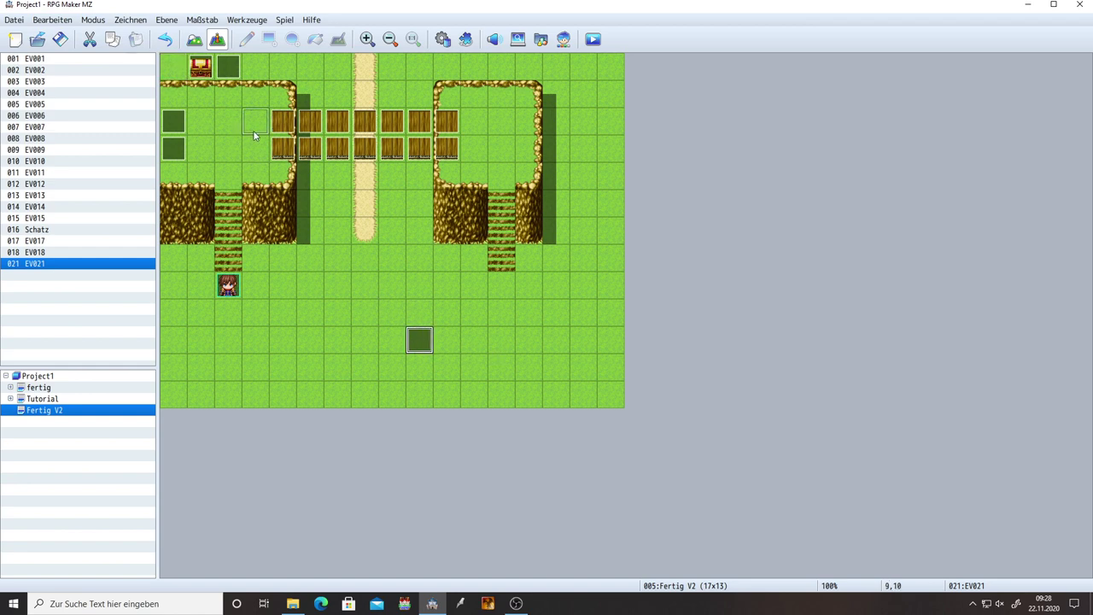
Step: Undo the last move of event EV021 on the Fertig V2 map
{"action": "key", "text": "ctrl+z"}
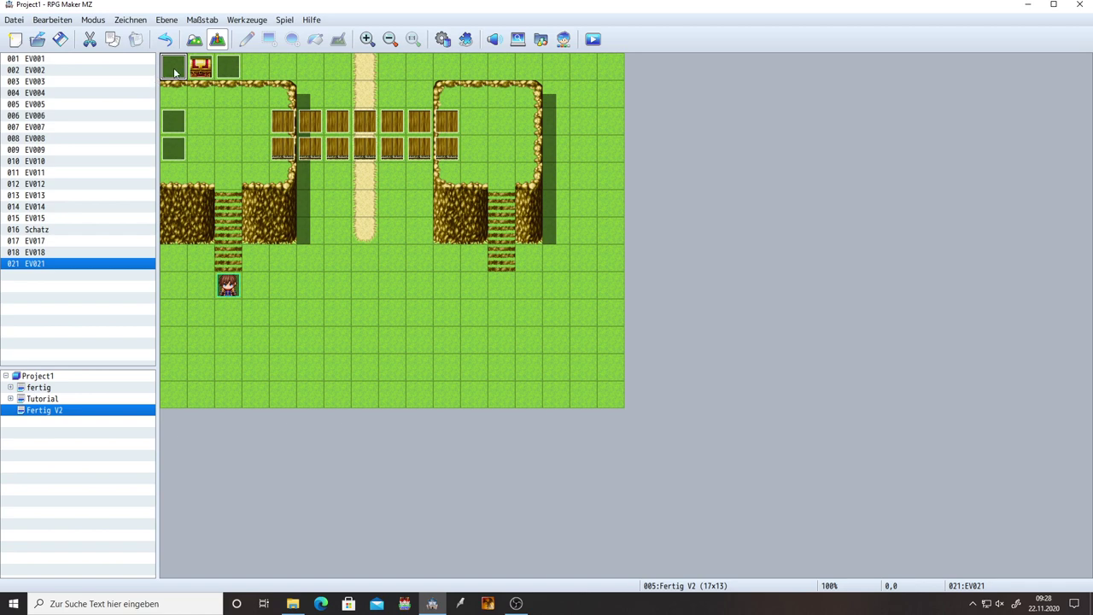
{"action": "left_click", "coordinate": [202, 72]}
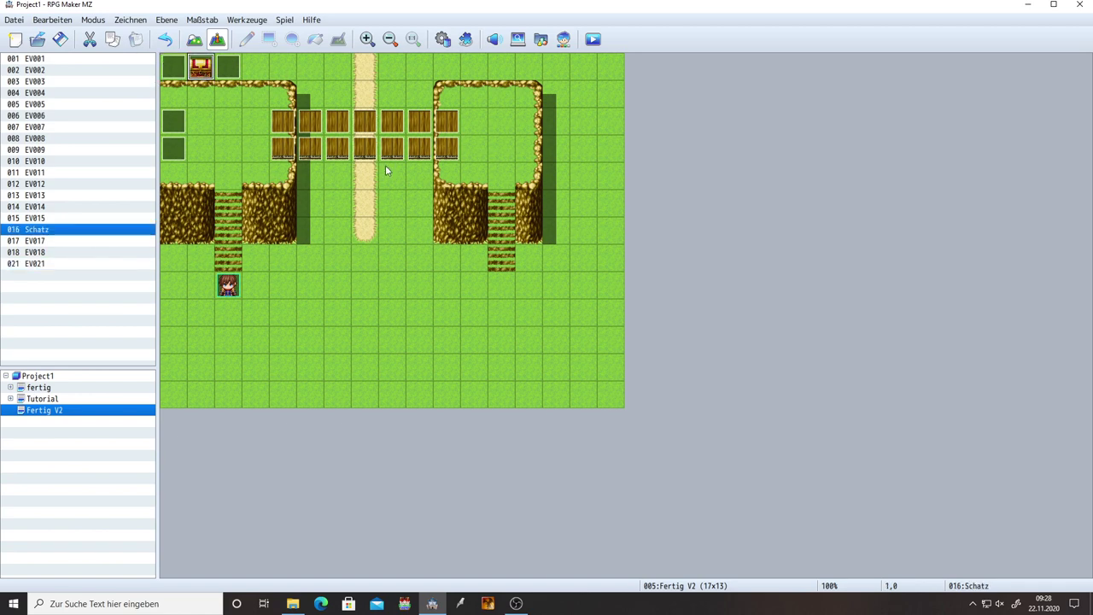
{"action": "left_click", "coordinate": [370, 322]}
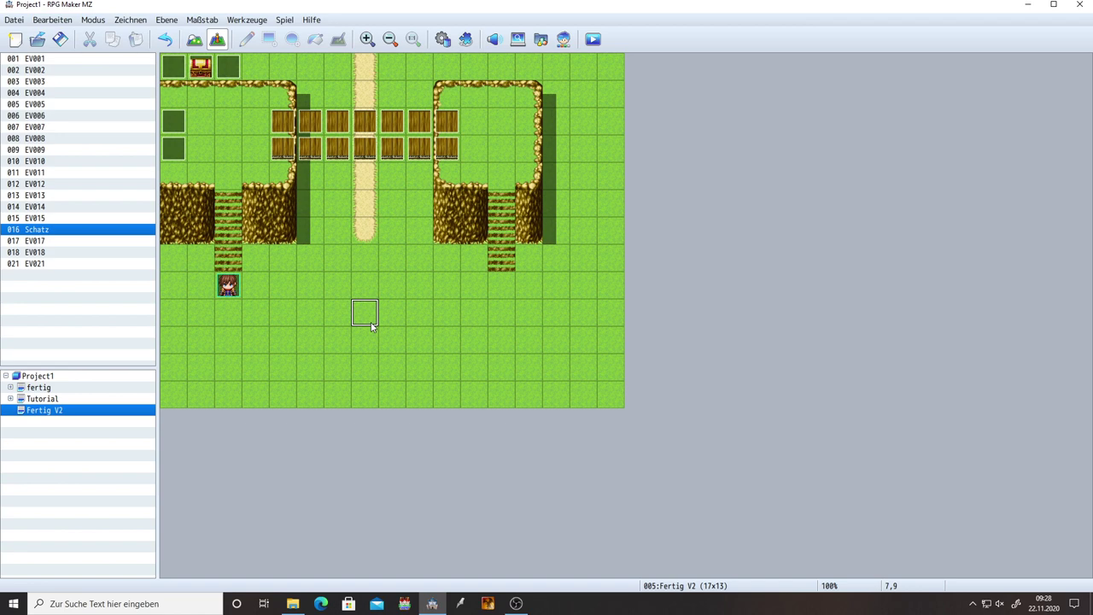
Step: Duplicate the Tutorial map and place the copy beneath the original in the map tree
{"action": "left_click", "coordinate": [47, 399]}
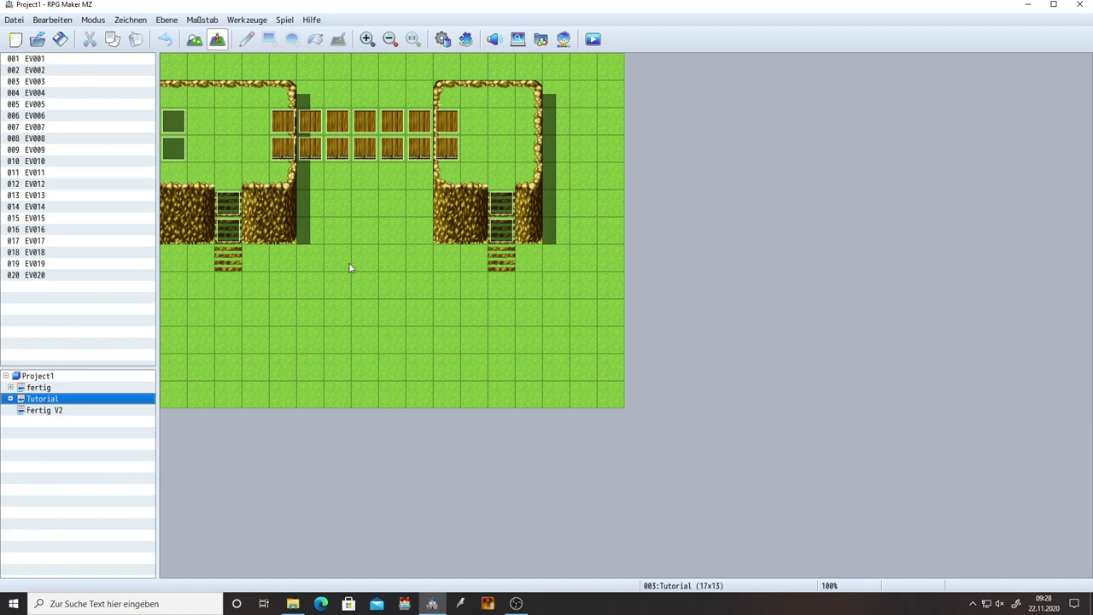
{"action": "left_click", "coordinate": [10, 399]}
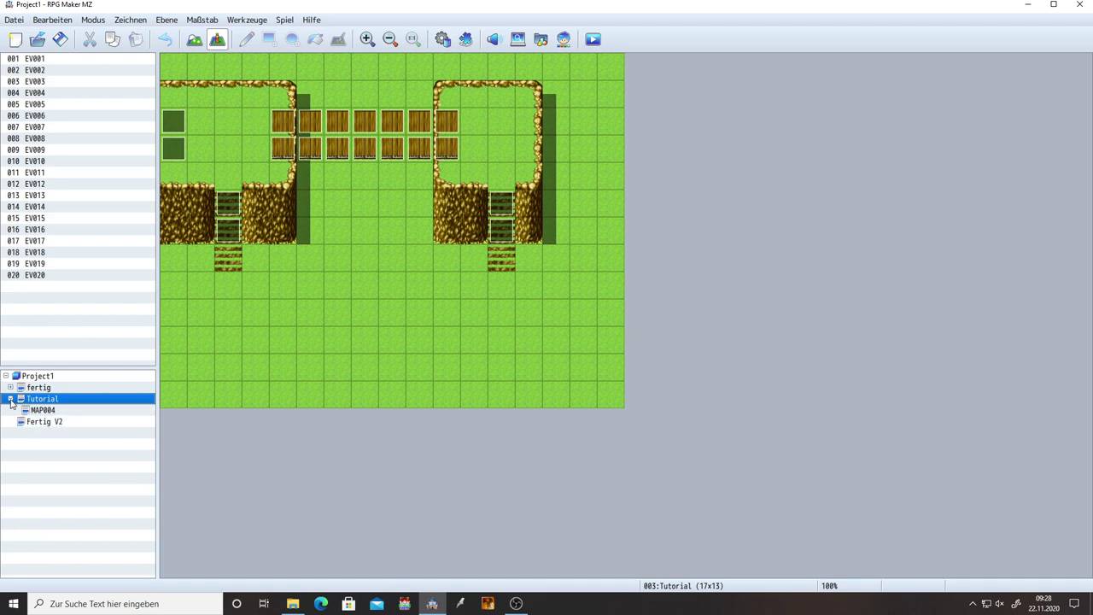
{"action": "right_click", "coordinate": [47, 400]}
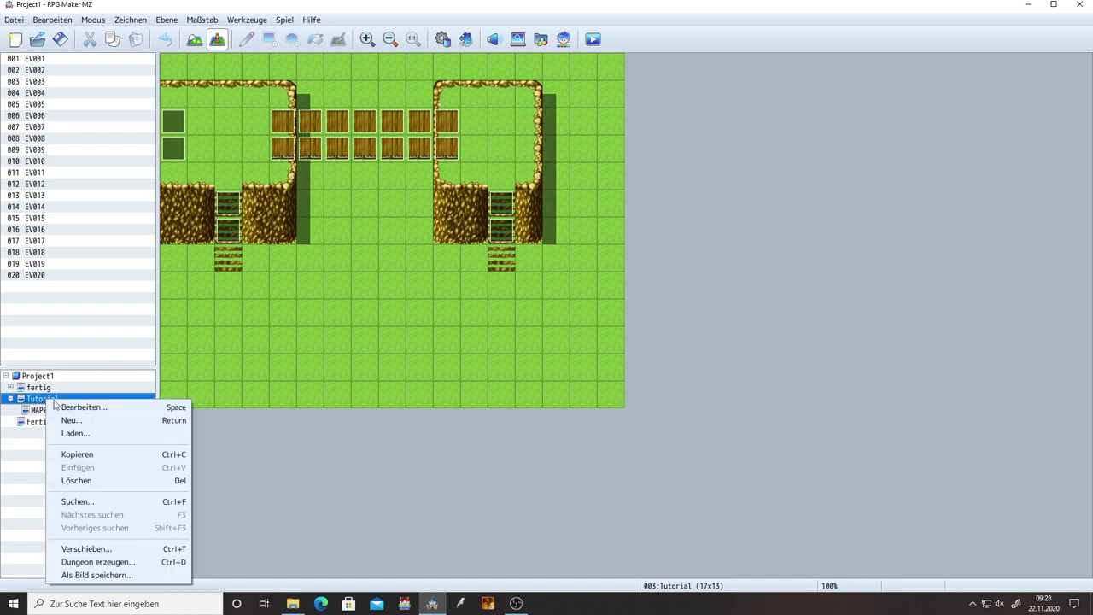
{"action": "left_click", "coordinate": [84, 457]}
{"action": "key", "text": "ctrl+v"}
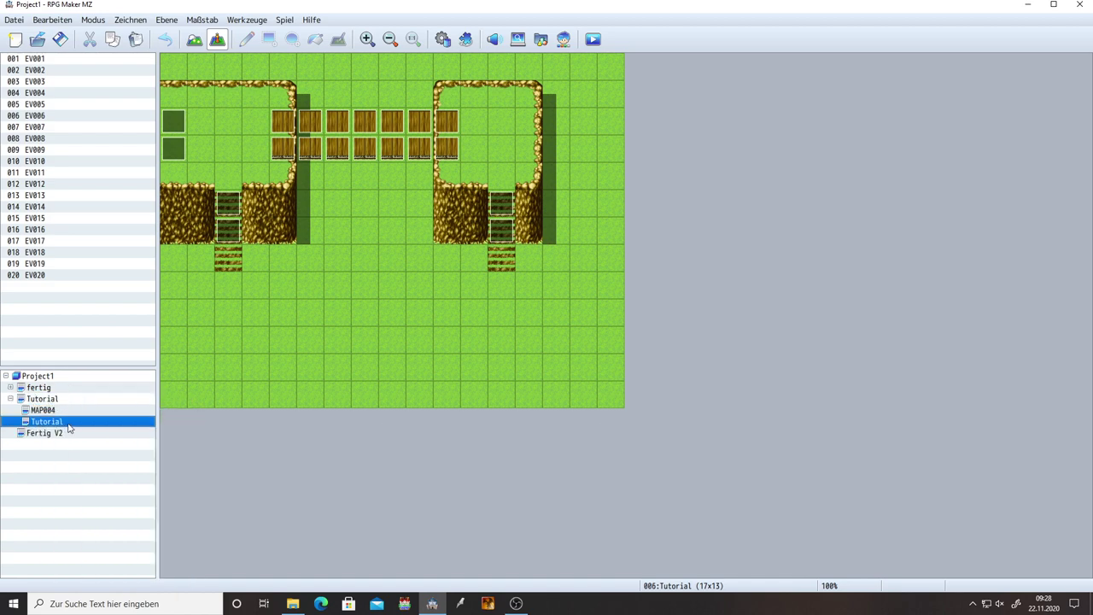
Step: Rename the copied map as Tutorial V2
{"action": "right_click", "coordinate": [58, 422]}
{"action": "left_click", "coordinate": [81, 431]}
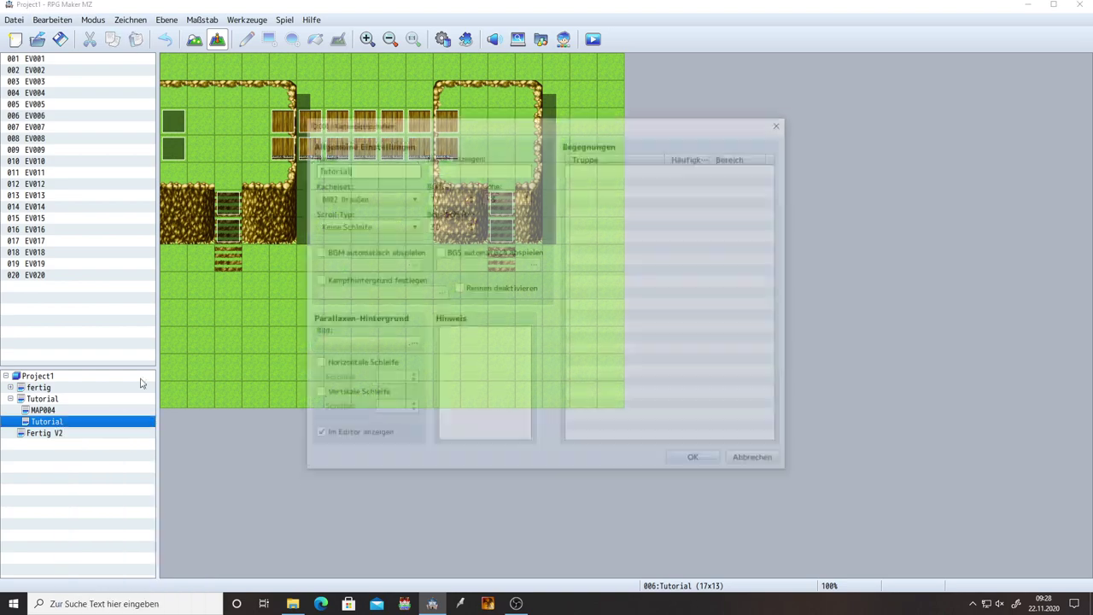
{"action": "left_click", "coordinate": [395, 172]}
{"action": "type", "text": "V2"}
{"action": "key", "text": "Return"}
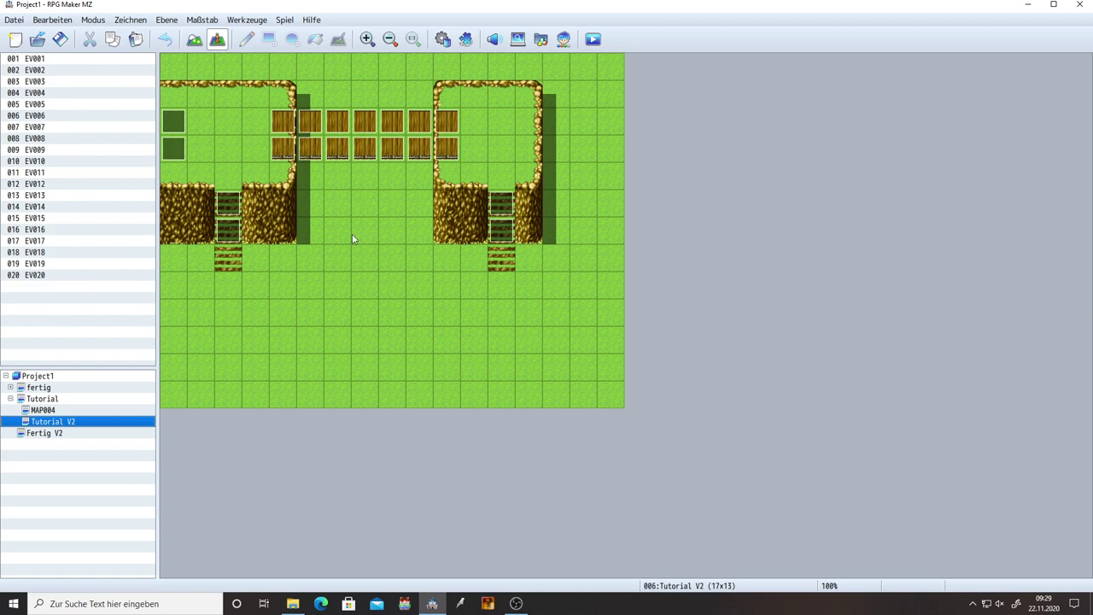
Step: Delete the four events on the upper two tiles of both cliff ladders in the Tutorial V2 map
{"action": "left_click", "coordinate": [237, 212]}
{"action": "key", "text": "Delete"}
{"action": "left_click", "coordinate": [231, 227]}
{"action": "key", "text": "Delete"}
{"action": "left_click", "coordinate": [501, 205]}
{"action": "key", "text": "Delete"}
{"action": "left_click", "coordinate": [504, 226]}
{"action": "key", "text": "Delete"}
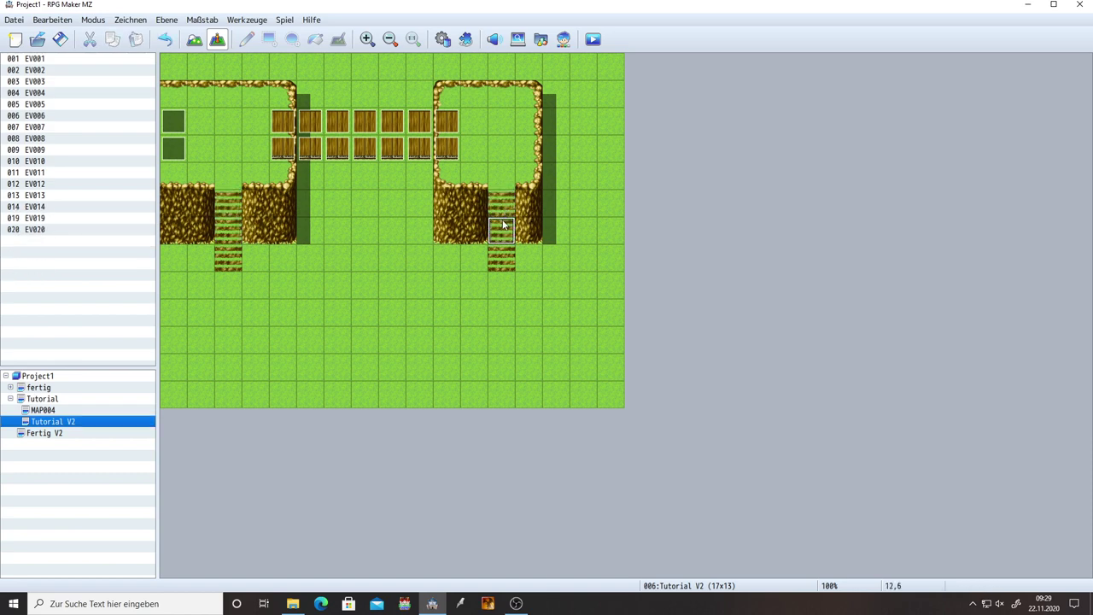
{"action": "left_click", "coordinate": [266, 202]}
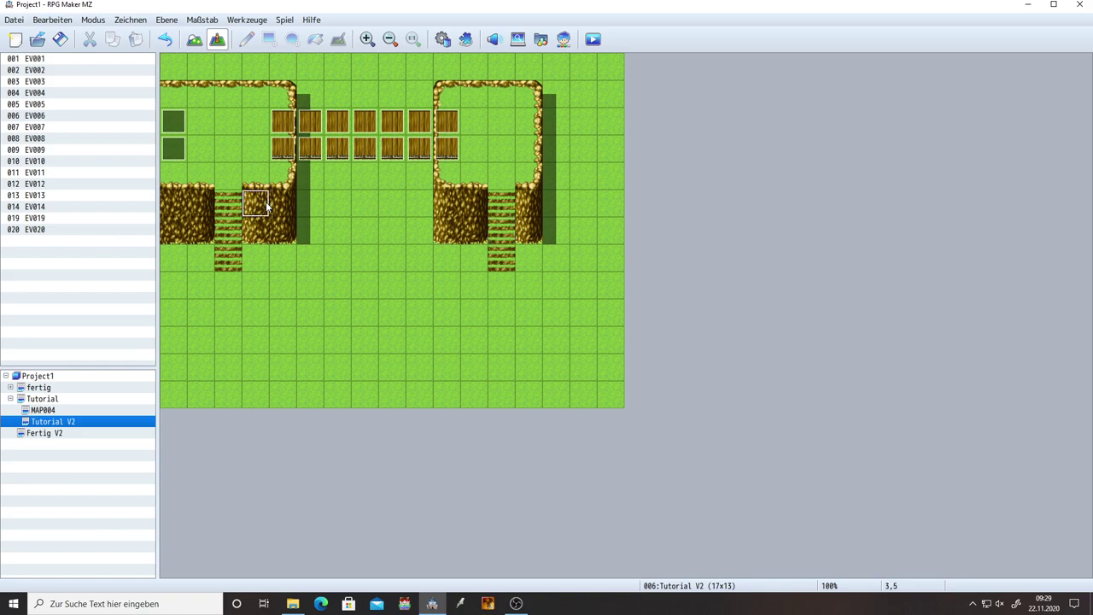
Step: Create an event on tile 0,0 of the map, set its trigger to Parallel and apply it
{"action": "left_click", "coordinate": [173, 69]}
{"action": "double_click", "coordinate": [173, 69]}
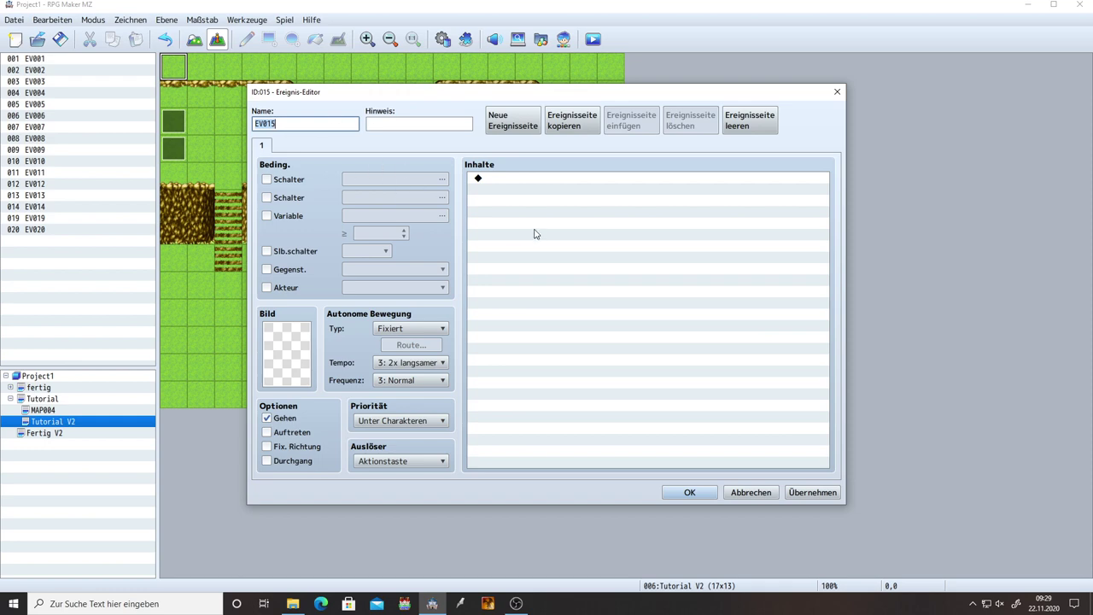
{"action": "left_click", "coordinate": [544, 179]}
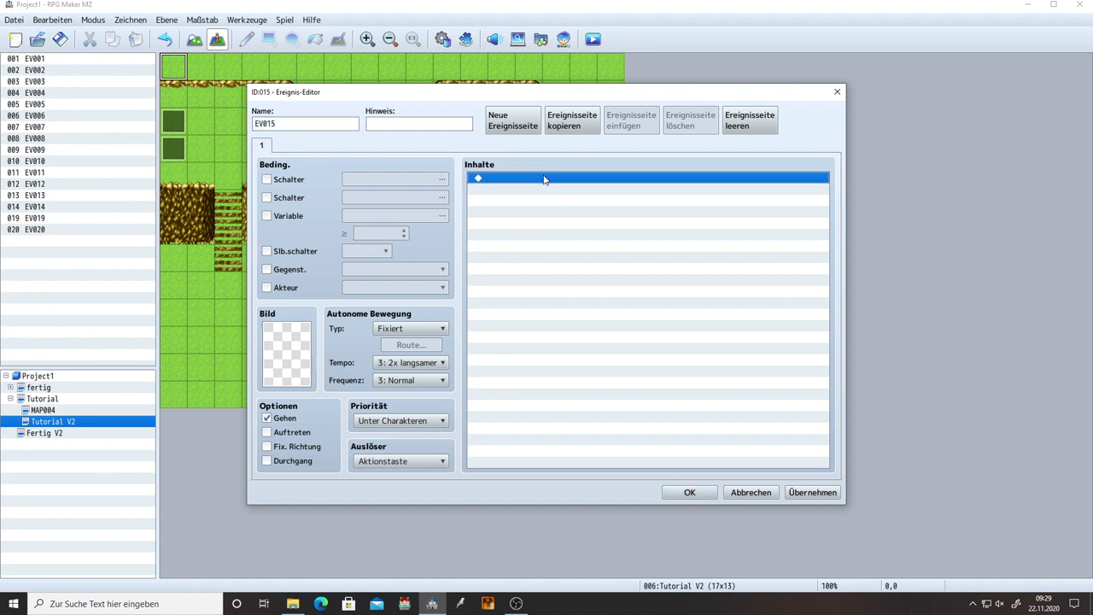
{"action": "left_click", "coordinate": [414, 460]}
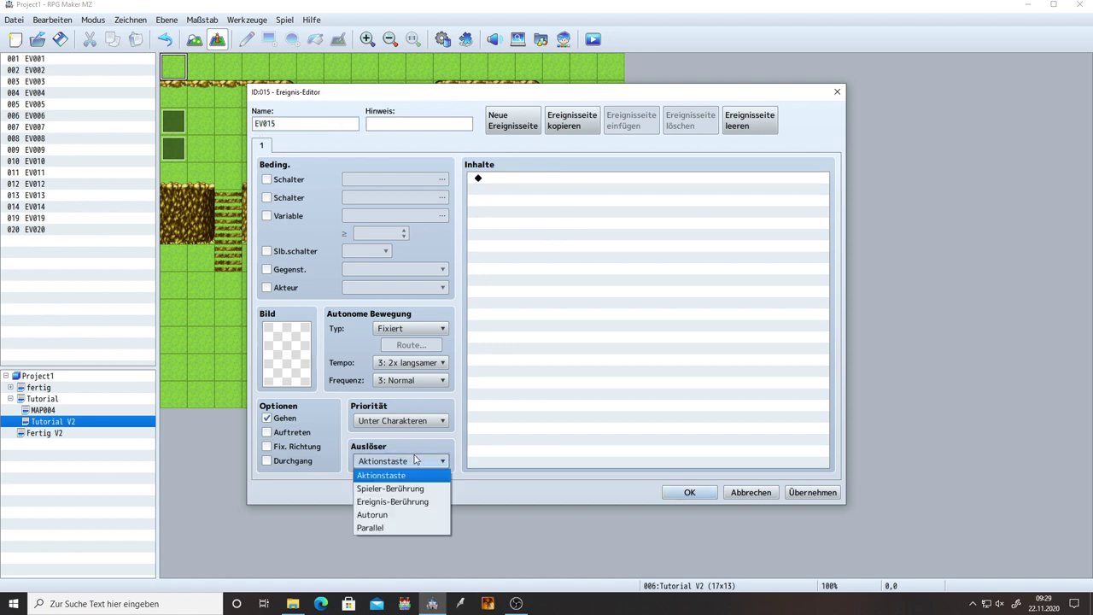
{"action": "left_click", "coordinate": [401, 527]}
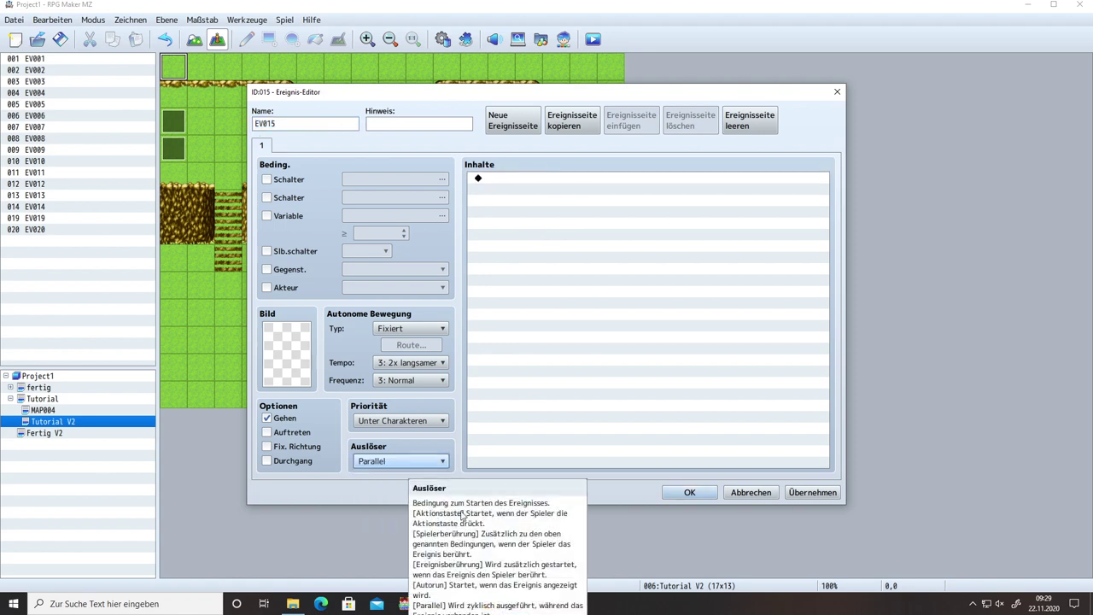
{"action": "left_click", "coordinate": [786, 492]}
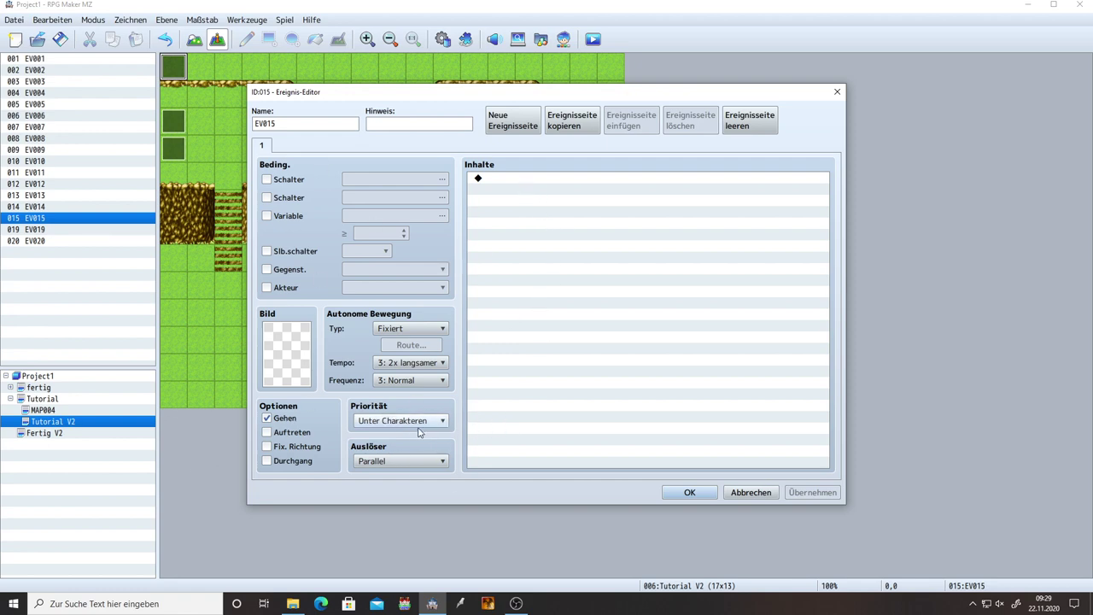
Step: Start a Conditional Branch in the parallel event's contents and choose Script as its condition type
{"action": "left_click", "coordinate": [525, 179]}
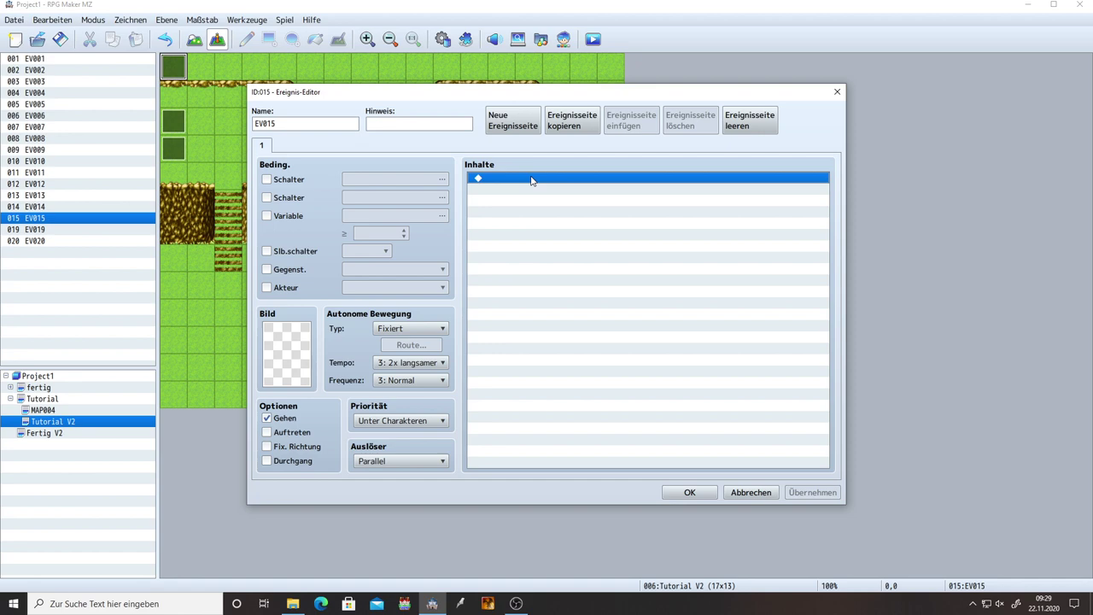
{"action": "double_click", "coordinate": [504, 181]}
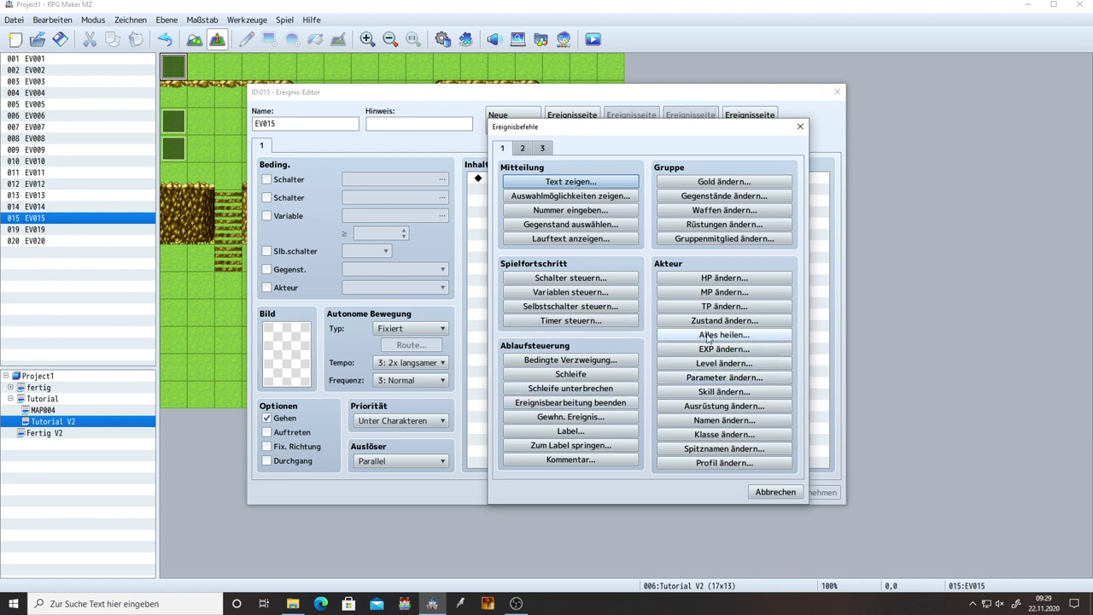
{"action": "left_click", "coordinate": [562, 362]}
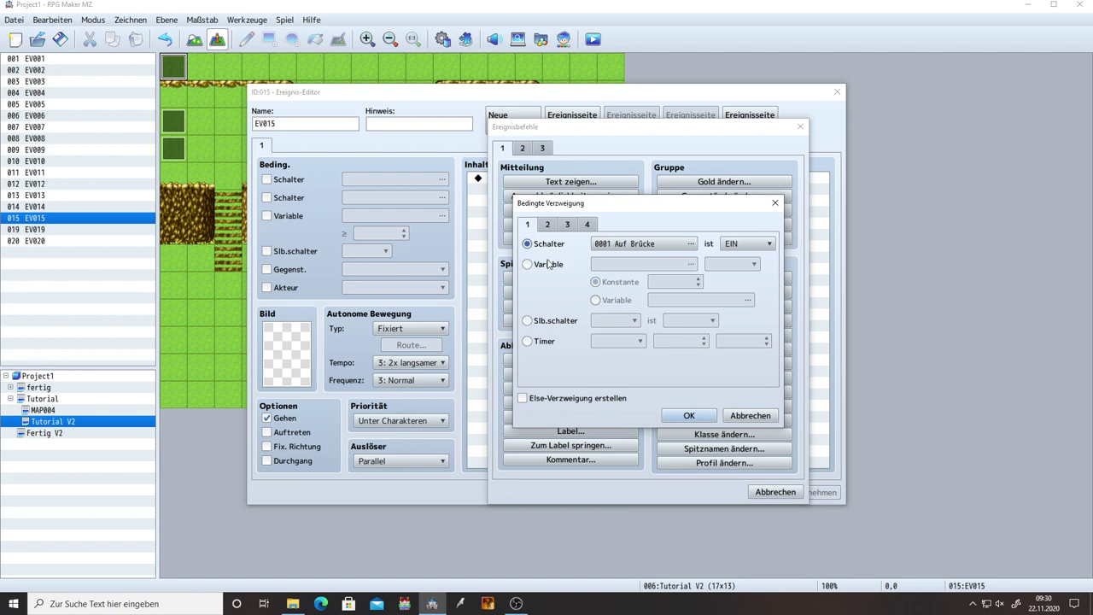
{"action": "left_click", "coordinate": [588, 224]}
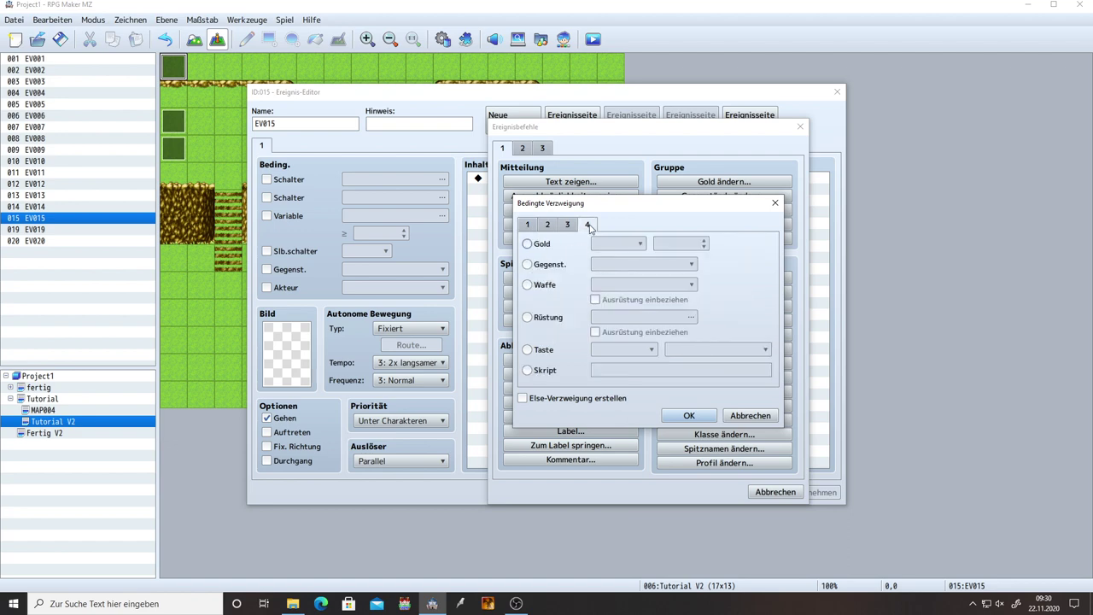
{"action": "left_click", "coordinate": [543, 370]}
{"action": "left_click", "coordinate": [624, 369]}
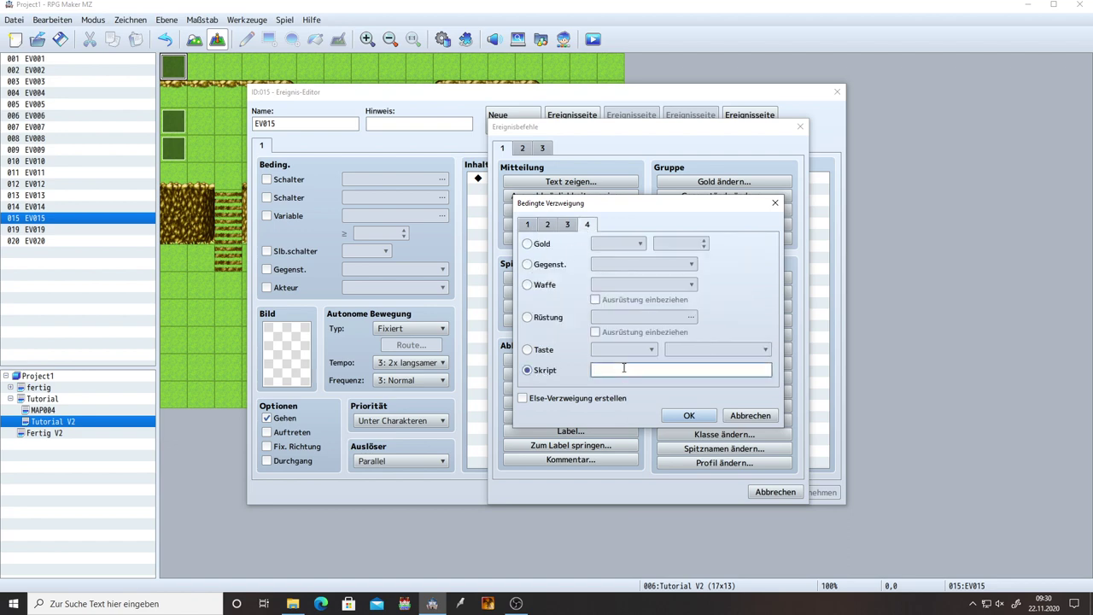
Step: Enter $gamePlayer.pos(); as the branch's script condition, add the branch and save the event
{"action": "type", "text": "$gamePlayer.pos();"}
{"action": "key", "text": "Left"}
{"action": "key", "text": "Left"}
{"action": "type", "text": "x,y"}
{"action": "key", "text": "BackSpace"}
{"action": "key", "text": "BackSpace"}
{"action": "key", "text": "BackSpace"}
{"action": "left_click", "coordinate": [690, 415]}
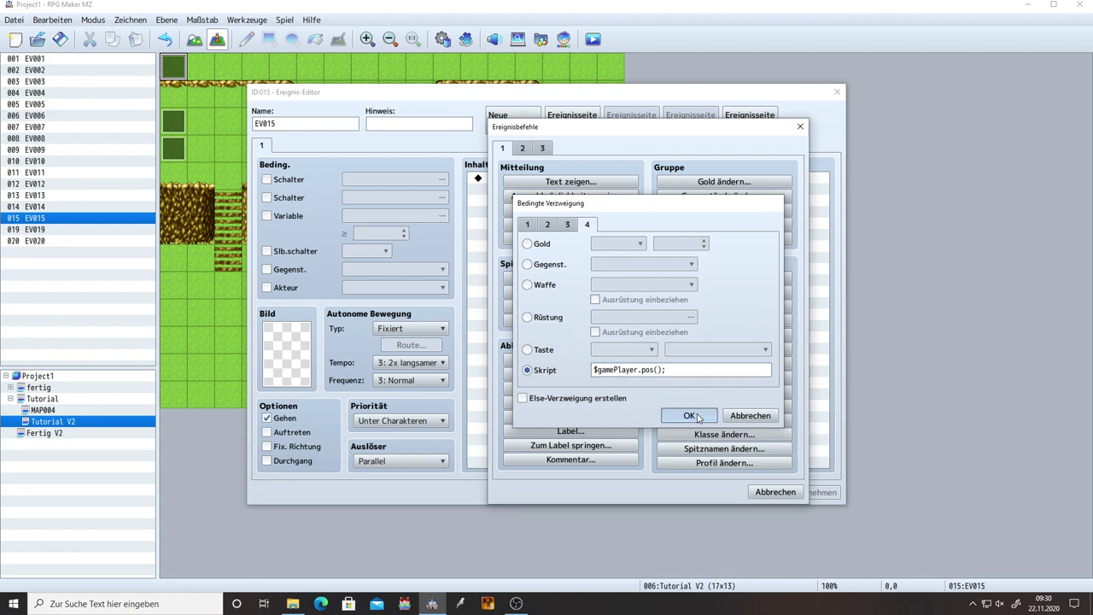
{"action": "left_click", "coordinate": [802, 494]}
{"action": "left_click", "coordinate": [689, 492]}
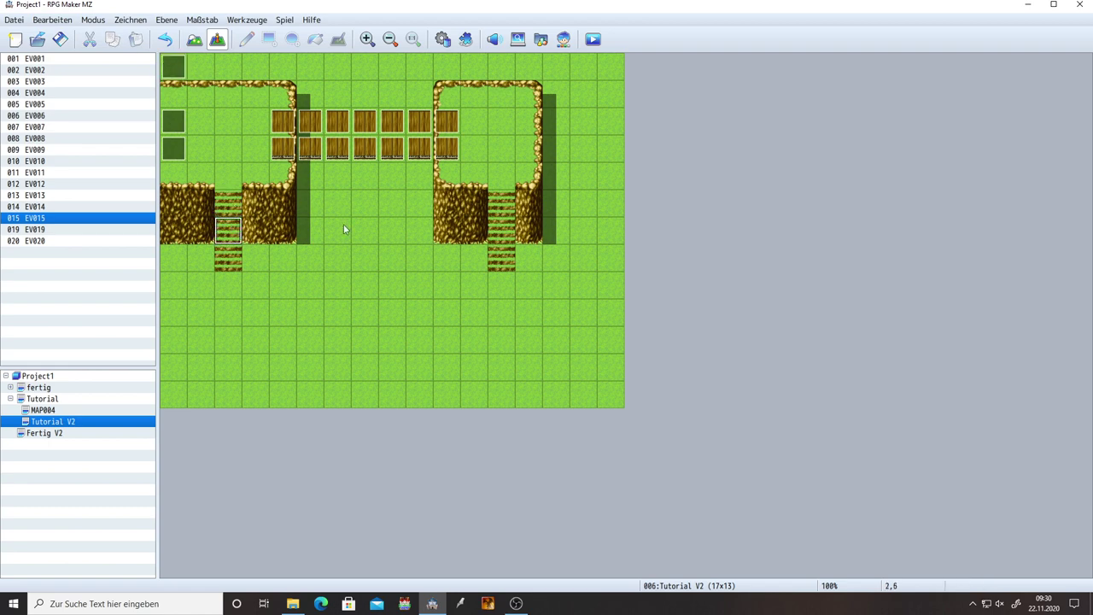
Step: Check the coordinates of the cliff tiles directly beside both ends of the bridge
{"action": "left_click_drag", "start_coordinate": [496, 201], "coordinate": [504, 229]}
{"action": "left_click", "coordinate": [389, 184]}
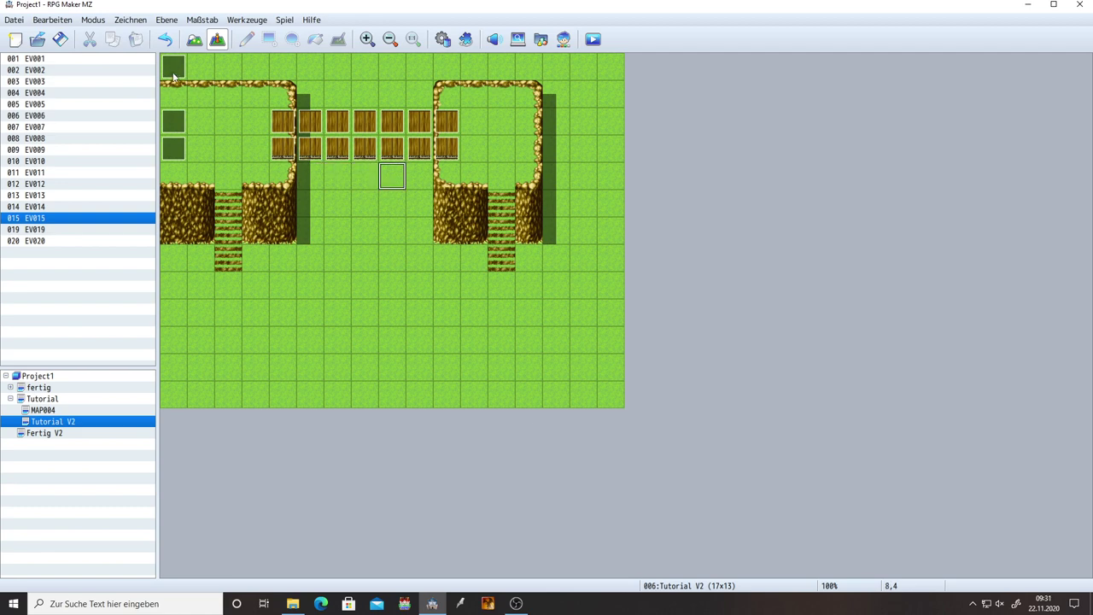
{"action": "left_click", "coordinate": [254, 123]}
{"action": "left_click", "coordinate": [253, 149]}
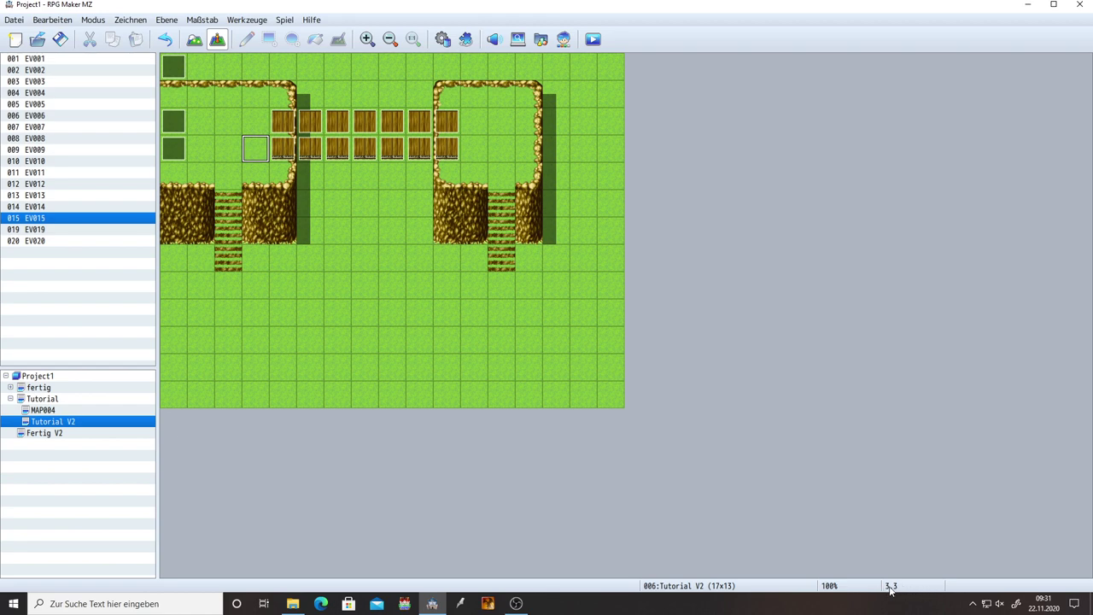
{"action": "left_click", "coordinate": [474, 132]}
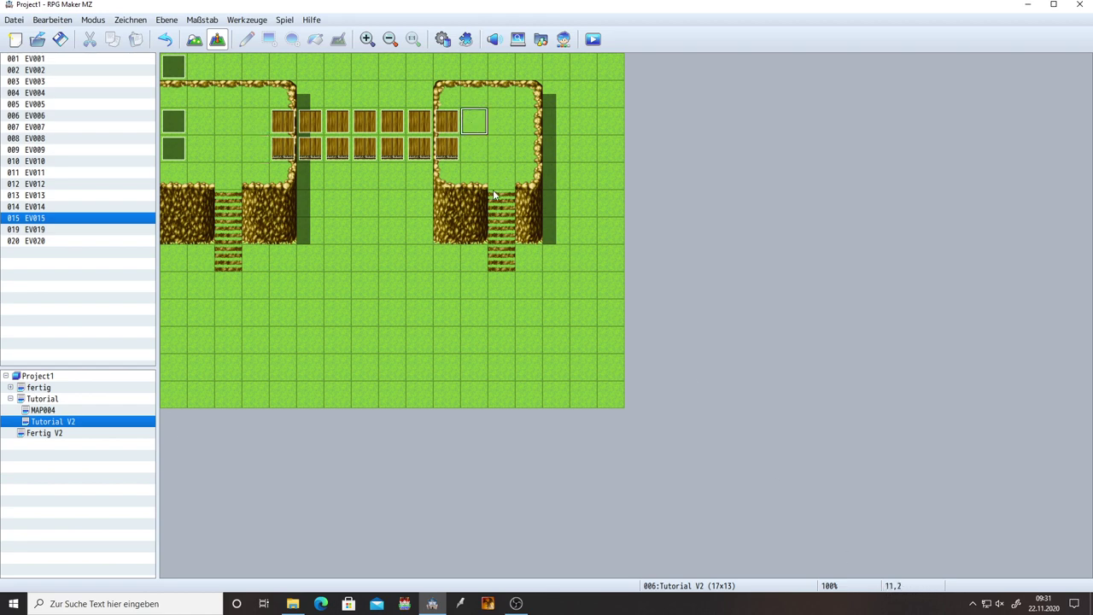
{"action": "left_click", "coordinate": [467, 145]}
{"action": "left_click", "coordinate": [254, 122]}
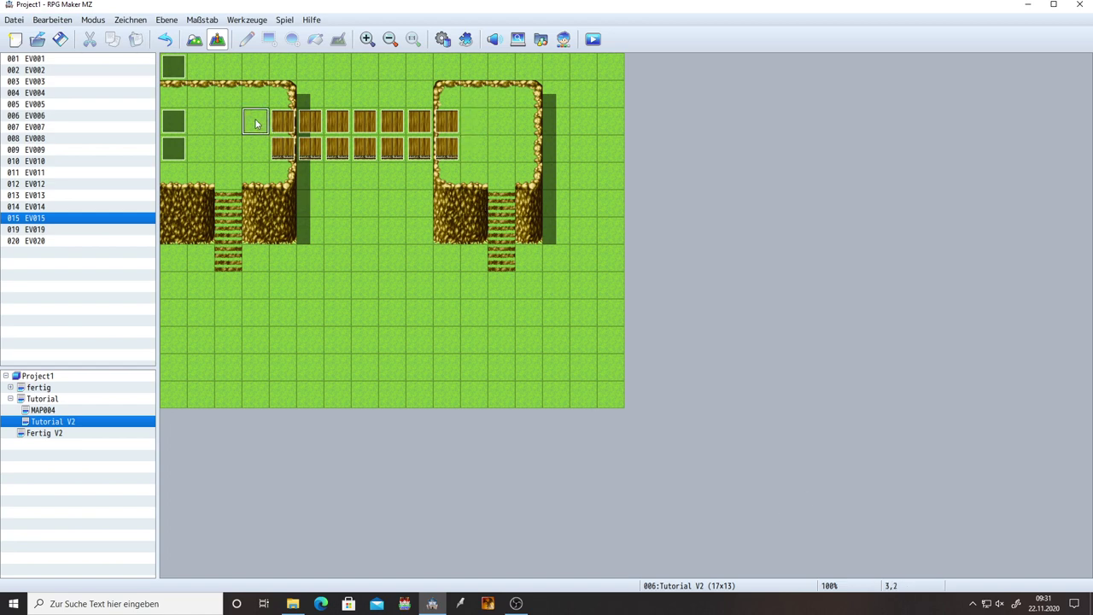
{"action": "left_click", "coordinate": [254, 152]}
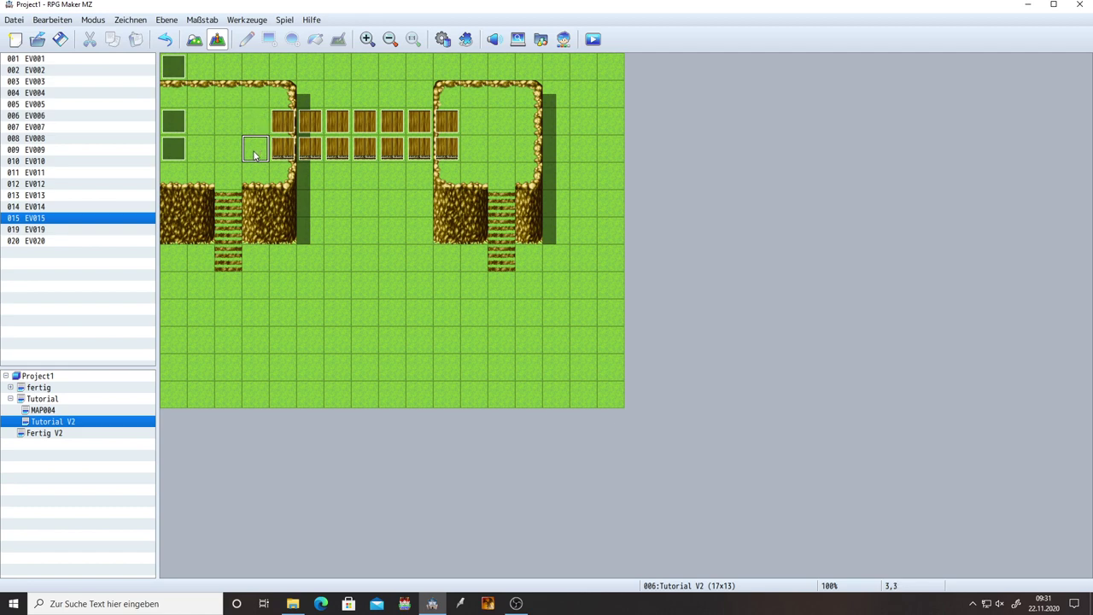
{"action": "left_click", "coordinate": [477, 122]}
{"action": "left_click", "coordinate": [476, 155]}
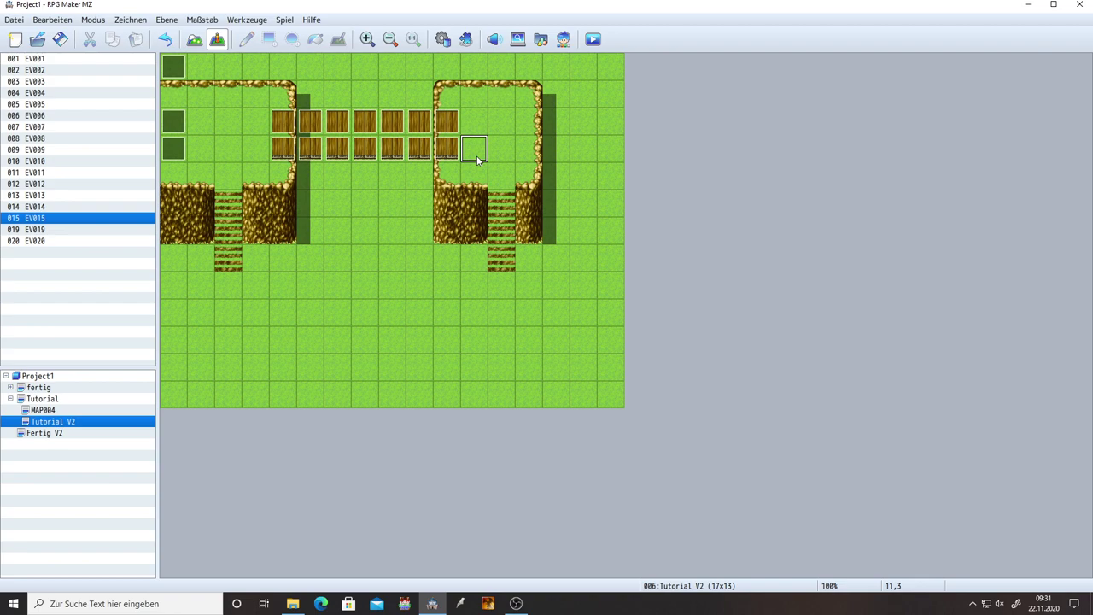
Step: Reopen the conditional branch of the event on tile 0,0 and change its script to $gamePlayer.pos(3, 2)
{"action": "double_click", "coordinate": [173, 66]}
{"action": "left_click", "coordinate": [557, 178]}
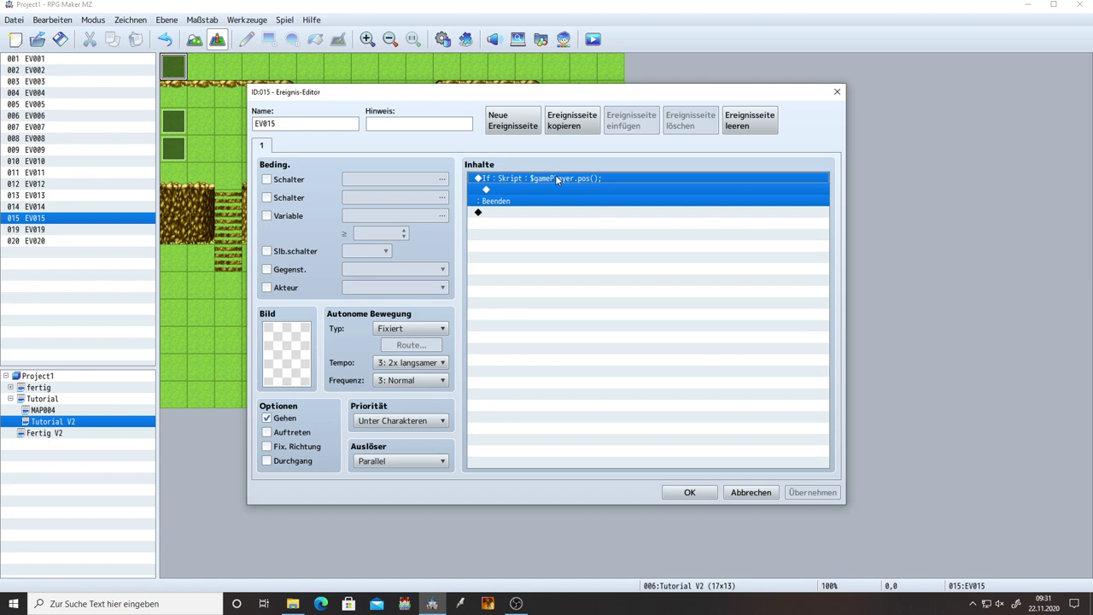
{"action": "double_click", "coordinate": [556, 179]}
{"action": "left_click", "coordinate": [655, 370]}
{"action": "key", "text": "End"}
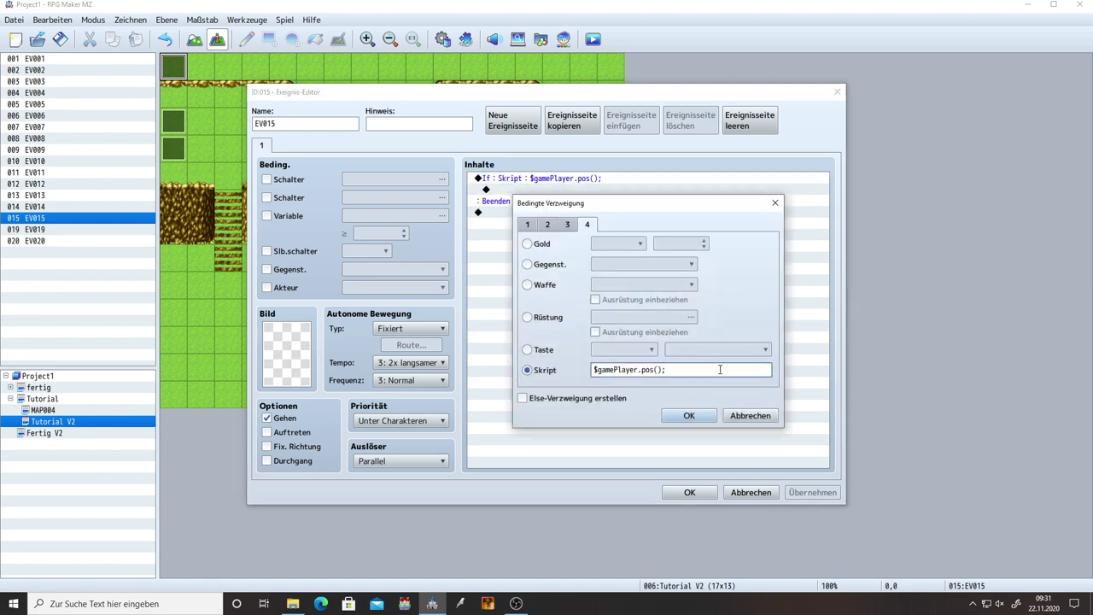
{"action": "type", "text": "3,"}
{"action": "type", "text": "2"}
{"action": "key", "text": "BackSpace"}
{"action": "key", "text": "Right"}
{"action": "key", "text": "shift+Left"}
{"action": "key", "text": "shift+Left"}
{"action": "key", "text": "shift+Left"}
{"action": "key", "text": "shift+Left"}
{"action": "key", "text": "shift+Left"}
{"action": "key", "text": "shift+Left"}
{"action": "key", "text": "shift+Left"}
{"action": "key", "text": "shift+Left"}
{"action": "key", "text": "shift+Left"}
{"action": "key", "text": "shift+Left"}
{"action": "key", "text": "shift+Left"}
{"action": "key", "text": "shift+Left"}
{"action": "key", "text": "shift+Left"}
{"action": "key", "text": "shift+Left"}
{"action": "key", "text": "shift+Left"}
{"action": "key", "text": "shift+Left"}
{"action": "key", "text": "shift+Left"}
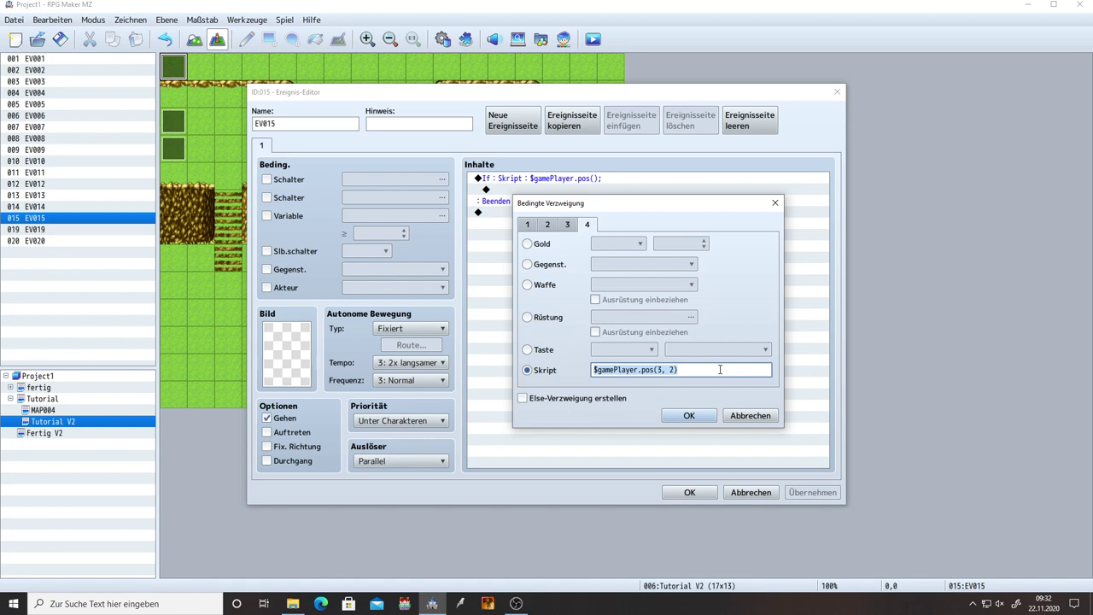
Step: Extend the script condition with a copy of the position check joined by ||, set as $gamePlayer.pos(3, 3)
{"action": "left_click", "coordinate": [720, 369]}
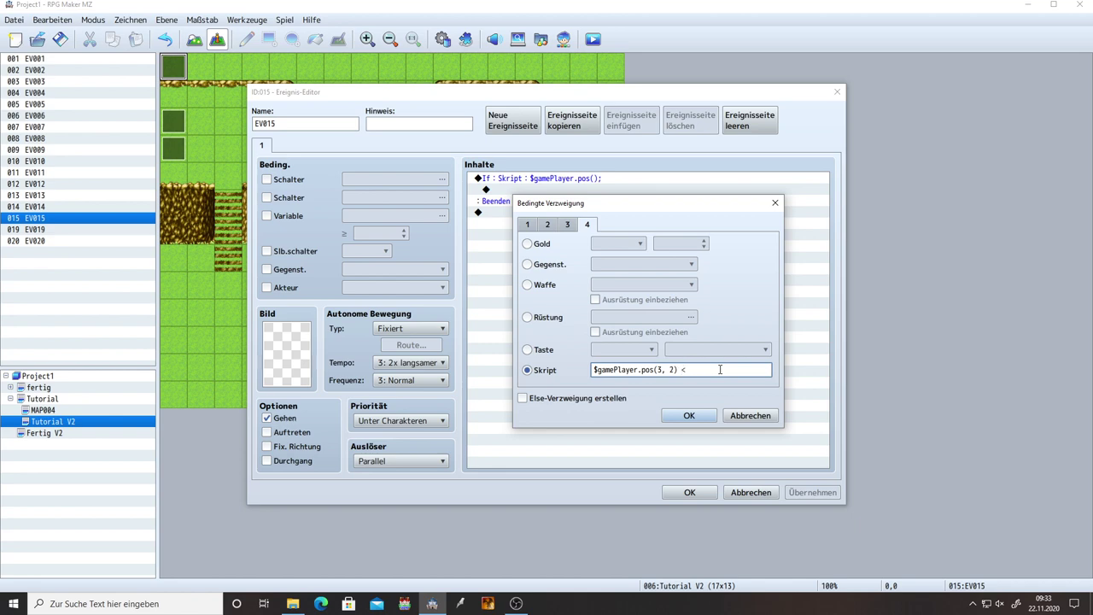
{"action": "key", "text": "BackSpace"}
{"action": "left_click_drag", "start_coordinate": [682, 370], "coordinate": [551, 374]}
{"action": "key", "text": "ctrl+c"}
{"action": "left_click", "coordinate": [719, 371]}
{"action": "key", "text": "ctrl+v"}
{"action": "left_click", "coordinate": [685, 370]}
{"action": "key", "text": "BackSpace"}
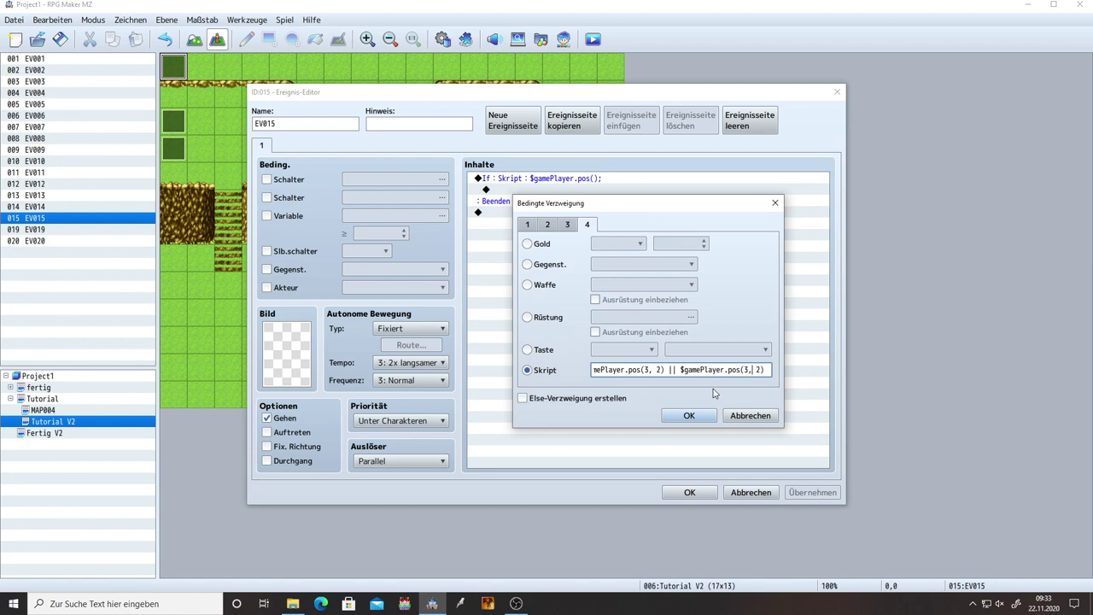
{"action": "key", "text": "Delete"}
{"action": "type", "text": "3"}
{"action": "key", "text": "Left"}
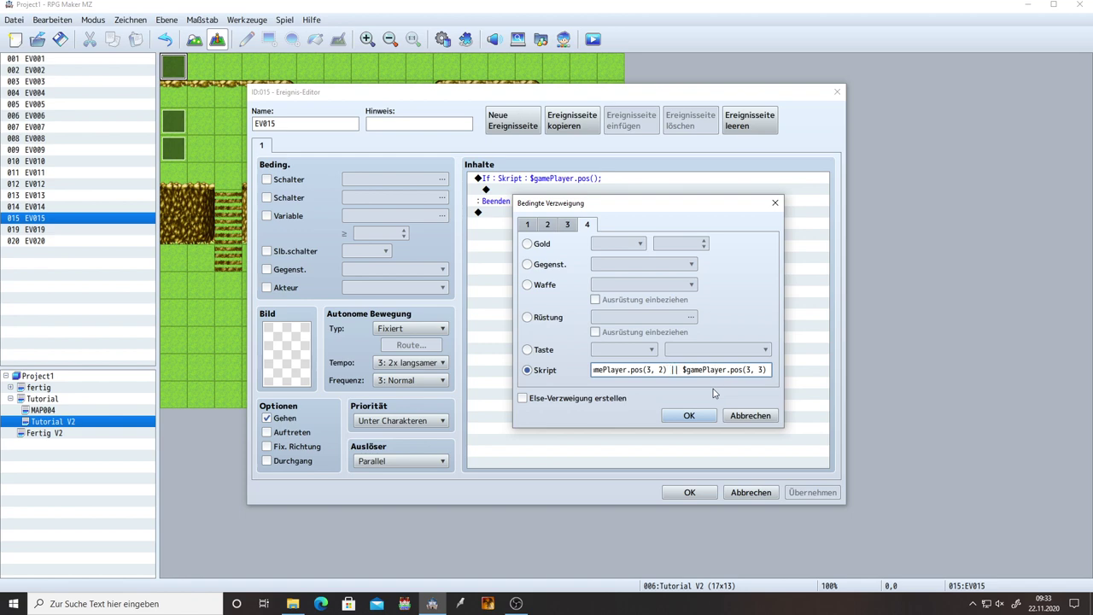
Step: Extend the script condition with a further position check joined by ||, set as $gamePlayer.pos(11, 2)
{"action": "key", "text": "shift+End"}
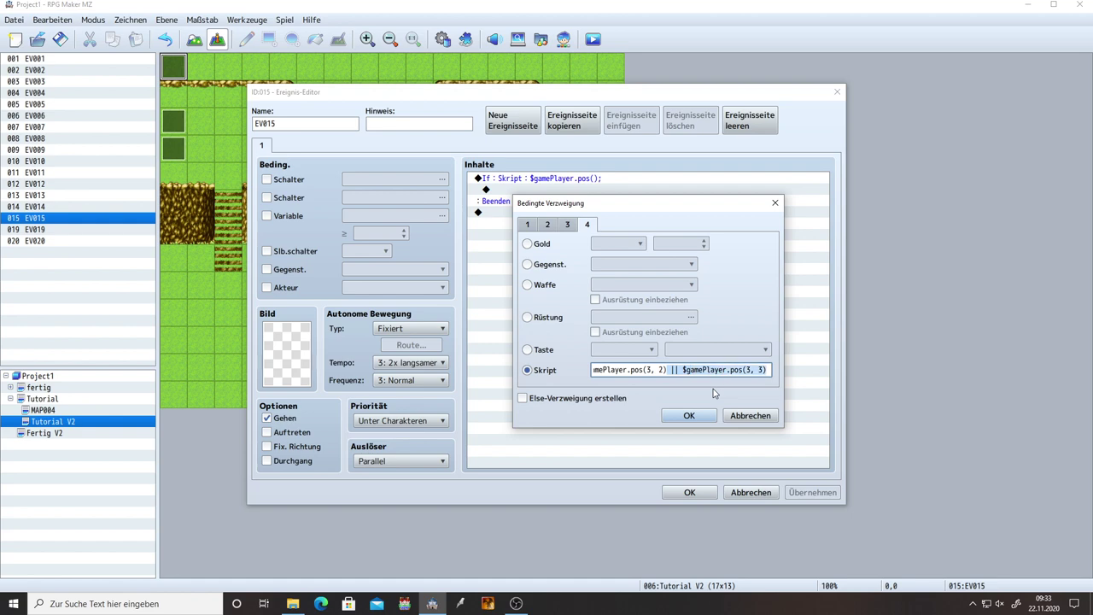
{"action": "key", "text": "ctrl+z"}
{"action": "key", "text": "Left"}
{"action": "key", "text": "Left"}
{"action": "key", "text": "Left"}
{"action": "key", "text": "BackSpace"}
{"action": "type", "text": "11"}
{"action": "key", "text": "ctrl+z"}
{"action": "key", "text": "ctrl+z"}
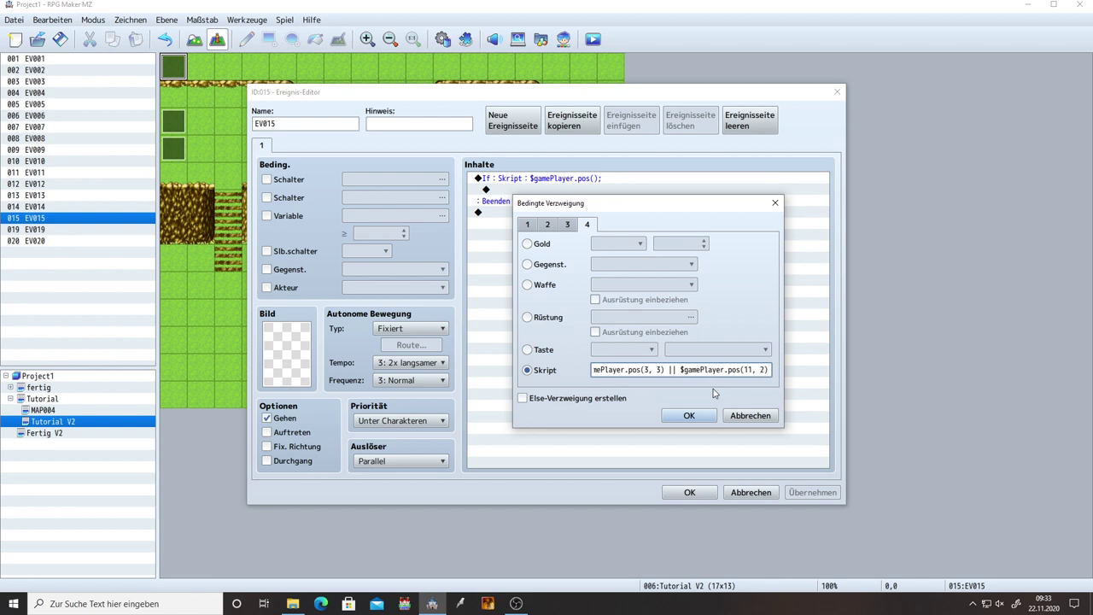
Step: Append a fourth position check with x coordinate 11 to the script condition, then confirm the branch and apply the event changes
{"action": "key", "text": "Left"}
{"action": "key", "text": "Left"}
{"action": "key", "text": "Left"}
{"action": "key", "text": "BackSpace"}
{"action": "type", "text": "11"}
{"action": "key", "text": "End"}
{"action": "left_click", "coordinate": [688, 415]}
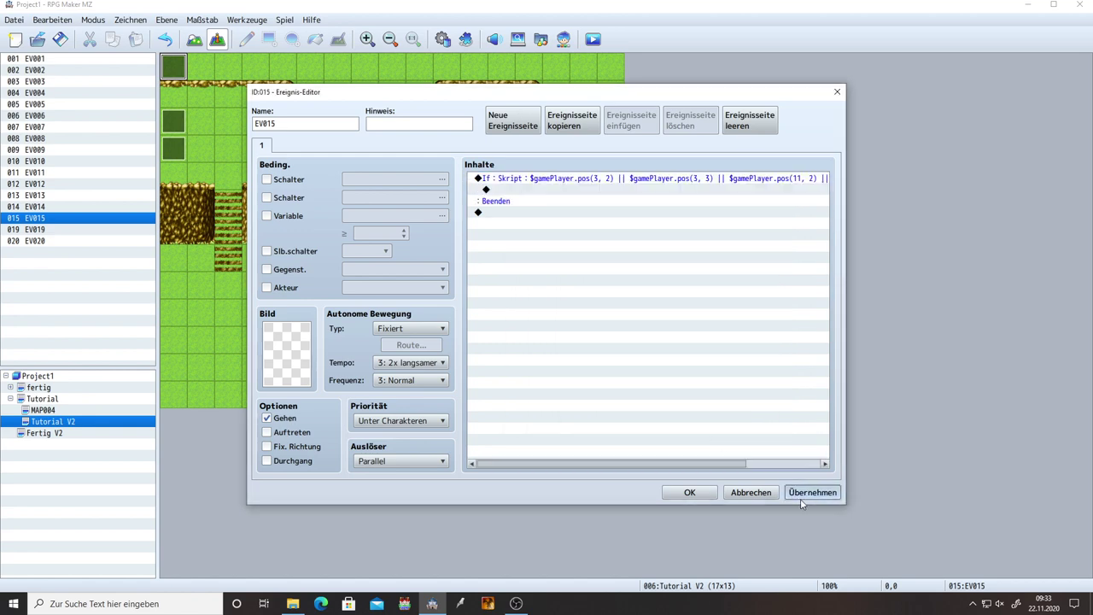
Step: Add a command inside the branch that sets switch 0001 Auf Brücke to EIN, and save the event
{"action": "left_click", "coordinate": [516, 190]}
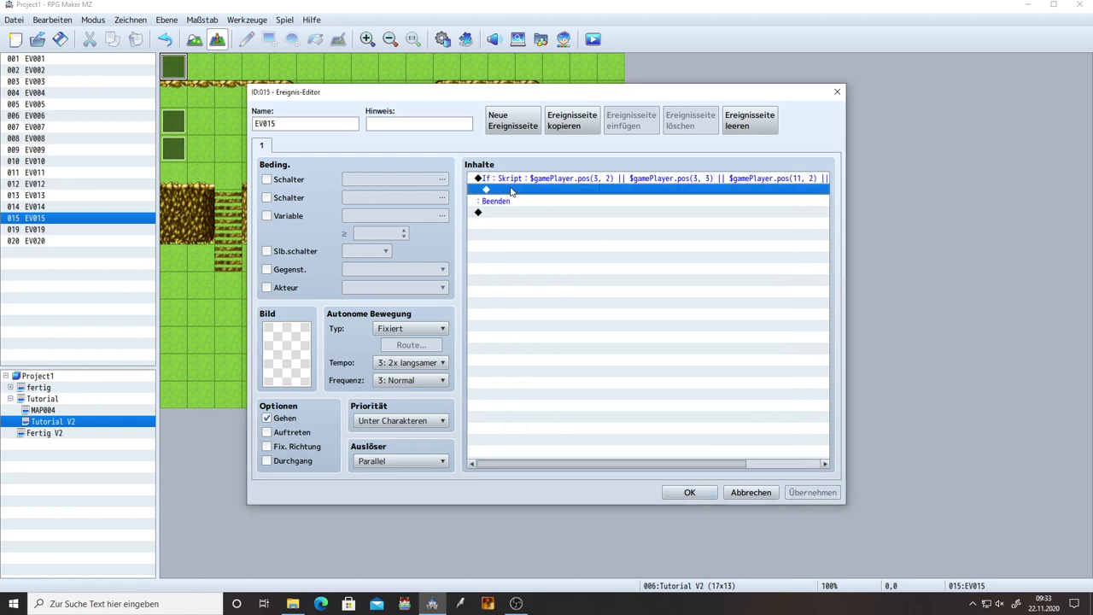
{"action": "double_click", "coordinate": [525, 189]}
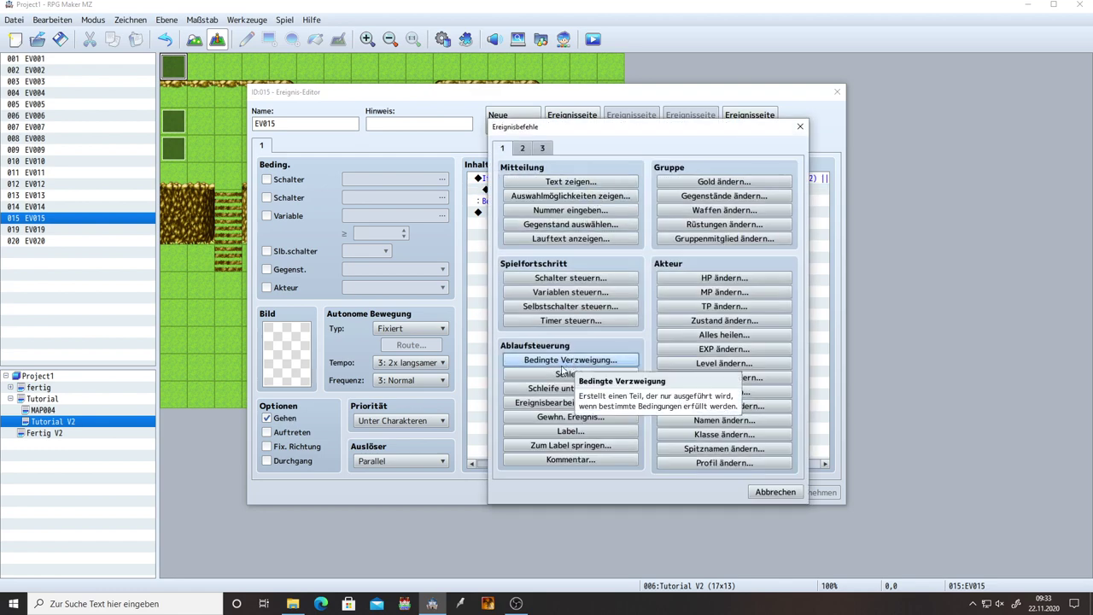
{"action": "left_click", "coordinate": [570, 277]}
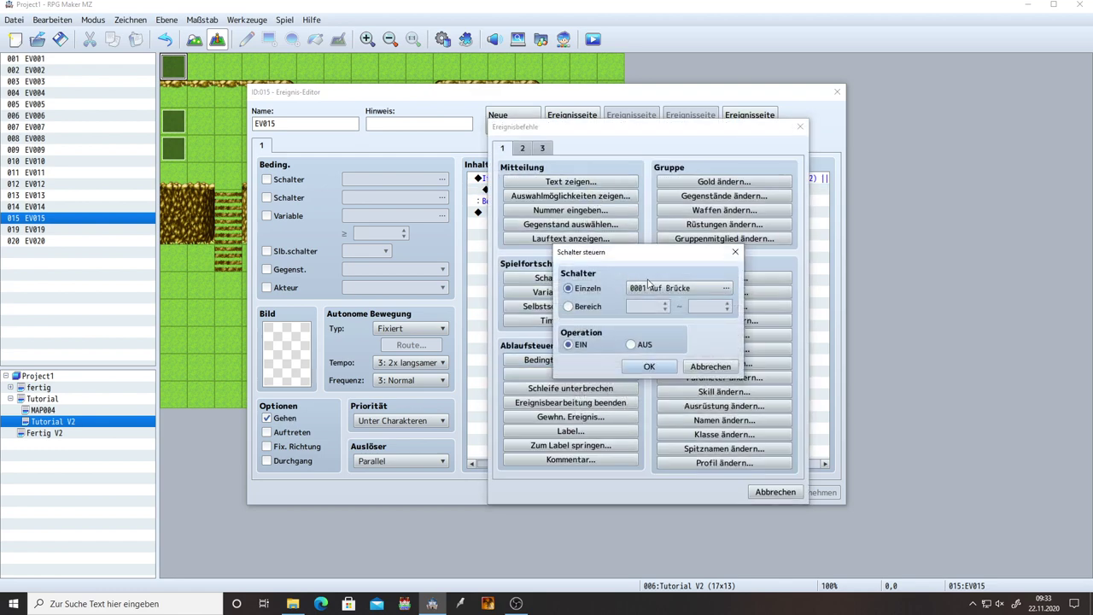
{"action": "left_click", "coordinate": [651, 368]}
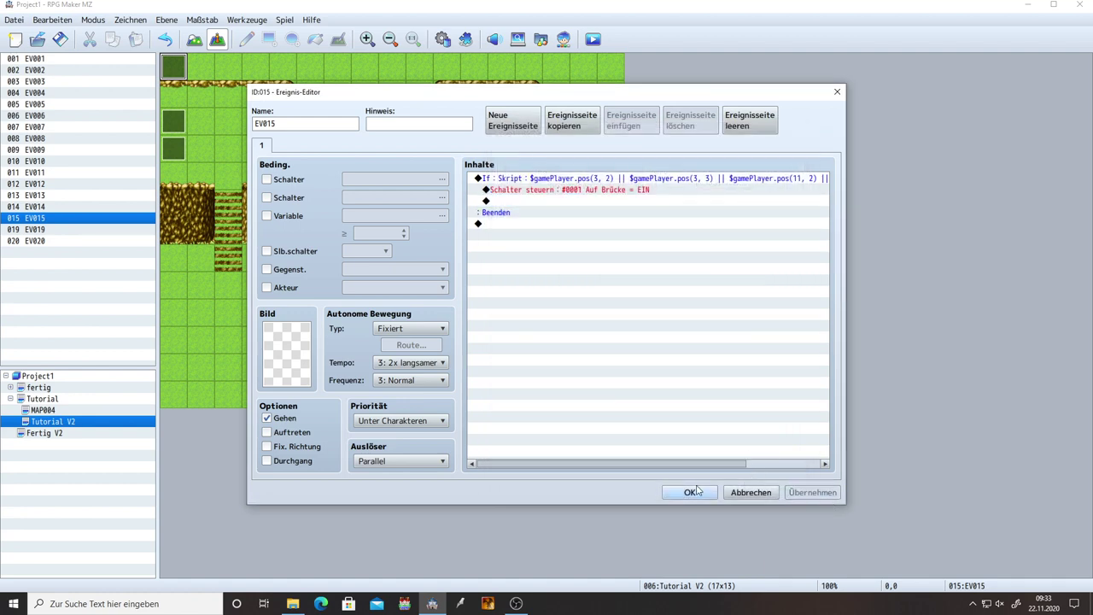
{"action": "left_click", "coordinate": [691, 492]}
Step: Set the player's start position on tile 2,8 below the left stairs and start a new game in a playtest
{"action": "left_click", "coordinate": [258, 150]}
{"action": "left_click", "coordinate": [466, 156]}
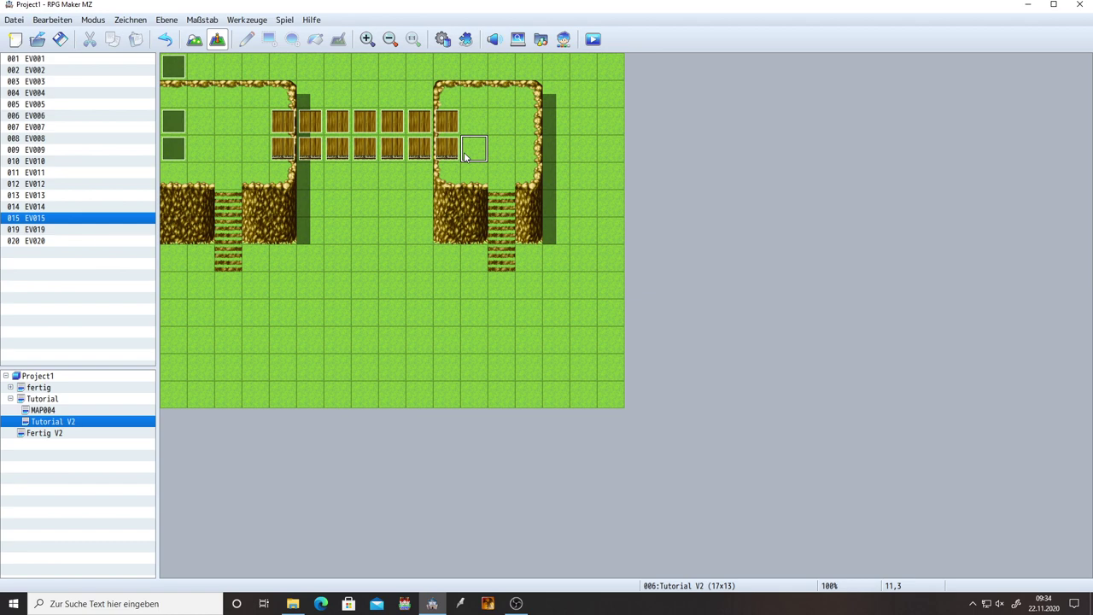
{"action": "right_click", "coordinate": [227, 284]}
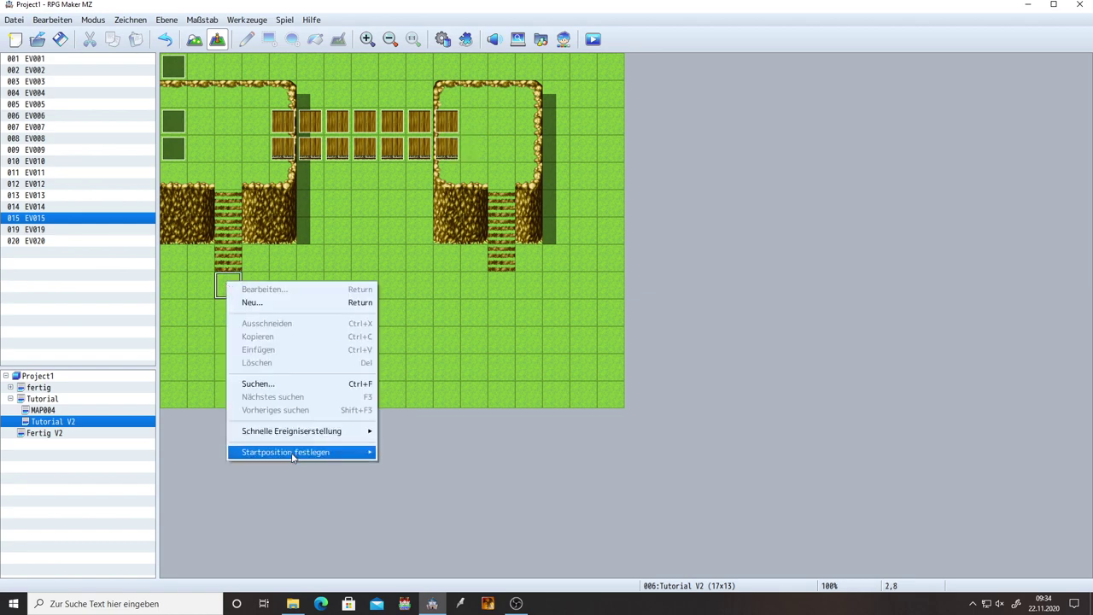
{"action": "left_click", "coordinate": [389, 452]}
{"action": "left_click", "coordinate": [597, 42]}
{"action": "key", "text": "Return"}
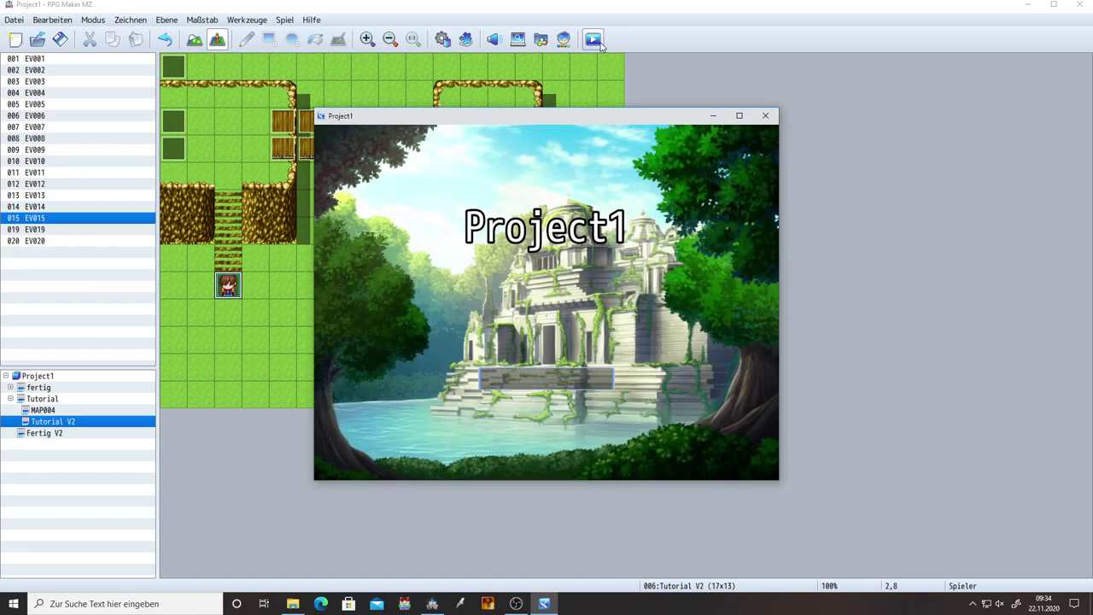
{"action": "key", "text": "Return"}
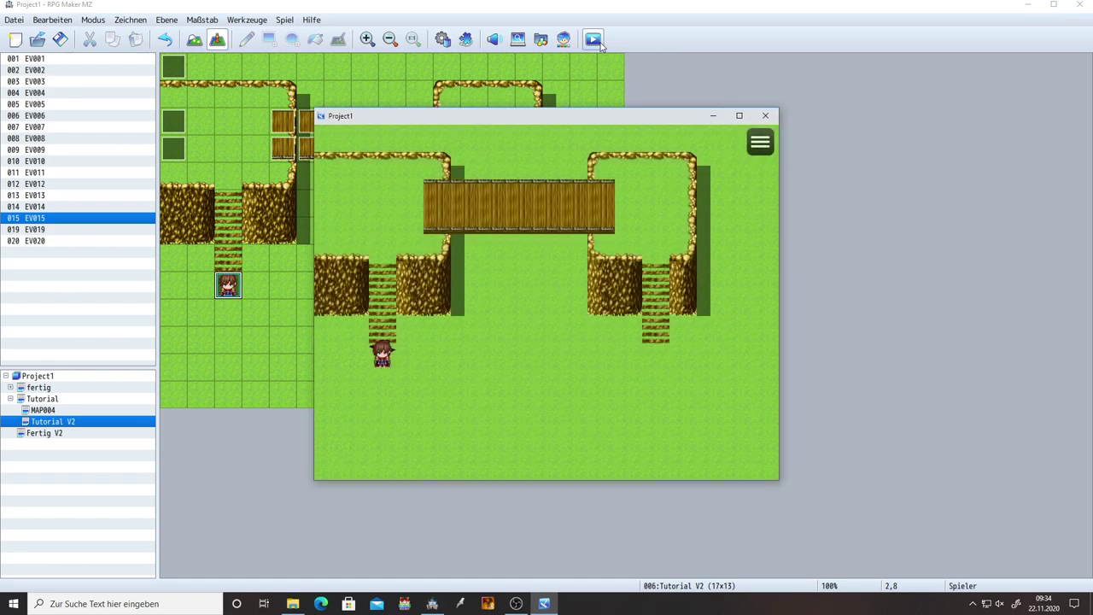
Step: Walk the party along the ground and up to the underside of the bridge
{"action": "key", "text": "Right"}
{"action": "key", "text": "Up"}
{"action": "key", "text": "Up"}
{"action": "key", "text": "Up"}
{"action": "key", "text": "Up"}
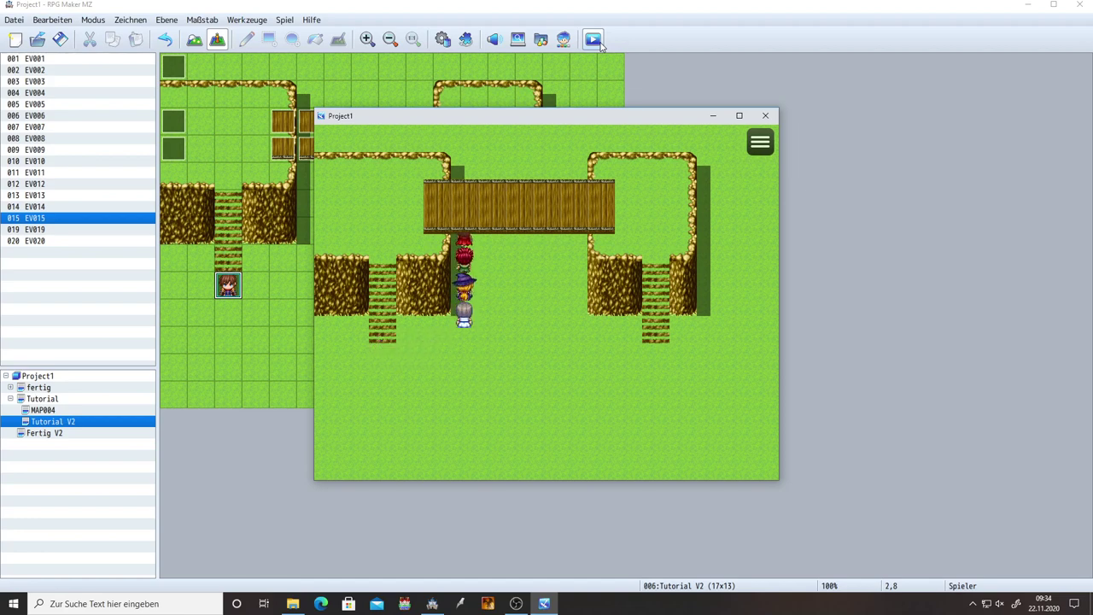
Step: Walk the party back, up the left stairs and across the bridge onto the right cliff
{"action": "key", "text": "Down"}
{"action": "key", "text": "Down"}
{"action": "key", "text": "Down"}
{"action": "key", "text": "Left"}
{"action": "key", "text": "Left"}
{"action": "key", "text": "Left"}
{"action": "key", "text": "Up"}
{"action": "key", "text": "Up"}
{"action": "key", "text": "Up"}
{"action": "key", "text": "Up"}
{"action": "key", "text": "Right"}
{"action": "key", "text": "Right"}
{"action": "key", "text": "Right"}
{"action": "key", "text": "Right"}
{"action": "key", "text": "Right"}
{"action": "key", "text": "Right"}
{"action": "key", "text": "Right"}
{"action": "key", "text": "Right"}
{"action": "key", "text": "Right"}
{"action": "key", "text": "Right"}
{"action": "key", "text": "Right"}
{"action": "key", "text": "Up"}
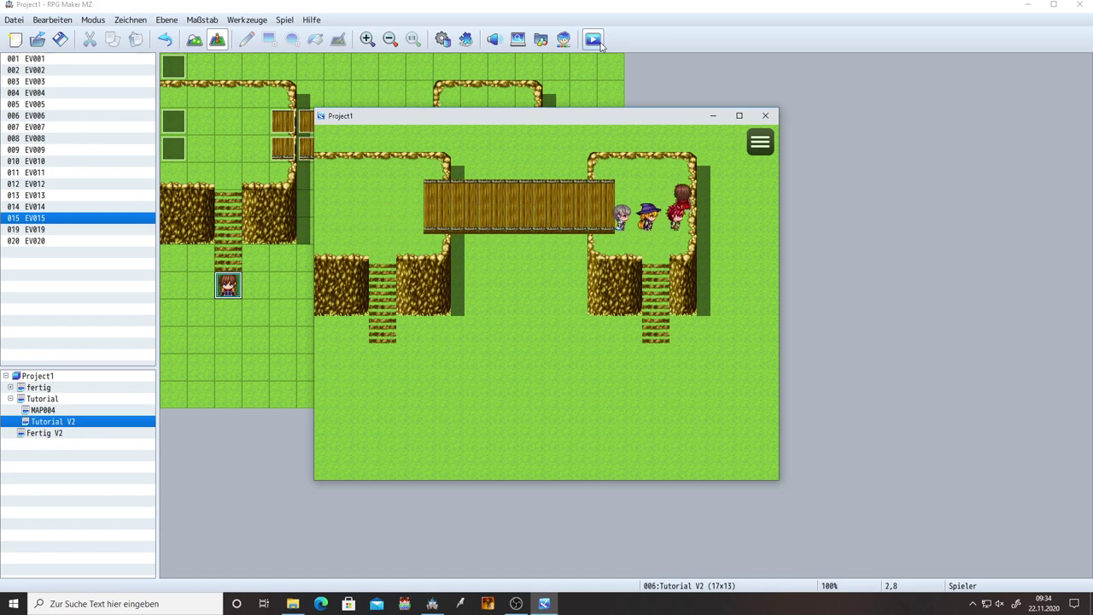
Step: Check switch 0001 Auf Brücke in the playtest's debug list, toggle it and return to the game
{"action": "key", "text": "F9"}
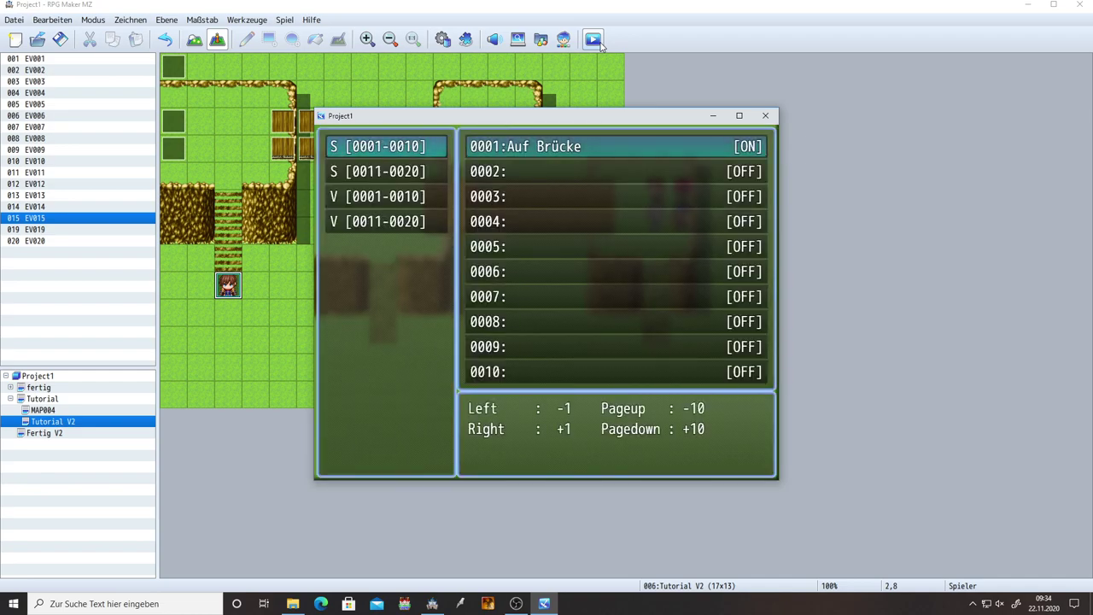
{"action": "key", "text": "Escape"}
{"action": "key", "text": "Escape"}
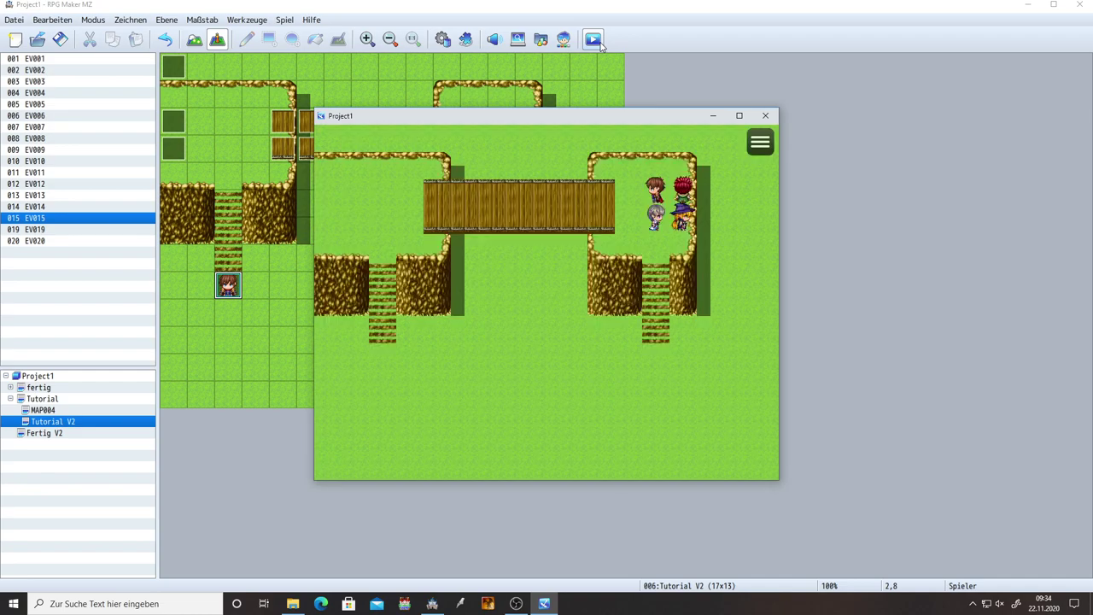
{"action": "key", "text": "F9"}
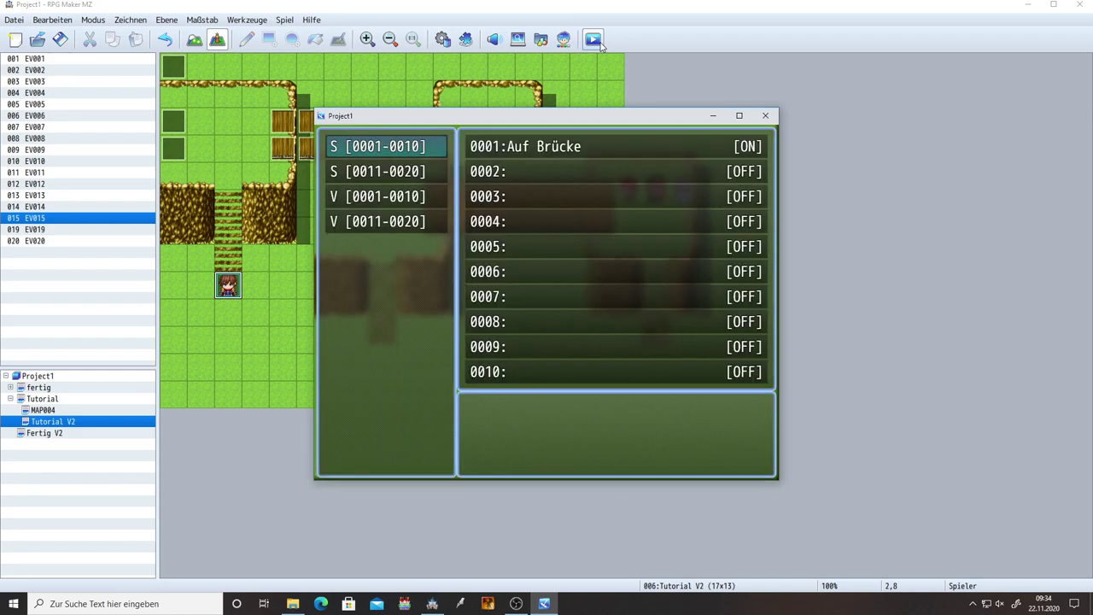
{"action": "key", "text": "Return"}
{"action": "key", "text": "Return"}
{"action": "key", "text": "Escape"}
{"action": "key", "text": "Escape"}
Step: Move the party beside the bridge's right end, check the debug switch list again and close the playtest
{"action": "key", "text": "Down"}
{"action": "key", "text": "Right"}
{"action": "key", "text": "F9"}
{"action": "key", "text": "Escape"}
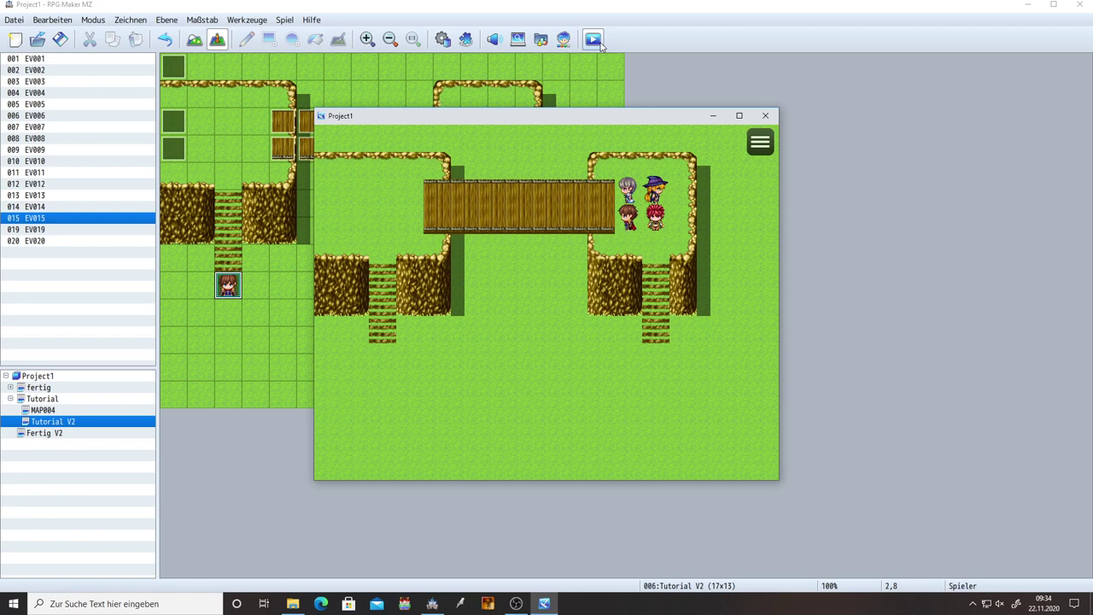
{"action": "left_click", "coordinate": [765, 117]}
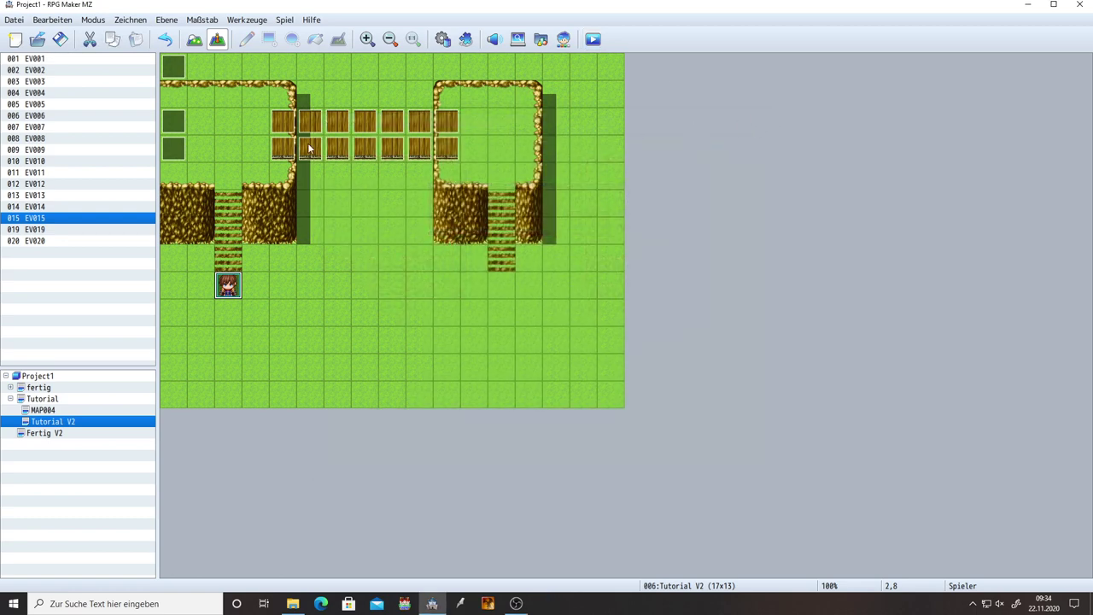
Step: Examine the rows of ground tiles directly above and below the bridge
{"action": "left_click_drag", "start_coordinate": [307, 98], "coordinate": [418, 100]}
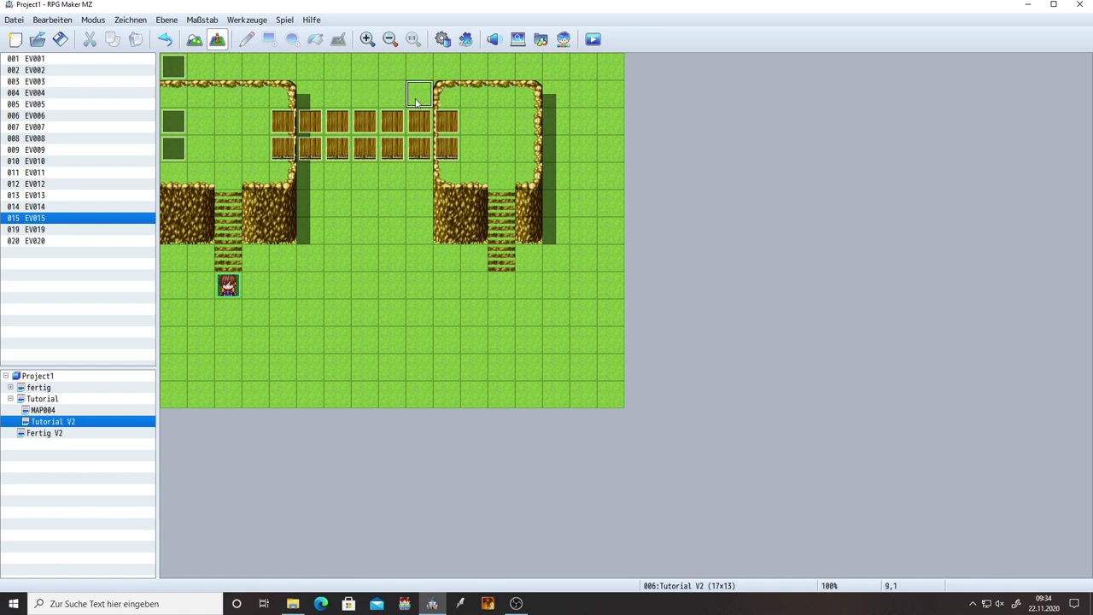
{"action": "left_click_drag", "start_coordinate": [313, 180], "coordinate": [362, 178]}
{"action": "left_click", "coordinate": [419, 176]}
{"action": "left_click", "coordinate": [310, 96]}
Step: Reopen the event on tile 0,0 and paste a copy of its conditional branch below the original
{"action": "double_click", "coordinate": [172, 66]}
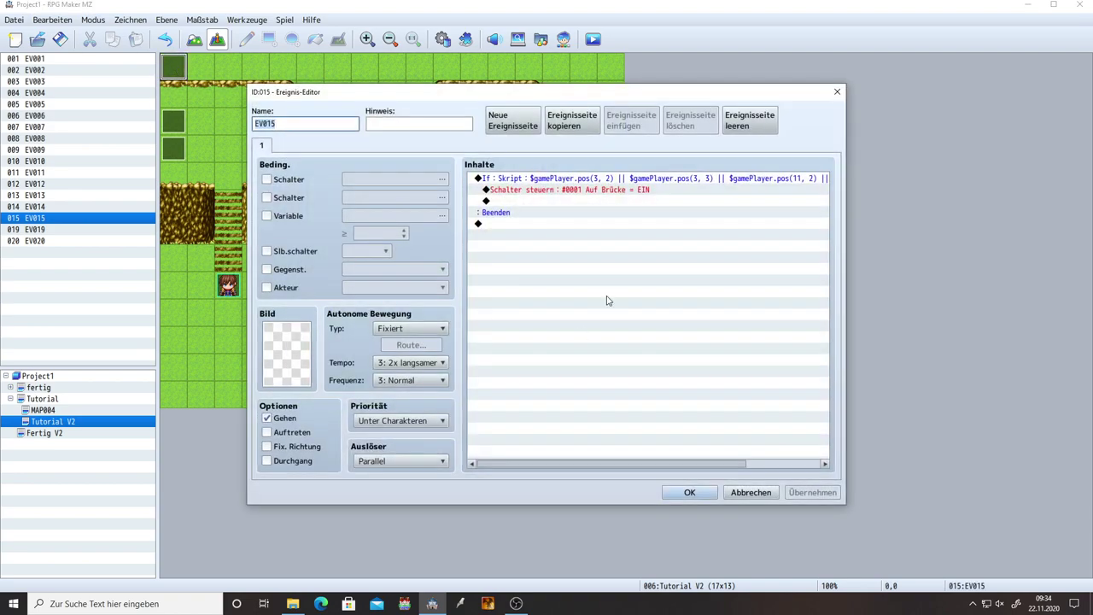
{"action": "left_click", "coordinate": [530, 179]}
{"action": "key", "text": "ctrl+c"}
{"action": "left_click", "coordinate": [506, 225]}
{"action": "key", "text": "ctrl+v"}
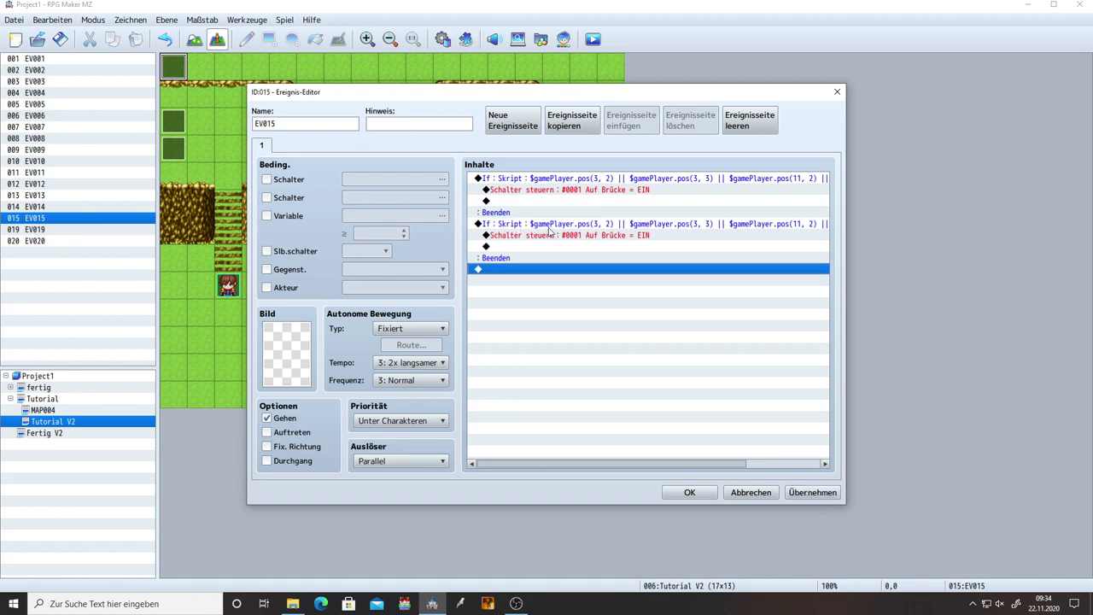
Step: Set switch 0001 Auf Brücke to AUS in the copied branch and save the event
{"action": "left_click", "coordinate": [544, 236]}
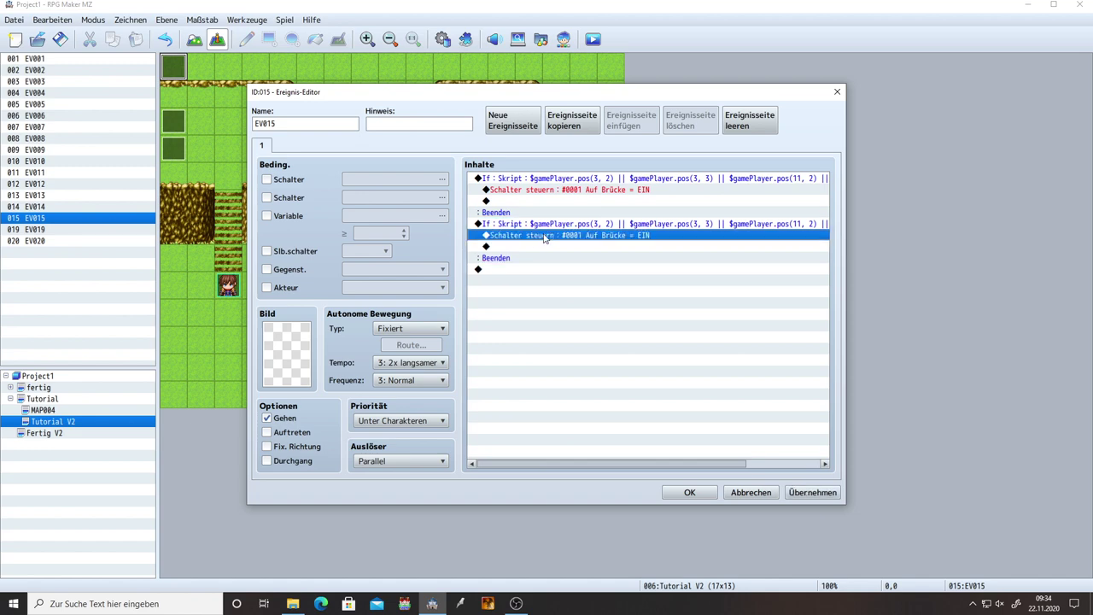
{"action": "double_click", "coordinate": [556, 236]}
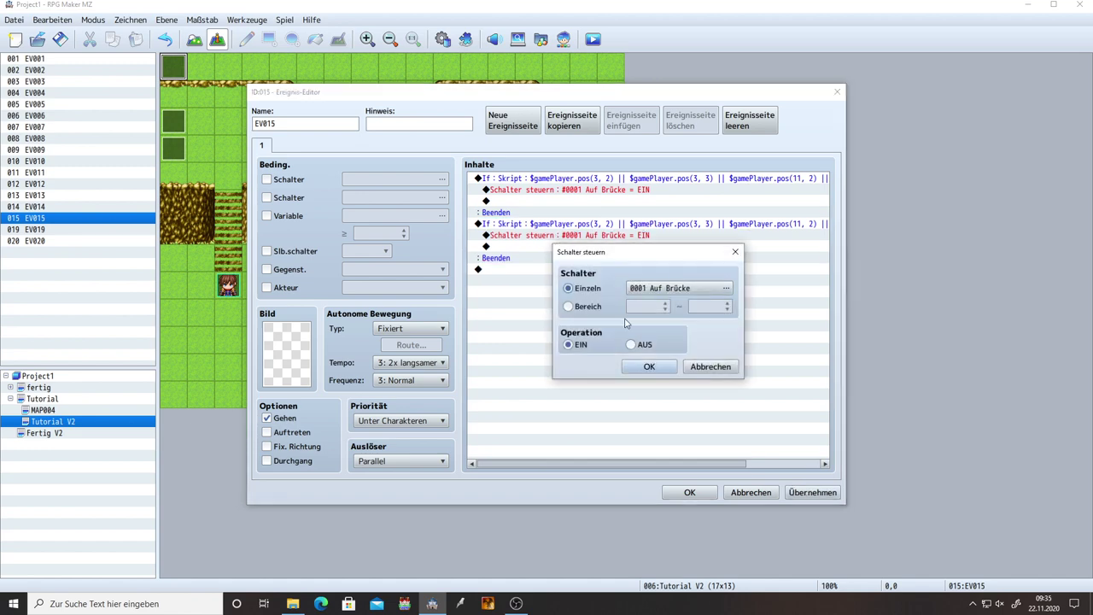
{"action": "left_click", "coordinate": [632, 344]}
{"action": "left_click", "coordinate": [648, 368]}
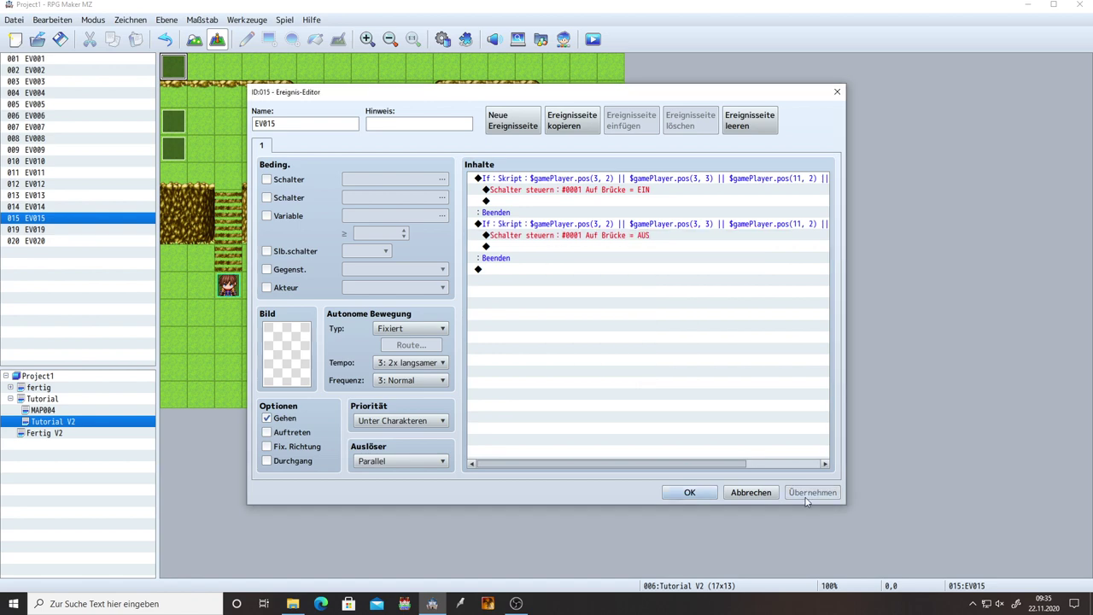
{"action": "left_click", "coordinate": [630, 223]}
{"action": "double_click", "coordinate": [630, 223]}
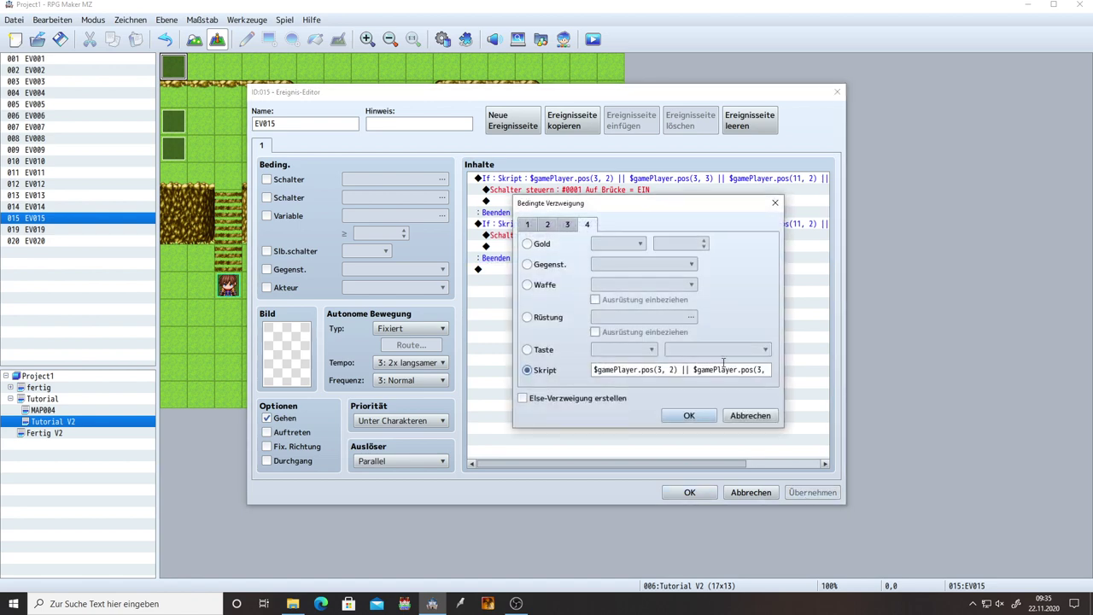
{"action": "left_click", "coordinate": [690, 416]}
{"action": "left_click", "coordinate": [690, 493]}
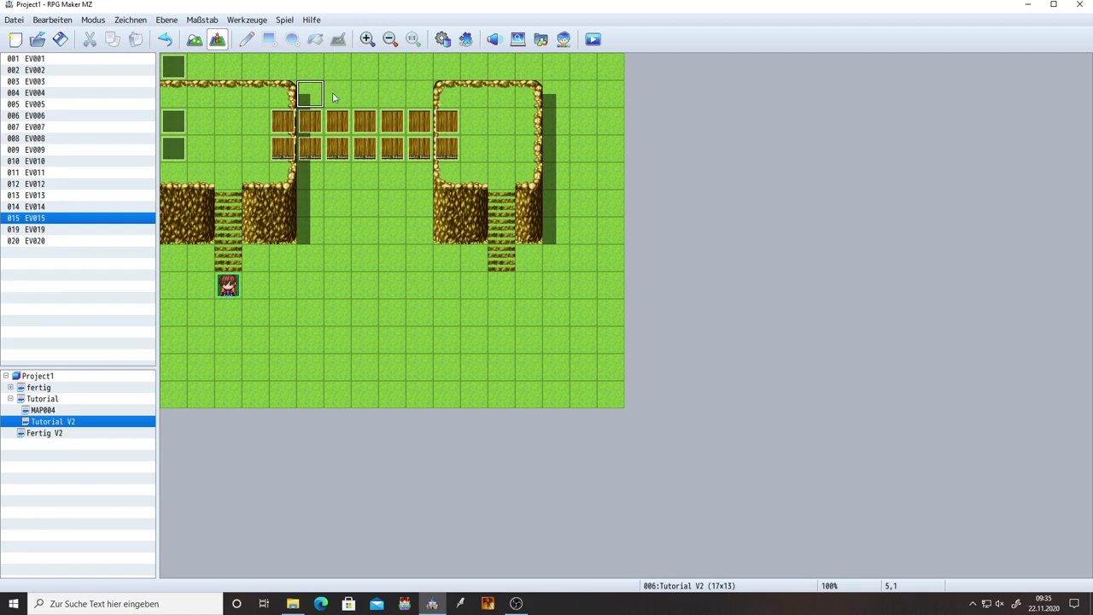
Step: Check the coordinates of the ground tiles directly above the bridge between the two cliffs
{"action": "key", "text": "Right"}
{"action": "key", "text": "Right"}
{"action": "key", "text": "Right"}
{"action": "key", "text": "Right"}
{"action": "key", "text": "Right"}
{"action": "key", "text": "Right"}
{"action": "key", "text": "Right"}
{"action": "key", "text": "Right"}
{"action": "key", "text": "Right"}
{"action": "key", "text": "Left"}
{"action": "left_click", "coordinate": [334, 96]}
{"action": "left_click", "coordinate": [315, 100]}
{"action": "left_click", "coordinate": [422, 94]}
Step: Reopen the script condition of the event's second branch and change its first position check to $gamePlayer.pos(5, 1)
{"action": "double_click", "coordinate": [173, 68]}
{"action": "double_click", "coordinate": [578, 227]}
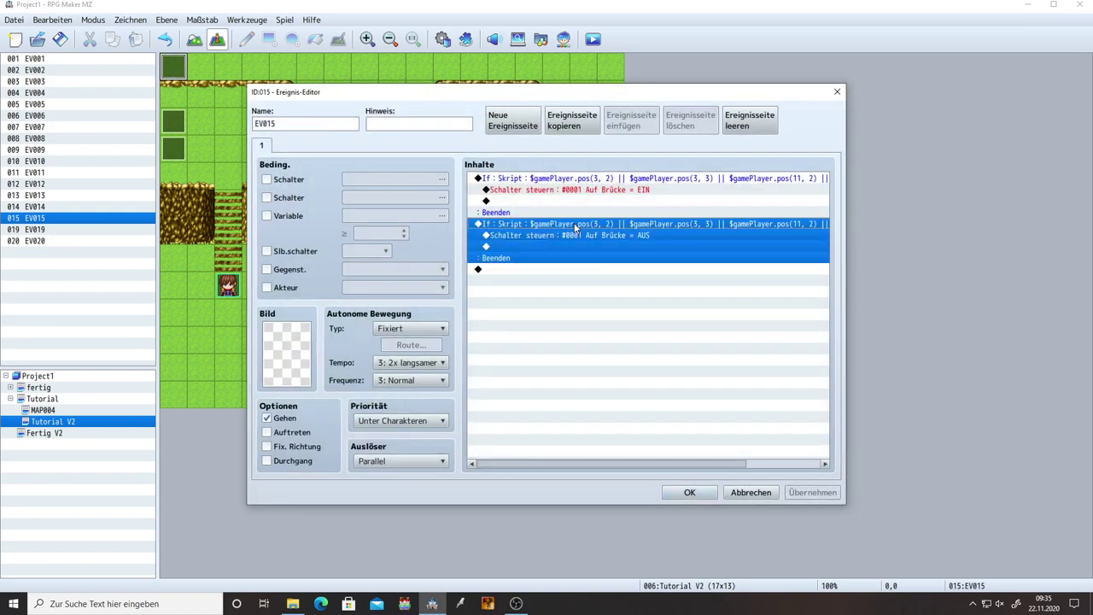
{"action": "left_click", "coordinate": [660, 370]}
{"action": "key", "text": "Delete"}
{"action": "type", "text": "5"}
{"action": "key", "text": "Right"}
{"action": "key", "text": "Right"}
{"action": "key", "text": "Right"}
{"action": "key", "text": "Delete"}
{"action": "type", "text": "1"}
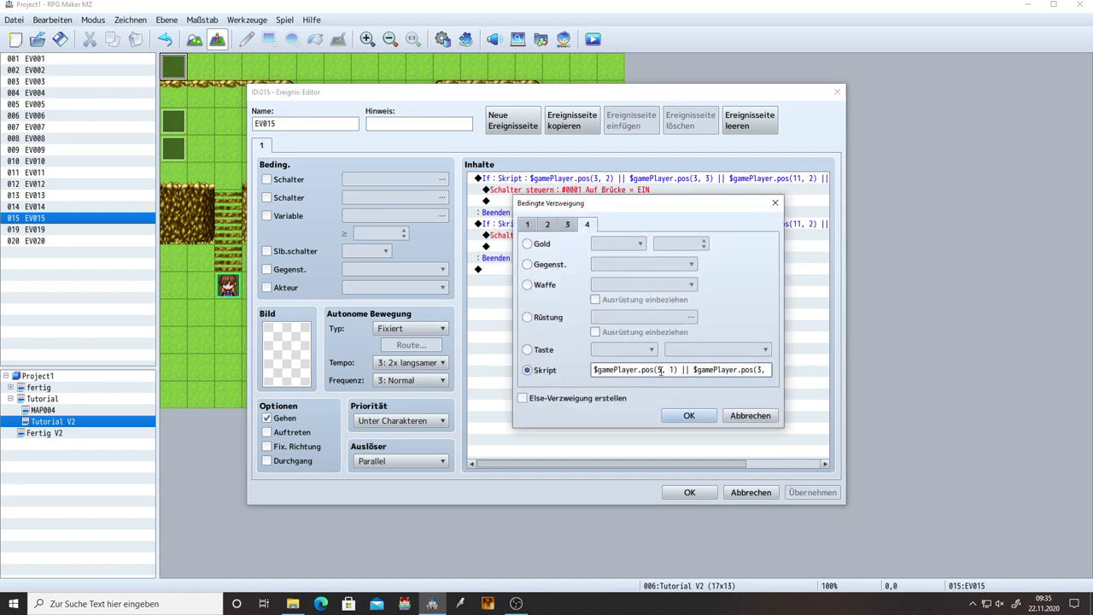
Step: Change the second position check in the script condition to $gamePlayer.pos(6, 1)
{"action": "key", "text": "Right"}
{"action": "key", "text": "Right"}
{"action": "key", "text": "Right"}
{"action": "key", "text": "Right"}
{"action": "key", "text": "Right"}
{"action": "key", "text": "Right"}
{"action": "key", "text": "Right"}
{"action": "key", "text": "Right"}
{"action": "key", "text": "Right"}
{"action": "key", "text": "Right"}
{"action": "key", "text": "Right"}
{"action": "key", "text": "Delete"}
{"action": "type", "text": "6"}
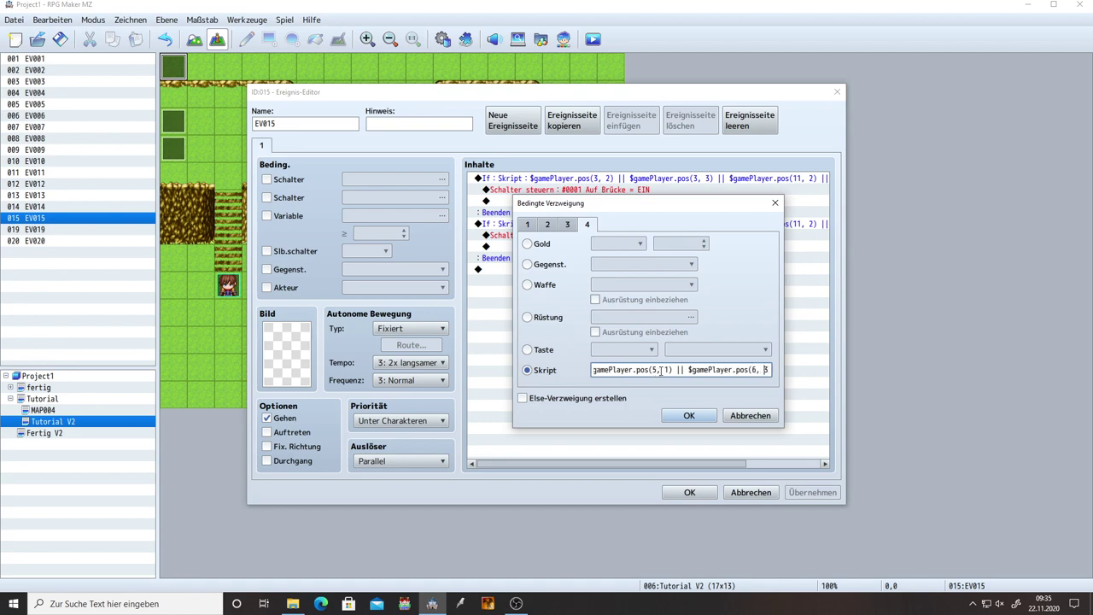
{"action": "key", "text": "Right"}
{"action": "key", "text": "Right"}
{"action": "key", "text": "Right"}
{"action": "key", "text": "Right"}
{"action": "key", "text": "Right"}
{"action": "key", "text": "Right"}
{"action": "key", "text": "Right"}
{"action": "key", "text": "Right"}
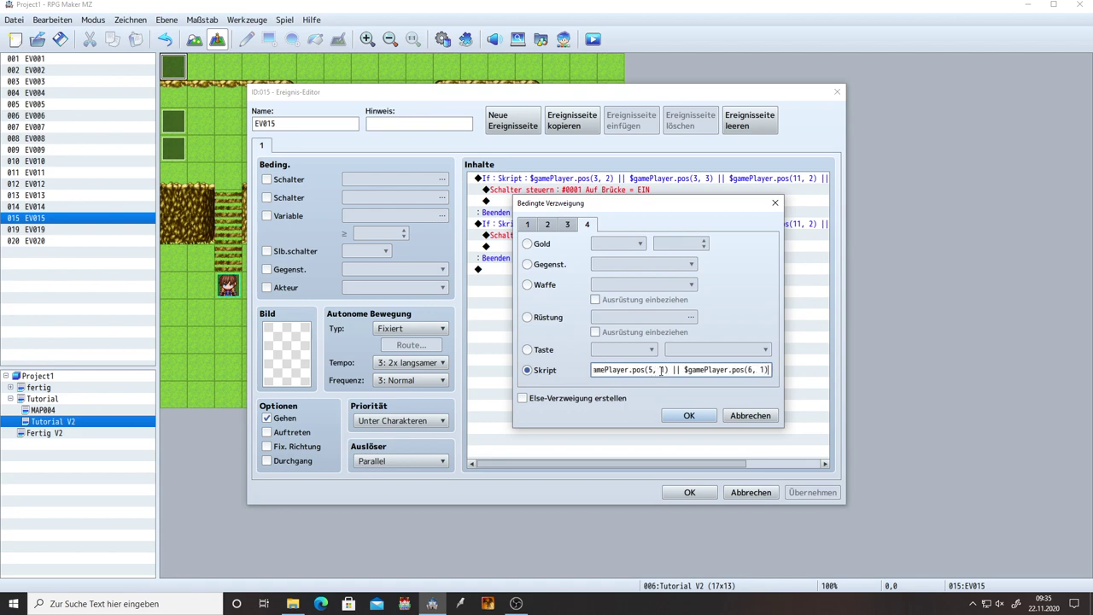
Step: Change the third position check in the script condition to $gamePlayer.pos(7, 1)
{"action": "key", "text": "Right"}
{"action": "key", "text": "Right"}
{"action": "key", "text": "Right"}
{"action": "key", "text": "Right"}
{"action": "key", "text": "Right"}
{"action": "key", "text": "Right"}
{"action": "key", "text": "Right"}
{"action": "key", "text": "Right"}
{"action": "key", "text": "Right"}
{"action": "key", "text": "Right"}
{"action": "key", "text": "Right"}
{"action": "key", "text": "Right"}
{"action": "key", "text": "Right"}
{"action": "key", "text": "Right"}
{"action": "key", "text": "Right"}
{"action": "key", "text": "Right"}
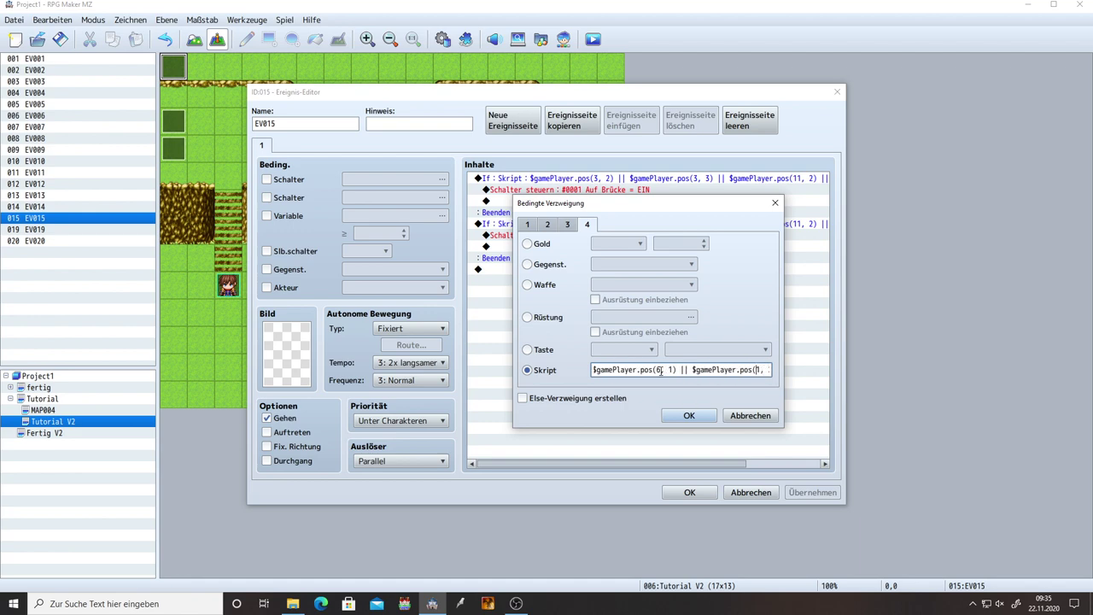
{"action": "type", "text": "2"}
{"action": "type", "text": "1"}
Step: Change the fourth position check in the script condition to $gamePlayer.pos(8, 1)
{"action": "type", "text": " || $gamePlayer.pos("}
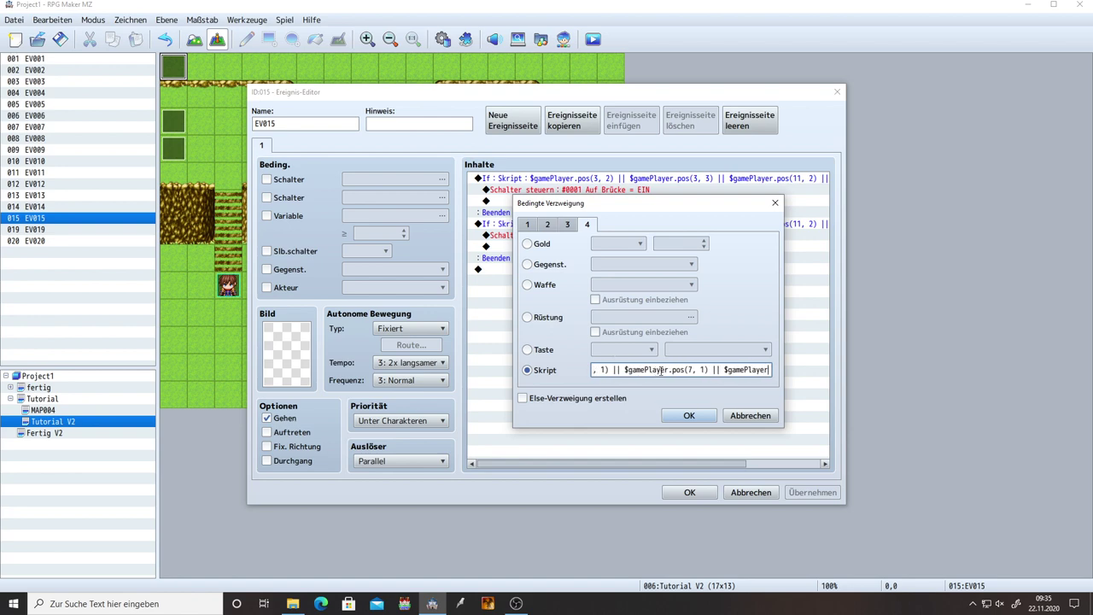
{"action": "type", "text": "1"}
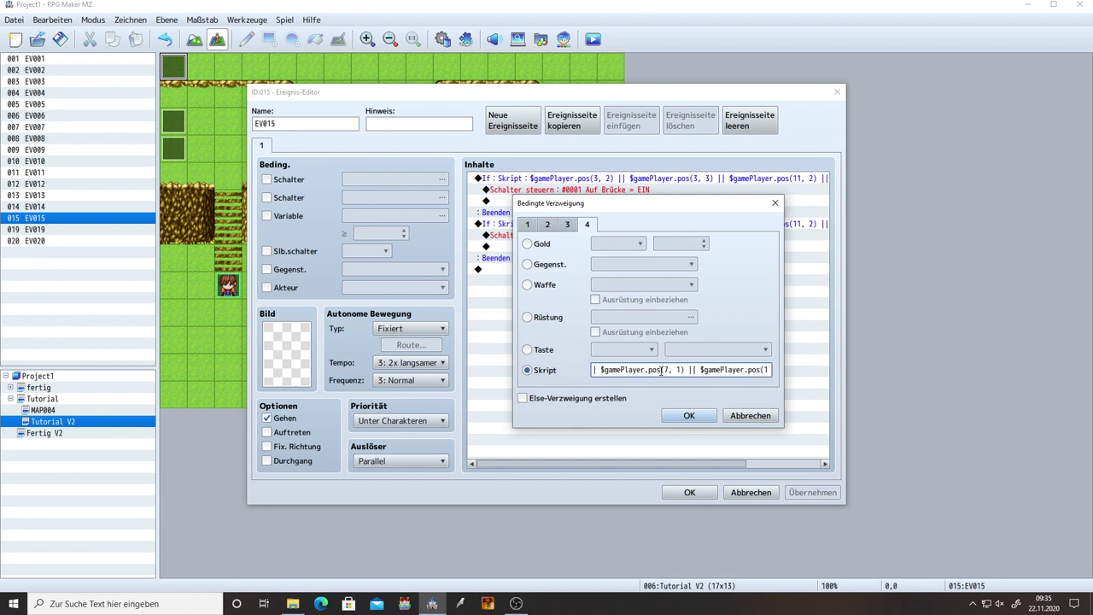
{"action": "type", "text": "1,"}
{"action": "type", "text": " 3"}
{"action": "type", "text": "1)"}
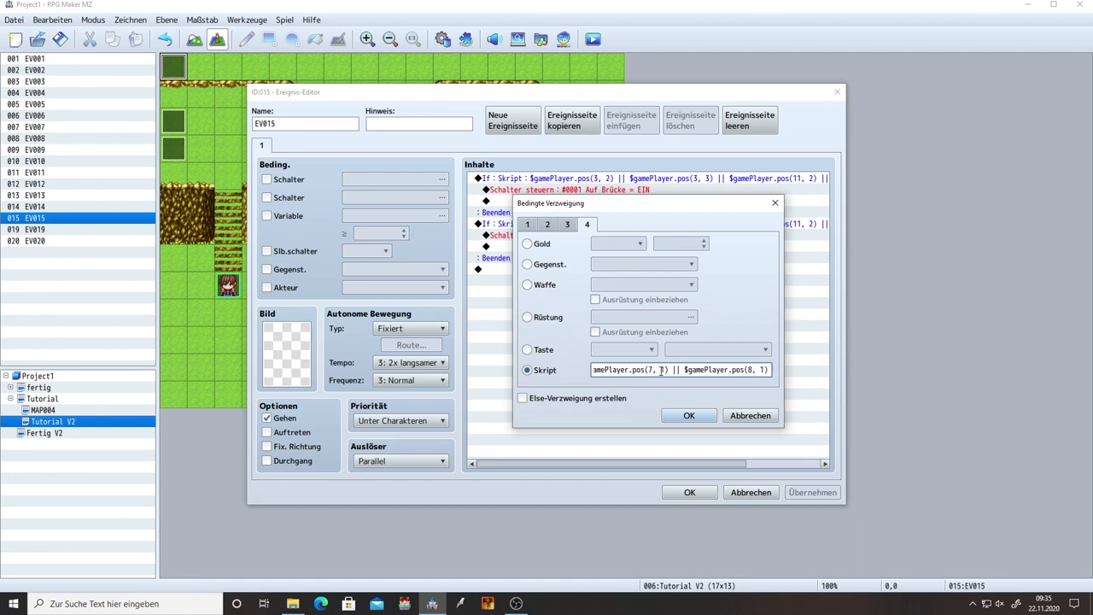
Step: Append a fifth position check, $gamePlayer.pos(9, 1), to the second branch's script condition, joined with ||
{"action": "key", "text": "shift+Left"}
{"action": "key", "text": "shift+Left"}
{"action": "key", "text": "shift+Left"}
{"action": "key", "text": "shift+Left"}
{"action": "key", "text": "shift+Left"}
{"action": "key", "text": "shift+Left"}
{"action": "key", "text": "shift+Left"}
{"action": "key", "text": "shift+Left"}
{"action": "key", "text": "shift+Left"}
{"action": "key", "text": "shift+Left"}
{"action": "key", "text": "shift+Left"}
{"action": "key", "text": "shift+Left"}
{"action": "key", "text": "shift+Left"}
{"action": "key", "text": "shift+Left"}
{"action": "key", "text": "shift+Left"}
{"action": "key", "text": "shift+Left"}
{"action": "key", "text": "shift+Left"}
{"action": "key", "text": "shift+Left"}
{"action": "key", "text": "shift+Left"}
{"action": "key", "text": "shift+Left"}
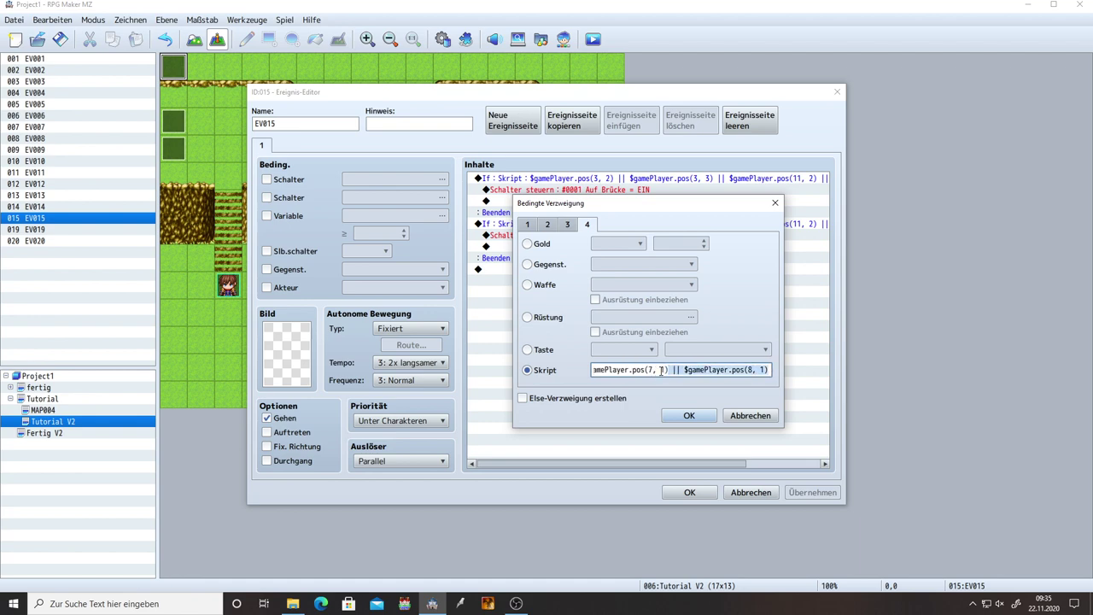
{"action": "key", "text": "End"}
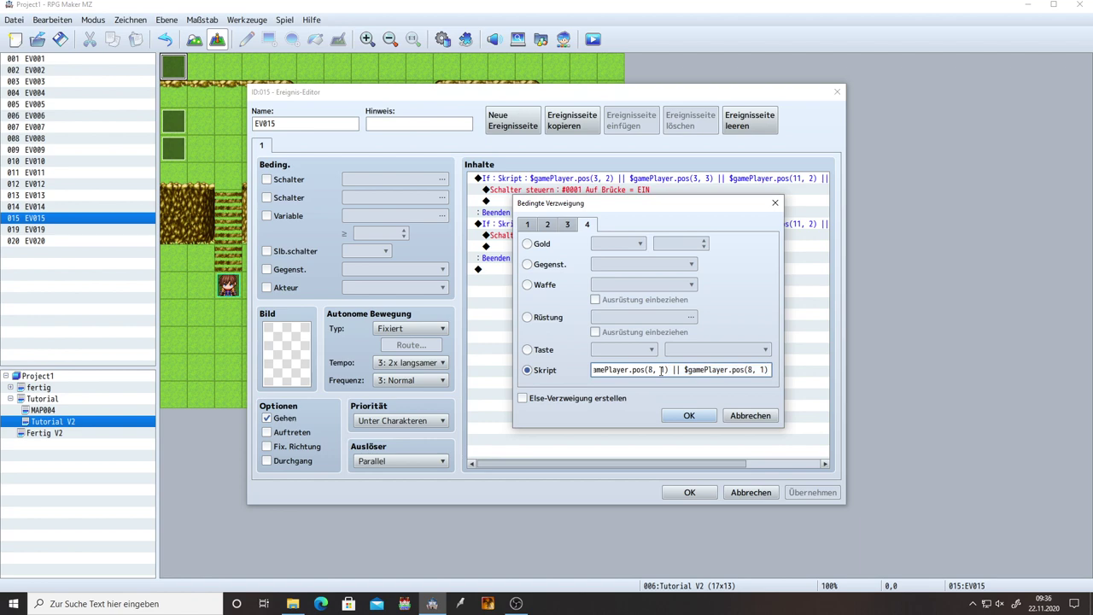
{"action": "key", "text": "Left"}
{"action": "key", "text": "Left"}
{"action": "key", "text": "BackSpace"}
{"action": "type", "text": "9"}
{"action": "key", "text": "Right"}
{"action": "key", "text": "Right"}
{"action": "key", "text": "Right"}
{"action": "key", "text": "Right"}
{"action": "key", "text": "Right"}
{"action": "key", "text": "Right"}
{"action": "key", "text": "Right"}
{"action": "key", "text": "Left"}
{"action": "key", "text": "Right"}
{"action": "key", "text": "Right"}
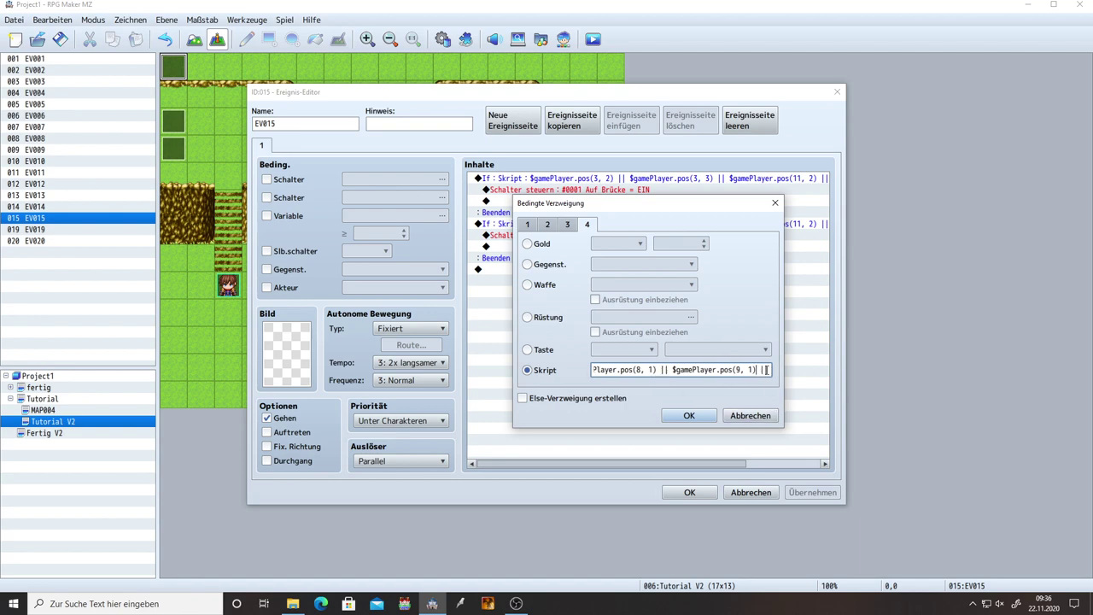
Step: Append a copy of the five position checks to the script condition with || and remove the surplus operator at its end
{"action": "key", "text": "Home"}
{"action": "key", "text": "Right"}
{"action": "key", "text": "Right"}
{"action": "key", "text": "Right"}
{"action": "key", "text": "Right"}
{"action": "key", "text": "Right"}
{"action": "key", "text": "Right"}
{"action": "key", "text": "Right"}
{"action": "key", "text": "Right"}
{"action": "key", "text": "Right"}
{"action": "key", "text": "Right"}
{"action": "key", "text": "Right"}
{"action": "key", "text": "Right"}
{"action": "key", "text": "Right"}
{"action": "key", "text": "Right"}
{"action": "type", "text": "||"}
{"action": "key", "text": "BackSpace"}
{"action": "key", "text": "BackSpace"}
{"action": "key", "text": "BackSpace"}
{"action": "key", "text": "BackSpace"}
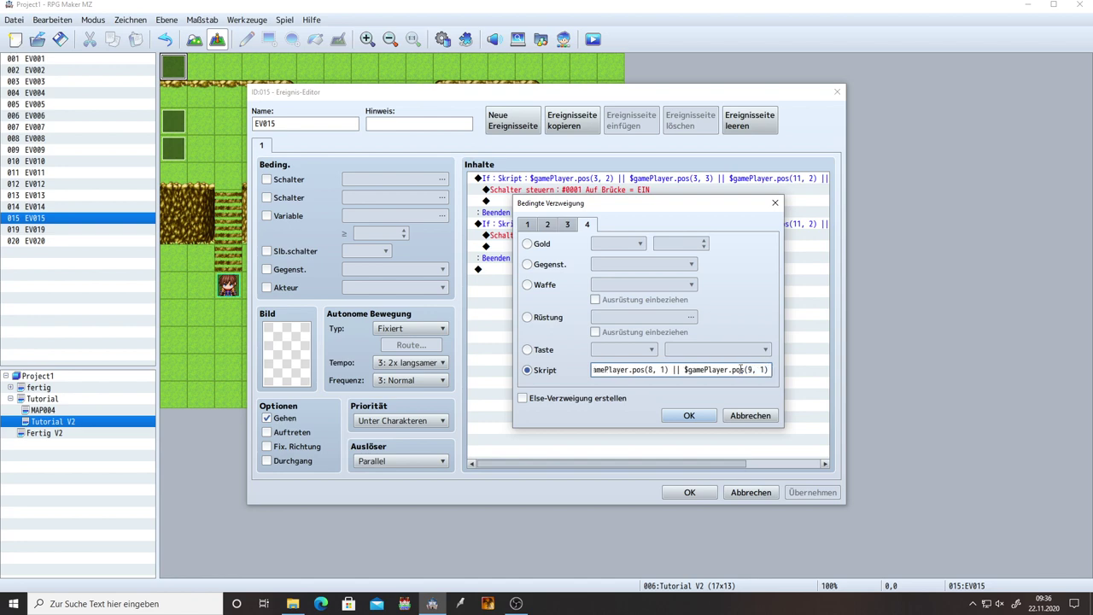
Step: Change the y value to 4 in the last four copied position checks, from $gamePlayer.pos(9, 4) back to $gamePlayer.pos(6, 4)
{"action": "key", "text": "BackSpace"}
{"action": "type", "text": "4"}
{"action": "key", "text": "BackSpace"}
{"action": "type", "text": "4"}
{"action": "key", "text": "Left"}
{"action": "key", "text": "Left"}
{"action": "key", "text": "Left"}
{"action": "key", "text": "Left"}
{"action": "key", "text": "Left"}
{"action": "key", "text": "Left"}
{"action": "key", "text": "Left"}
{"action": "key", "text": "Left"}
{"action": "key", "text": "Left"}
{"action": "key", "text": "Left"}
{"action": "key", "text": "Left"}
{"action": "key", "text": "Left"}
{"action": "key", "text": "Left"}
{"action": "key", "text": "Left"}
{"action": "key", "text": "Left"}
{"action": "key", "text": "Left"}
{"action": "key", "text": "Left"}
{"action": "key", "text": "Left"}
{"action": "key", "text": "Left"}
{"action": "key", "text": "Left"}
{"action": "key", "text": "Right"}
{"action": "key", "text": "Right"}
{"action": "key", "text": "Right"}
{"action": "key", "text": "Right"}
{"action": "key", "text": "Right"}
{"action": "key", "text": "Right"}
{"action": "key", "text": "Left"}
{"action": "key", "text": "Left"}
{"action": "key", "text": "Left"}
{"action": "key", "text": "Left"}
{"action": "key", "text": "Left"}
{"action": "key", "text": "Left"}
{"action": "key", "text": "Left"}
{"action": "key", "text": "Left"}
{"action": "key", "text": "Left"}
{"action": "key", "text": "Left"}
{"action": "key", "text": "Left"}
{"action": "key", "text": "Left"}
{"action": "key", "text": "Left"}
{"action": "key", "text": "Left"}
{"action": "key", "text": "Left"}
{"action": "key", "text": "Left"}
{"action": "key", "text": "Left"}
{"action": "key", "text": "Left"}
{"action": "key", "text": "Left"}
{"action": "key", "text": "Left"}
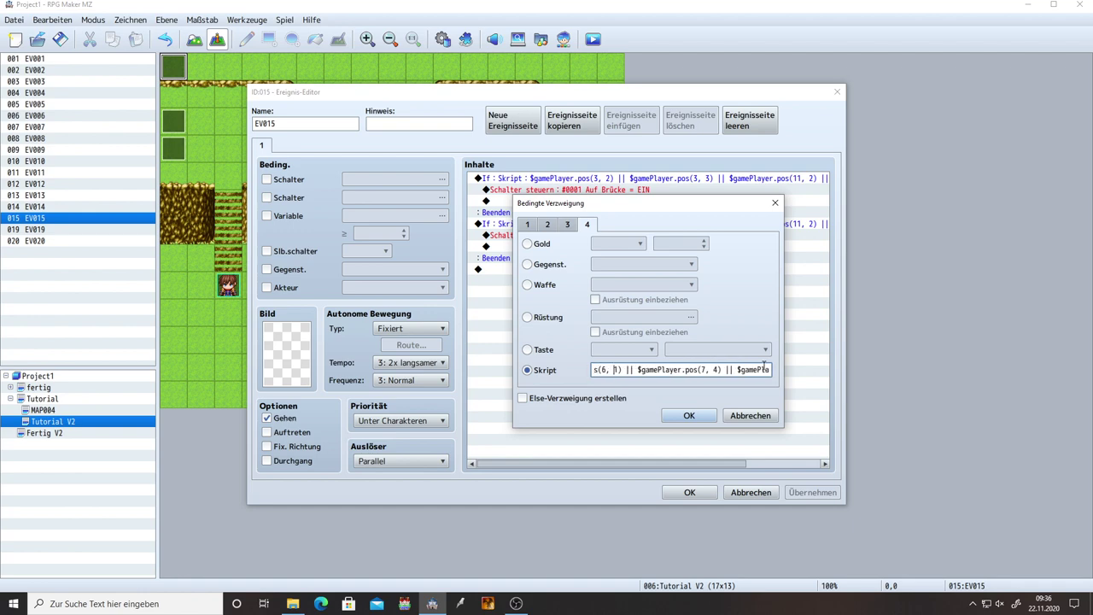
{"action": "key", "text": "BackSpace"}
{"action": "type", "text": "4"}
Step: Change the first copied position check to $gamePlayer.pos(5, 4) and confirm the conditional branch
{"action": "key", "text": "Left"}
{"action": "key", "text": "Left"}
{"action": "key", "text": "Left"}
{"action": "key", "text": "Left"}
{"action": "key", "text": "Left"}
{"action": "key", "text": "Left"}
{"action": "key", "text": "Left"}
{"action": "key", "text": "Left"}
{"action": "key", "text": "Left"}
{"action": "key", "text": "Left"}
{"action": "key", "text": "Left"}
{"action": "key", "text": "Left"}
{"action": "key", "text": "Left"}
{"action": "key", "text": "Left"}
{"action": "key", "text": "Left"}
{"action": "key", "text": "Left"}
{"action": "key", "text": "Left"}
{"action": "key", "text": "Left"}
{"action": "key", "text": "Left"}
{"action": "key", "text": "Left"}
{"action": "key", "text": "Left"}
{"action": "key", "text": "Left"}
{"action": "key", "text": "Left"}
{"action": "key", "text": "Left"}
{"action": "key", "text": "Left"}
{"action": "key", "text": "Left"}
{"action": "key", "text": "Left"}
{"action": "key", "text": "Left"}
{"action": "key", "text": "Left"}
{"action": "key", "text": "Left"}
{"action": "key", "text": "Left"}
{"action": "key", "text": "Left"}
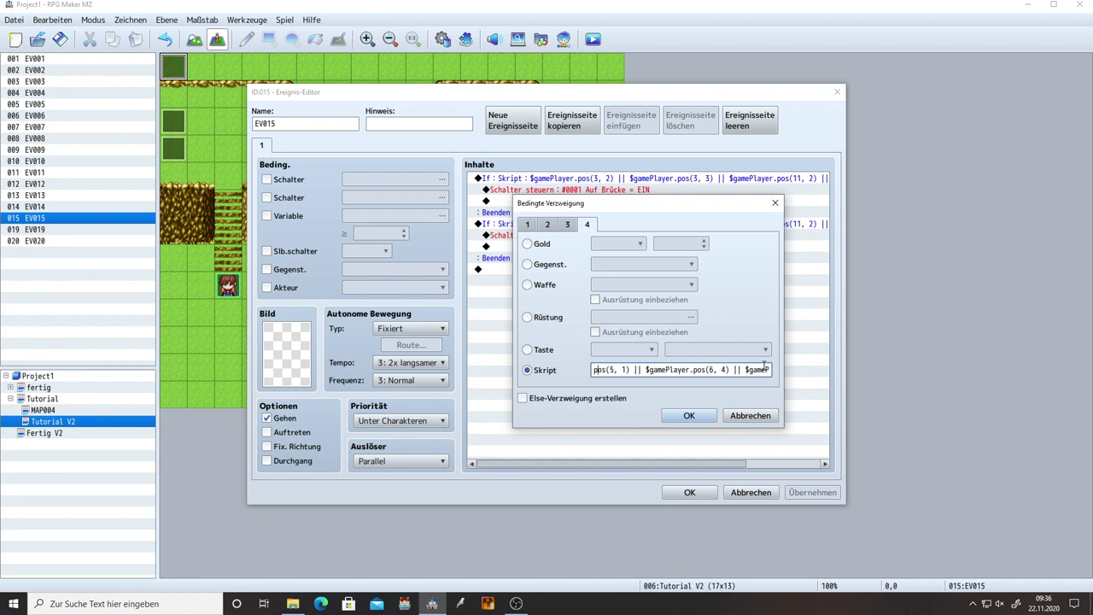
{"action": "key", "text": "Right"}
{"action": "key", "text": "Right"}
{"action": "key", "text": "BackSpace"}
{"action": "type", "text": "4"}
{"action": "left_click", "coordinate": [733, 415]}
{"action": "left_click", "coordinate": [720, 289]}
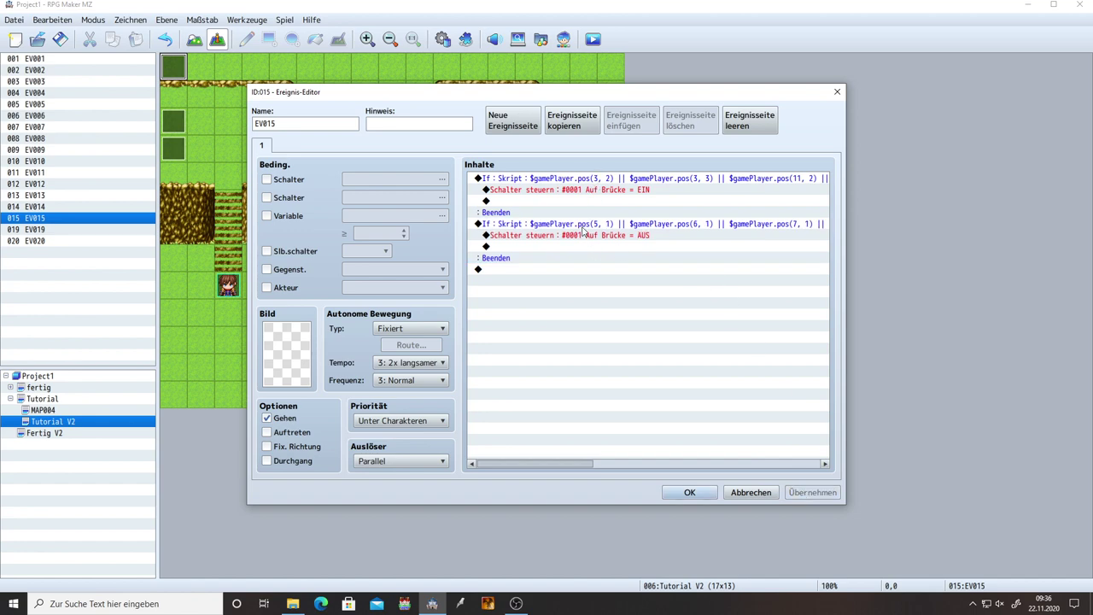
Step: Apply the changes to the event and start a game in a playtest
{"action": "left_click", "coordinate": [686, 496]}
{"action": "left_click", "coordinate": [37, 38]}
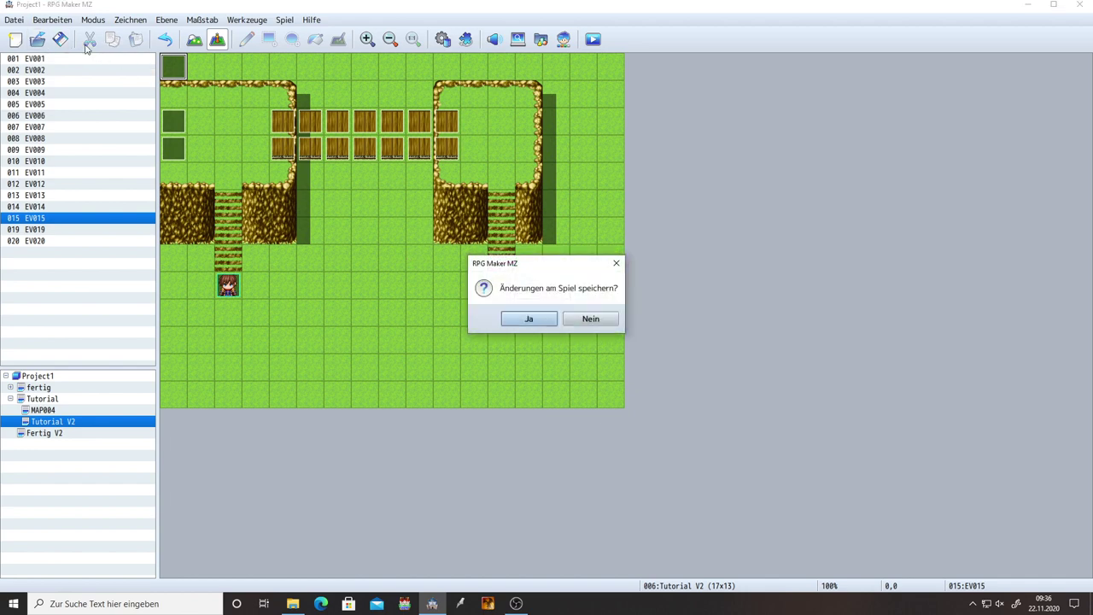
{"action": "left_click", "coordinate": [616, 263]}
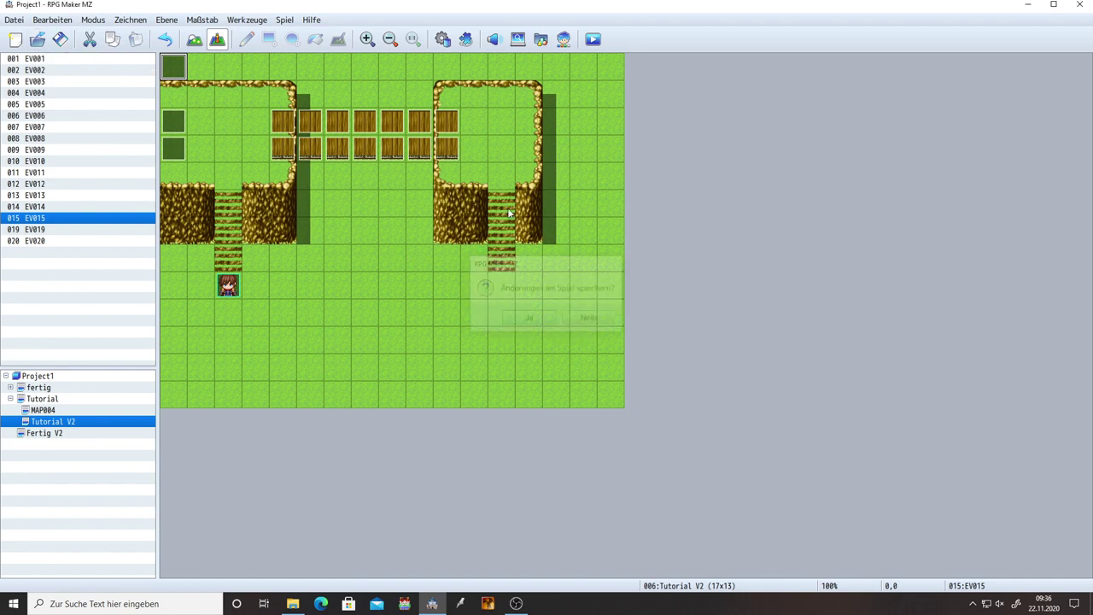
{"action": "left_click", "coordinate": [592, 39]}
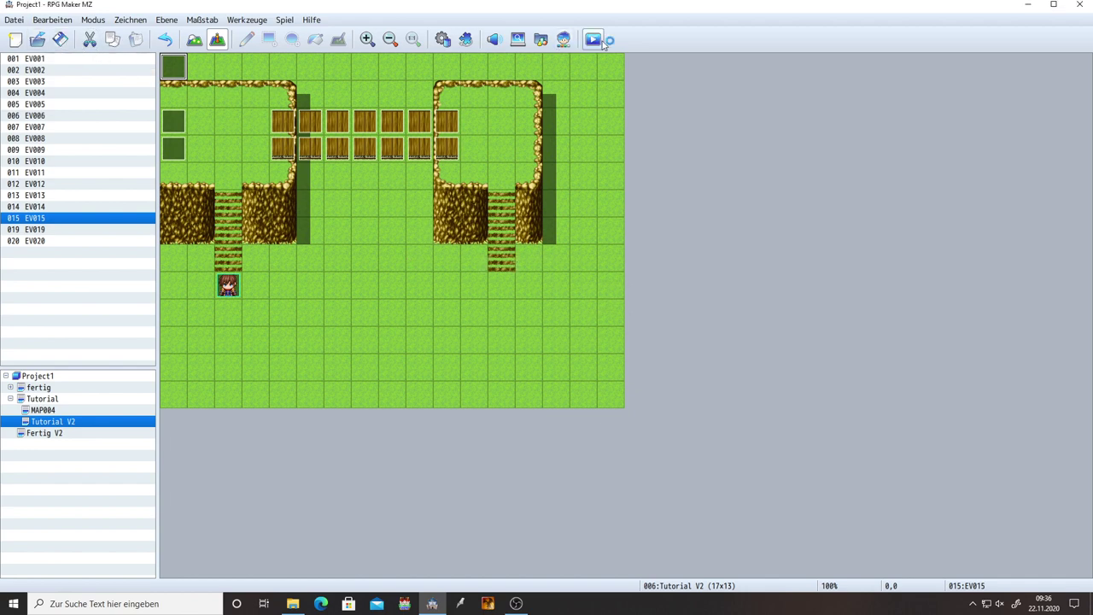
{"action": "key", "text": "Up"}
{"action": "key", "text": "Return"}
Step: Walk the party up the stairs, across the bridge area and round to the grass above it in the playtest
{"action": "key", "text": "Up"}
{"action": "key", "text": "Right"}
{"action": "key", "text": "Right"}
{"action": "key", "text": "Right"}
{"action": "key", "text": "Down"}
{"action": "key", "text": "Left"}
{"action": "key", "text": "Up"}
{"action": "key", "text": "Up"}
{"action": "key", "text": "Left"}
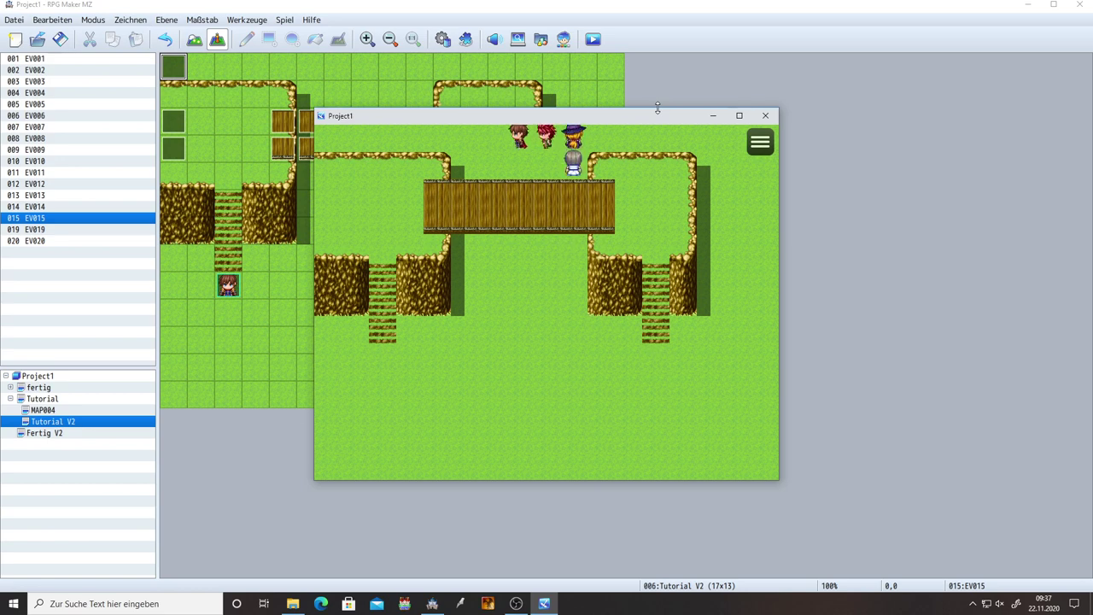
Step: Check the state of switch 0001 Auf Brücke in the playtest's debug list and return to the map
{"action": "key", "text": "F9"}
{"action": "key", "text": "Return"}
{"action": "key", "text": "Return"}
{"action": "key", "text": "Escape"}
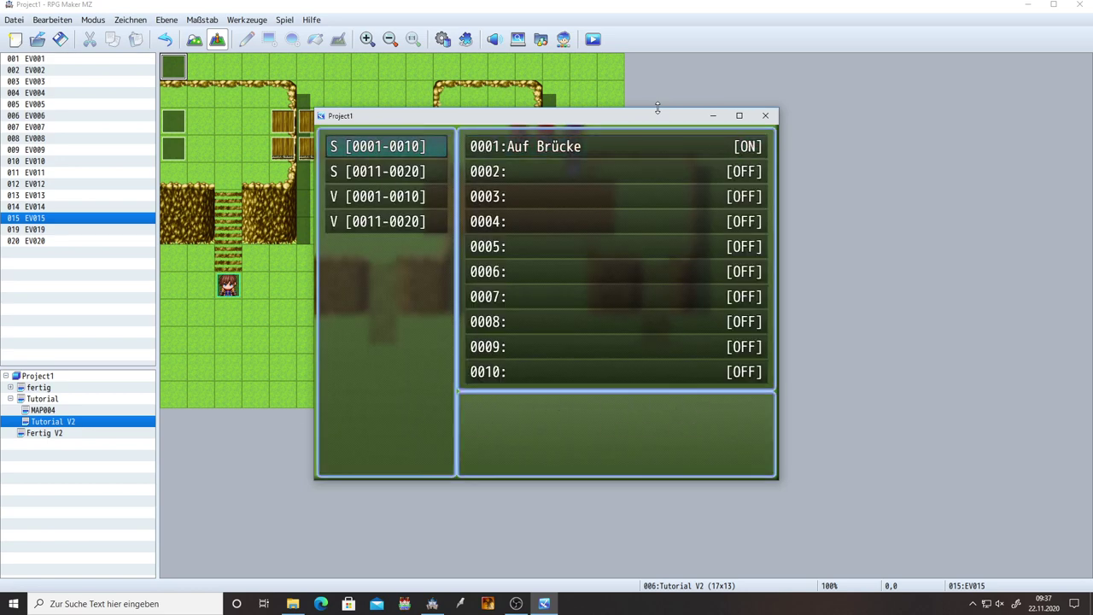
{"action": "key", "text": "Escape"}
Step: Walk the party down underneath the bridge, recheck the switches in the debug list and end the playtest
{"action": "key", "text": "Left"}
{"action": "key", "text": "Down"}
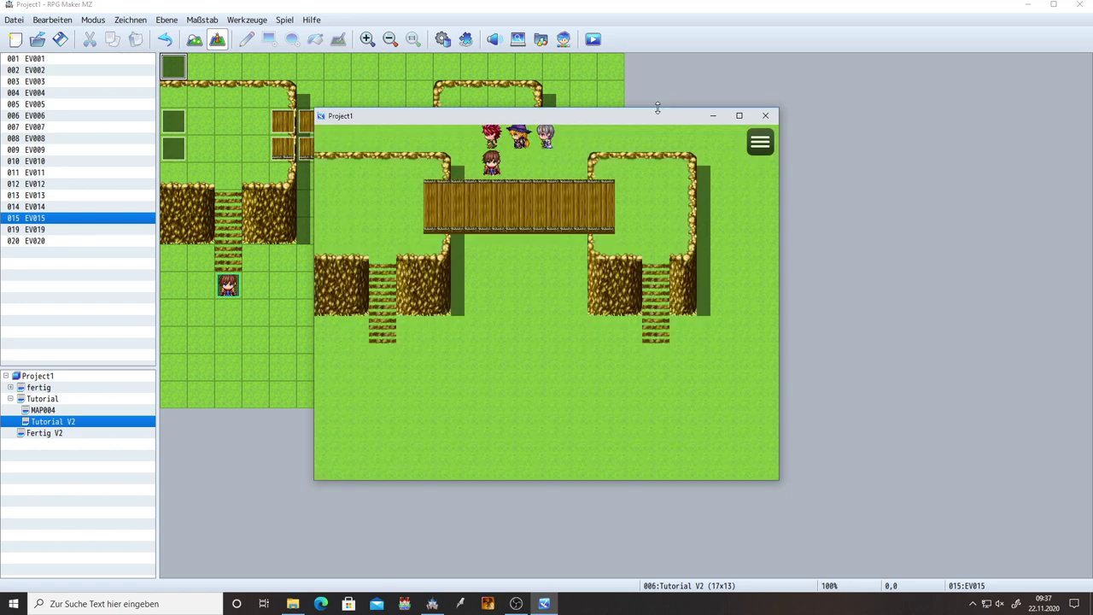
{"action": "key", "text": "Down"}
{"action": "key", "text": "Right"}
{"action": "key", "text": "F9"}
{"action": "key", "text": "Return"}
{"action": "key", "text": "Return"}
{"action": "key", "text": "Escape"}
{"action": "key", "text": "Escape"}
{"action": "key", "text": "Up"}
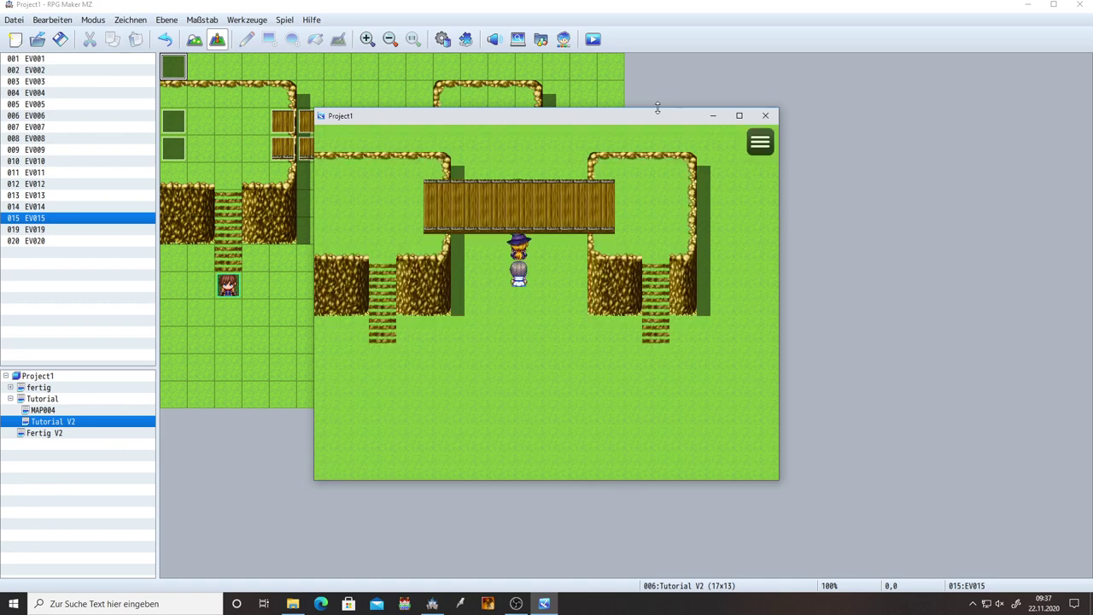
{"action": "left_click", "coordinate": [765, 115]}
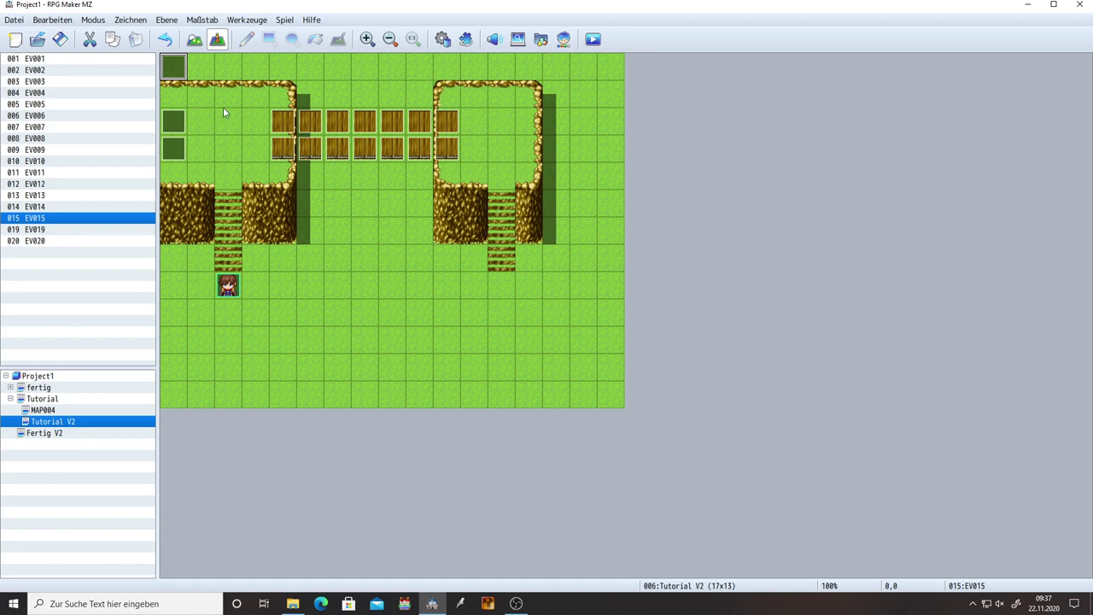
Step: Append a conditional branch to event EV015 for switch 0001 Auf Brücke being AUS and apply the change
{"action": "double_click", "coordinate": [178, 69]}
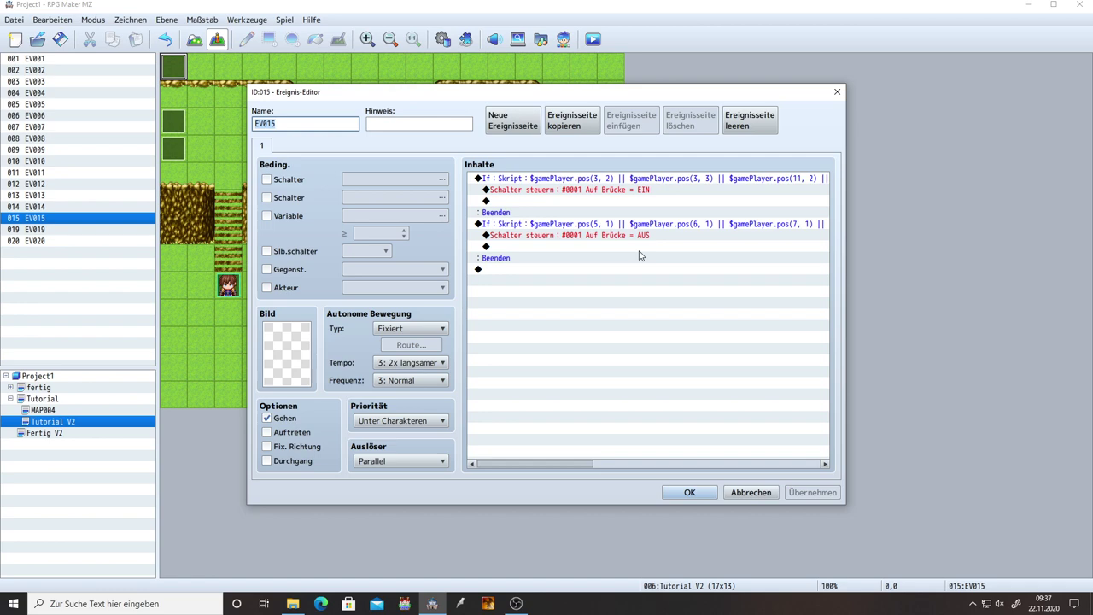
{"action": "left_click", "coordinate": [515, 272]}
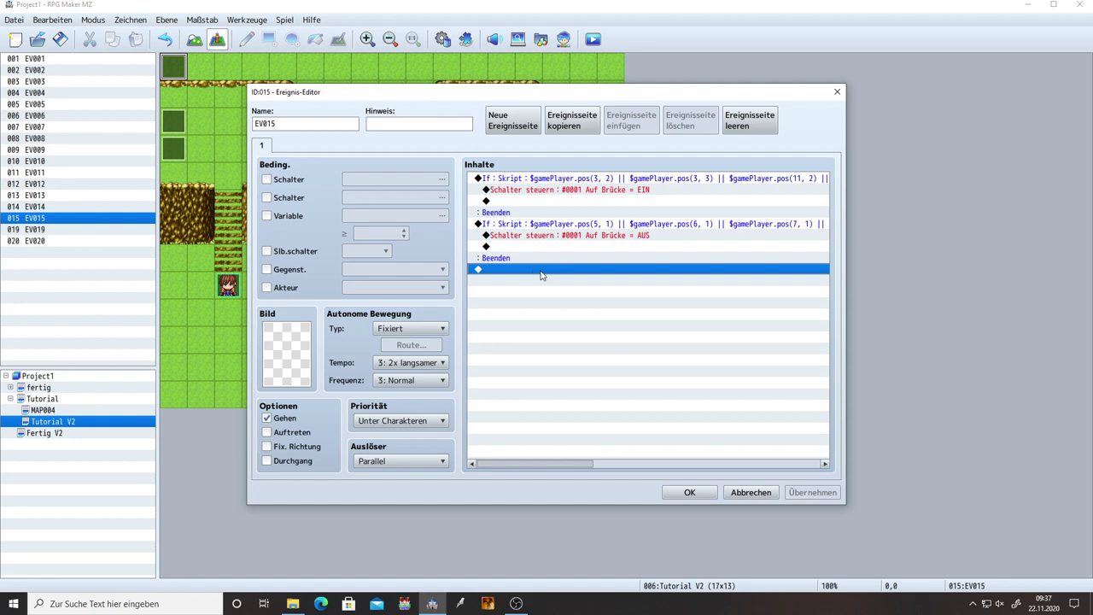
{"action": "double_click", "coordinate": [535, 272]}
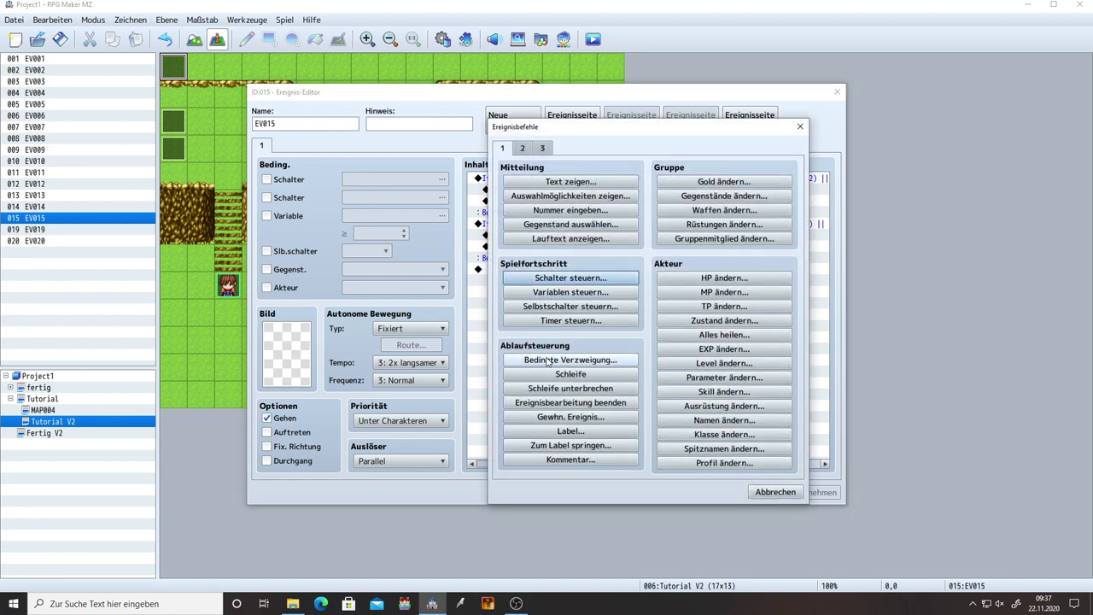
{"action": "left_click", "coordinate": [548, 360]}
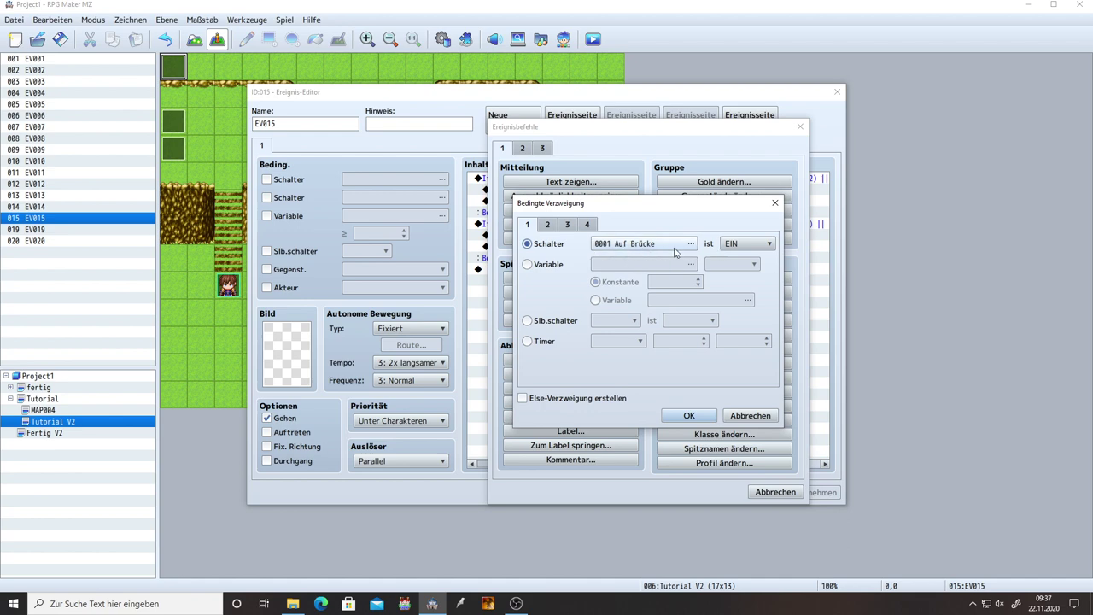
{"action": "left_click", "coordinate": [744, 244]}
{"action": "left_click", "coordinate": [741, 270]}
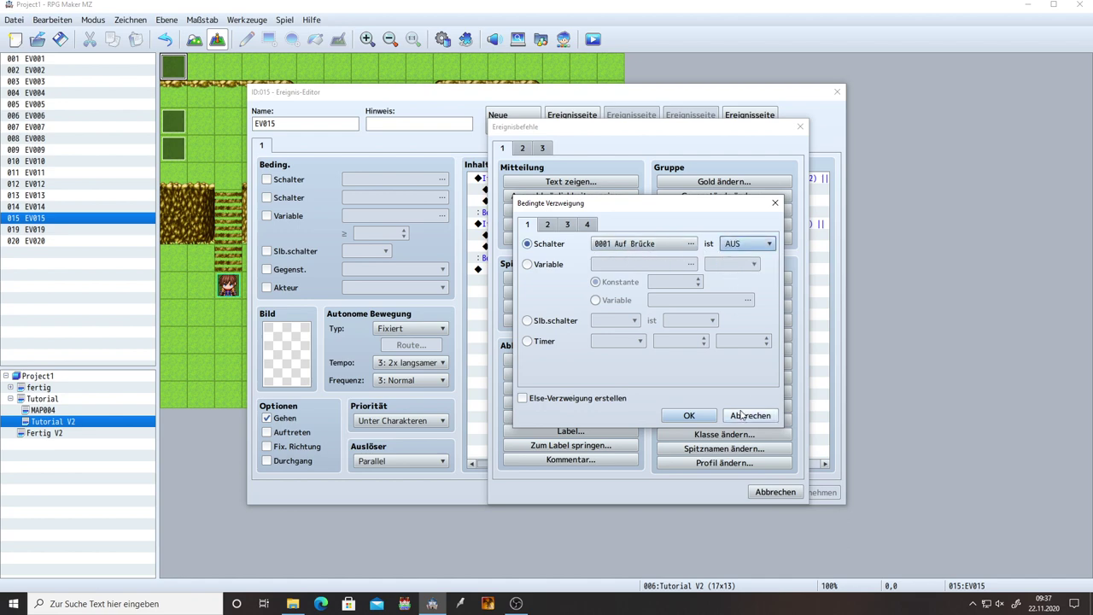
{"action": "left_click", "coordinate": [689, 415]}
{"action": "left_click", "coordinate": [797, 493]}
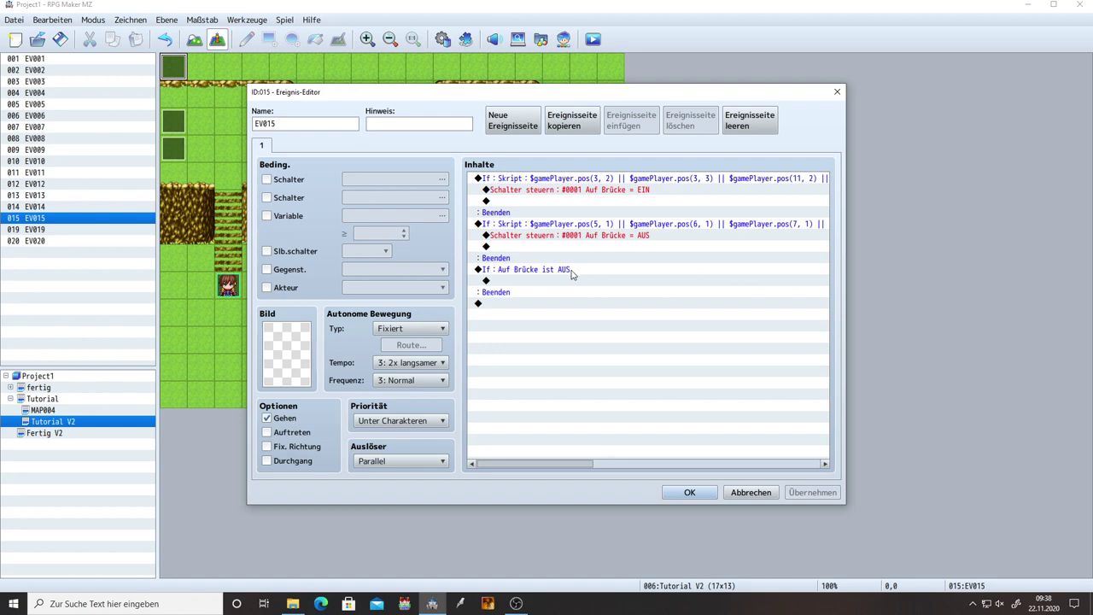
Step: Close the event and look up the coordinates of the bridge's outer tiles between the two cliffs in both rows
{"action": "left_click", "coordinate": [584, 227]}
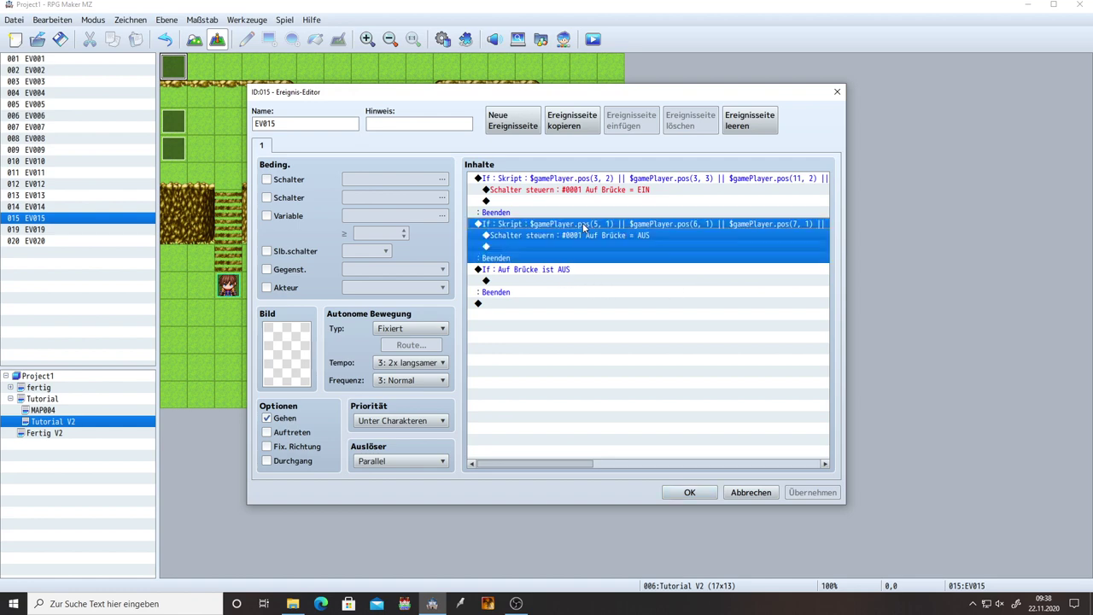
{"action": "left_click", "coordinate": [689, 492]}
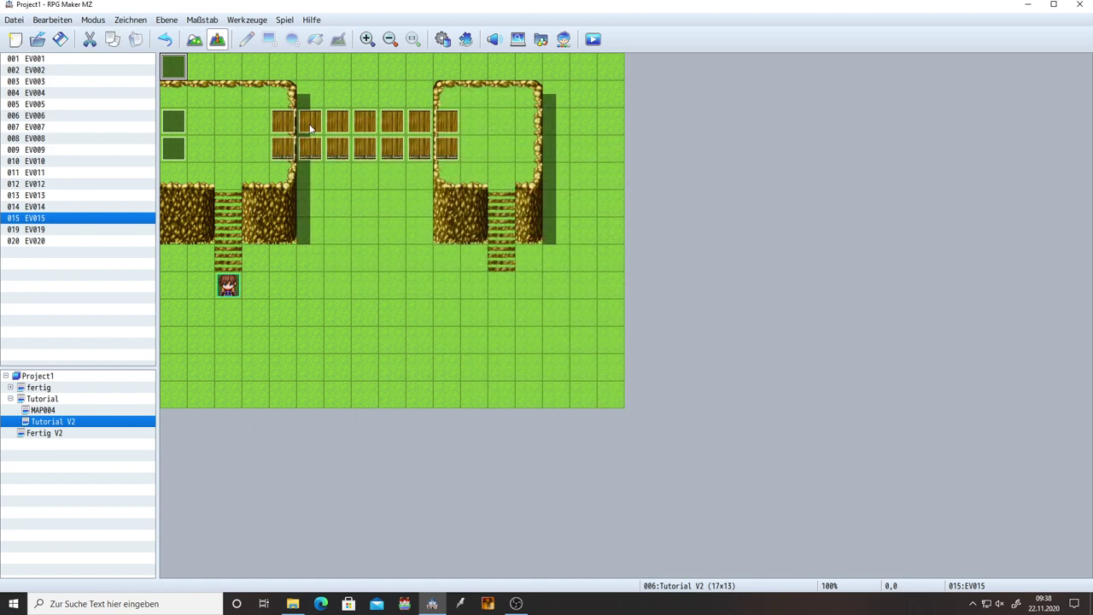
{"action": "left_click", "coordinate": [310, 129]}
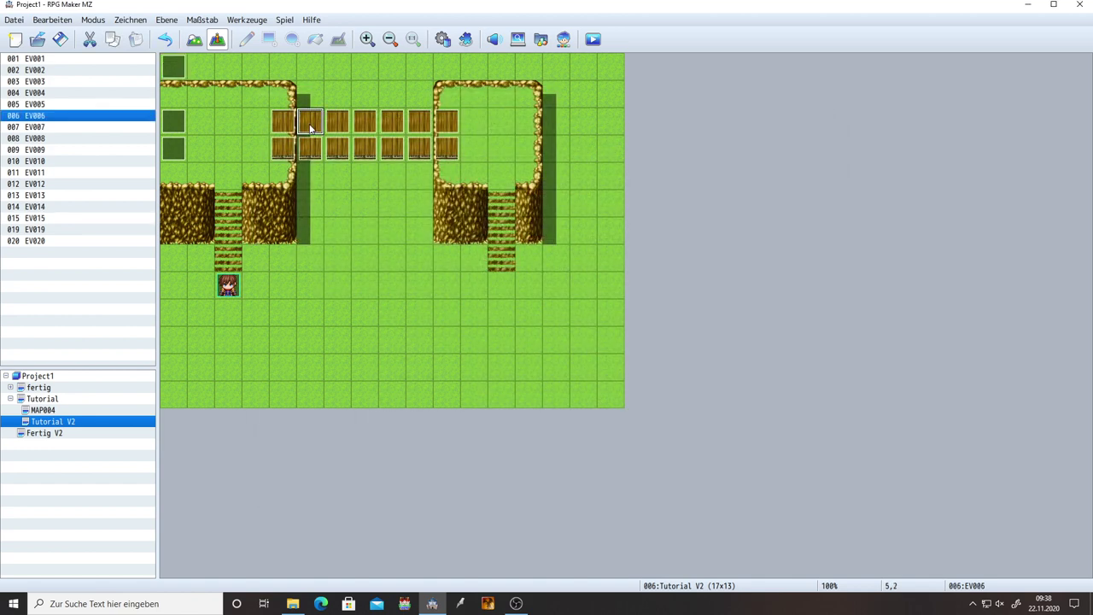
{"action": "left_click", "coordinate": [427, 126]}
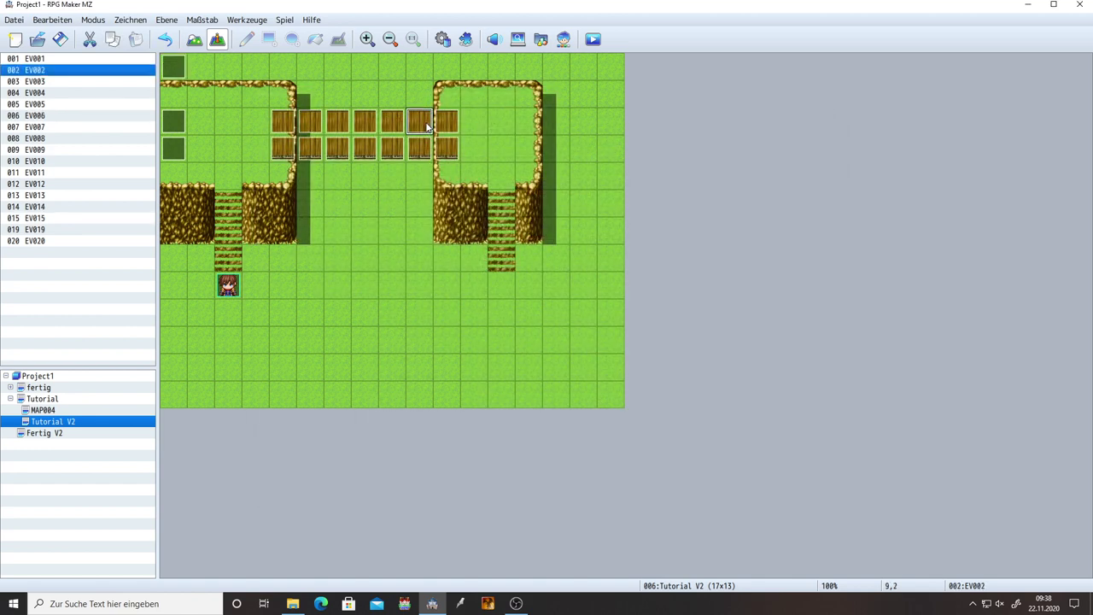
{"action": "left_click", "coordinate": [307, 152]}
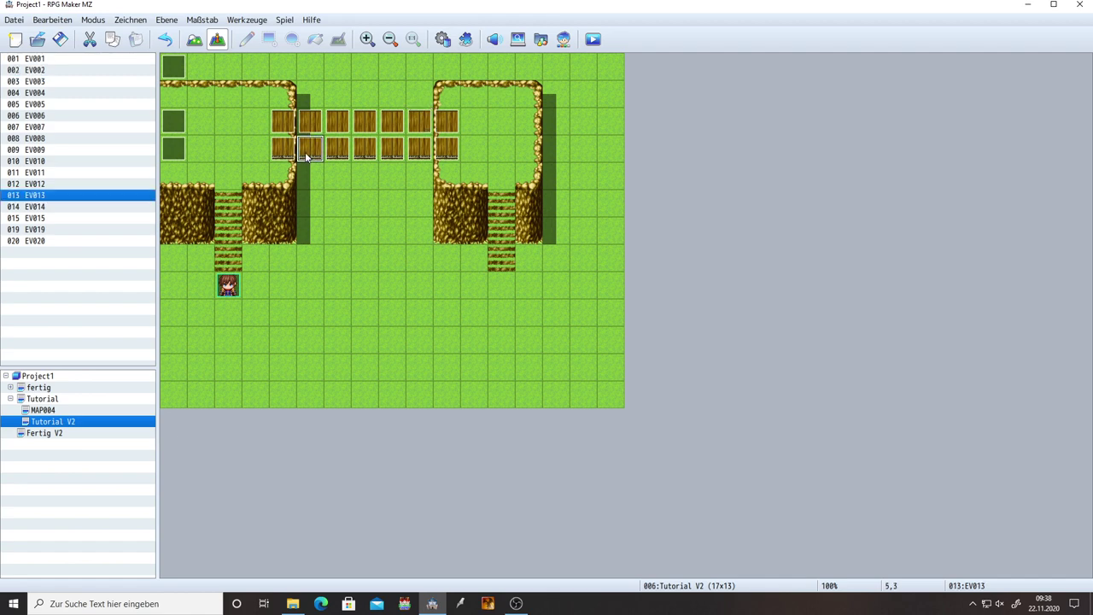
{"action": "left_click", "coordinate": [424, 151]}
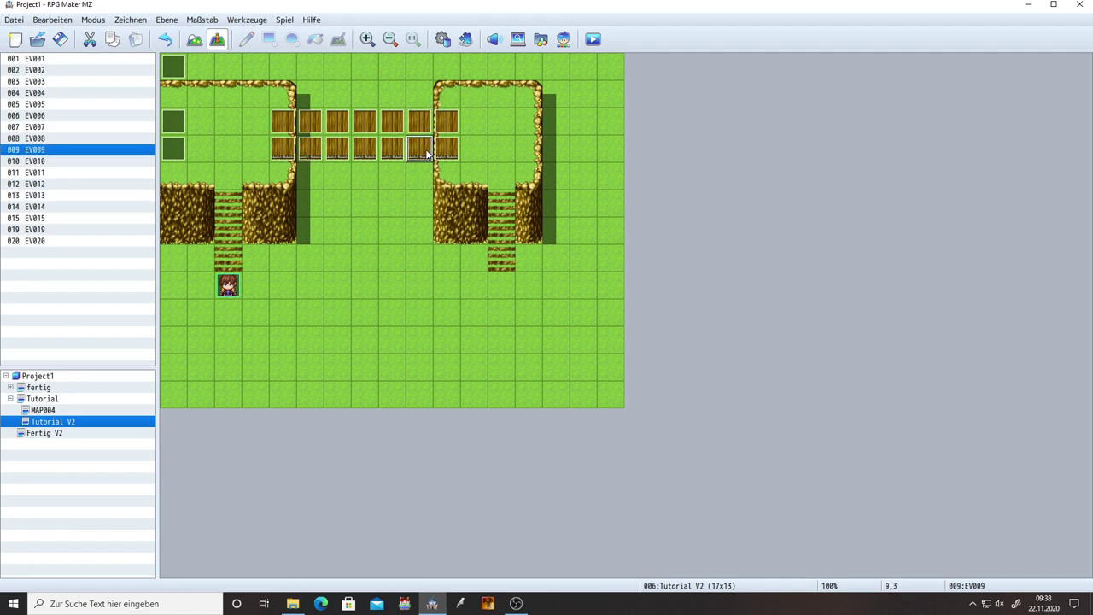
Step: Copy EV015's second script branch into the Auf Brücke ist AUS branch and delete the switch command inside the copy
{"action": "double_click", "coordinate": [173, 66]}
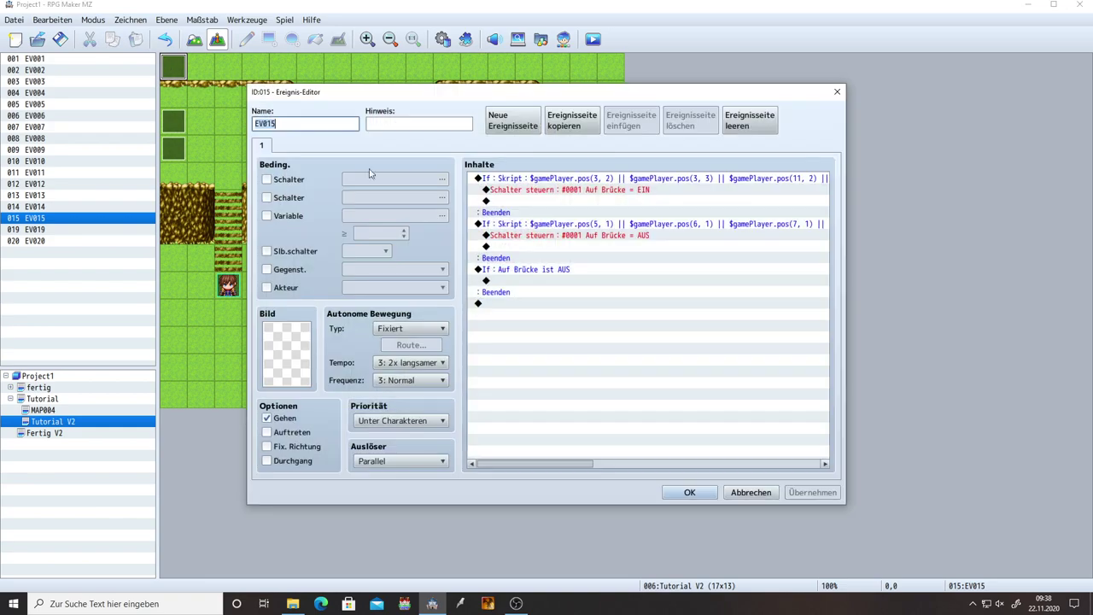
{"action": "left_click", "coordinate": [527, 226]}
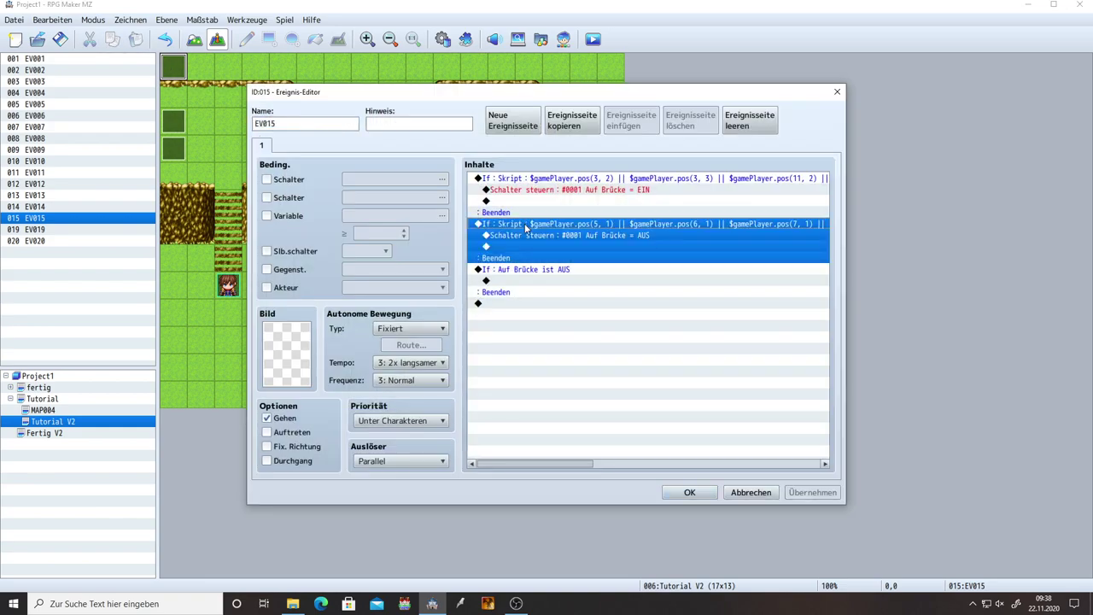
{"action": "left_click", "coordinate": [549, 281]}
{"action": "key", "text": "ctrl+v"}
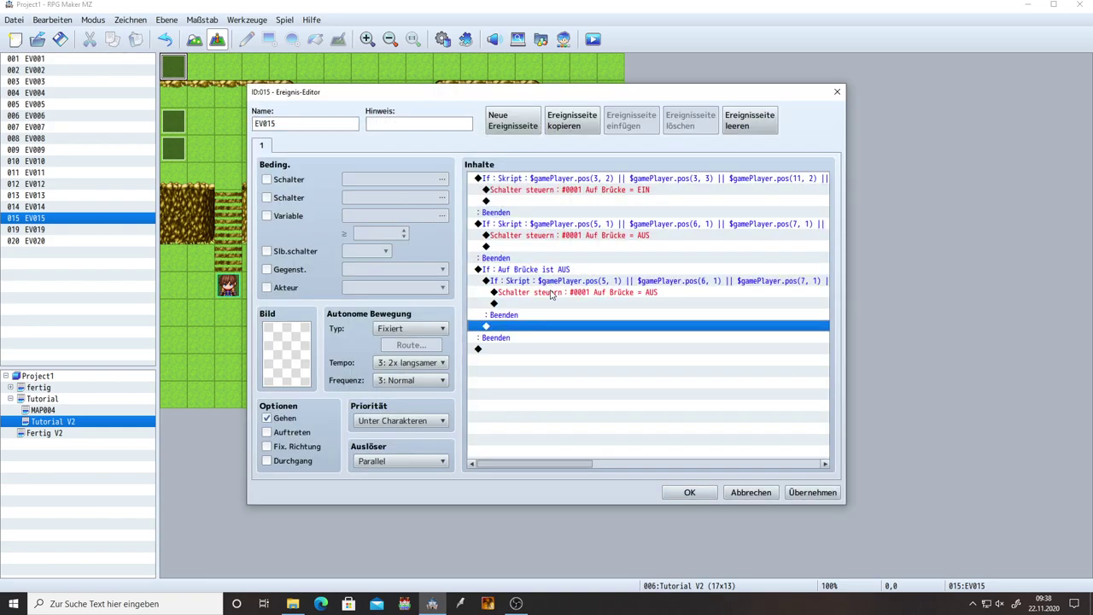
{"action": "left_click", "coordinate": [551, 293]}
Step: Change the y value to 2 in the nested branch's first five position checks, from $gamePlayer.pos(5, 2) to $gamePlayer.pos(9, 2)
{"action": "double_click", "coordinate": [552, 281]}
{"action": "key", "text": "BackSpace"}
{"action": "type", "text": "2"}
{"action": "type", "text": " || $g"}
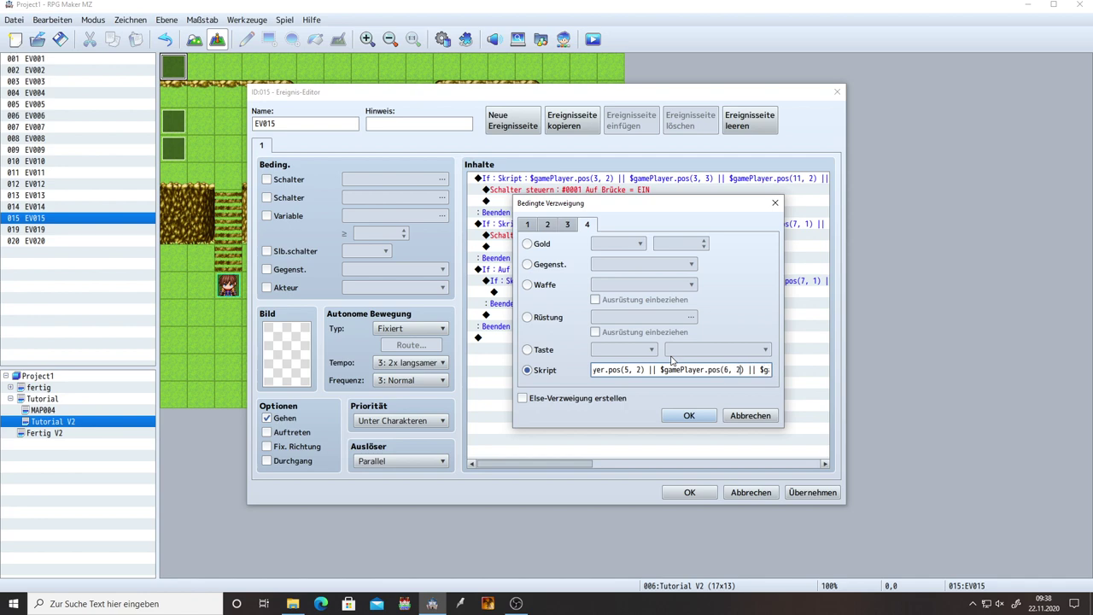
{"action": "type", "text": "amePlayer.pos(7, 1)"}
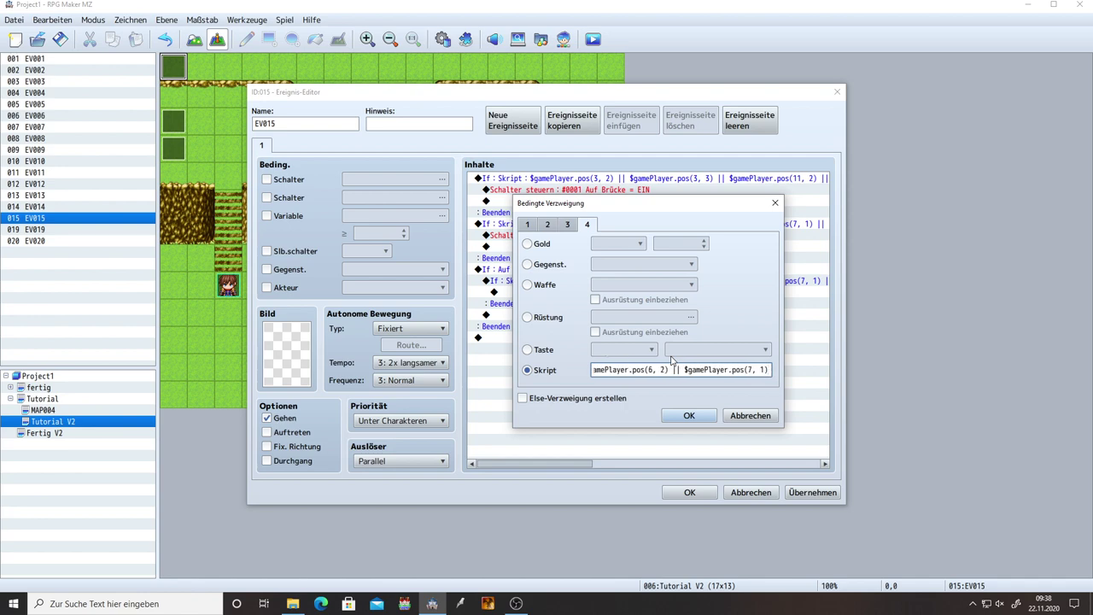
{"action": "type", "text": " || $gamePlayer.pos("}
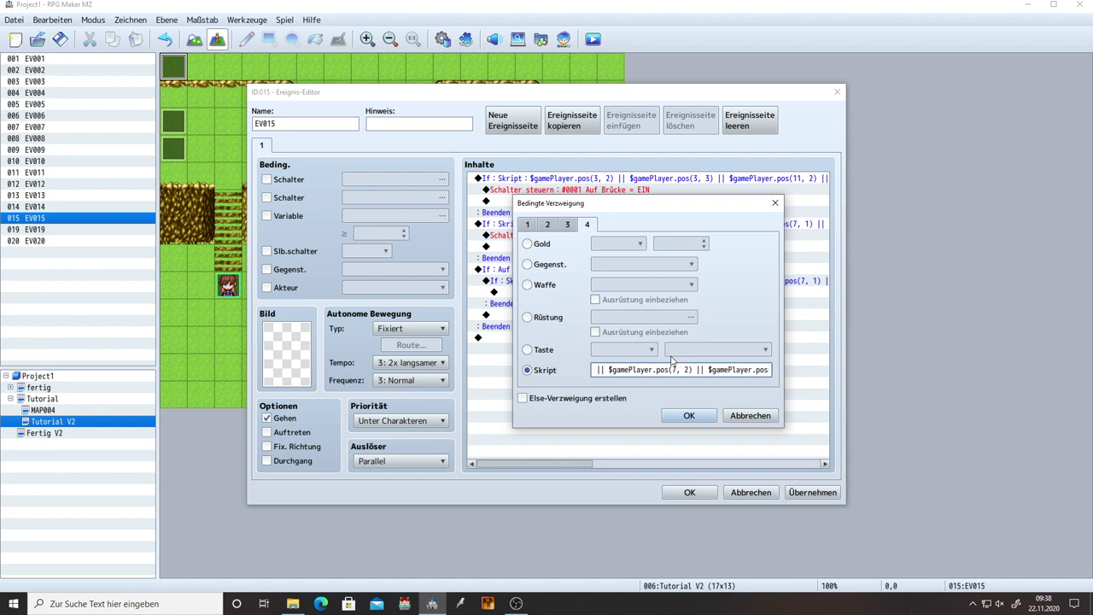
{"action": "type", "text": "8, 1) ||"}
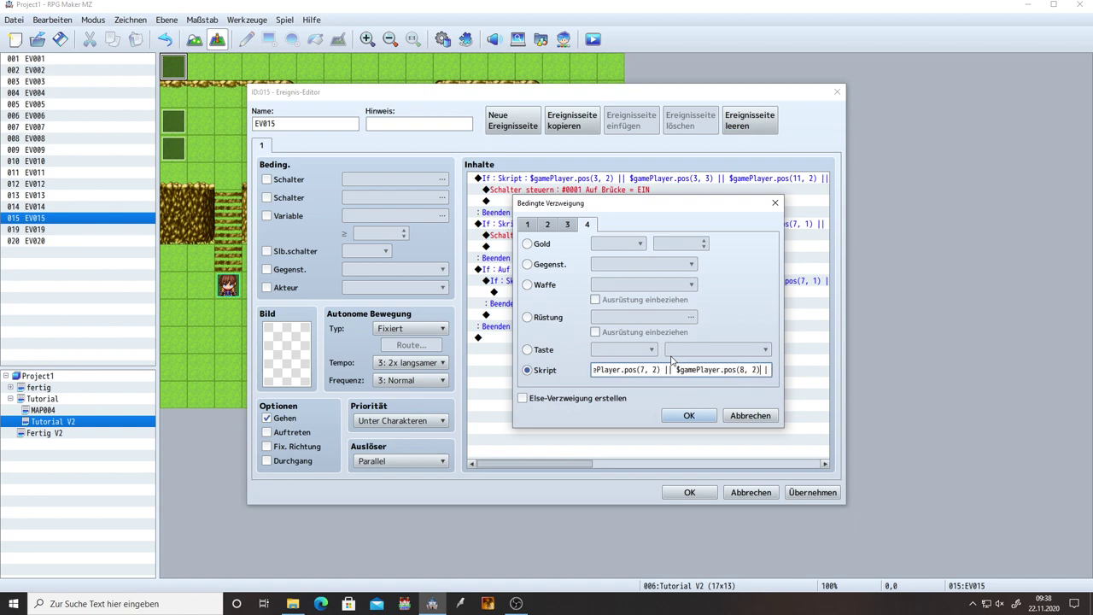
{"action": "type", "text": " $gamePlayer.pos(9, 1"}
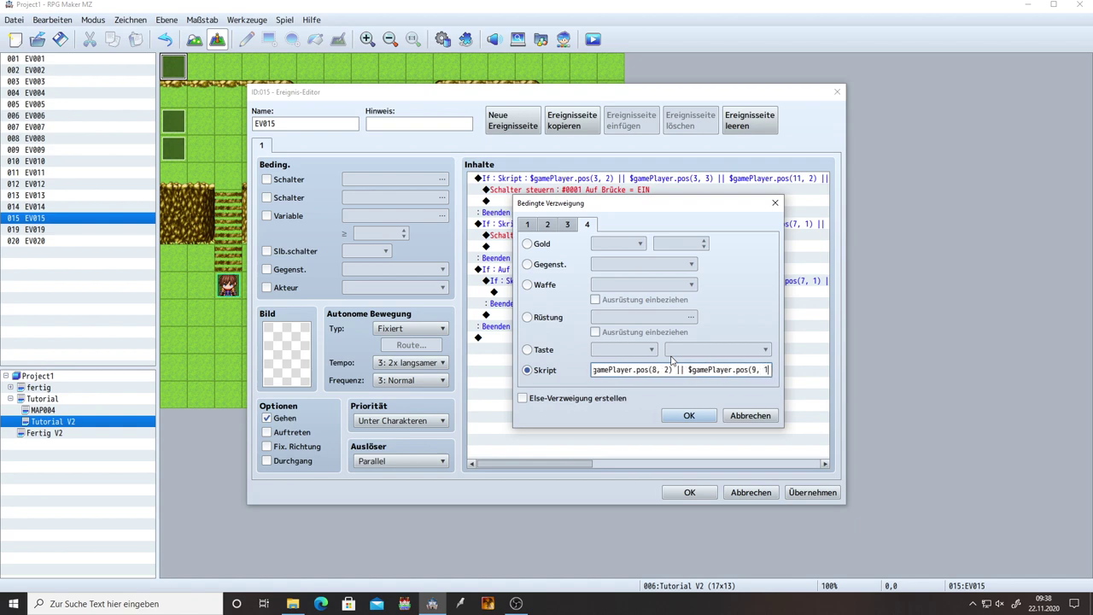
{"action": "type", "text": ") ||"}
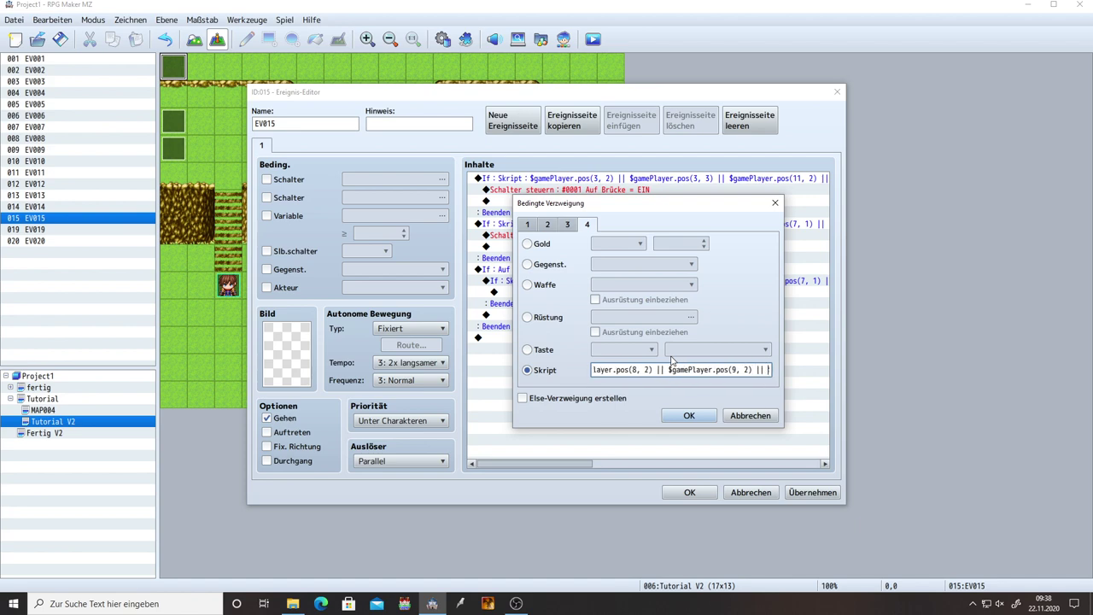
Step: Change the y value to 3 in the last five checks, from $gamePlayer.pos(5, 3) to $gamePlayer.pos(9, 3), and apply the event changes
{"action": "type", "text": " $gamePlayer.pos(5, 43) || $gamePlayer.pos(6, 4"}
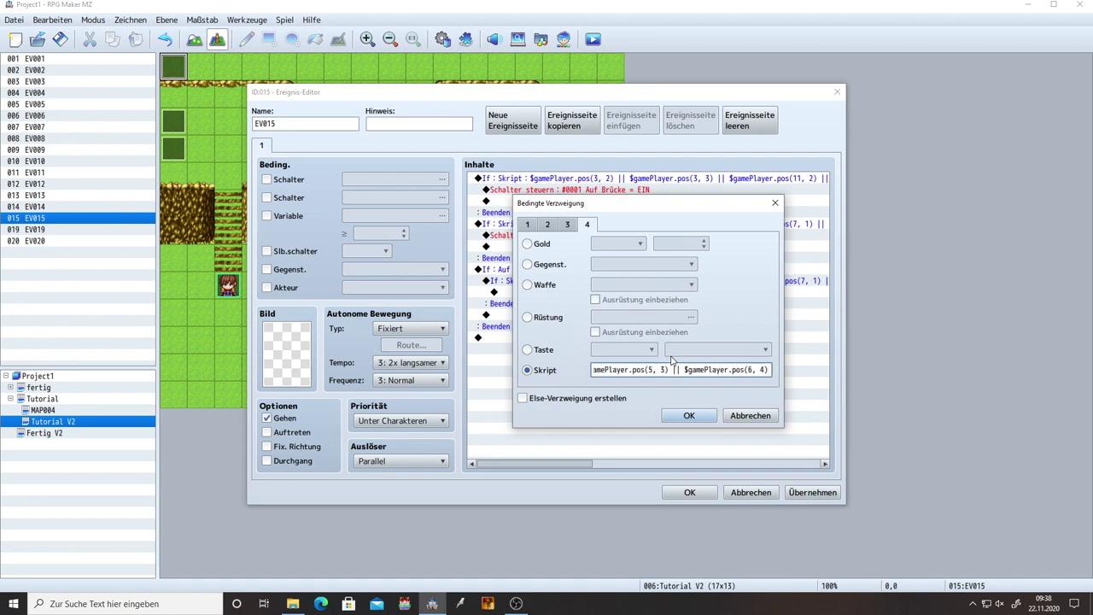
{"action": "type", "text": " || $"}
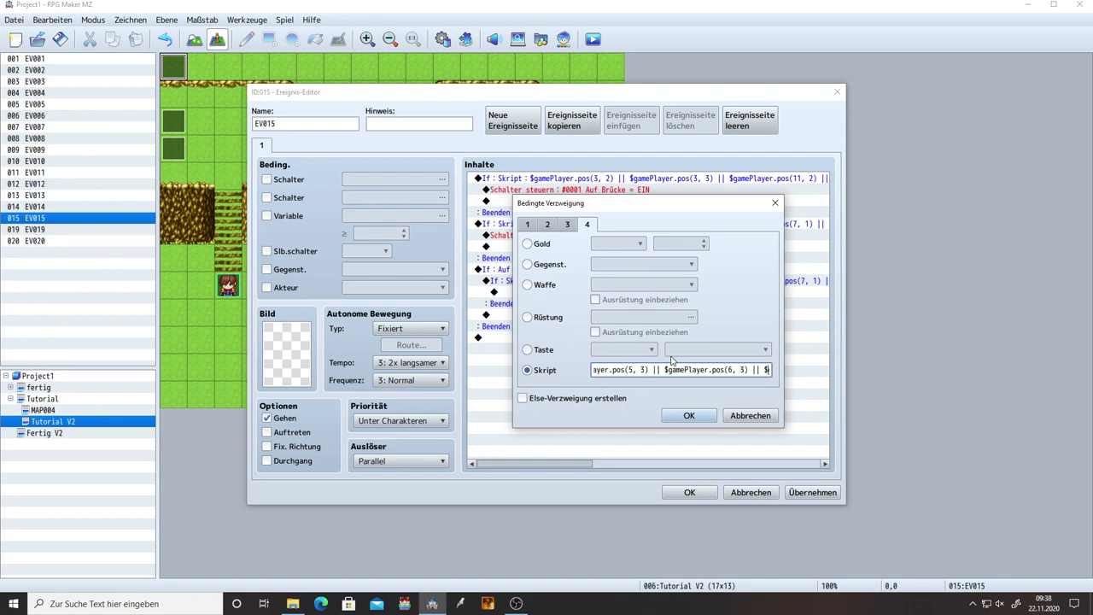
{"action": "type", "text": "gamePlayer.pos(7, 4) ||"}
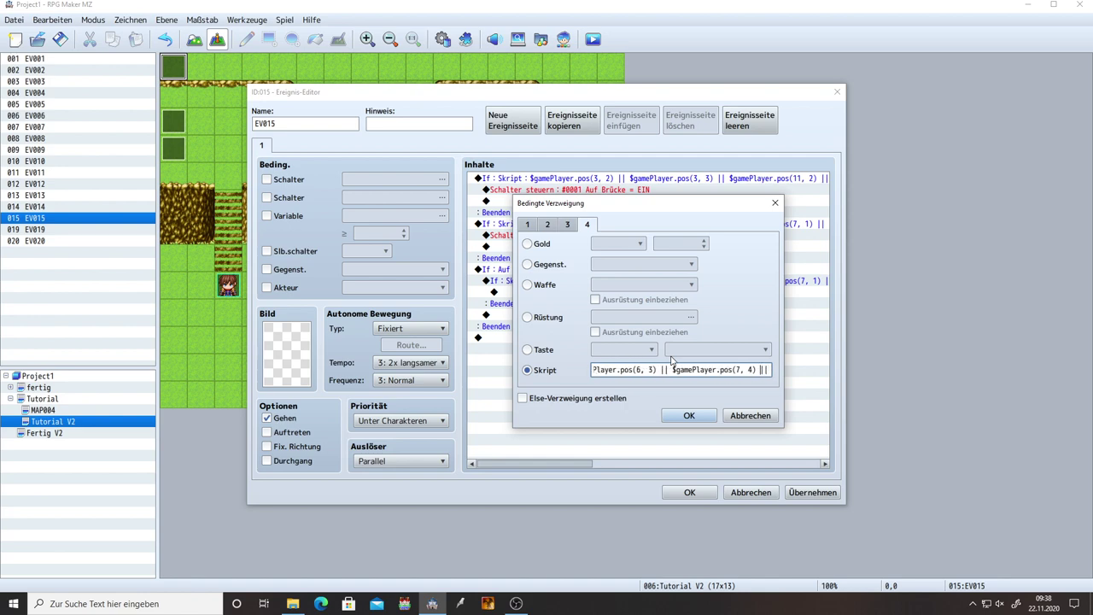
{"action": "type", "text": " $gamePlayer.pos(8, 4)"}
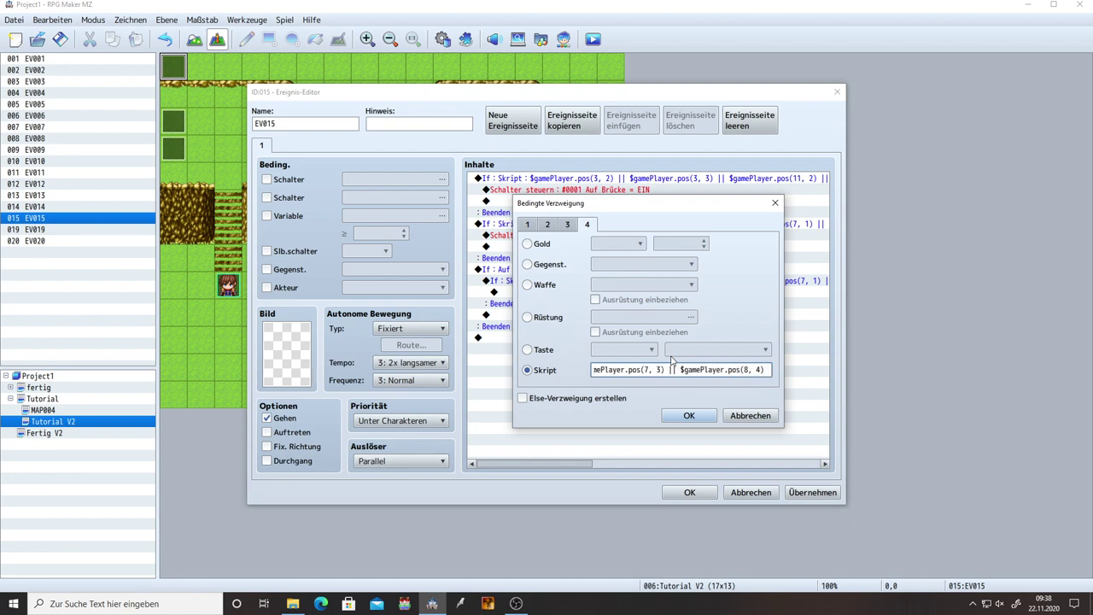
{"action": "type", "text": " || $gamePlayer.pos(9, 4)"}
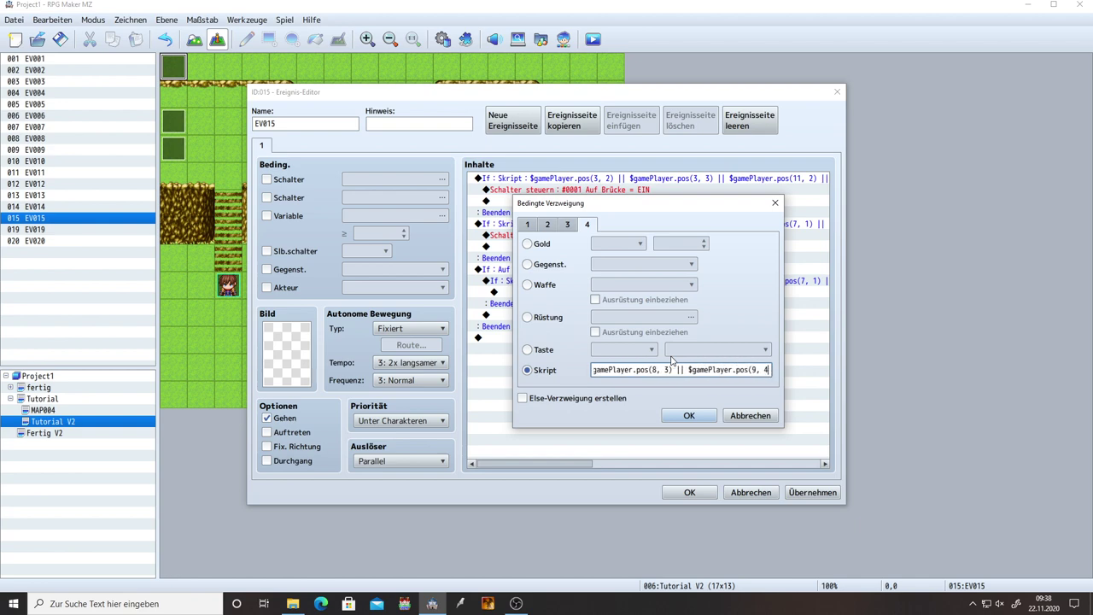
{"action": "key", "text": "BackSpace"}
{"action": "key", "text": "BackSpace"}
{"action": "type", "text": "3)"}
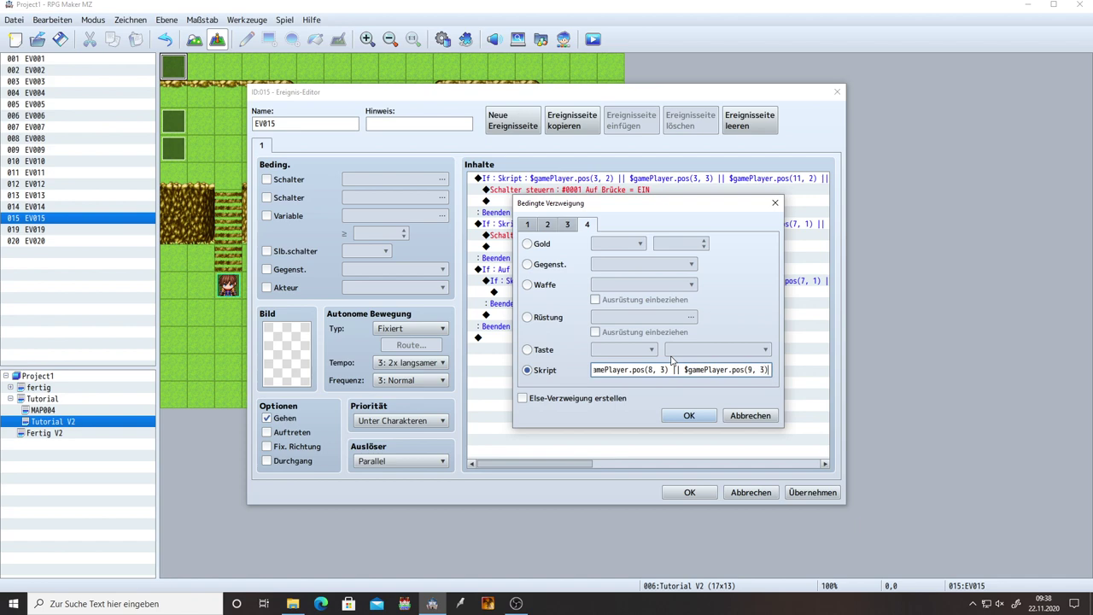
{"action": "left_click", "coordinate": [688, 416]}
{"action": "left_click", "coordinate": [818, 495]}
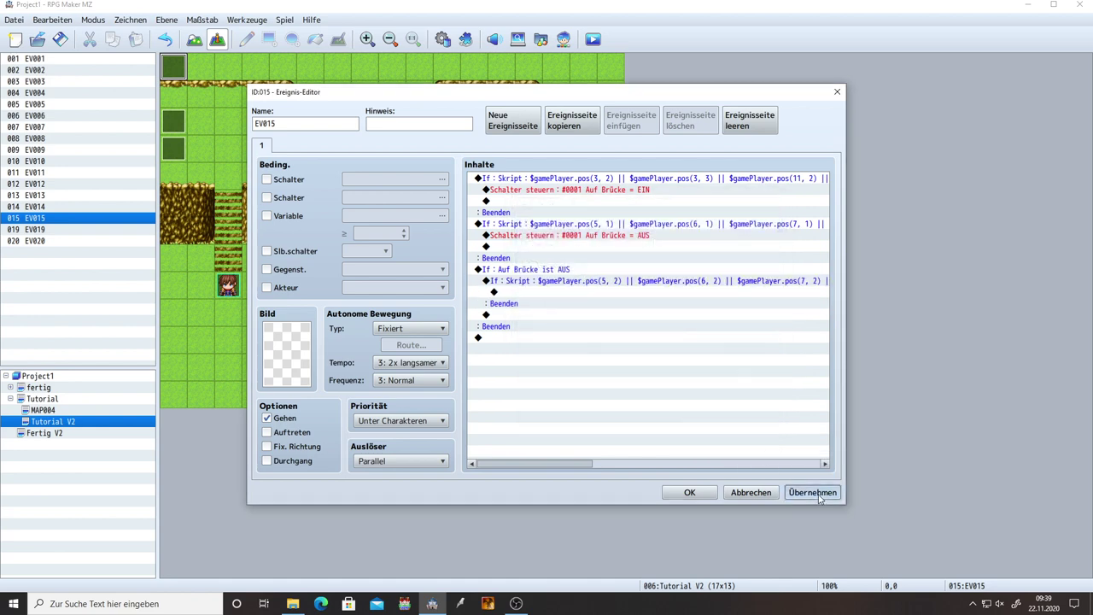
Step: Close event EV015 and select the bridge event at 9,2 on the map to identify its ID
{"action": "left_click", "coordinate": [580, 293]}
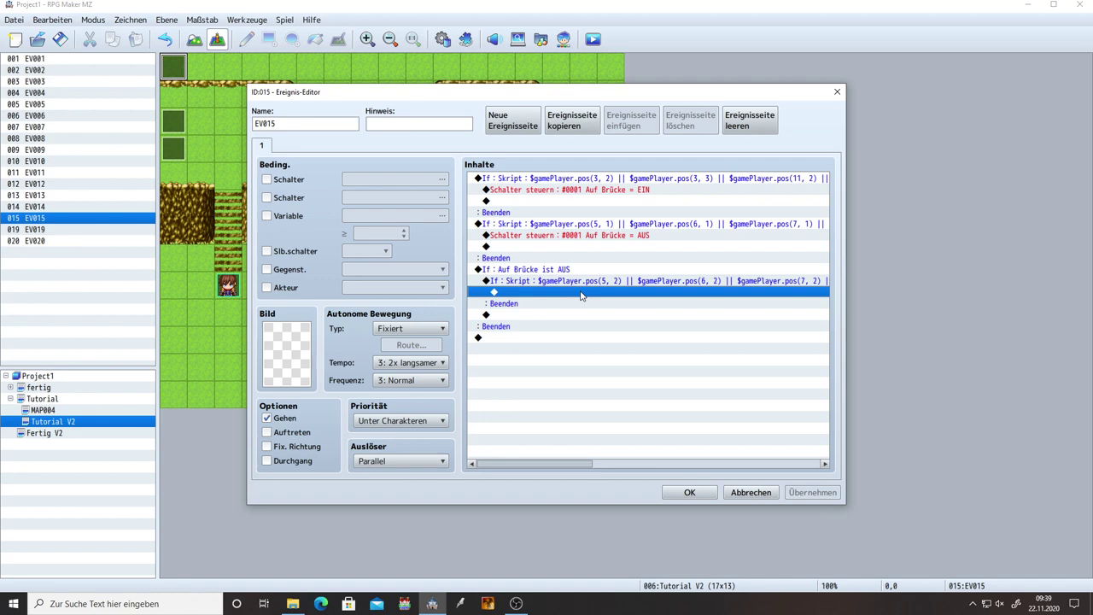
{"action": "left_click_drag", "start_coordinate": [586, 468], "coordinate": [528, 471]}
{"action": "left_click", "coordinate": [690, 493]}
{"action": "left_click", "coordinate": [416, 128]}
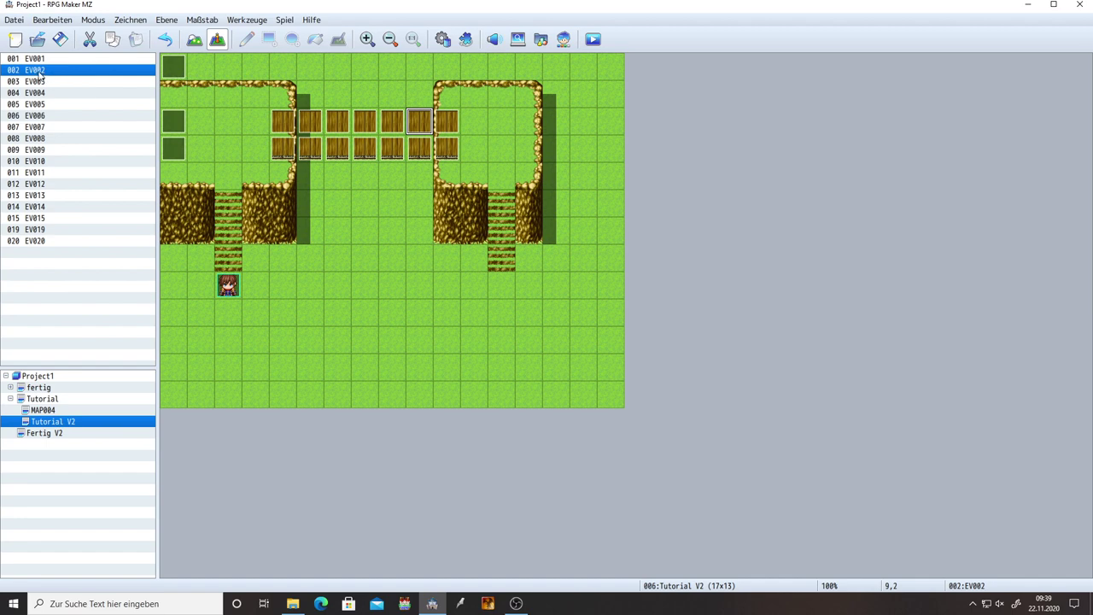
Step: Select the bridge events at 9,2, 5,2, 9,3 and 5,3 on the map to identify their IDs
{"action": "left_click", "coordinate": [446, 120]}
{"action": "left_click", "coordinate": [448, 149]}
{"action": "left_click", "coordinate": [443, 128]}
{"action": "left_click", "coordinate": [419, 127]}
{"action": "left_click", "coordinate": [310, 126]}
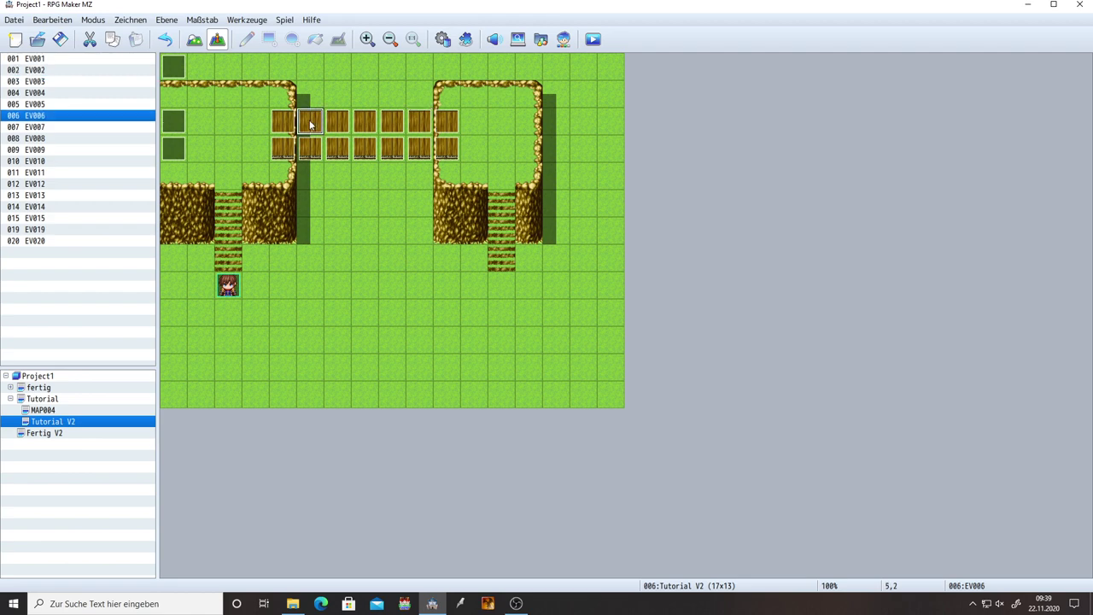
{"action": "left_click", "coordinate": [420, 151]}
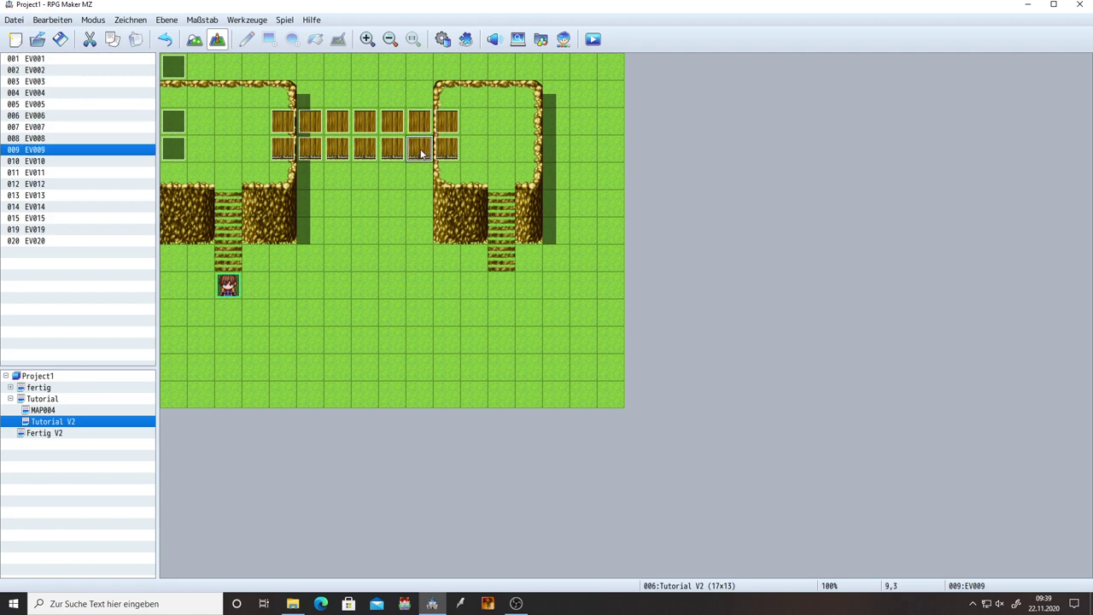
{"action": "left_click", "coordinate": [314, 153]}
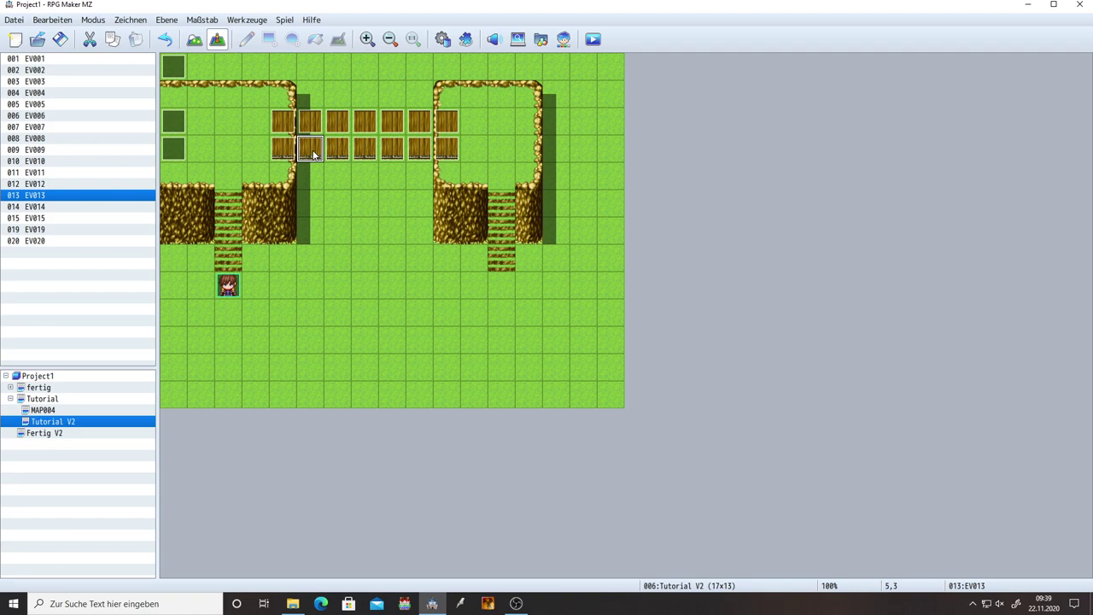
Step: Add an empty movement route command for EV002 inside EV015's nested position branch and save the event
{"action": "double_click", "coordinate": [175, 68]}
{"action": "left_click", "coordinate": [565, 294]}
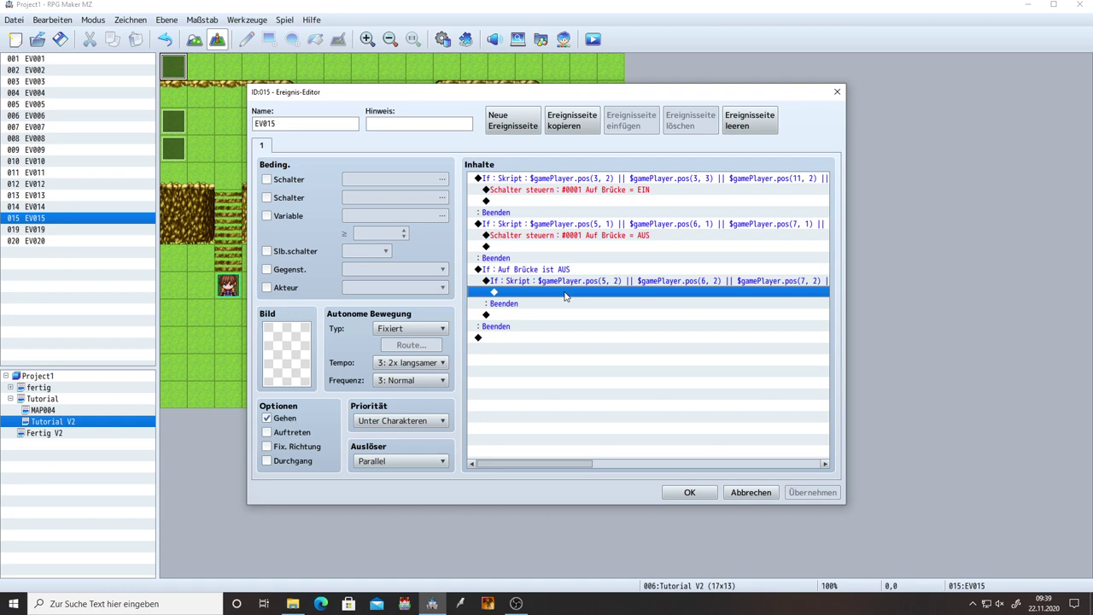
{"action": "double_click", "coordinate": [564, 294]}
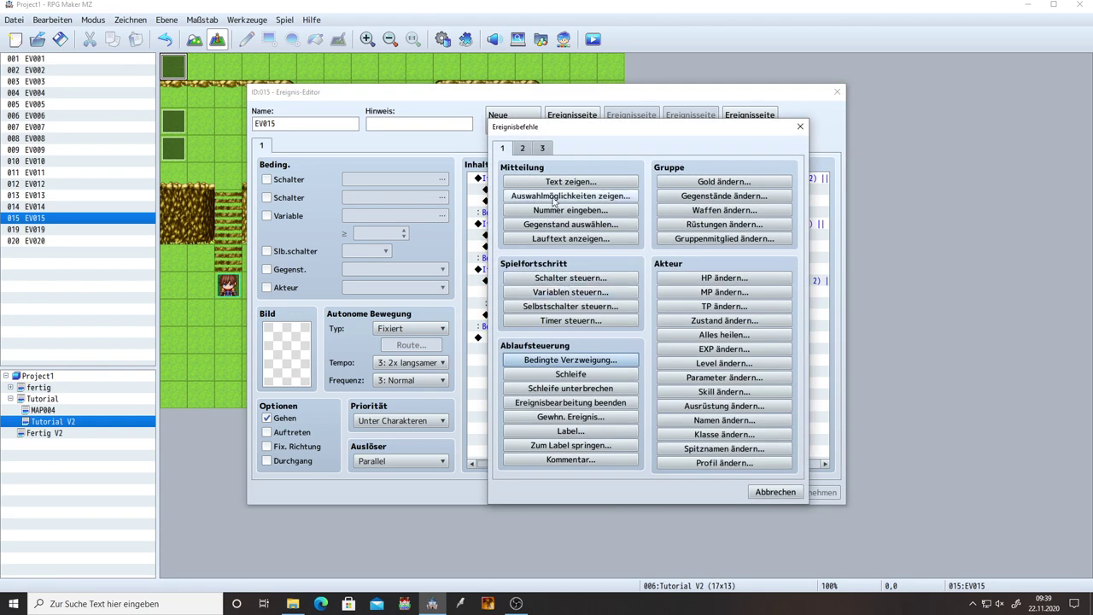
{"action": "left_click", "coordinate": [524, 148]}
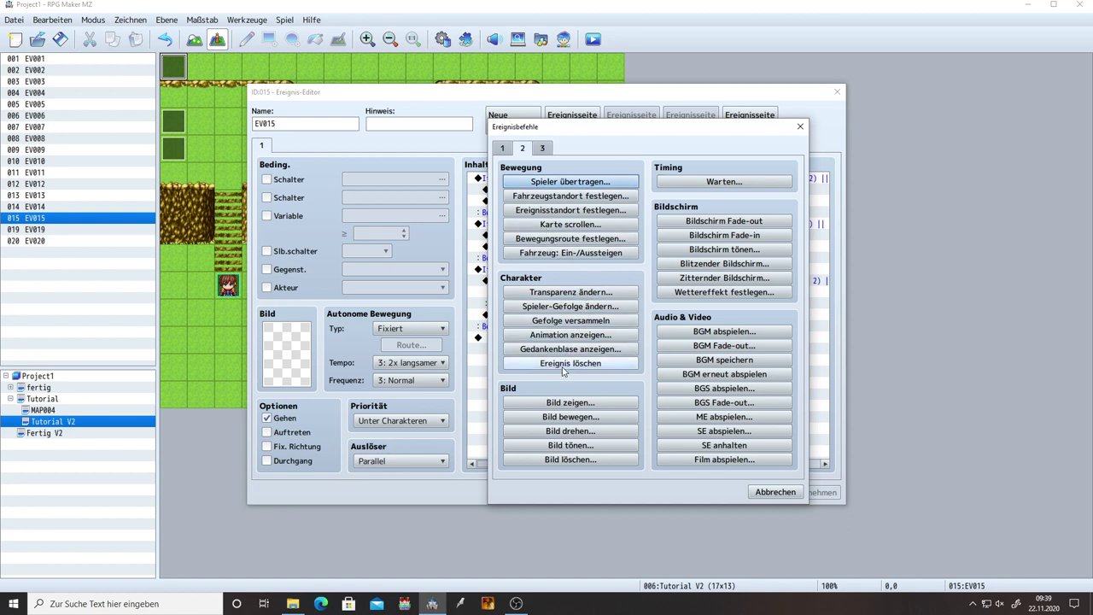
{"action": "left_click", "coordinate": [563, 240]}
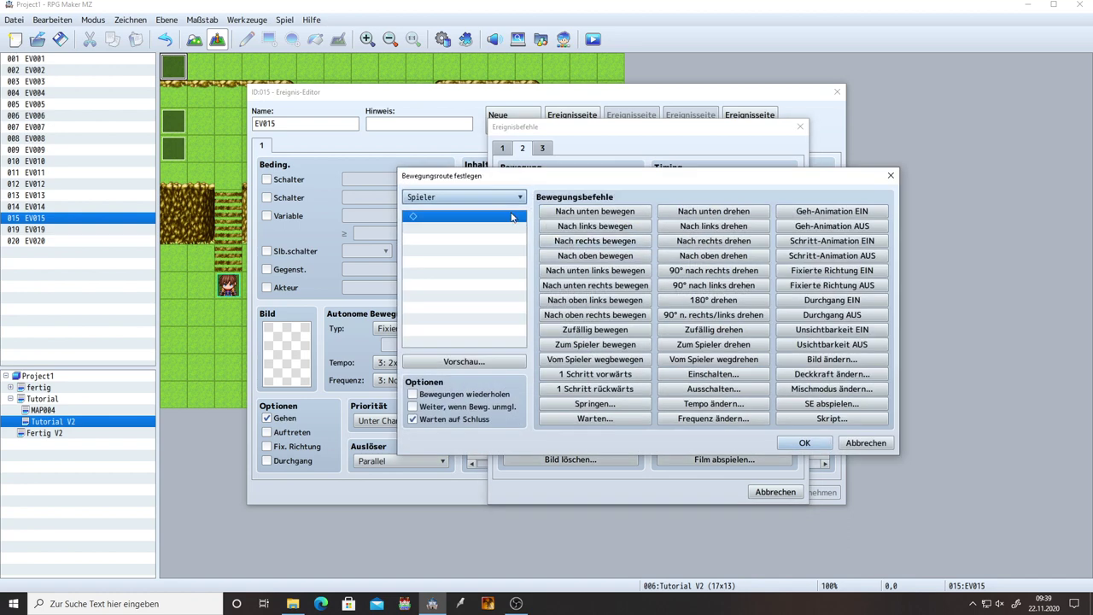
{"action": "left_click", "coordinate": [466, 198]}
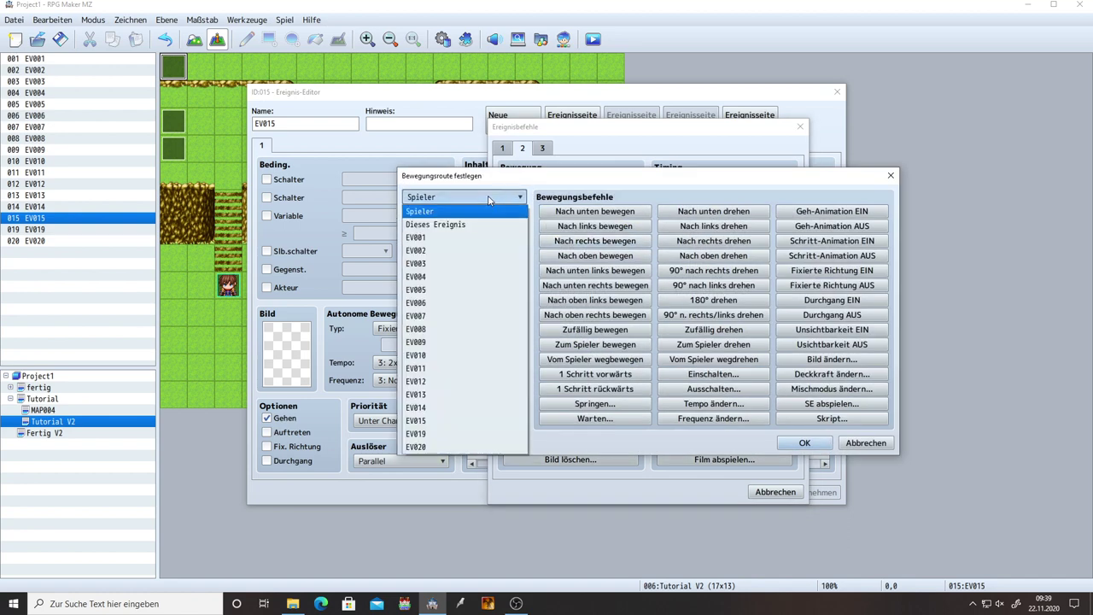
{"action": "left_click", "coordinate": [458, 251]}
{"action": "left_click", "coordinate": [804, 443]}
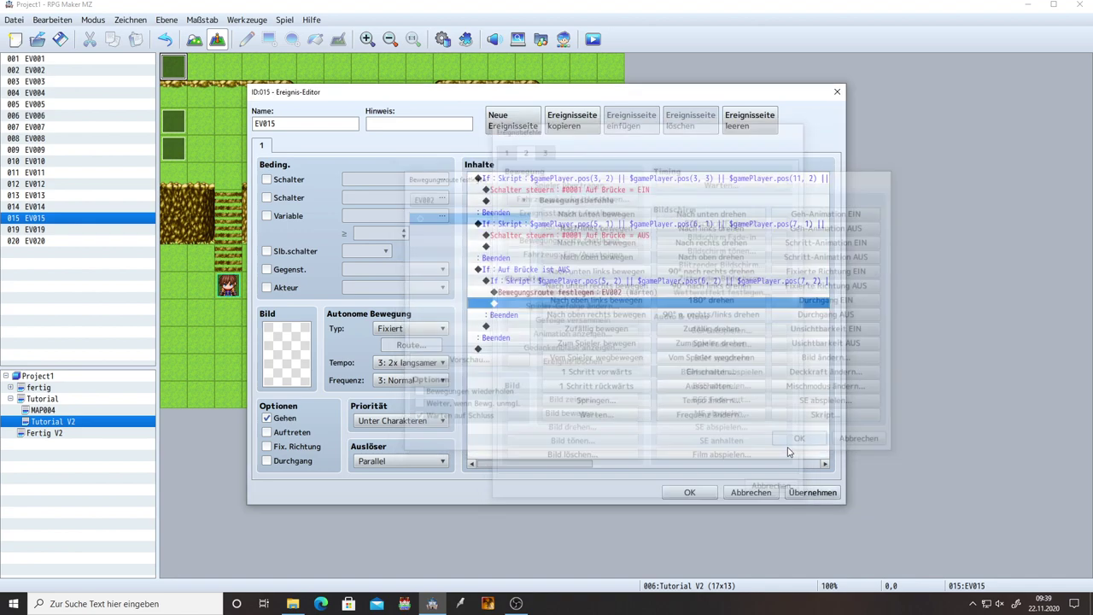
{"action": "left_click", "coordinate": [689, 491]}
{"action": "double_click", "coordinate": [417, 128]}
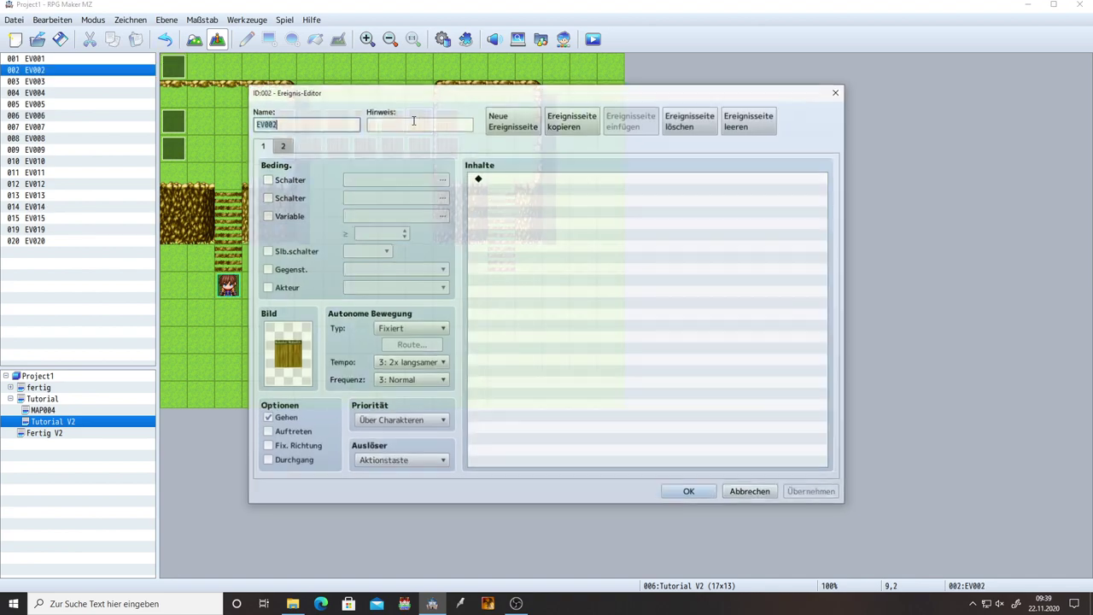
{"action": "type", "text": "Br"}
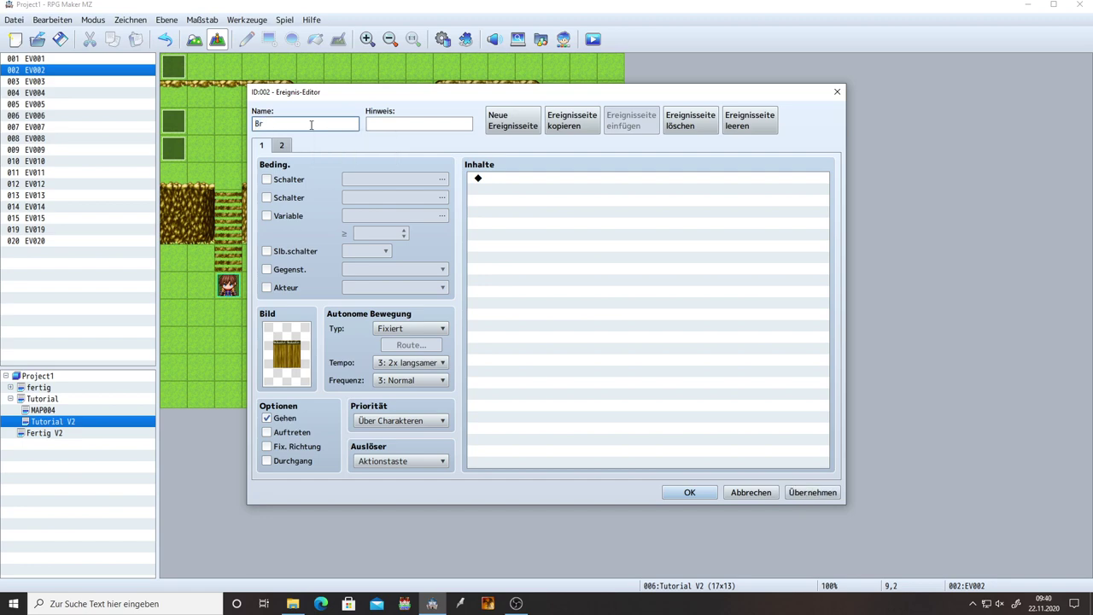
{"action": "left_click", "coordinate": [750, 492]}
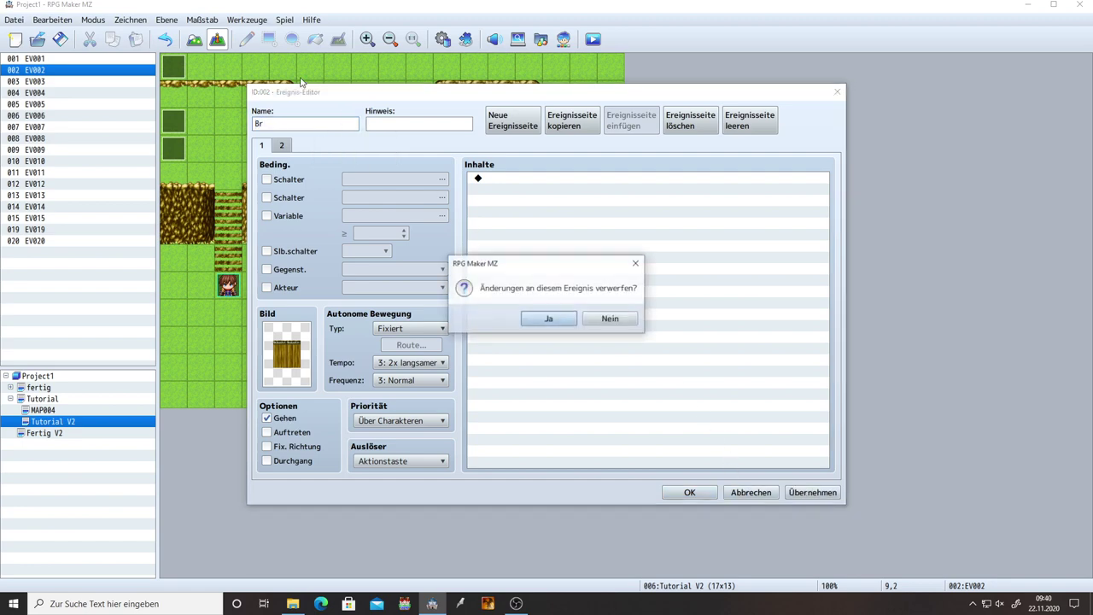
{"action": "left_click", "coordinate": [559, 321]}
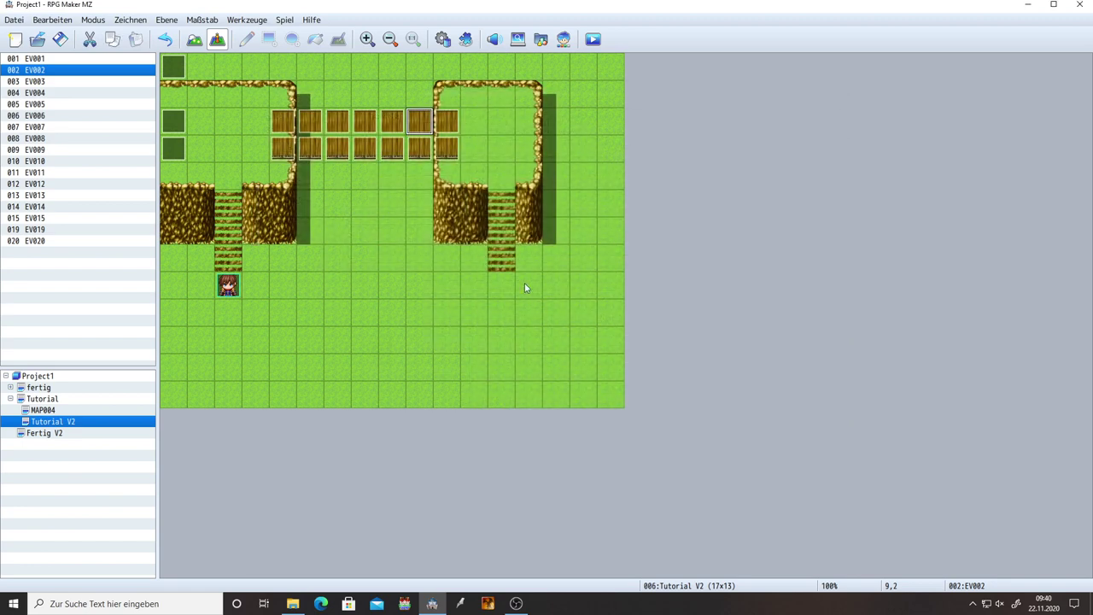
Step: In EV015, give EV002's movement route an opacity of 120, disable waiting for completion, and apply the event changes
{"action": "double_click", "coordinate": [178, 67]}
{"action": "double_click", "coordinate": [610, 293]}
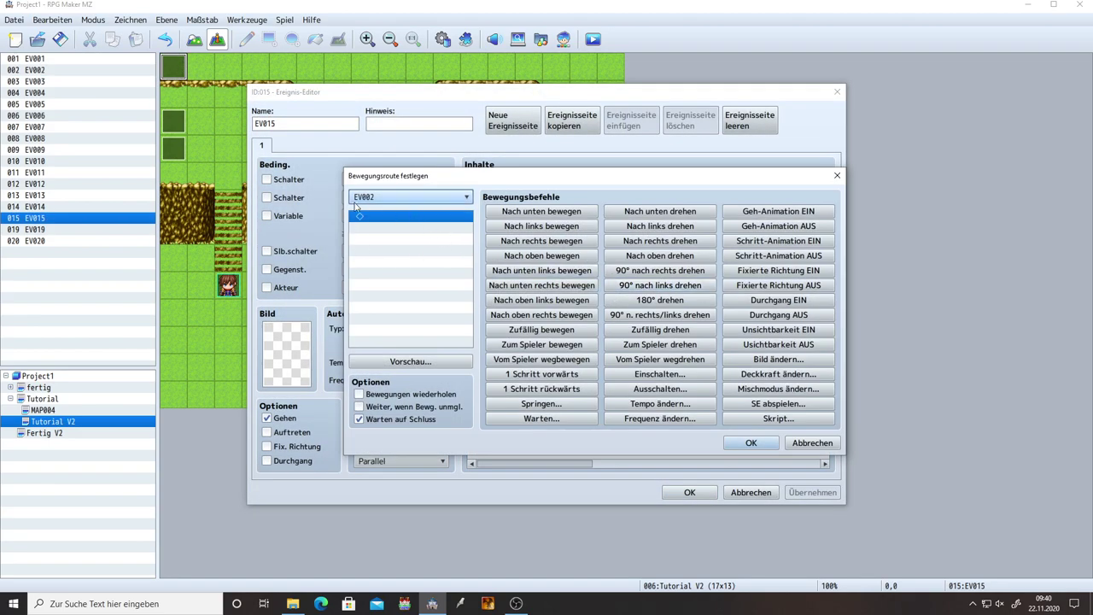
{"action": "left_click", "coordinate": [778, 377]}
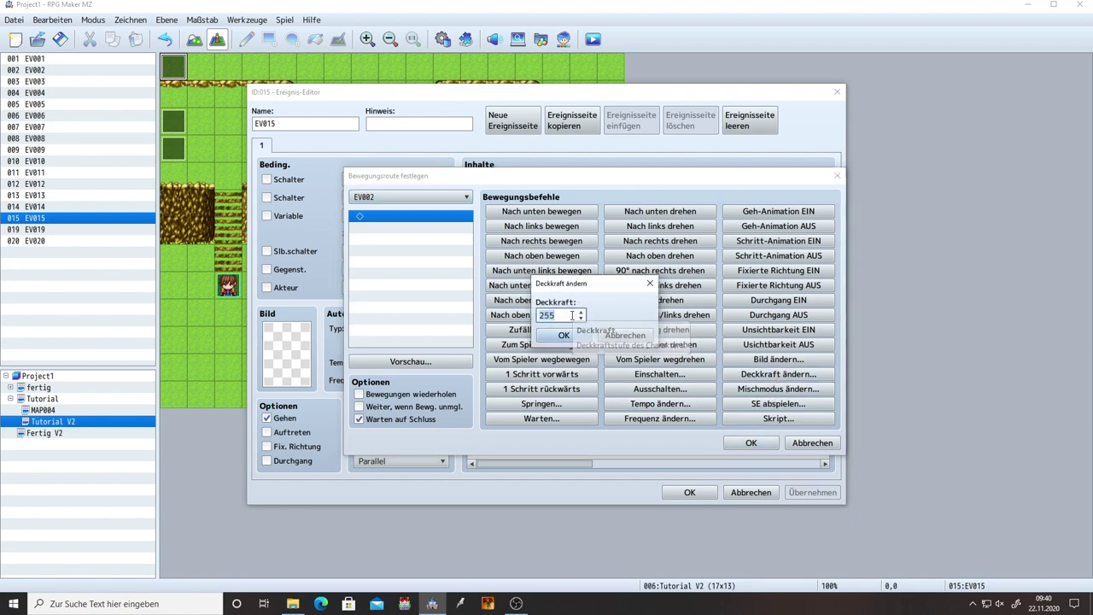
{"action": "type", "text": "120"}
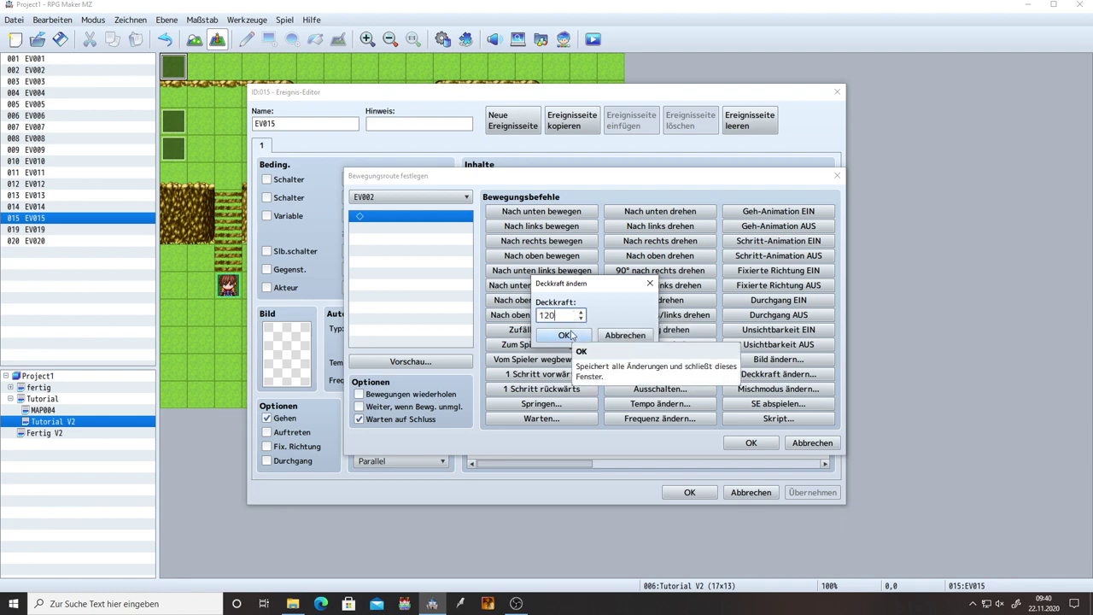
{"action": "left_click", "coordinate": [567, 337]}
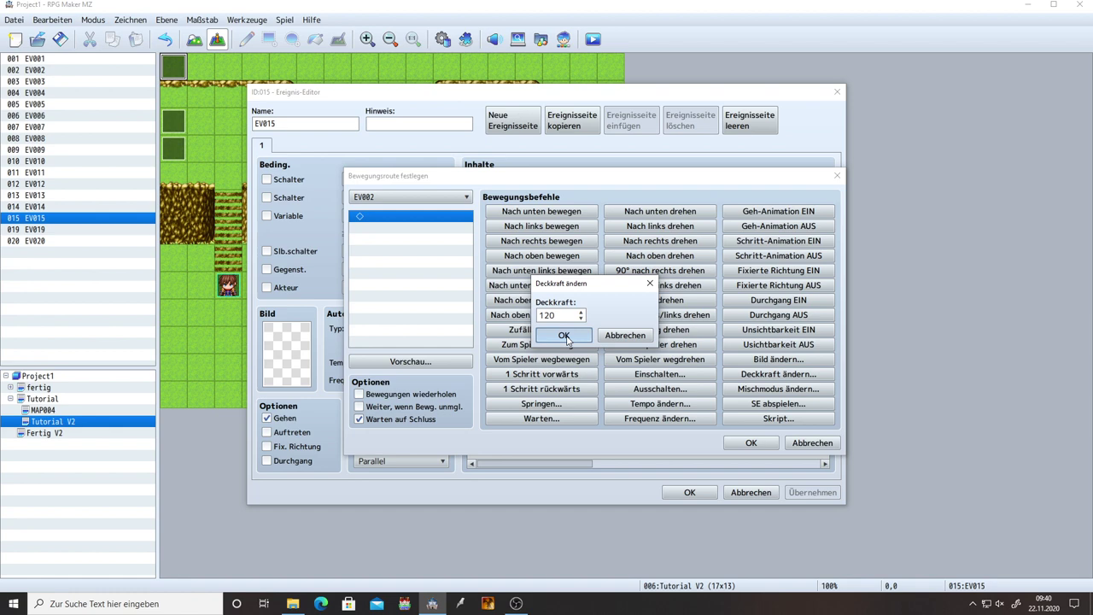
{"action": "left_click", "coordinate": [566, 336]}
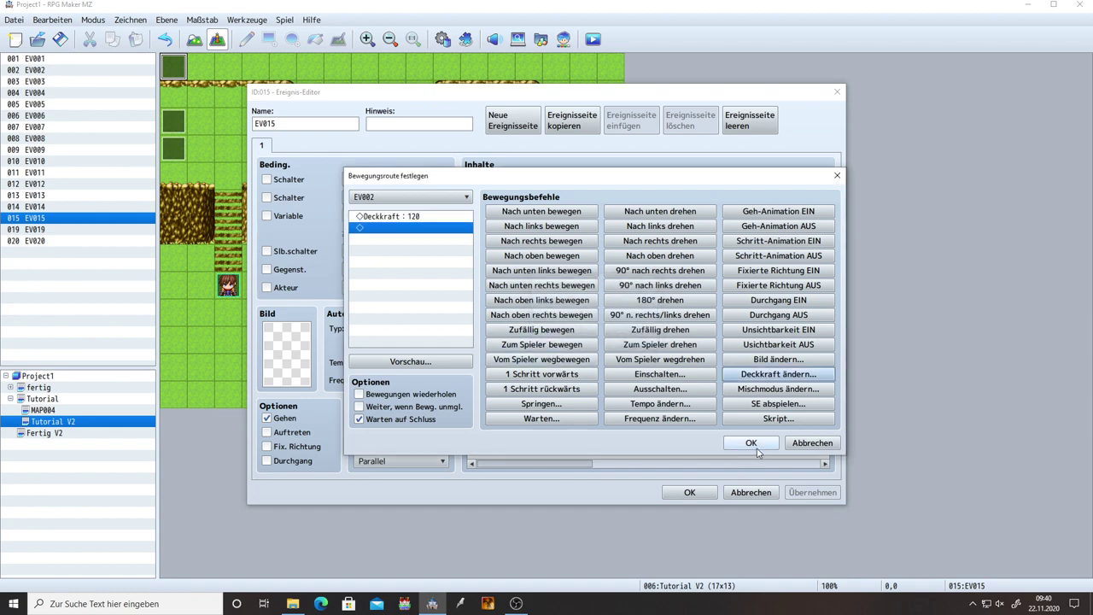
{"action": "left_click", "coordinate": [389, 420]}
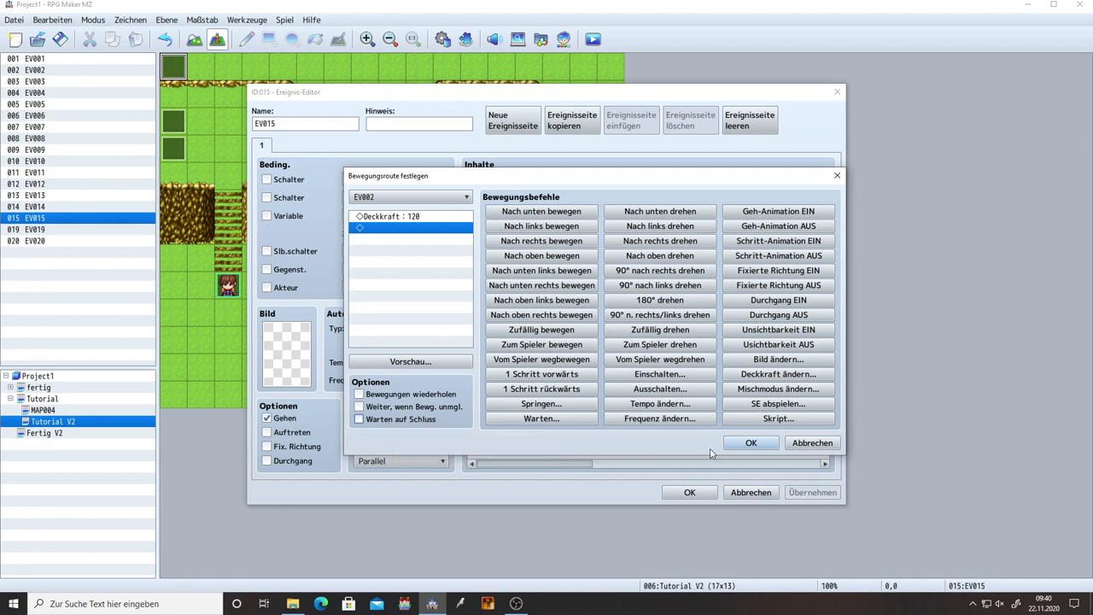
{"action": "left_click", "coordinate": [745, 443]}
{"action": "left_click", "coordinate": [803, 492]}
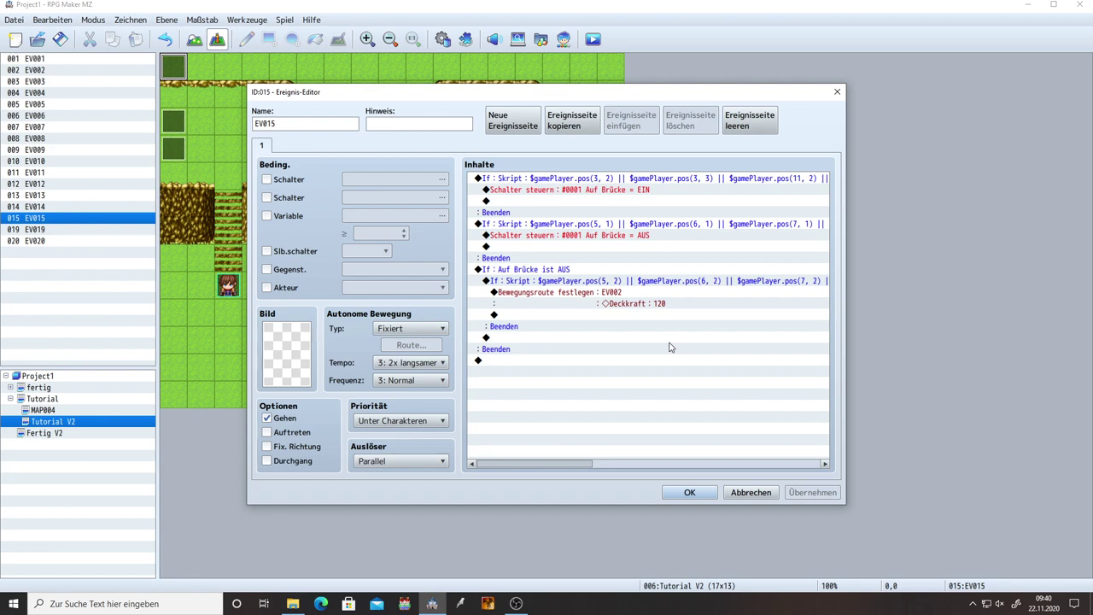
Step: Duplicate EV002's opacity route command twice in the nested branch and retarget the copies to EV003 and EV004
{"action": "left_click", "coordinate": [633, 292]}
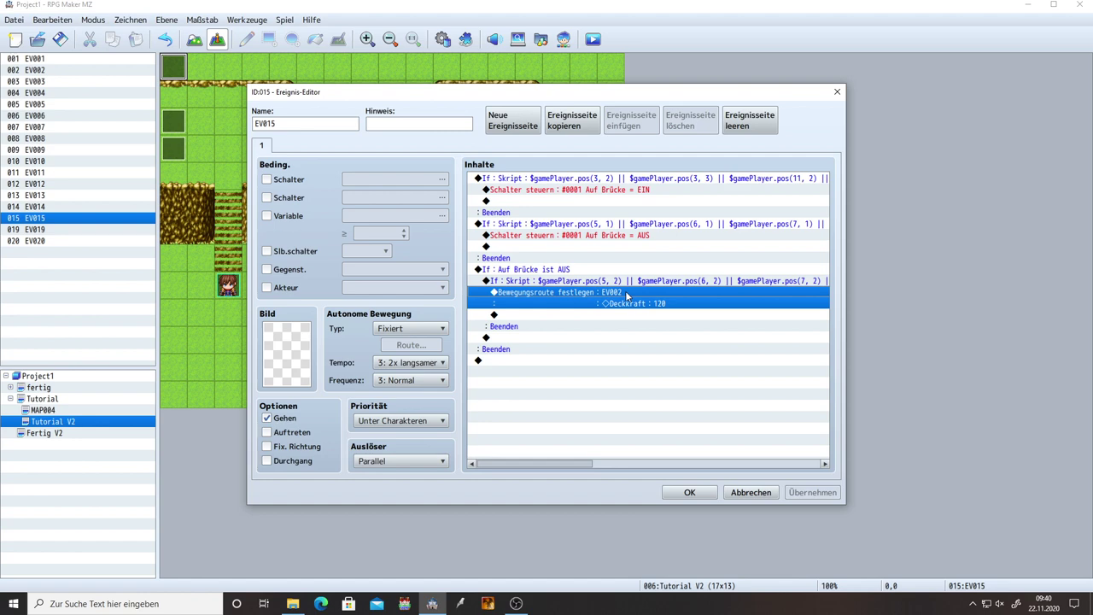
{"action": "key", "text": "ctrl+v"}
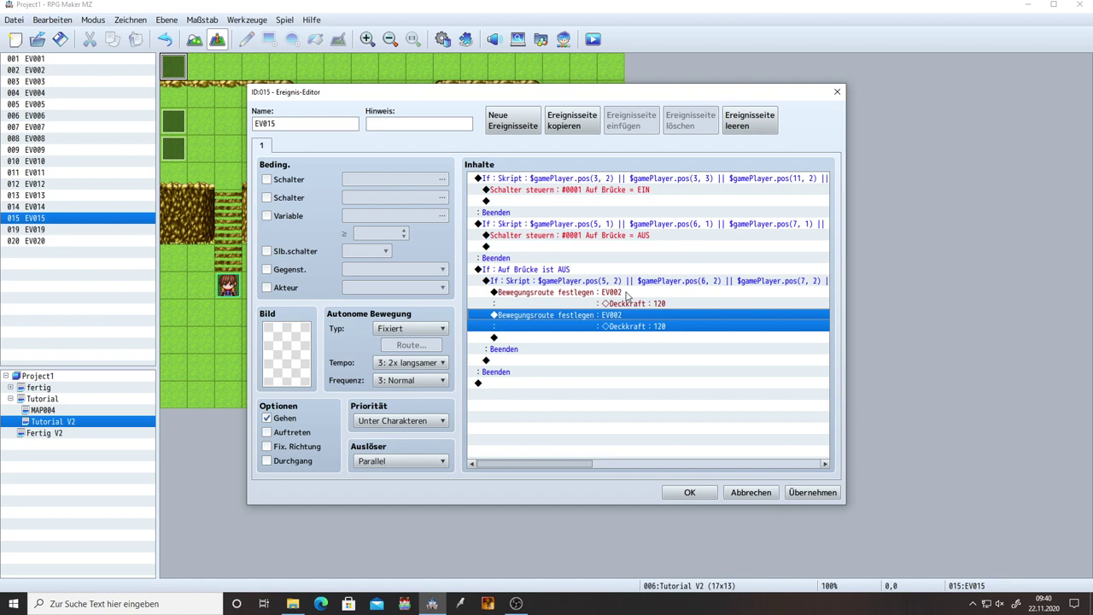
{"action": "key", "text": "Return"}
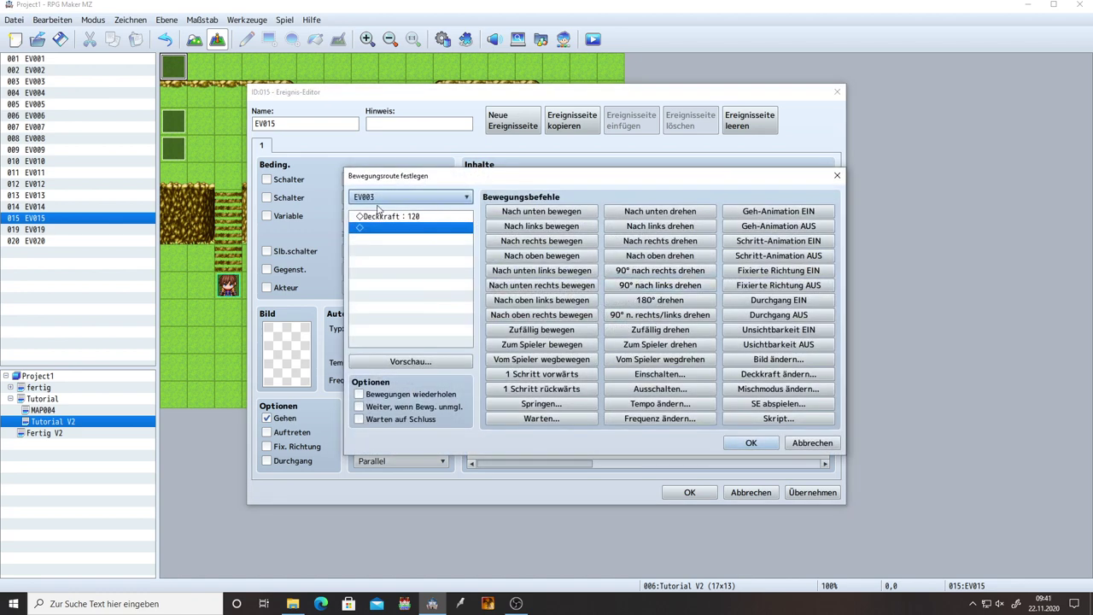
{"action": "key", "text": "Return"}
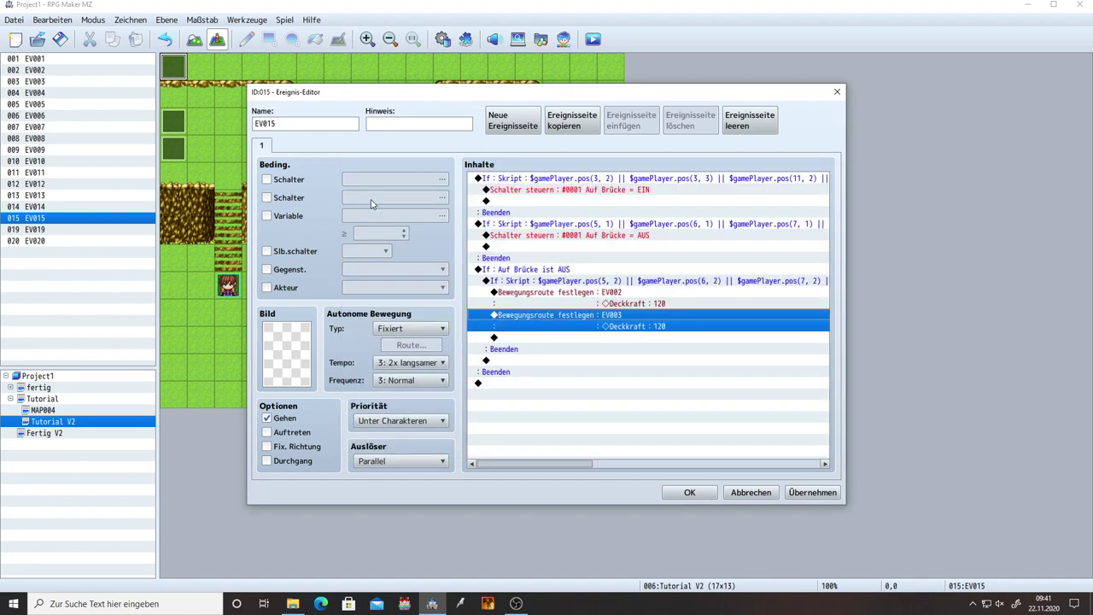
{"action": "key", "text": "ctrl+c"}
{"action": "key", "text": "ctrl+v"}
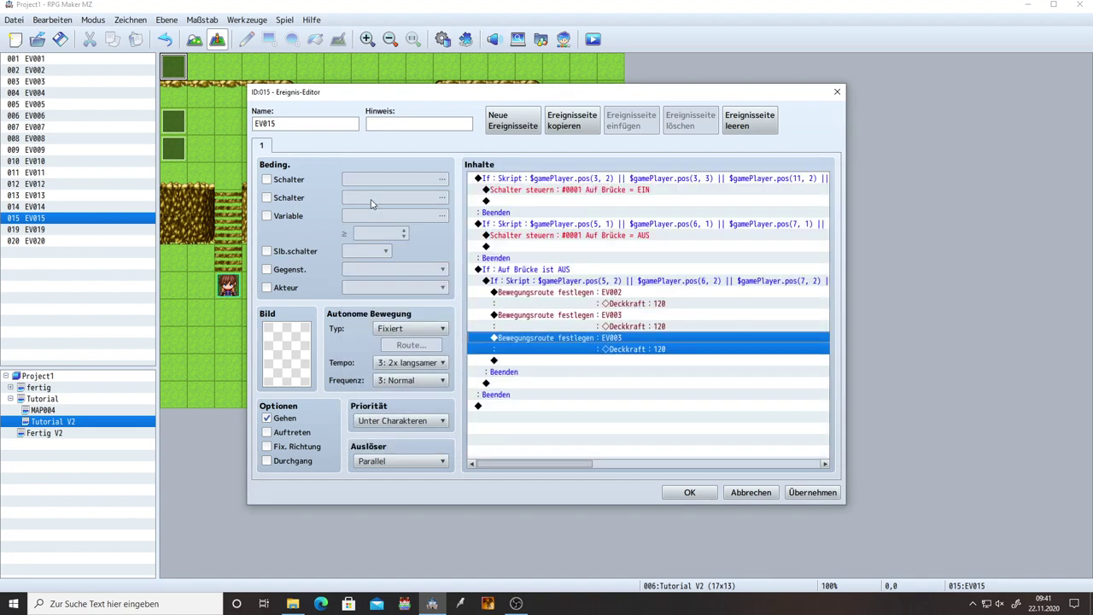
{"action": "key", "text": "Return"}
{"action": "scroll", "coordinate": [370, 203], "scroll_direction": "down", "scroll_amount": 1}
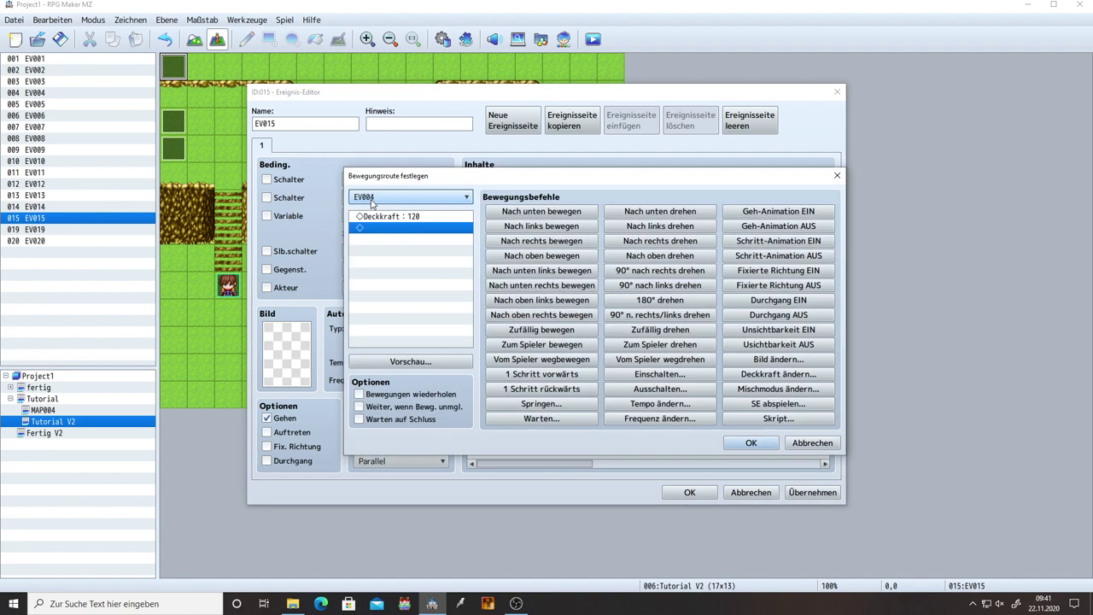
{"action": "key", "text": "Return"}
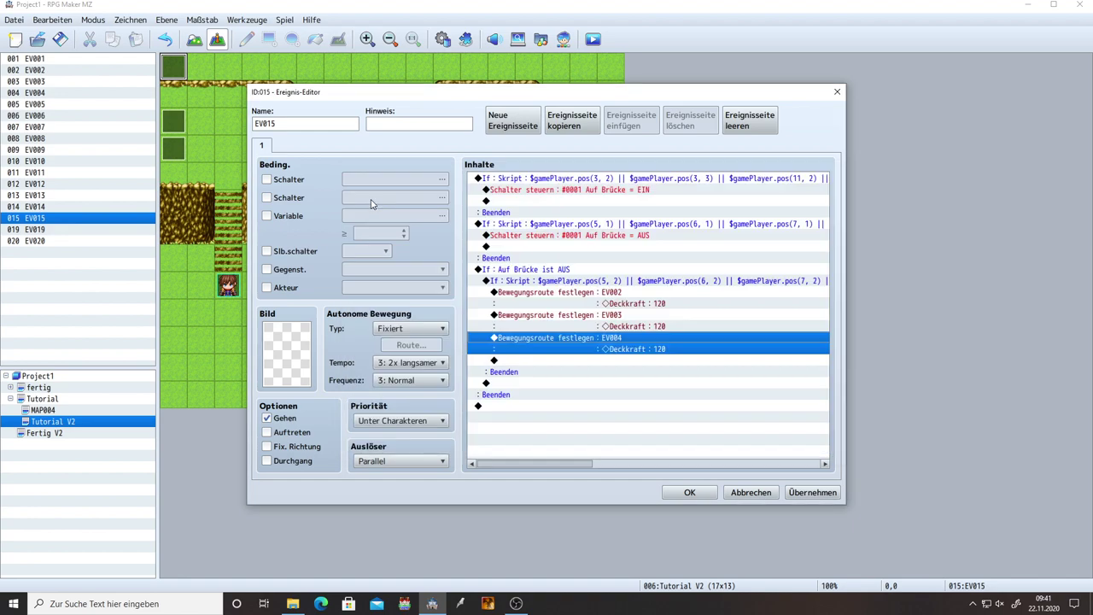
Step: Add two more copies of the opacity 120 route command, targeting EV005 and EV006
{"action": "key", "text": "ctrl+c"}
{"action": "key", "text": "ctrl+v"}
{"action": "key", "text": "Return"}
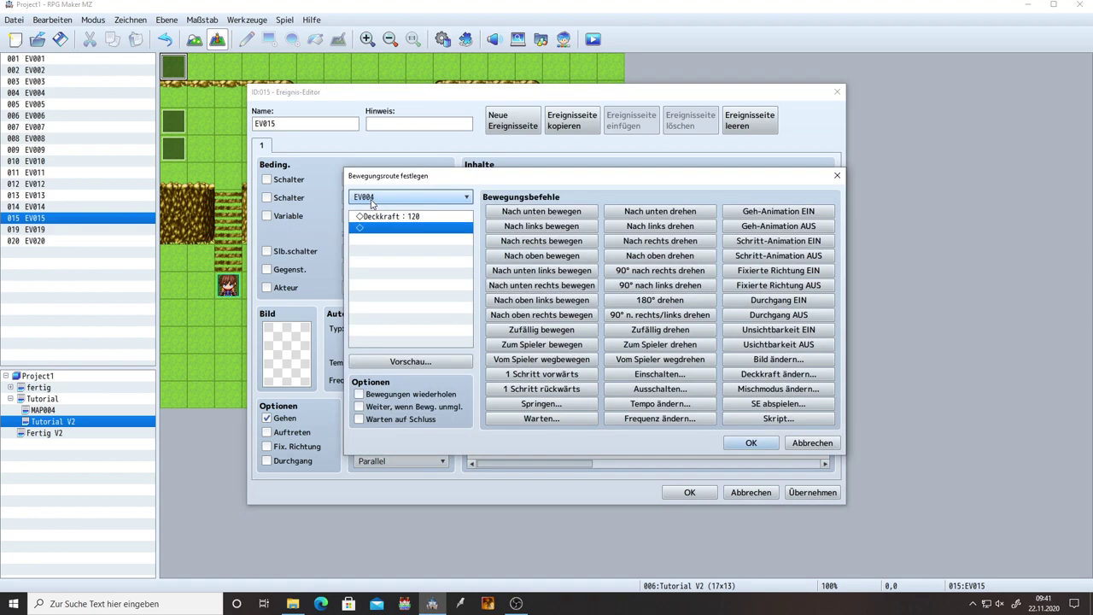
{"action": "key", "text": "Return"}
{"action": "key", "text": "ctrl+v"}
{"action": "key", "text": "Return"}
{"action": "key", "text": "Return"}
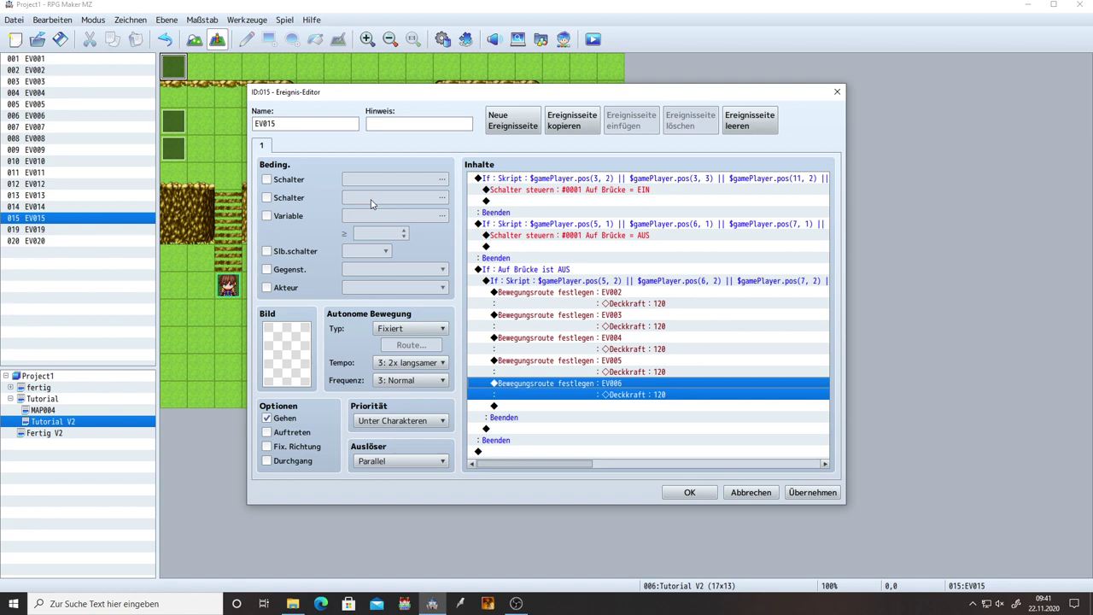
Step: Paste the opacity route command below EV006's twice more, assigning the copies to EV009 and EV010
{"action": "key", "text": "ctrl+v"}
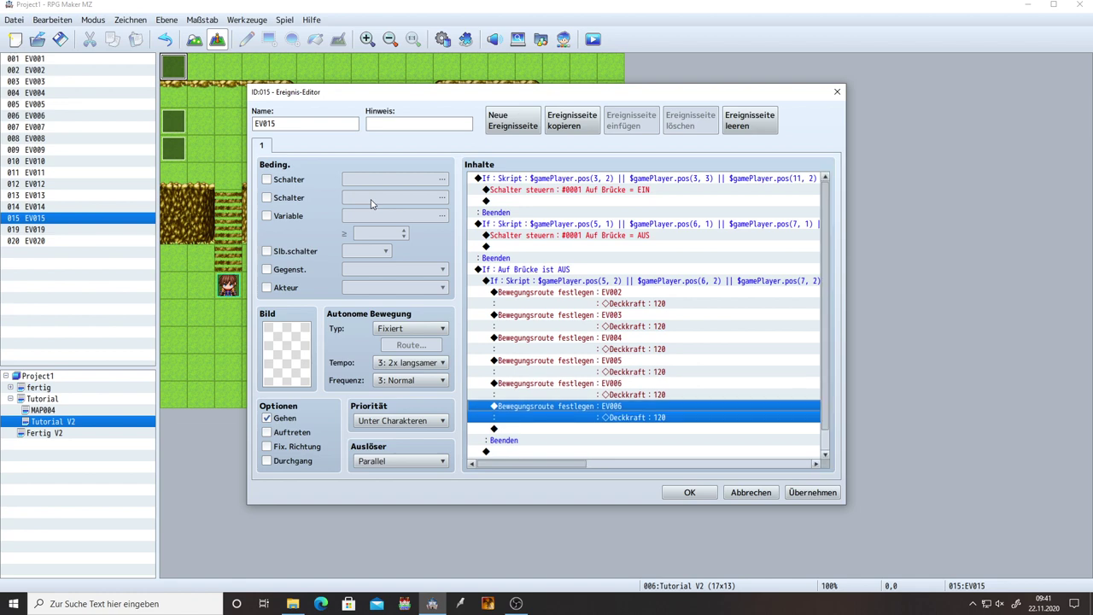
{"action": "key", "text": "Return"}
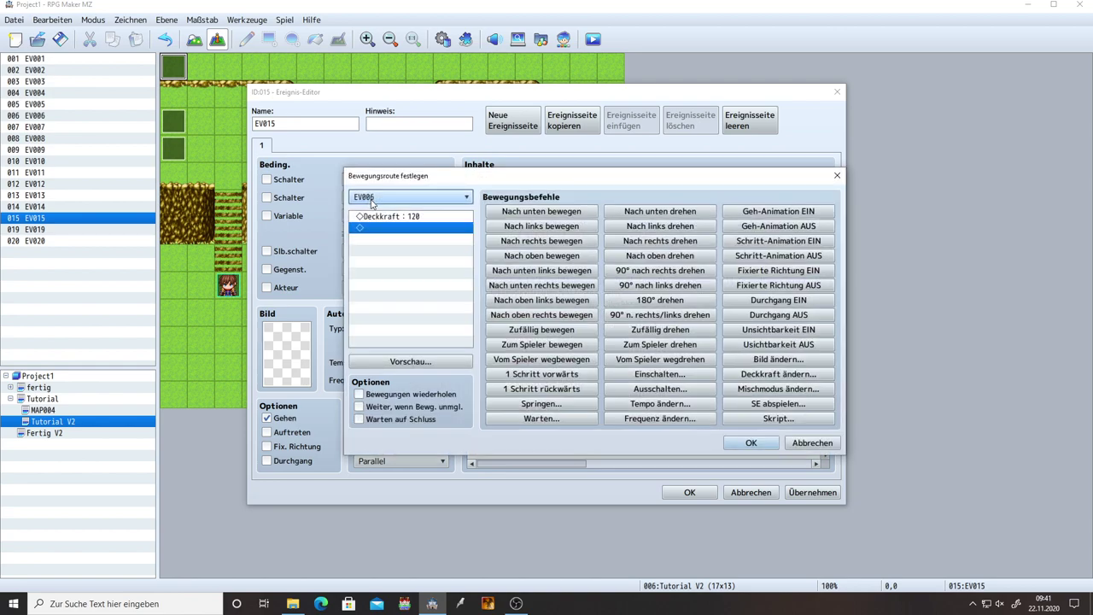
{"action": "key", "text": "Return"}
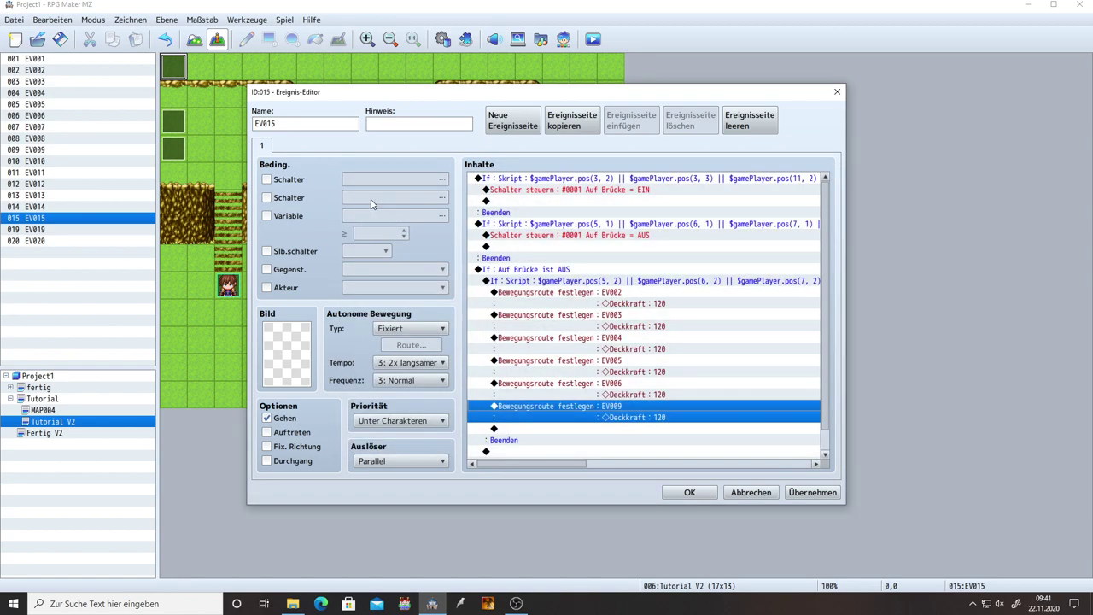
{"action": "key", "text": "ctrl+v"}
{"action": "key", "text": "Return"}
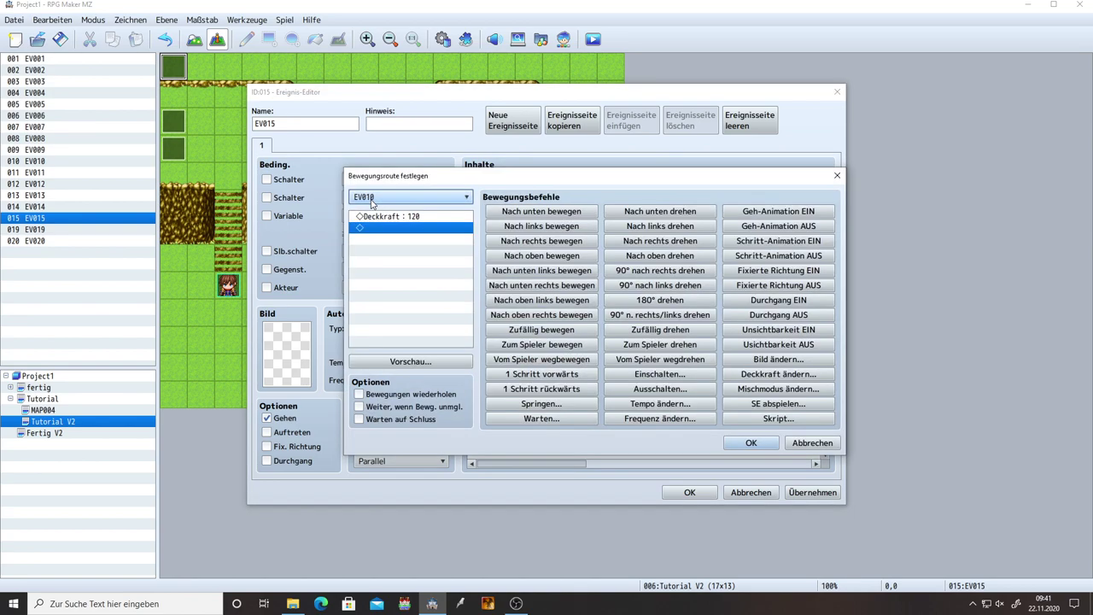
{"action": "scroll", "coordinate": [371, 202], "scroll_direction": "down", "scroll_amount": 1}
{"action": "key", "text": "Return"}
Step: Add opacity 120 route commands for EV011 and EV012 by pasting and retargeting the copied command
{"action": "key", "text": "ctrl+v"}
{"action": "key", "text": "Return"}
{"action": "scroll", "coordinate": [371, 203], "scroll_direction": "down", "scroll_amount": 1}
{"action": "key", "text": "Return"}
{"action": "key", "text": "ctrl+v"}
{"action": "key", "text": "Return"}
{"action": "scroll", "coordinate": [371, 203], "scroll_direction": "down", "scroll_amount": 1}
{"action": "key", "text": "Return"}
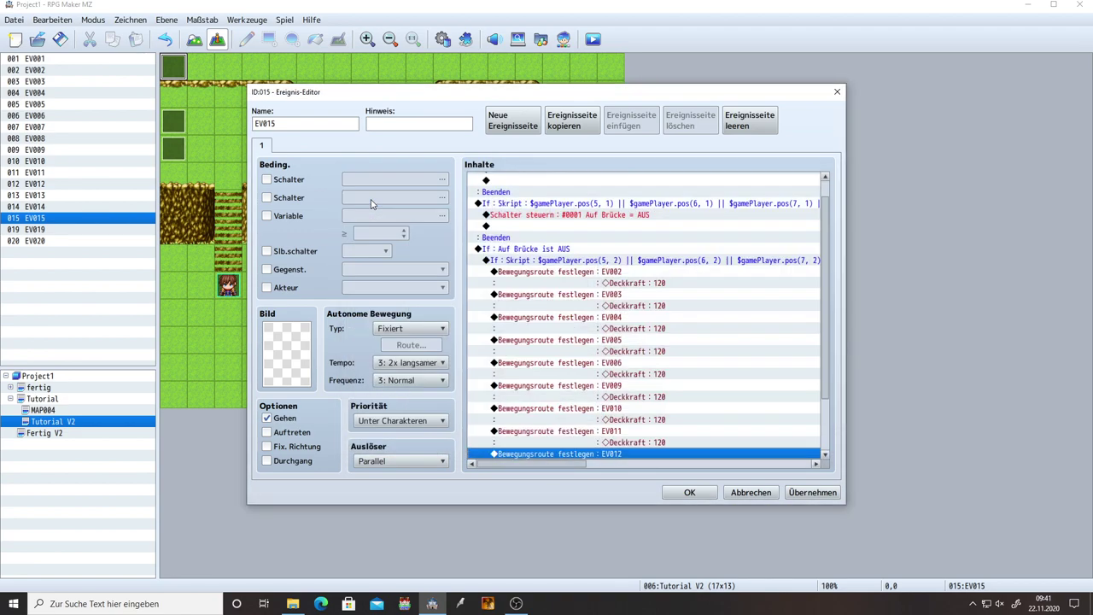
Step: Add an opacity 120 route command for EV013 after EV012's and close the event editor, keeping the changes
{"action": "key", "text": "ctrl+v"}
{"action": "key", "text": "Return"}
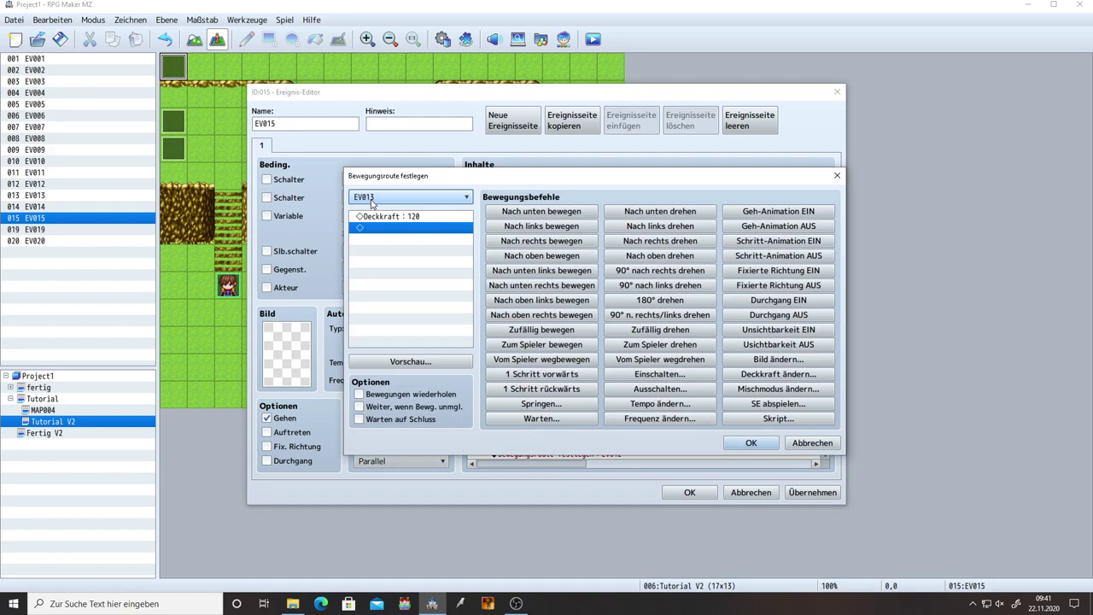
{"action": "key", "text": "Return"}
{"action": "scroll", "coordinate": [736, 397], "scroll_direction": "down", "scroll_amount": 3}
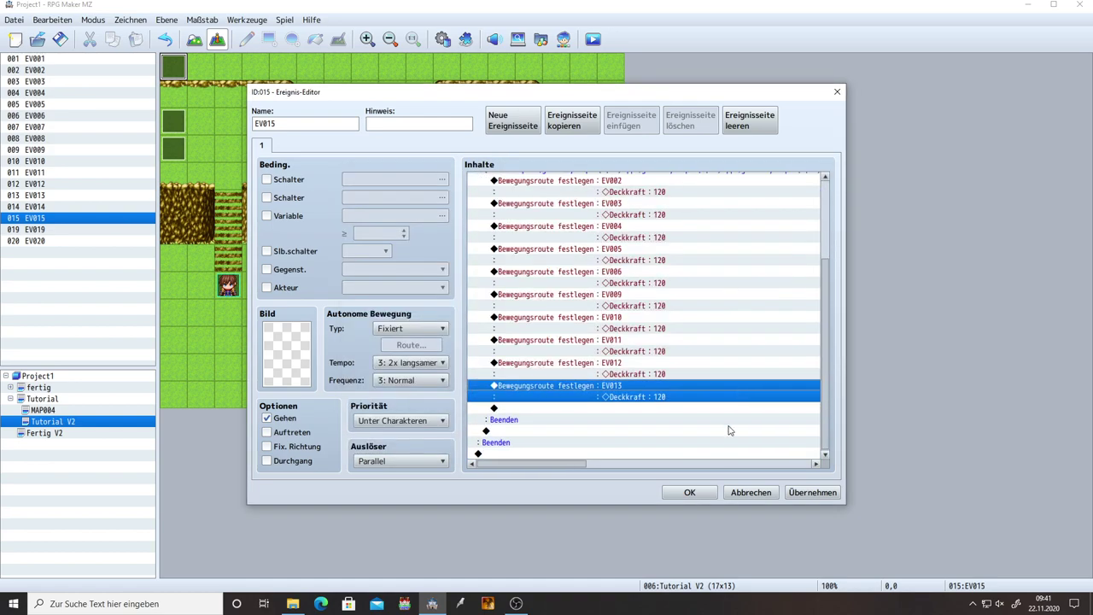
{"action": "scroll", "coordinate": [737, 404], "scroll_direction": "up", "scroll_amount": 2}
{"action": "left_click", "coordinate": [718, 451]}
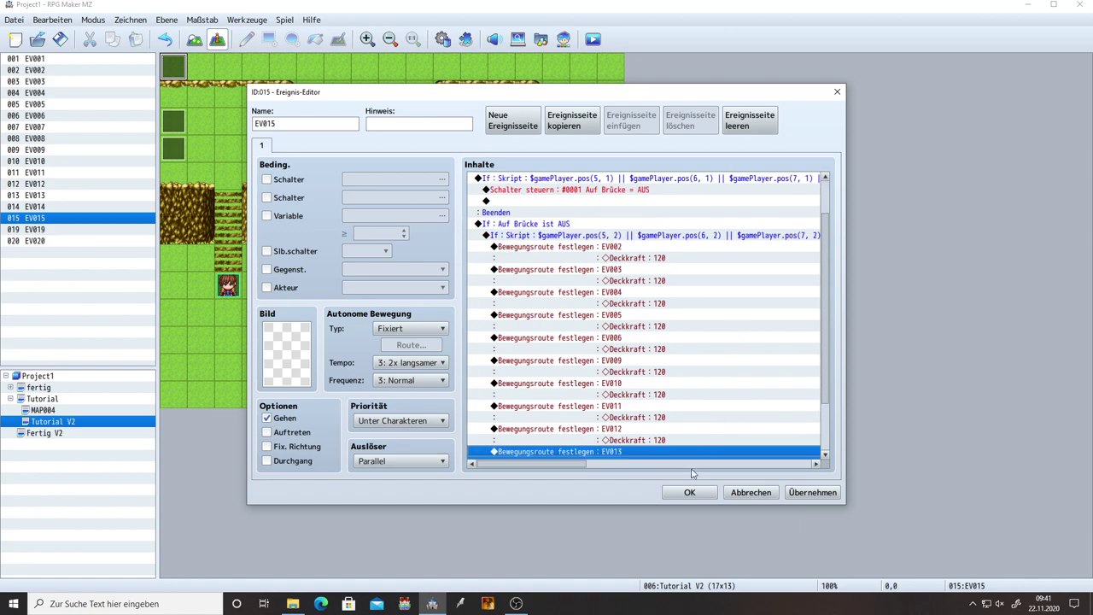
{"action": "left_click", "coordinate": [690, 492]}
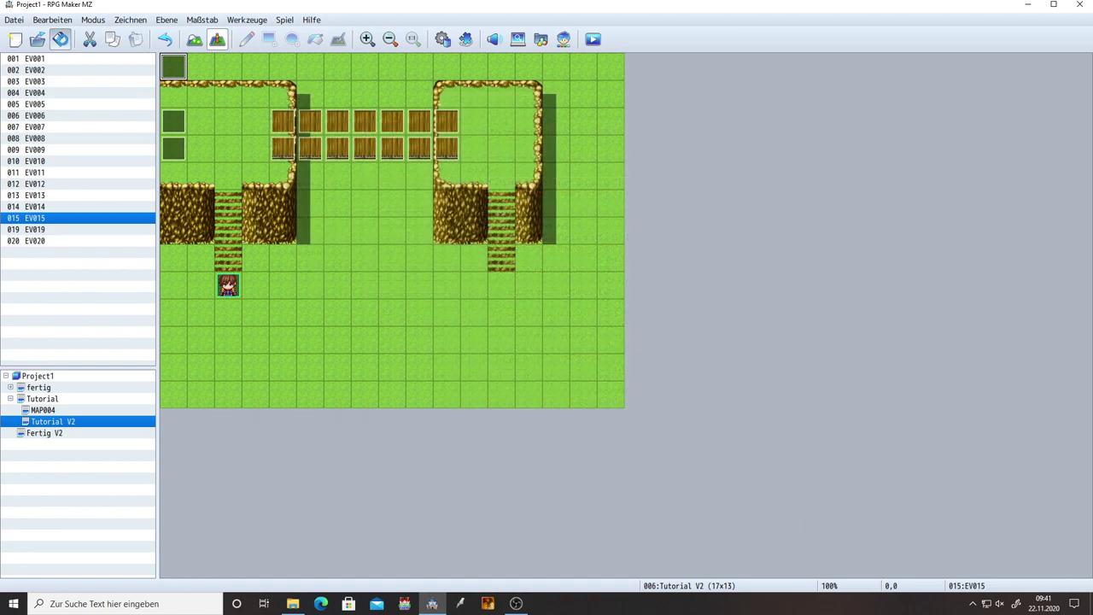
Step: Playtest Tutorial V2 by walking the party under the bridge and back out on both sides, and close the game
{"action": "left_click", "coordinate": [594, 40]}
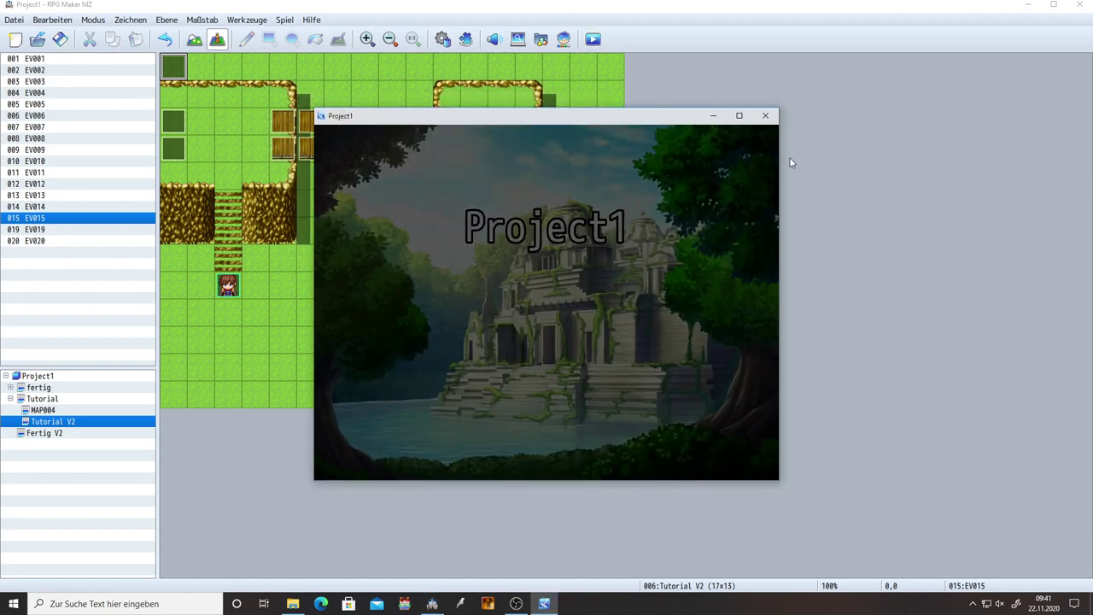
{"action": "key", "text": "Up"}
{"action": "key", "text": "Return"}
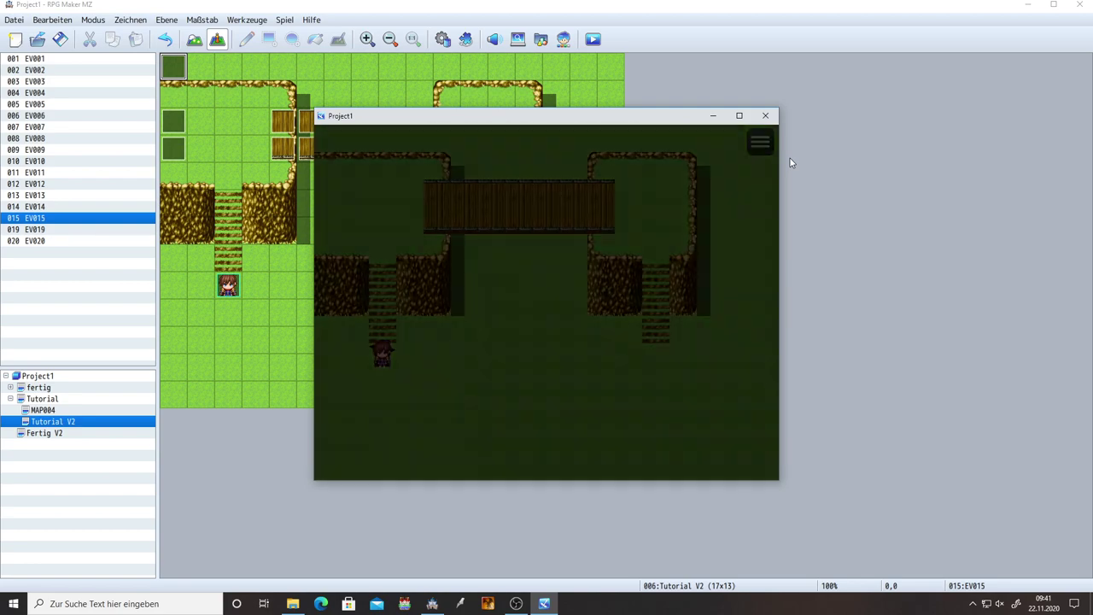
{"action": "key", "text": "Up"}
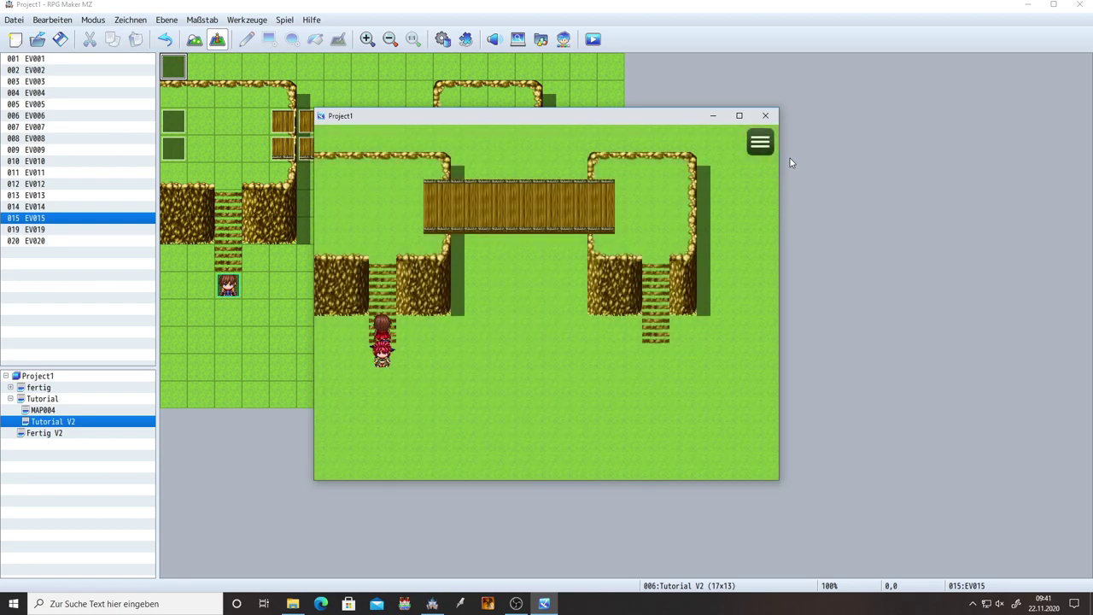
{"action": "key", "text": "Right"}
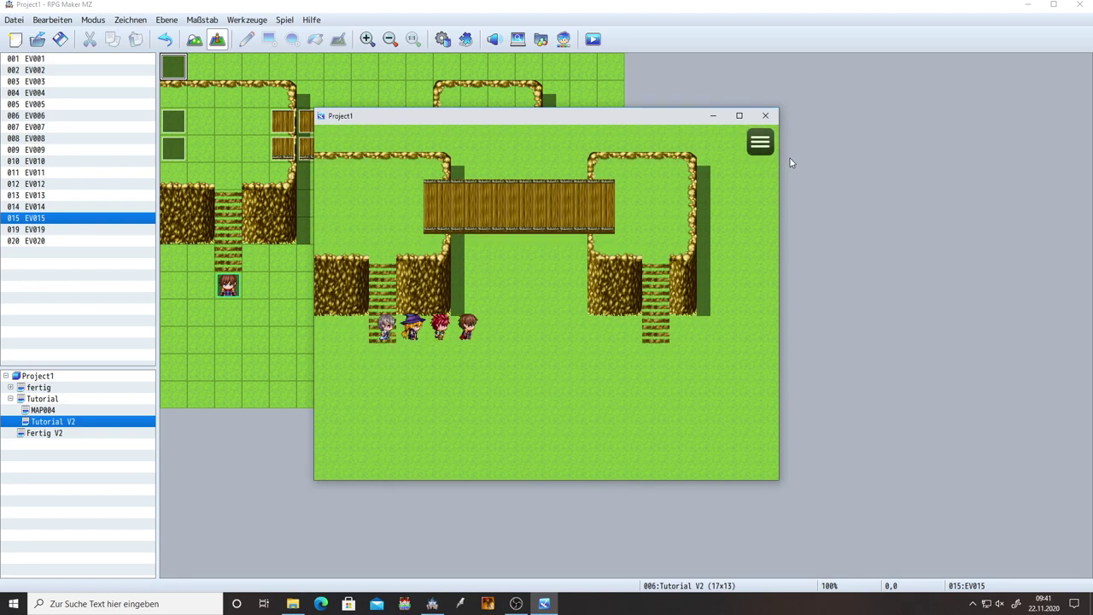
{"action": "key", "text": "Up"}
{"action": "key", "text": "Up"}
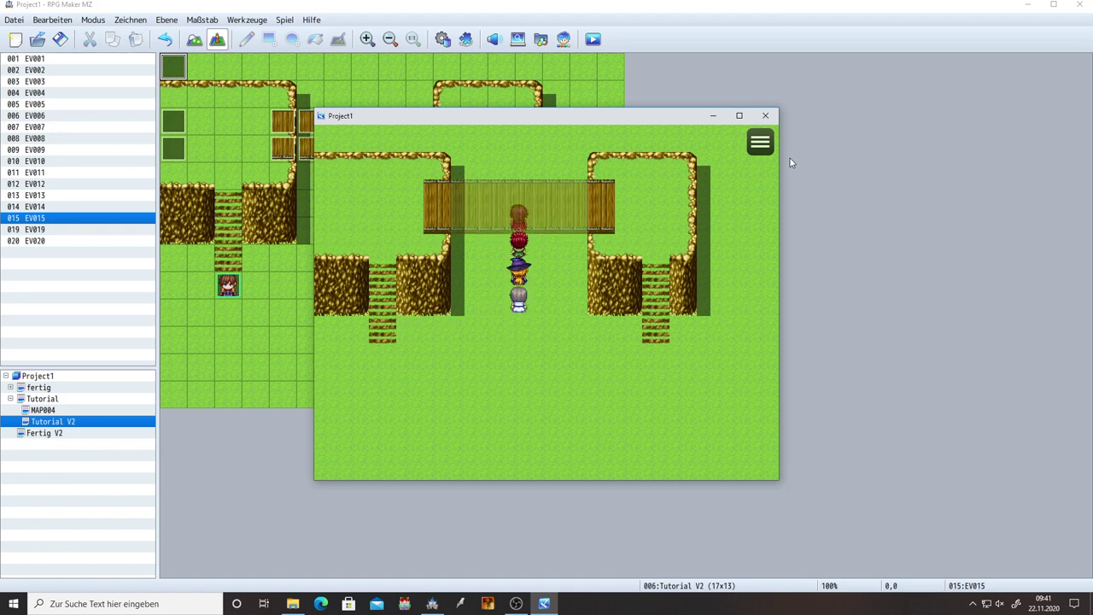
{"action": "key", "text": "Down"}
{"action": "key", "text": "Left"}
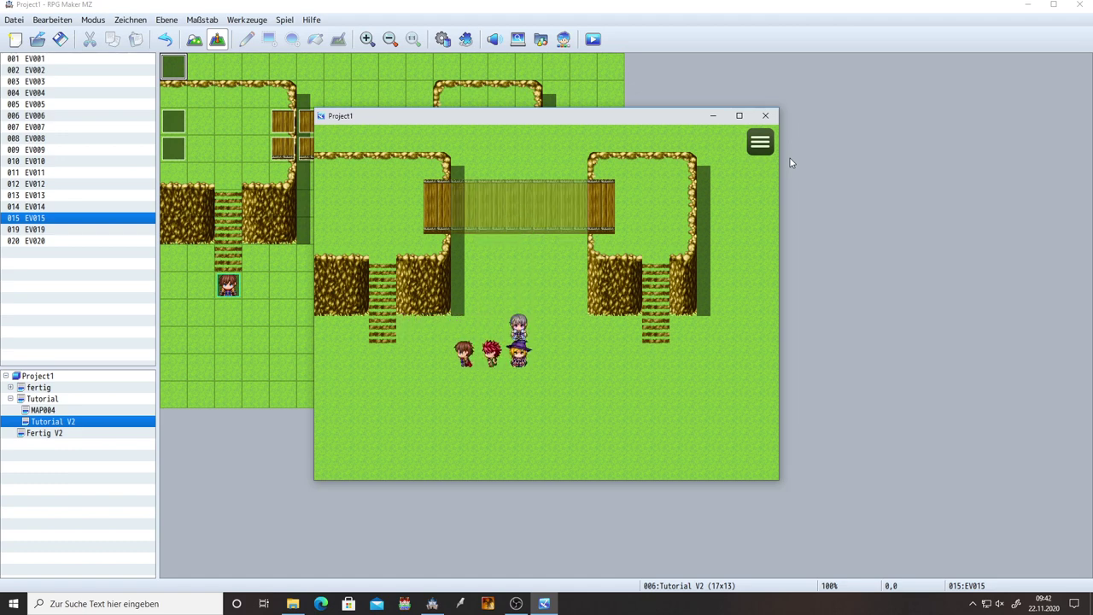
{"action": "key", "text": "Up"}
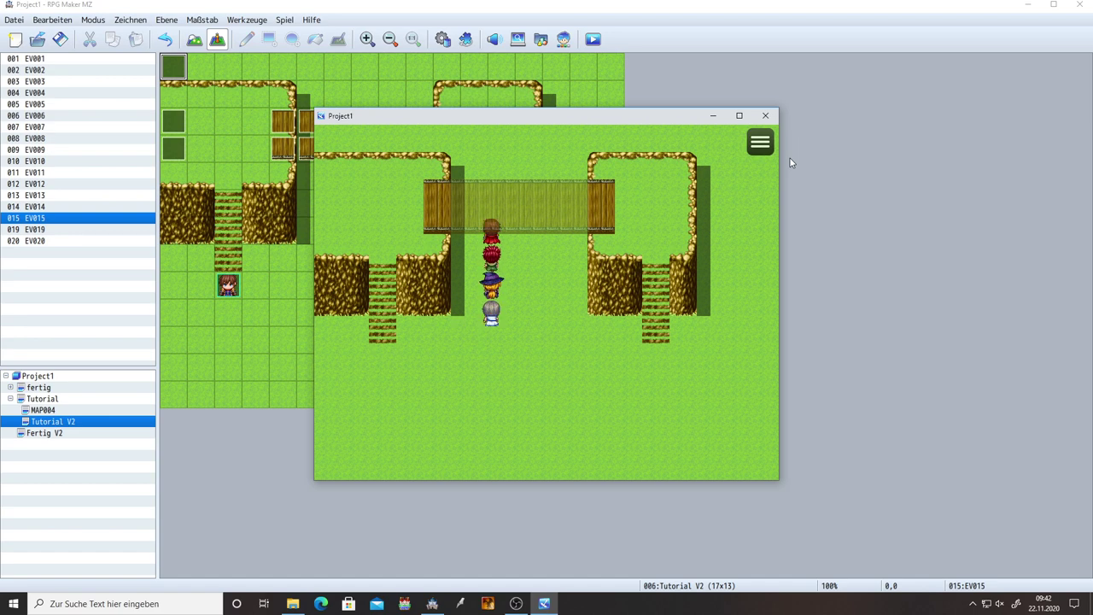
{"action": "key", "text": "Right"}
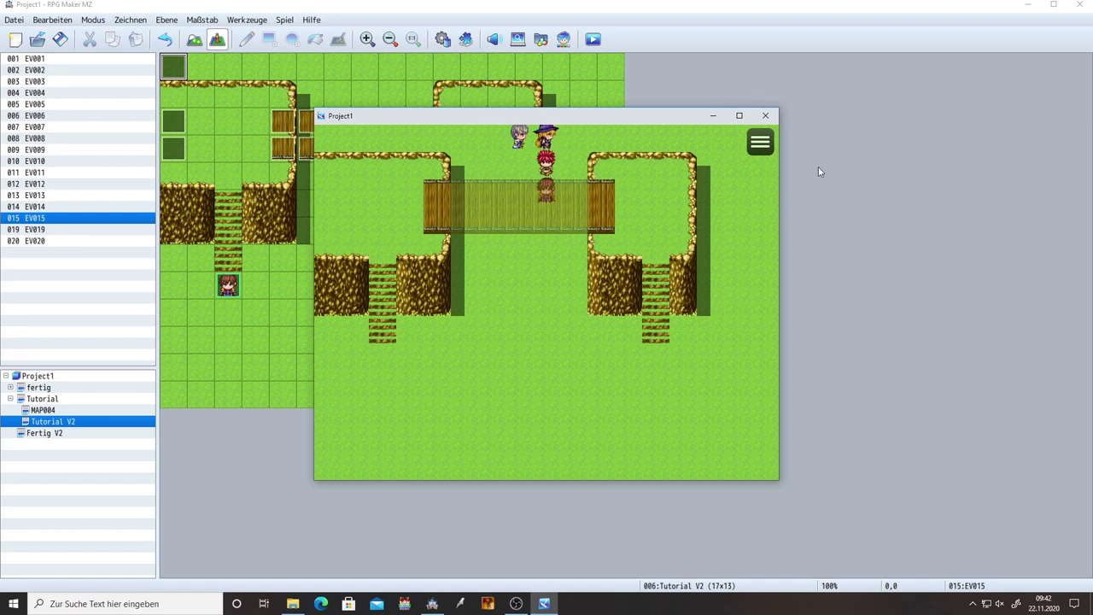
{"action": "left_click", "coordinate": [765, 116]}
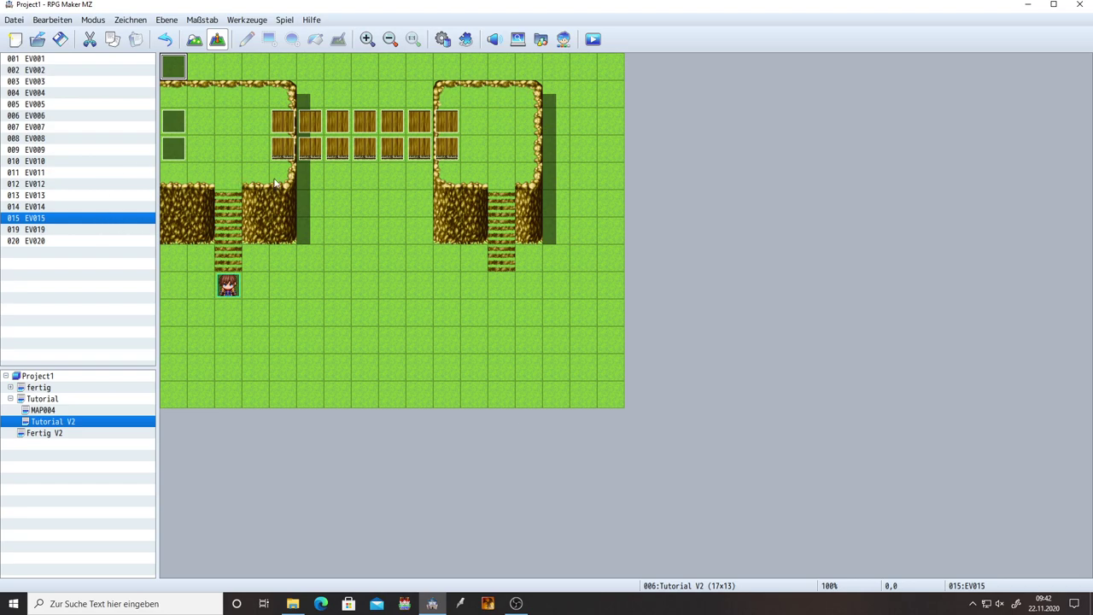
Step: Examine EV015's conditional branches, especially the one that switches Auf Brücke to AUS, for where the tile opacity has to be reset
{"action": "double_click", "coordinate": [173, 67]}
{"action": "scroll", "coordinate": [615, 293], "scroll_direction": "up", "scroll_amount": 1}
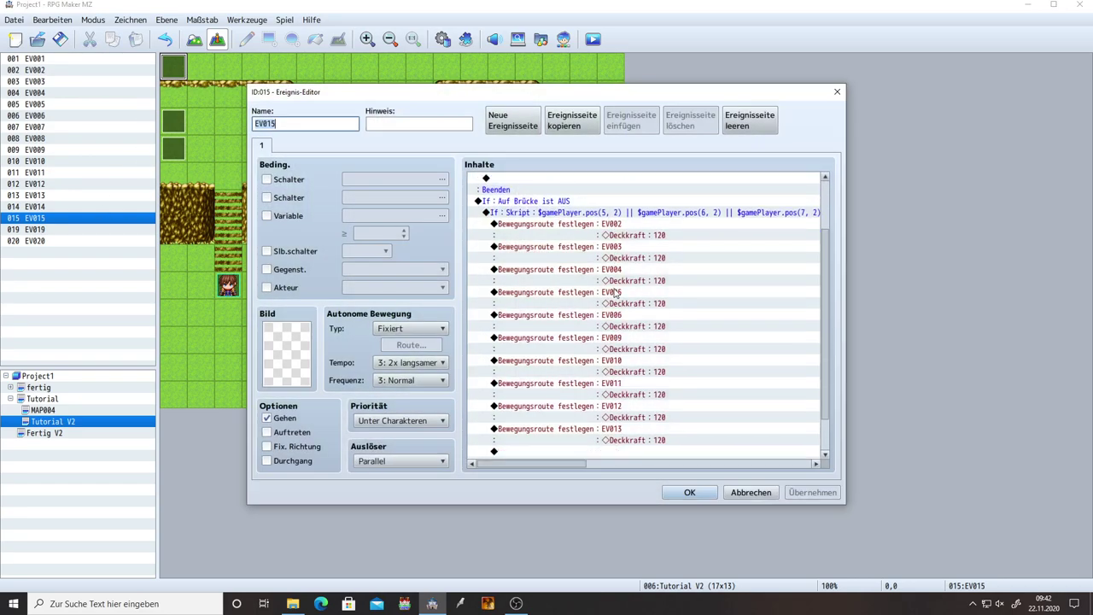
{"action": "scroll", "coordinate": [615, 293], "scroll_direction": "up", "scroll_amount": 2}
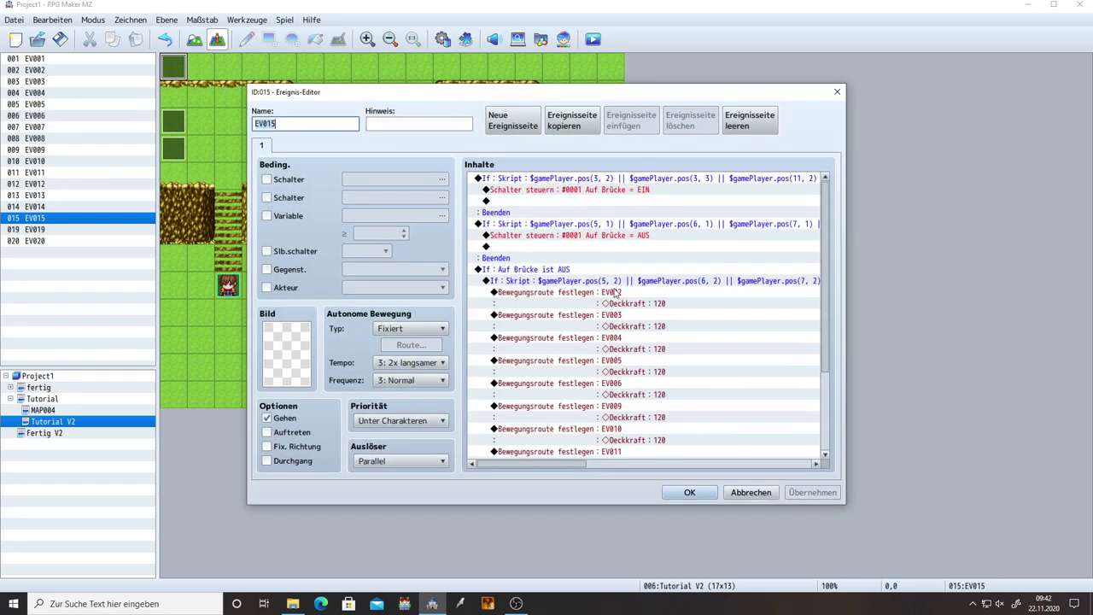
{"action": "left_click", "coordinate": [599, 247]}
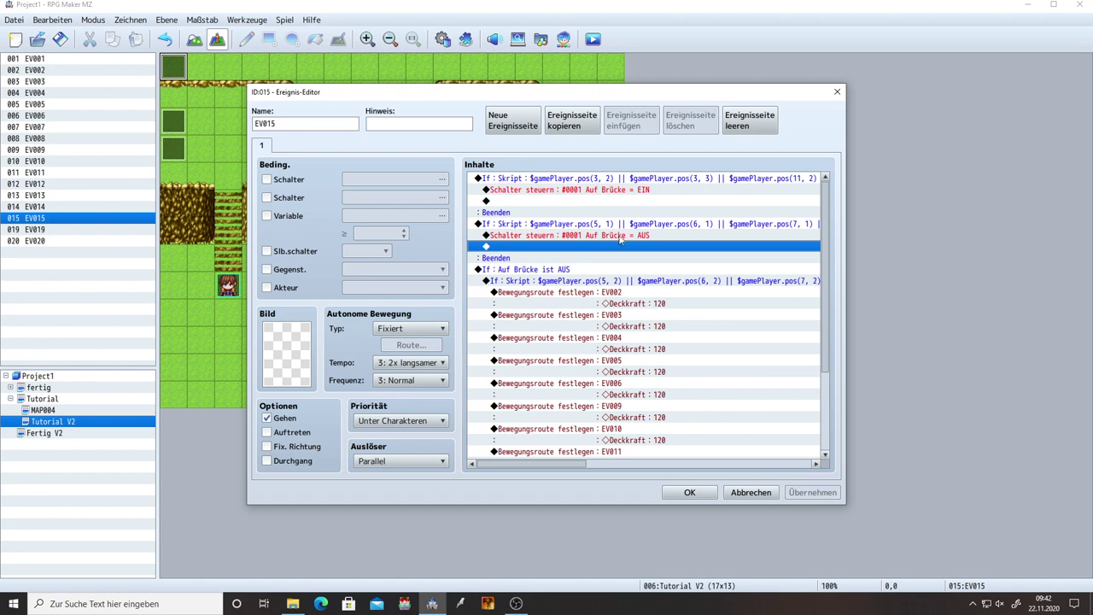
{"action": "left_click", "coordinate": [623, 236]}
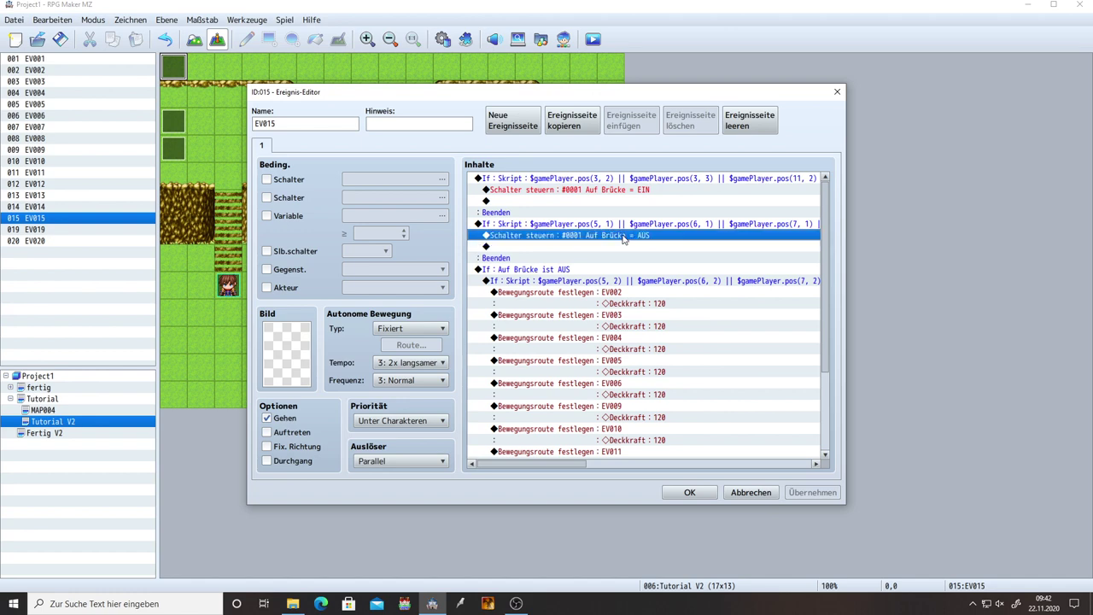
{"action": "left_click", "coordinate": [690, 492]}
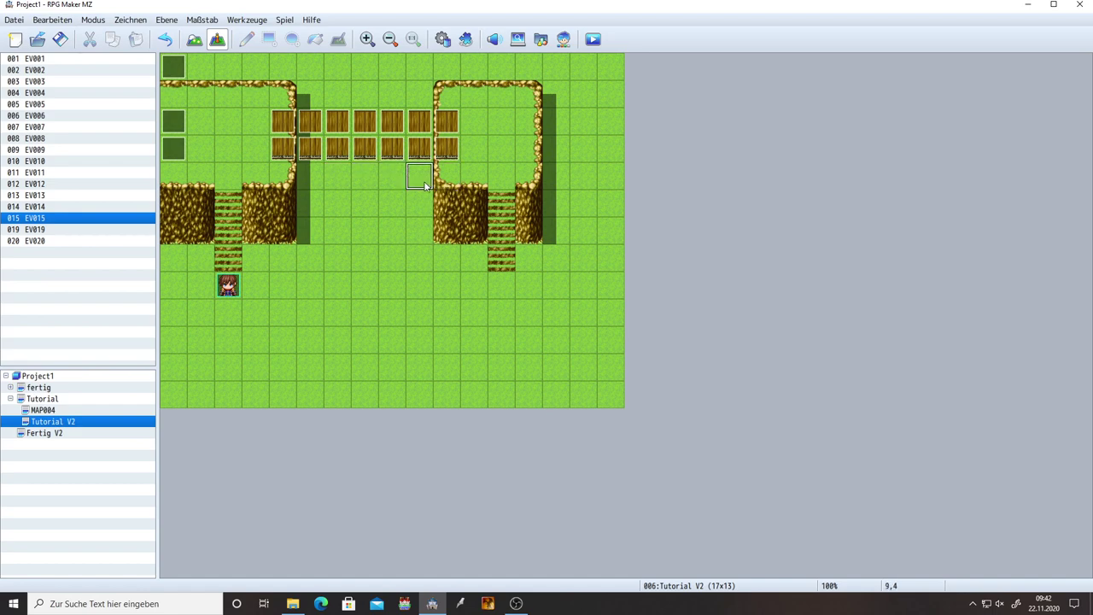
{"action": "left_click", "coordinate": [312, 95]}
Step: Copy the opacity 255 route commands for EV002 through EV013 from EV021 on the Fertig V2 map
{"action": "left_click", "coordinate": [51, 433]}
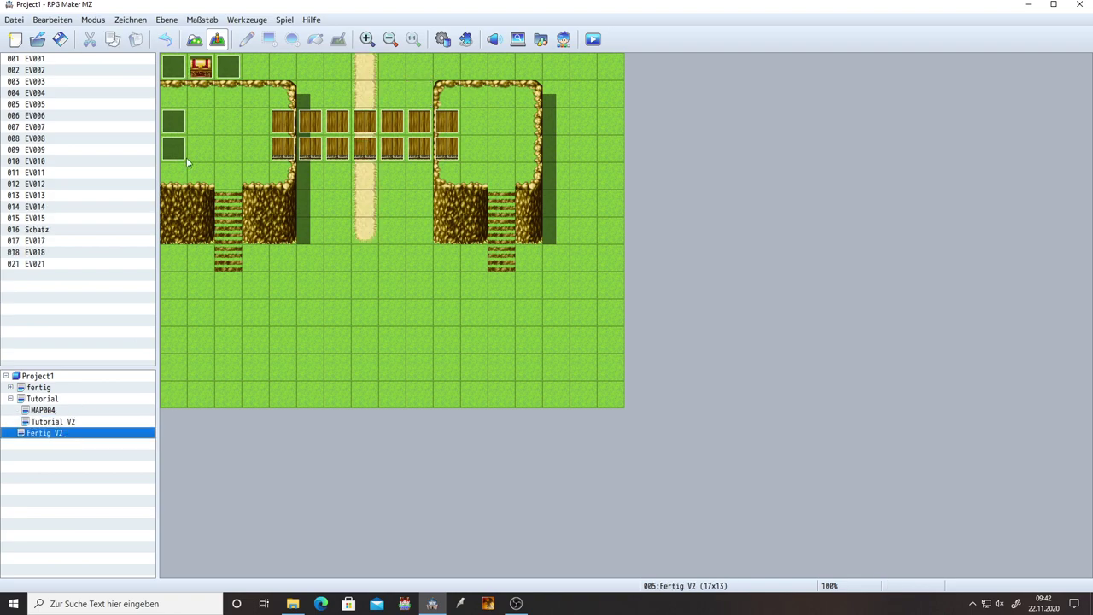
{"action": "double_click", "coordinate": [177, 68]}
{"action": "left_click", "coordinate": [598, 253]}
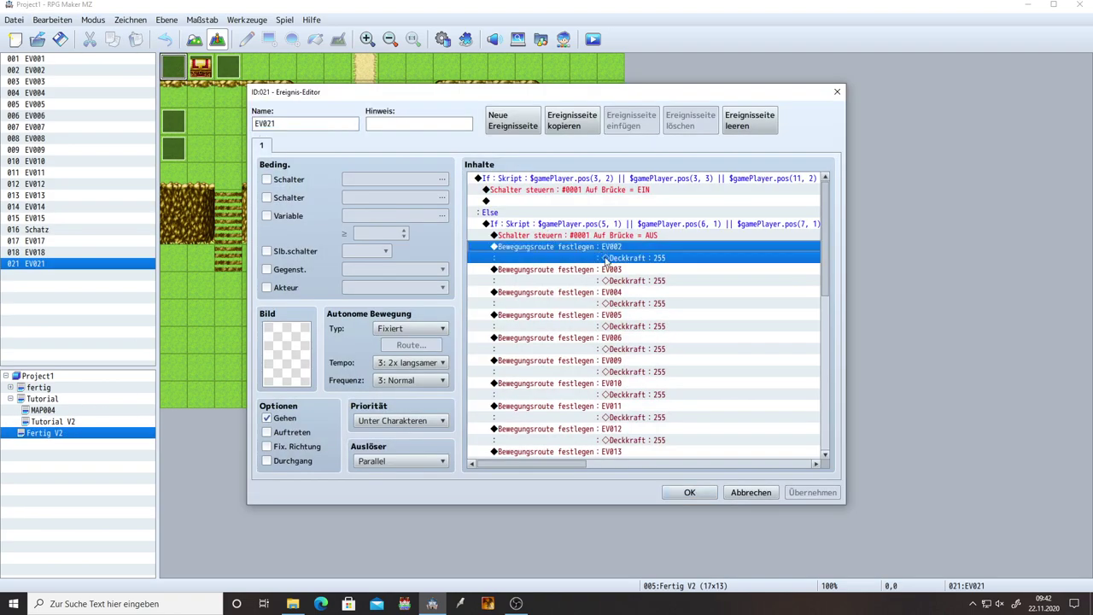
{"action": "scroll", "coordinate": [616, 286], "scroll_direction": "down", "scroll_amount": 2}
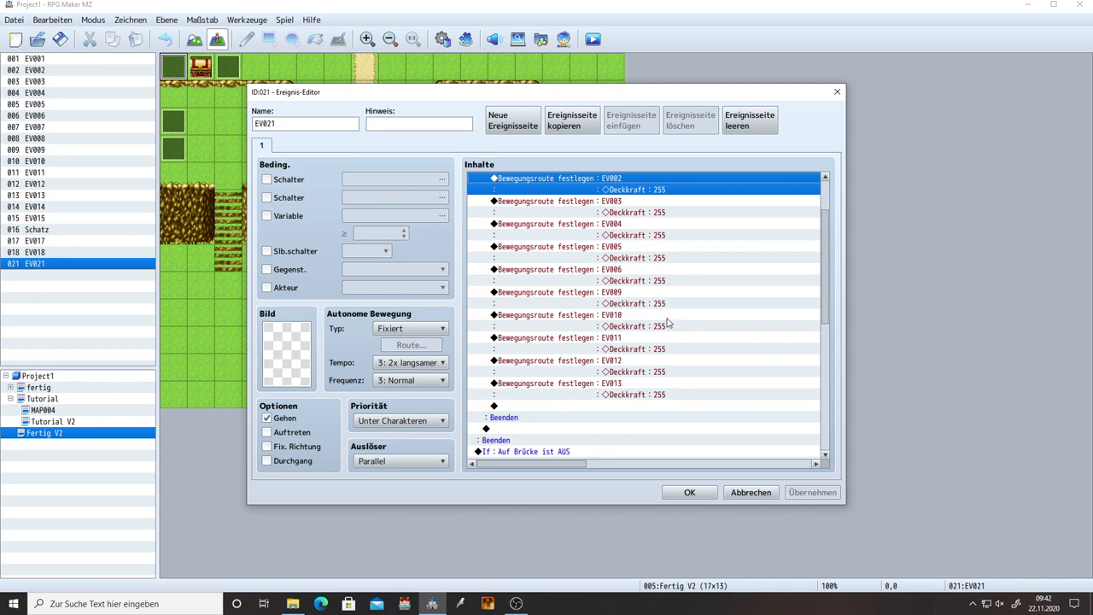
{"action": "left_click", "coordinate": [622, 395], "text": "shift"}
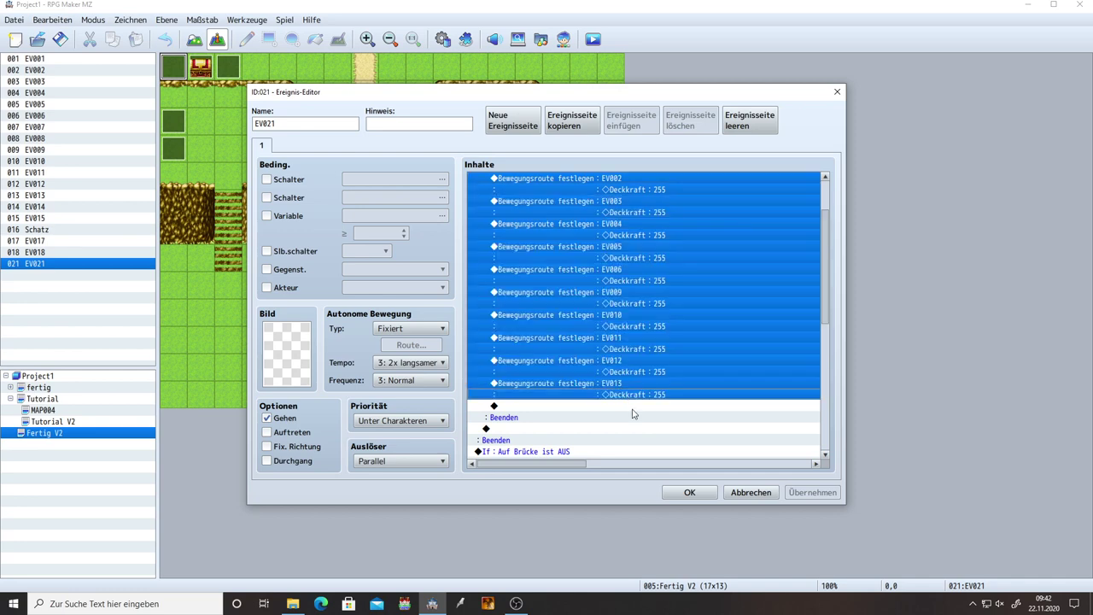
{"action": "left_click", "coordinate": [689, 492]}
Step: Paste the opacity 255 route commands into Tutorial V2's EV015 below Auf Brücke = AUS and apply the change
{"action": "left_click", "coordinate": [55, 422]}
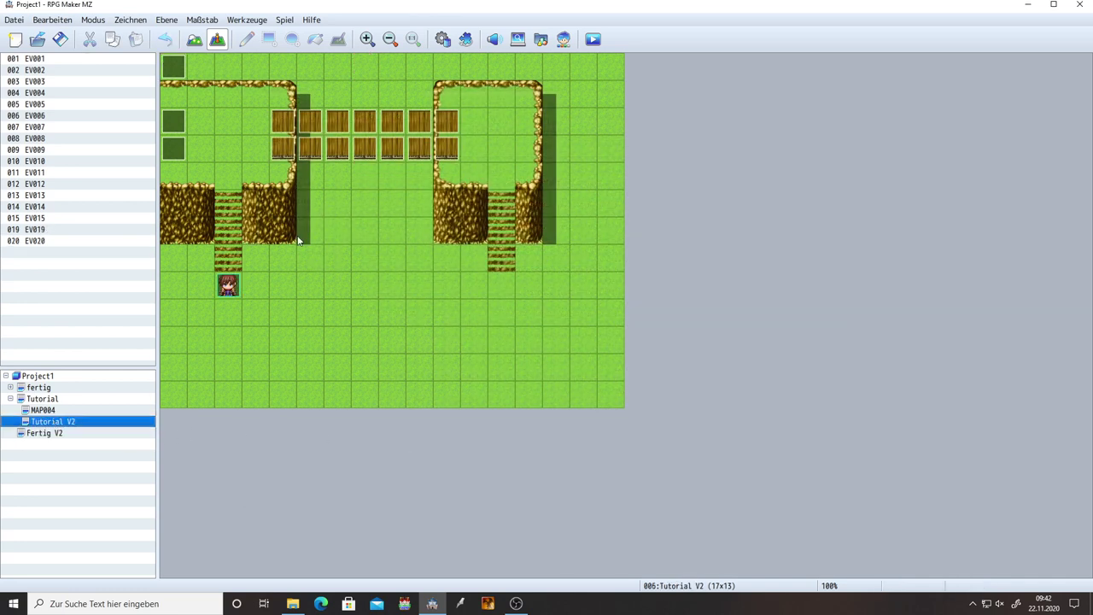
{"action": "double_click", "coordinate": [178, 70]}
{"action": "left_click", "coordinate": [569, 246]}
{"action": "key", "text": "ctrl+v"}
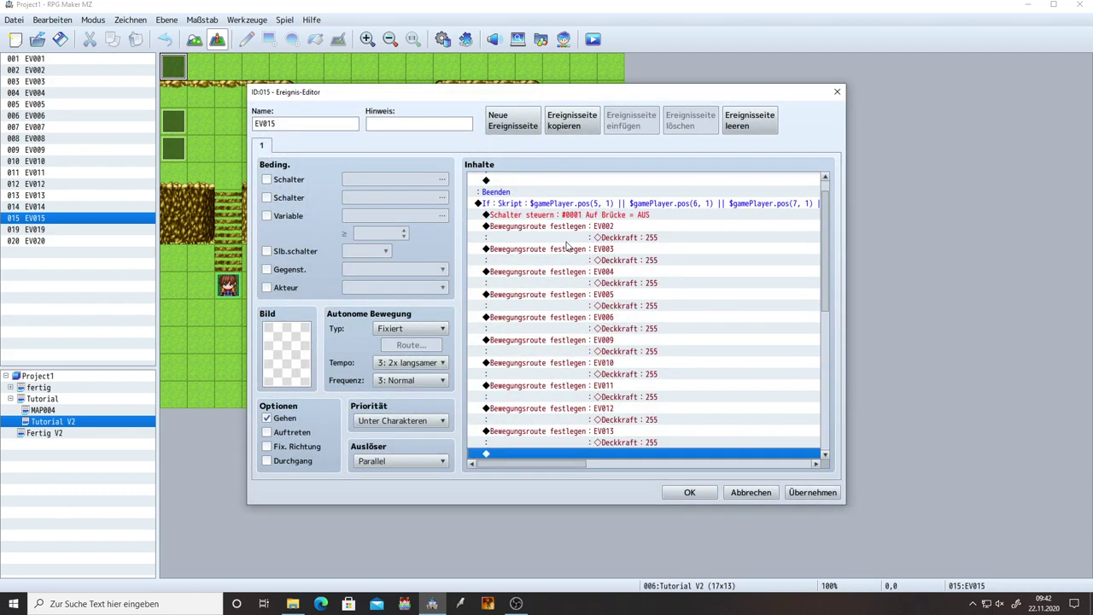
{"action": "scroll", "coordinate": [694, 343], "scroll_direction": "up", "scroll_amount": 1}
{"action": "scroll", "coordinate": [694, 343], "scroll_direction": "down", "scroll_amount": 3}
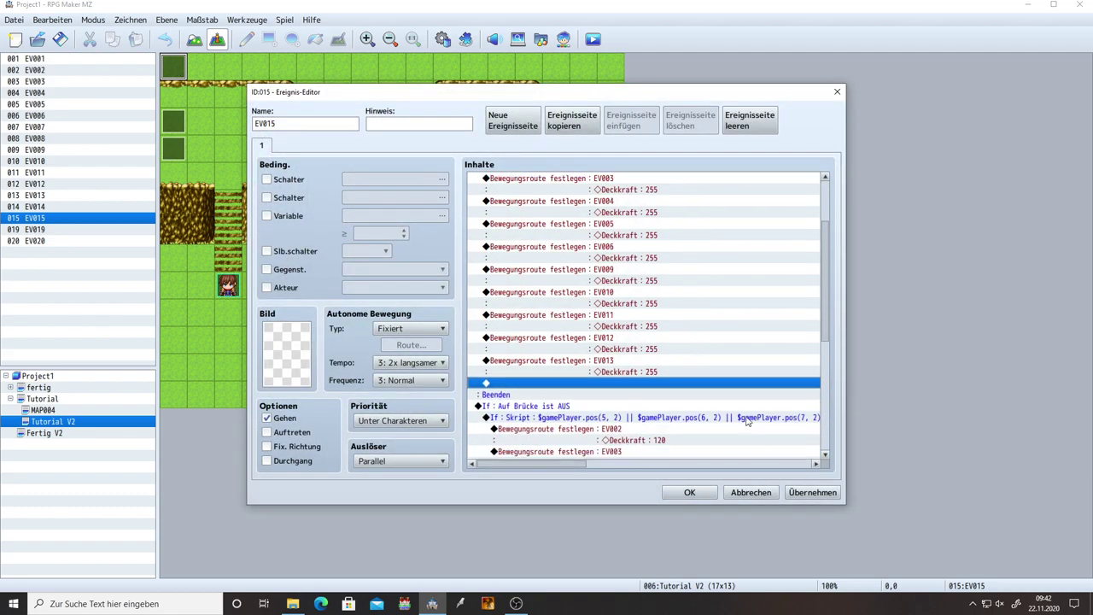
{"action": "left_click", "coordinate": [806, 492]}
Step: Review EV015's full command list with the opacity 255 and 120 routes, and close the event editor
{"action": "left_click_drag", "start_coordinate": [831, 311], "coordinate": [832, 207]}
{"action": "left_click", "coordinate": [629, 254]}
{"action": "scroll", "coordinate": [681, 360], "scroll_direction": "down", "scroll_amount": 3}
{"action": "scroll", "coordinate": [681, 359], "scroll_direction": "up", "scroll_amount": 3}
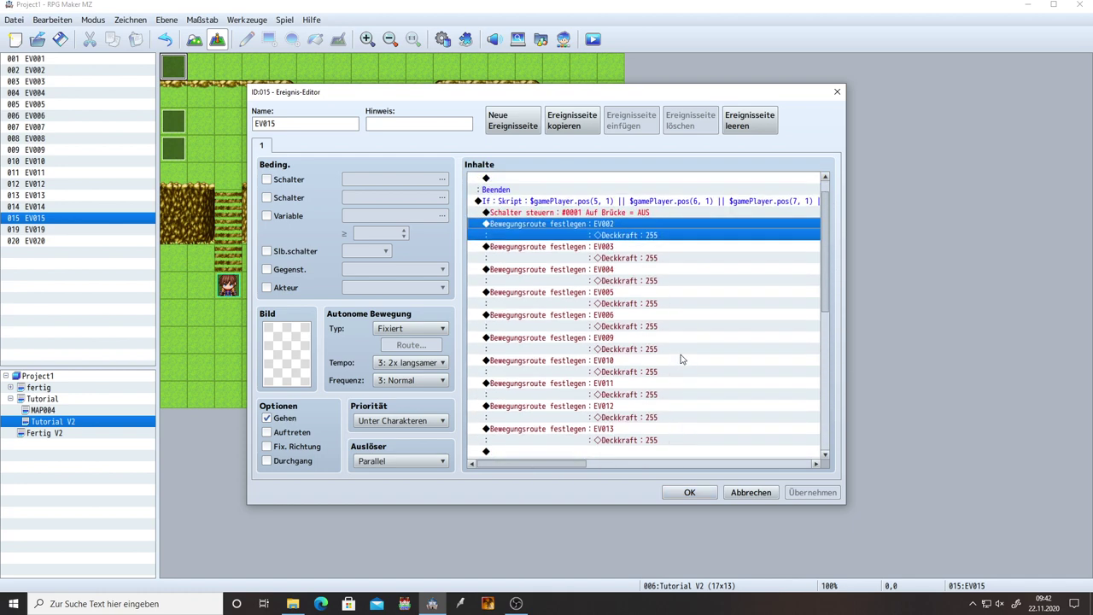
{"action": "scroll", "coordinate": [763, 310], "scroll_direction": "down", "scroll_amount": 2}
{"action": "left_click_drag", "start_coordinate": [825, 229], "coordinate": [834, 403]}
{"action": "left_click", "coordinate": [688, 492]}
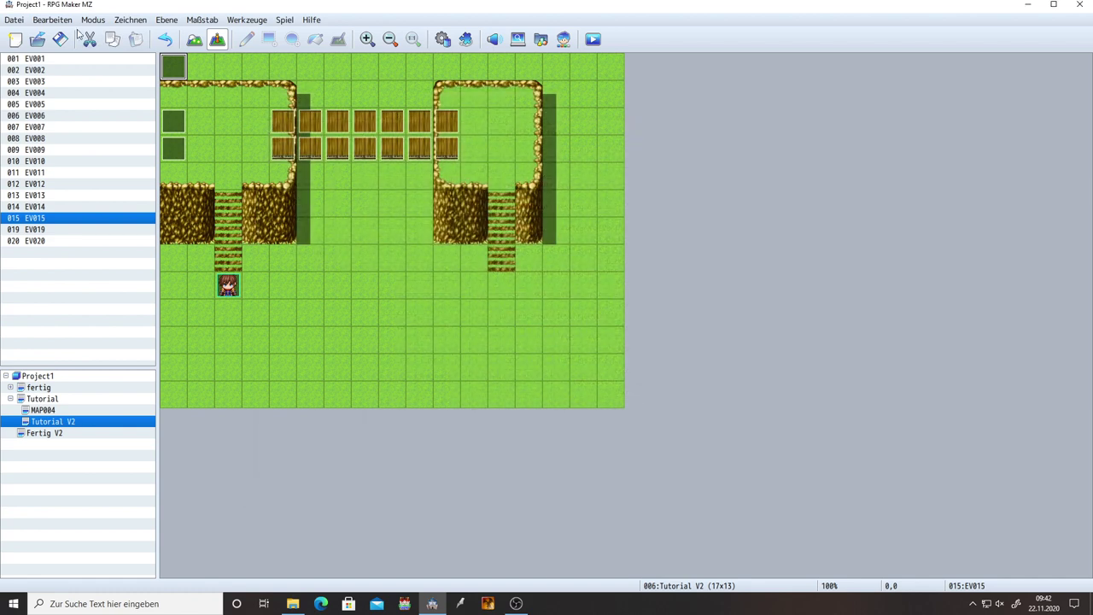
Step: Start another playtest and walk the party under the bridge from the south to check the translucent tiles
{"action": "left_click", "coordinate": [592, 39]}
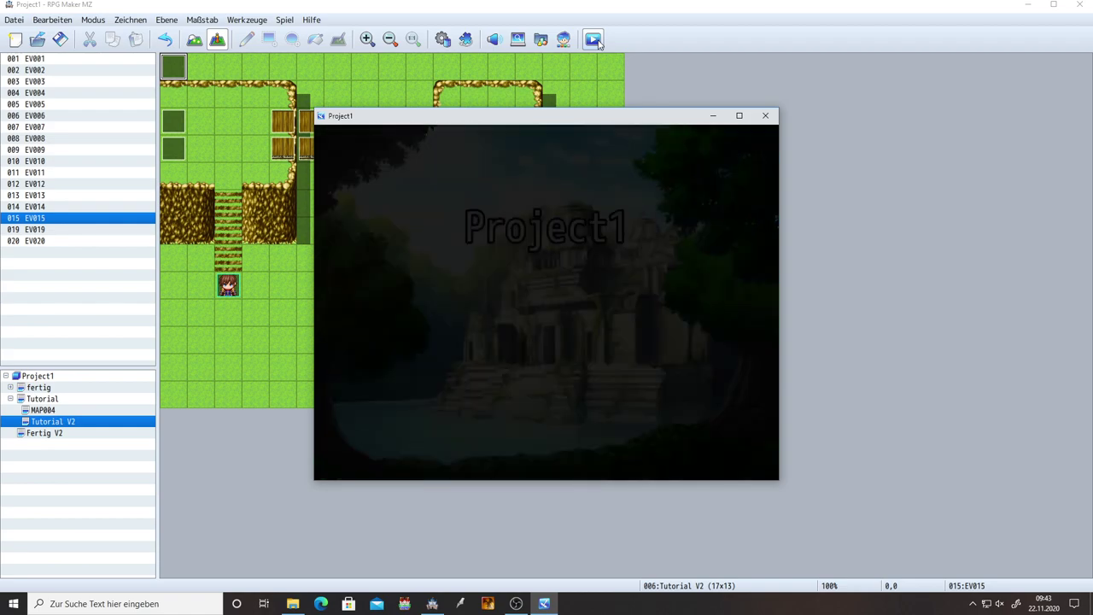
{"action": "key", "text": "Right"}
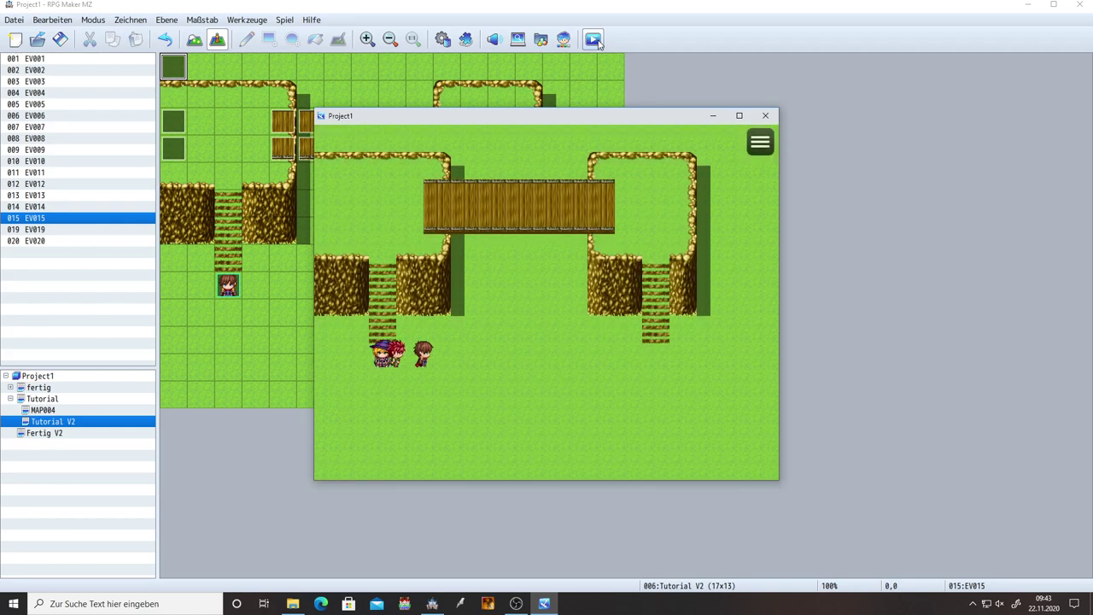
{"action": "key", "text": "Up"}
{"action": "key", "text": "Up"}
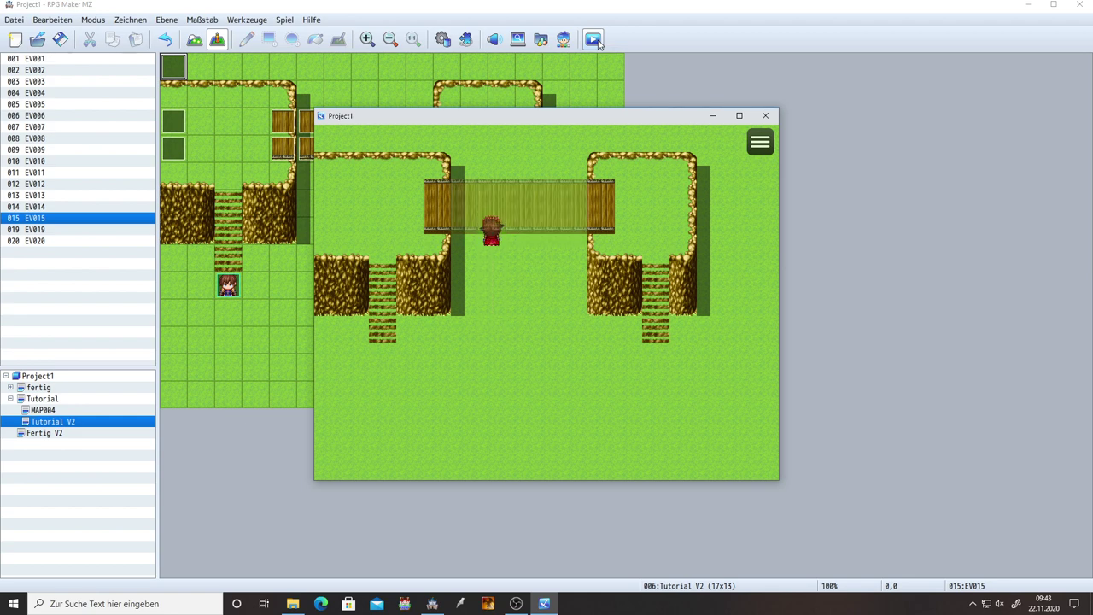
{"action": "key", "text": "Down"}
{"action": "key", "text": "Right"}
{"action": "key", "text": "Up"}
{"action": "key", "text": "Down"}
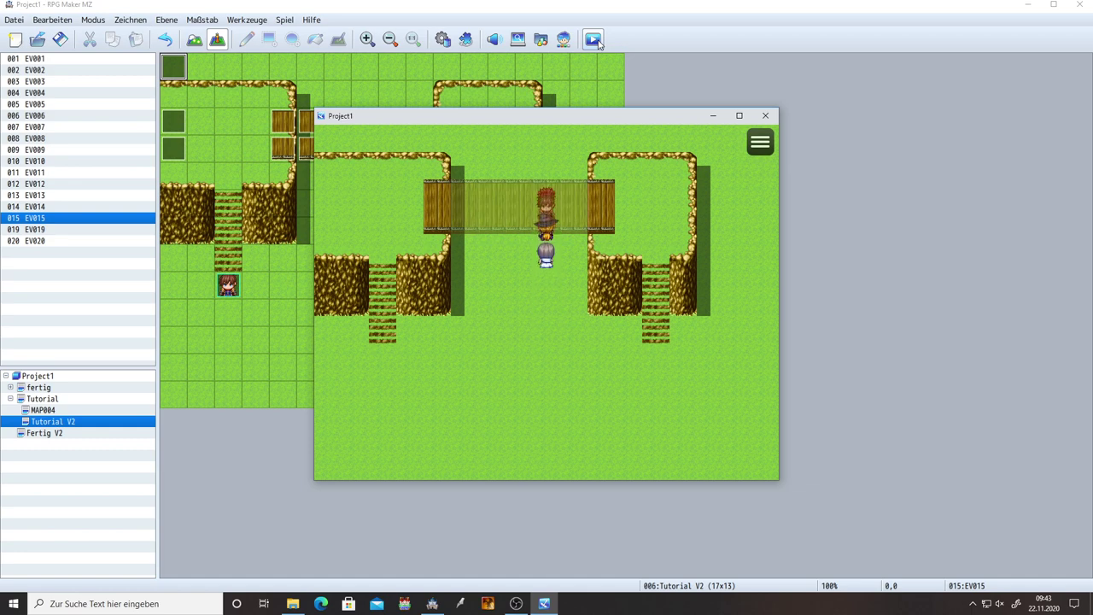
Step: Walk the party repeatedly under and out from the bridge to check that tile opacity switches, and end the playtest
{"action": "key", "text": "Left"}
{"action": "key", "text": "Up"}
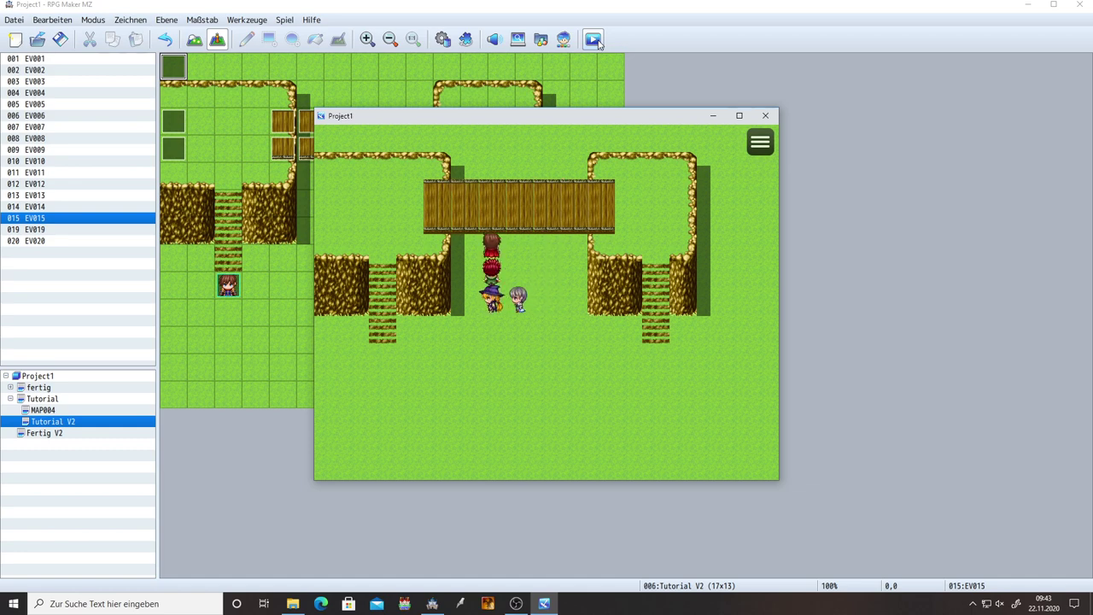
{"action": "key", "text": "Right"}
{"action": "key", "text": "Down"}
{"action": "key", "text": "Left"}
{"action": "key", "text": "Left"}
{"action": "key", "text": "Up"}
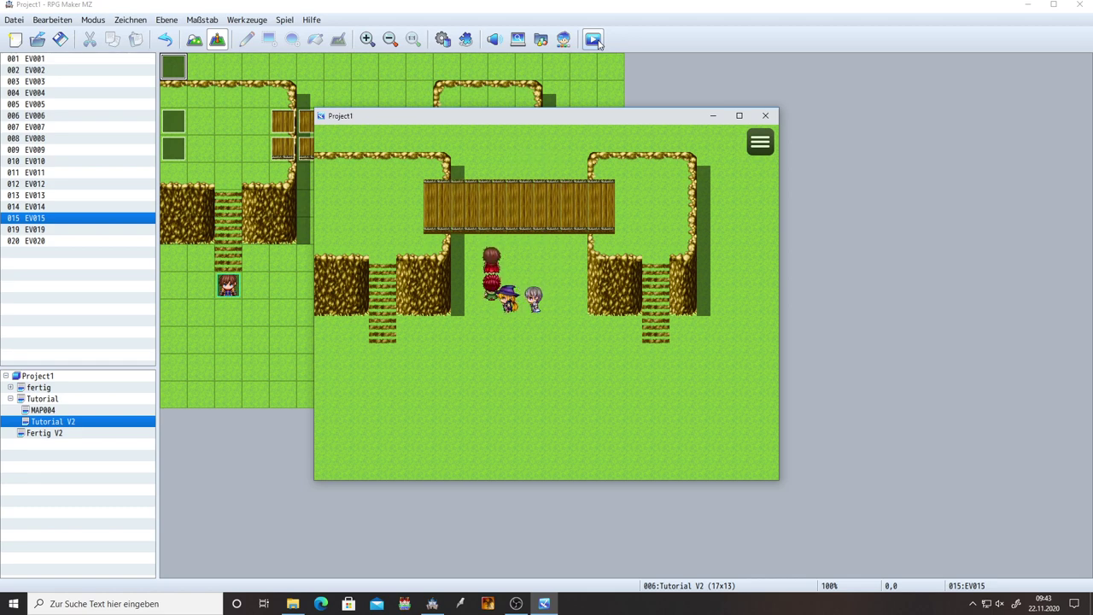
{"action": "key", "text": "Right"}
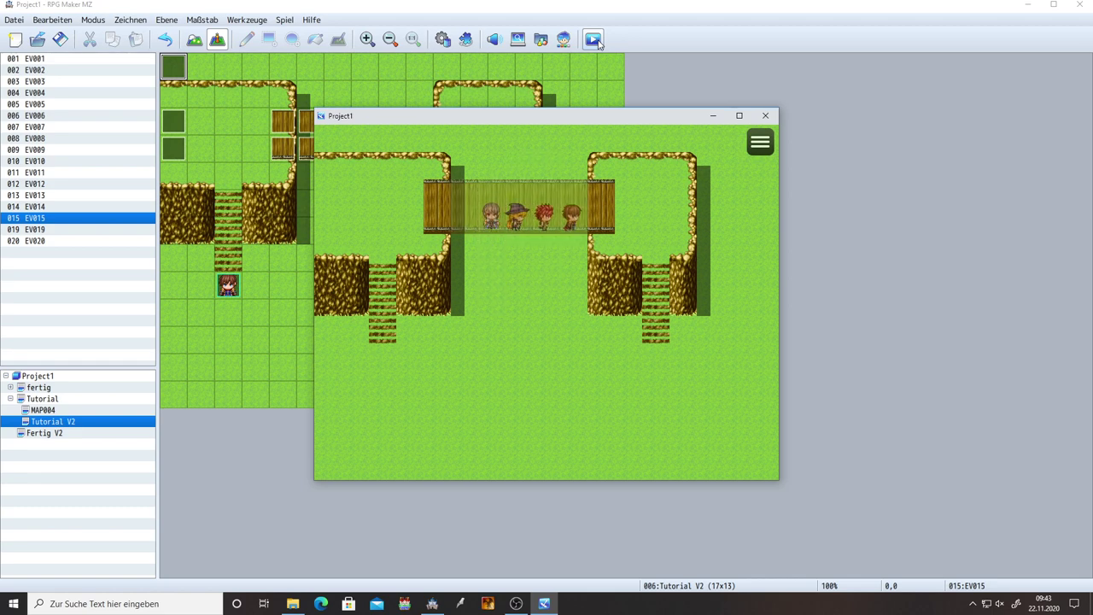
{"action": "key", "text": "Down"}
{"action": "key", "text": "Left"}
{"action": "key", "text": "Up"}
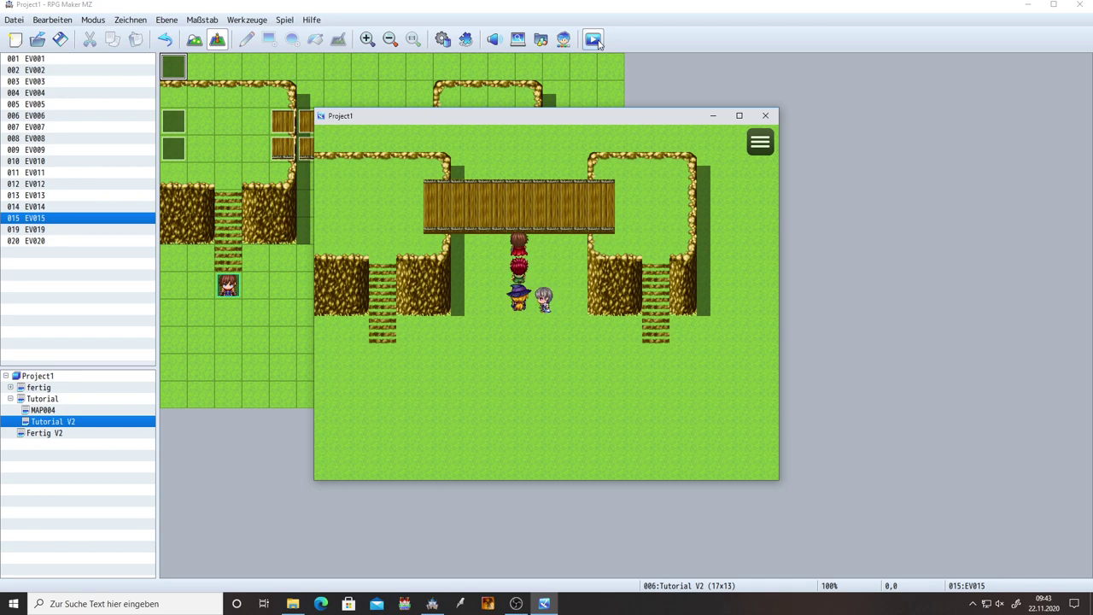
{"action": "left_click", "coordinate": [763, 116]}
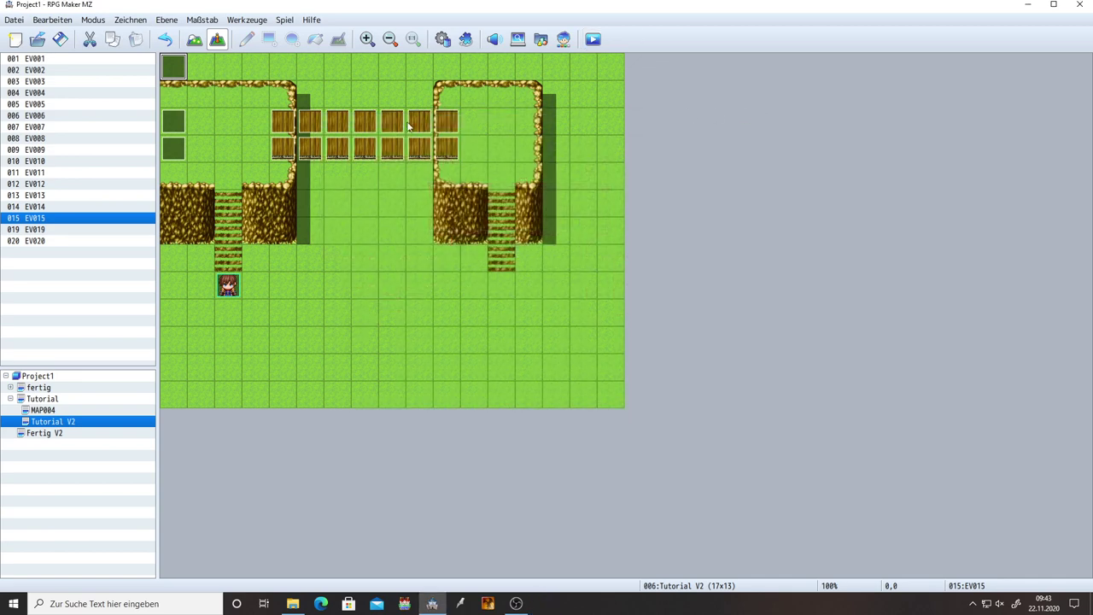
Step: Create a quick treasure chest event containing 10 gold on the map tile at (1,0)
{"action": "left_click", "coordinate": [203, 65]}
{"action": "right_click", "coordinate": [205, 67]}
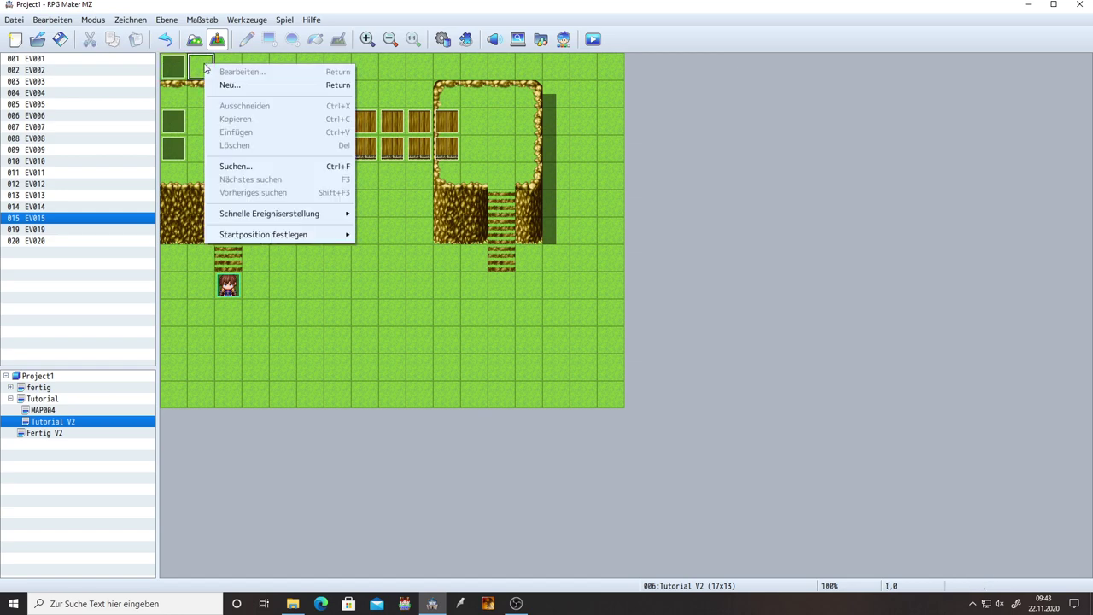
{"action": "mouse_move", "coordinate": [330, 215]}
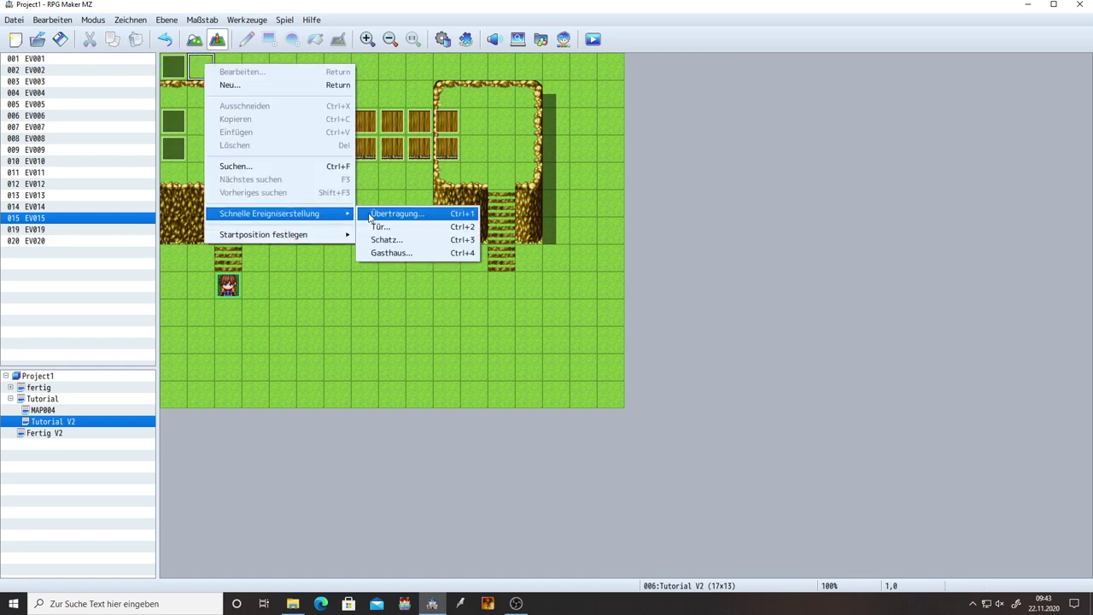
{"action": "left_click", "coordinate": [401, 240]}
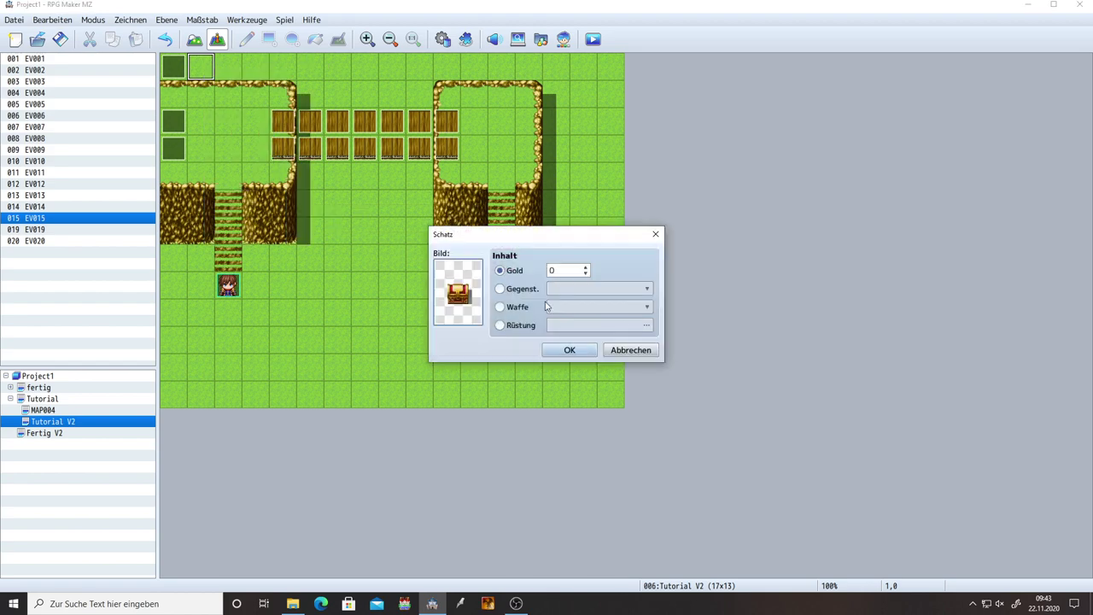
{"action": "double_click", "coordinate": [561, 272]}
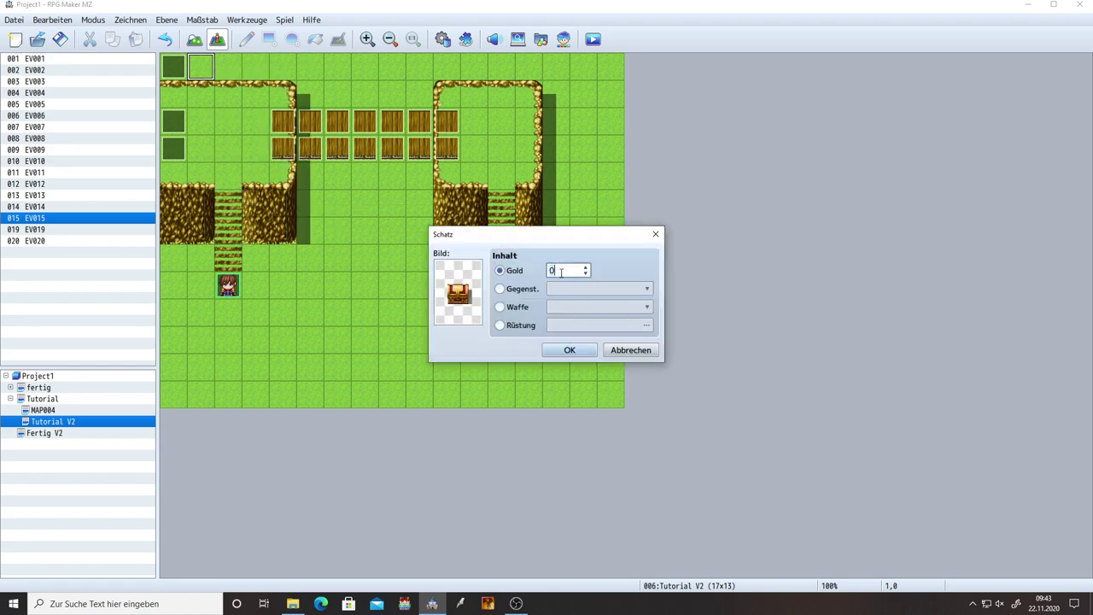
{"action": "left_click", "coordinate": [569, 350]}
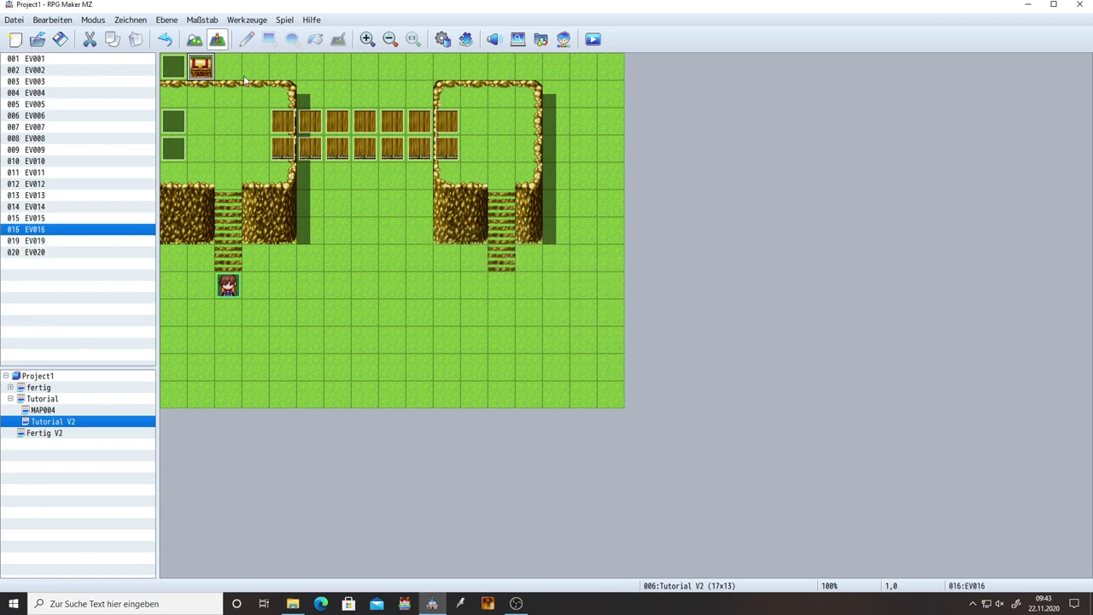
Step: Rename the treasure chest event EV016 as Schatz and confirm the change
{"action": "double_click", "coordinate": [201, 69]}
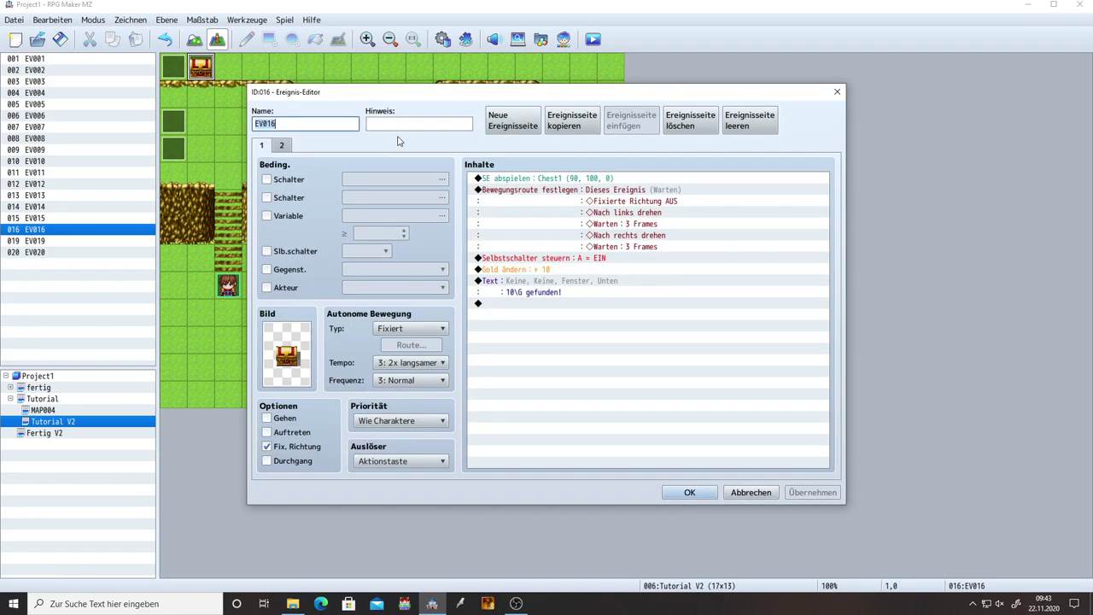
{"action": "key", "text": "BackSpace"}
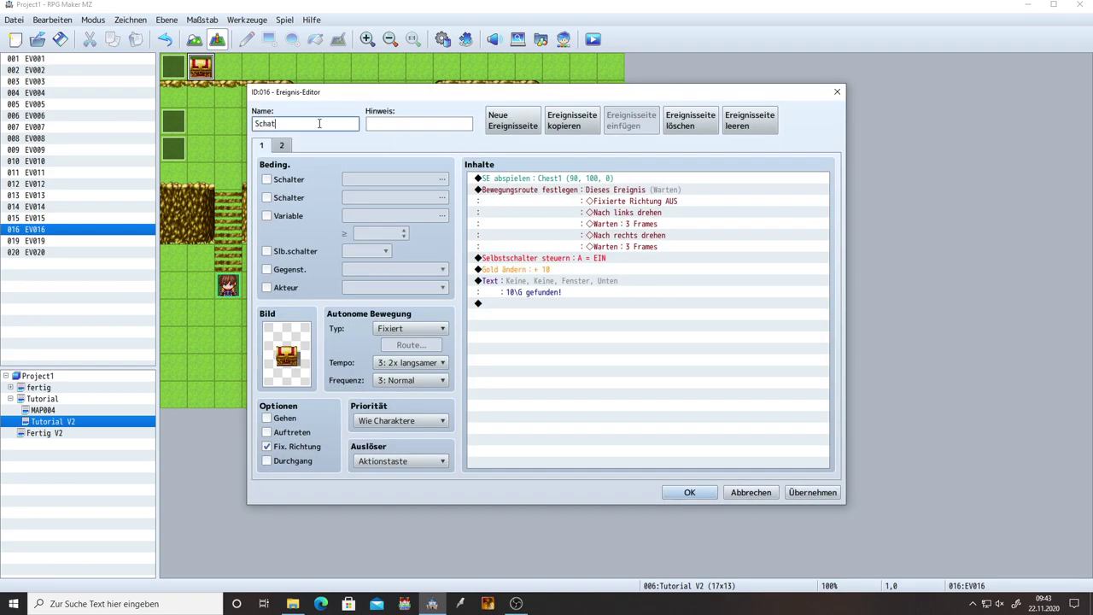
{"action": "key", "text": "Return"}
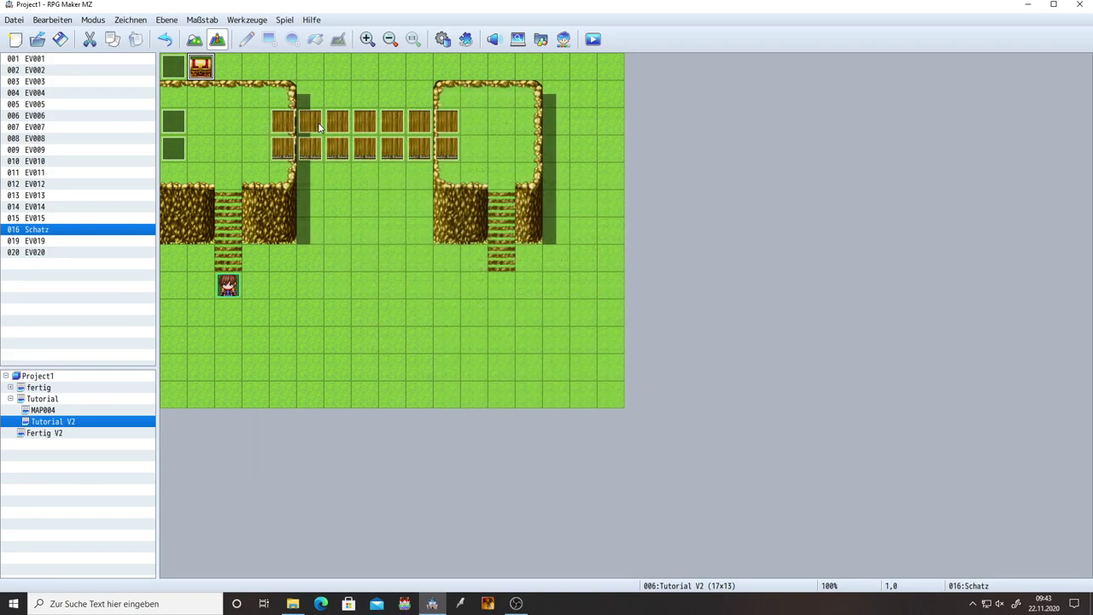
{"action": "left_click", "coordinate": [227, 67]}
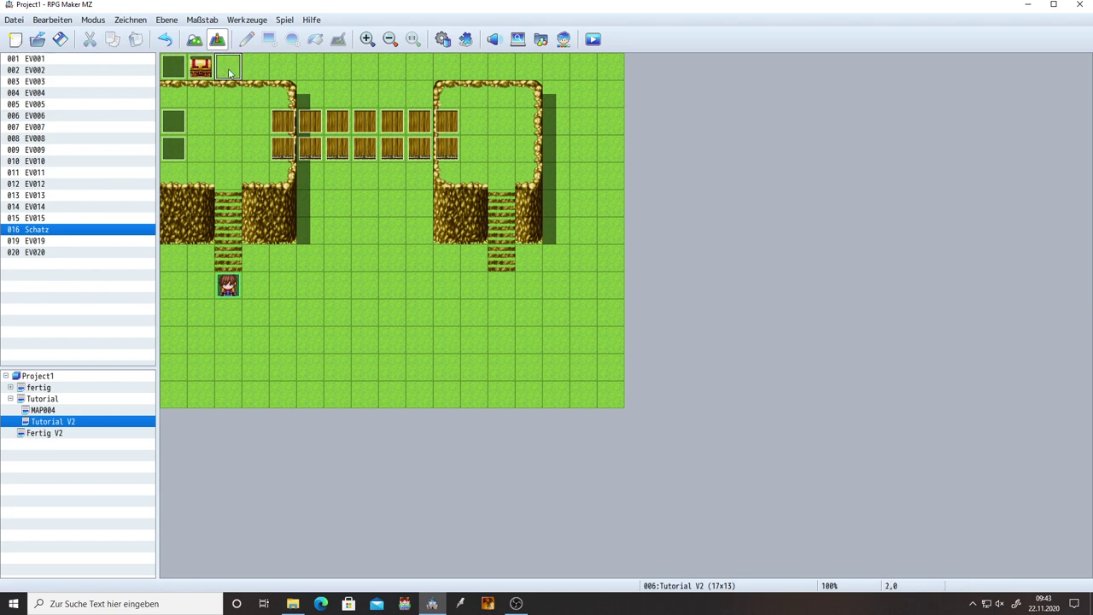
{"action": "left_click", "coordinate": [199, 68]}
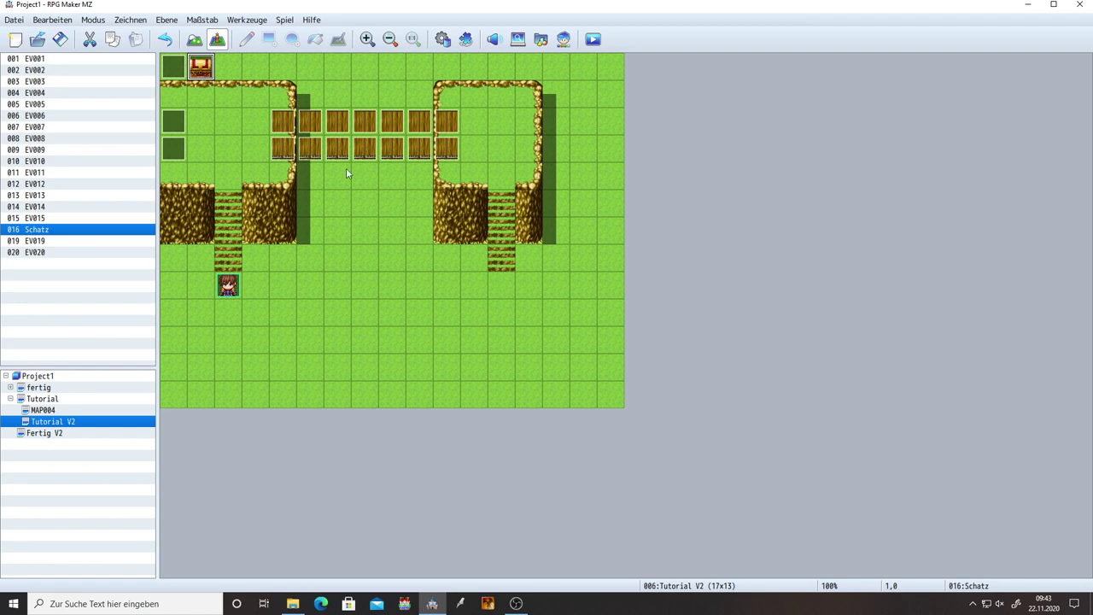
{"action": "left_click", "coordinate": [311, 150]}
{"action": "left_click", "coordinate": [199, 67]}
{"action": "mouse_move", "coordinate": [203, 77]}
{"action": "left_mouse_down"}
{"action": "mouse_move", "coordinate": [256, 149]}
{"action": "mouse_move", "coordinate": [201, 68]}
{"action": "left_mouse_up"}
{"action": "left_click", "coordinate": [227, 68]}
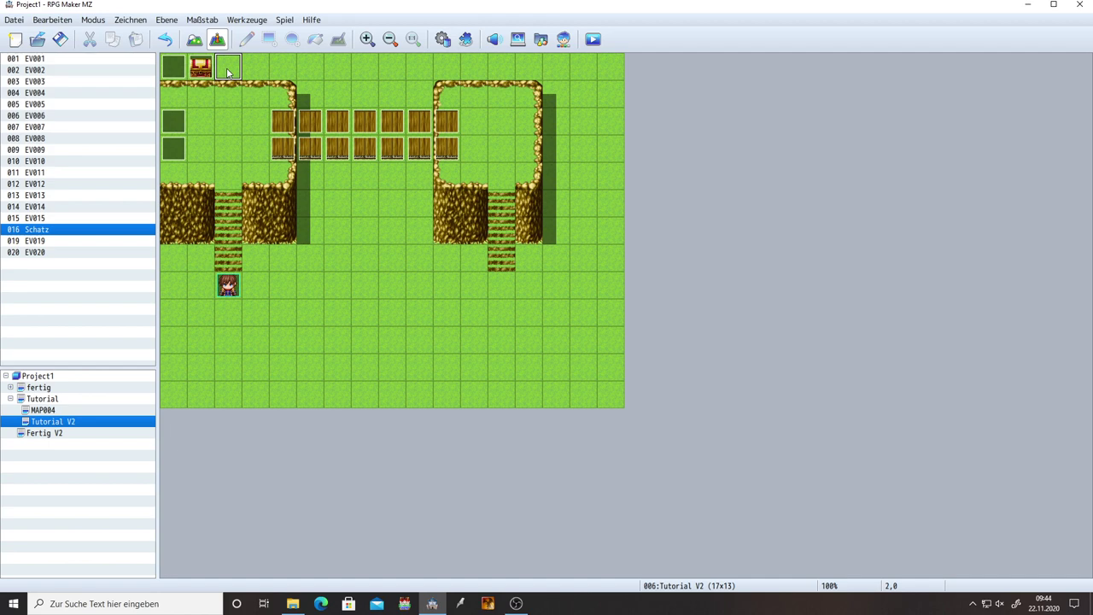
{"action": "left_click", "coordinate": [192, 71]}
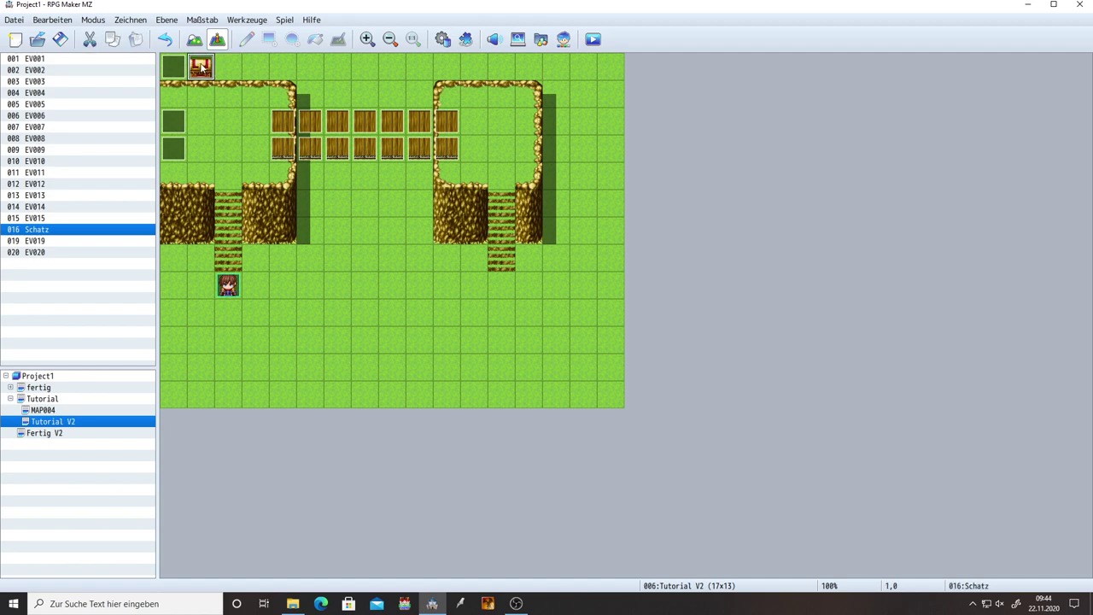
Step: Create event EV017 at tile (2,0) beside the chest, set its trigger to Autorun, and apply
{"action": "left_click", "coordinate": [227, 69]}
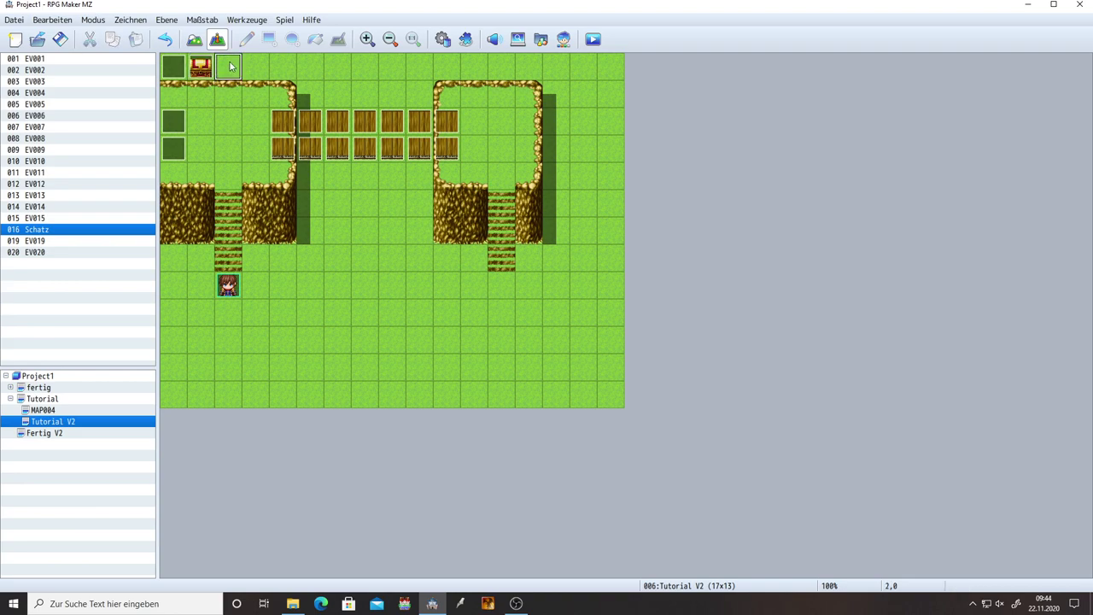
{"action": "double_click", "coordinate": [230, 66]}
{"action": "left_click", "coordinate": [414, 461]}
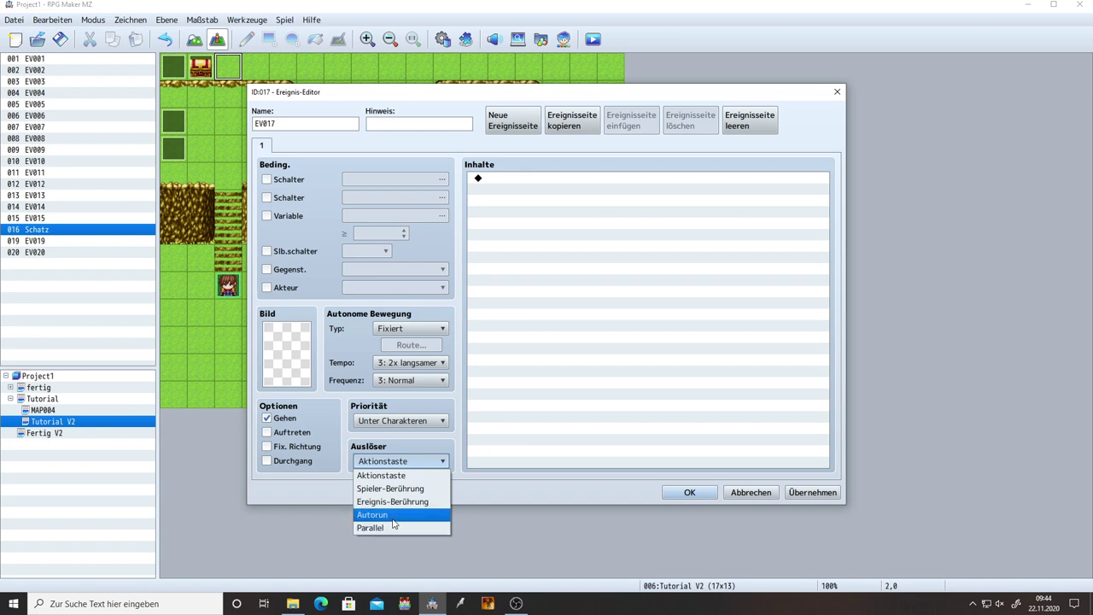
{"action": "left_click", "coordinate": [394, 523]}
{"action": "left_click", "coordinate": [786, 494]}
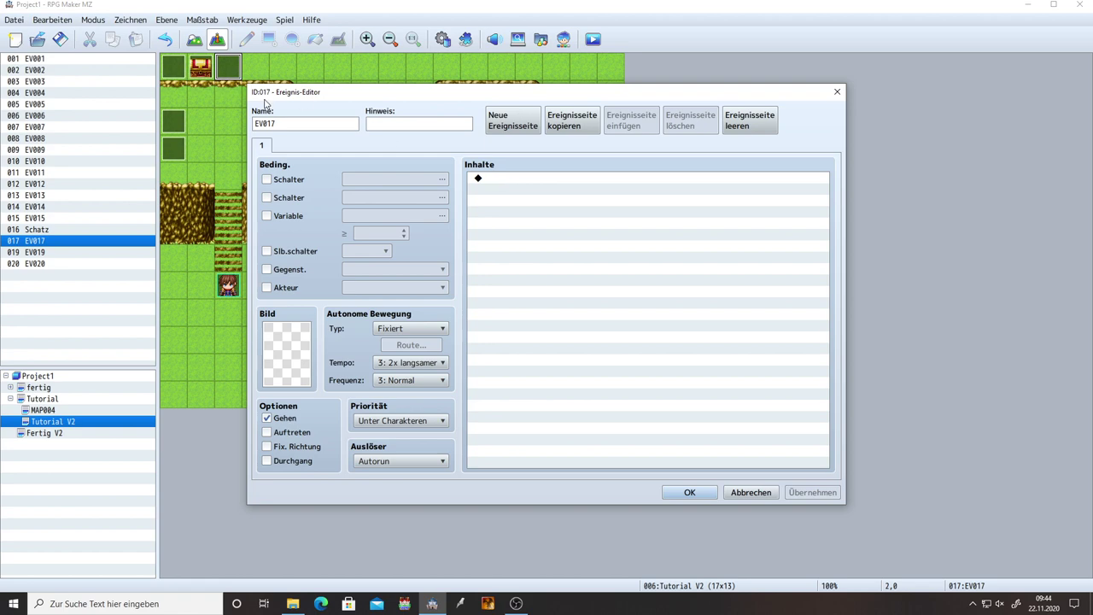
Step: Add an Ereignisstandort festlegen command to EV017 that places Schatz at (5,3) on the current map, and apply
{"action": "double_click", "coordinate": [514, 179]}
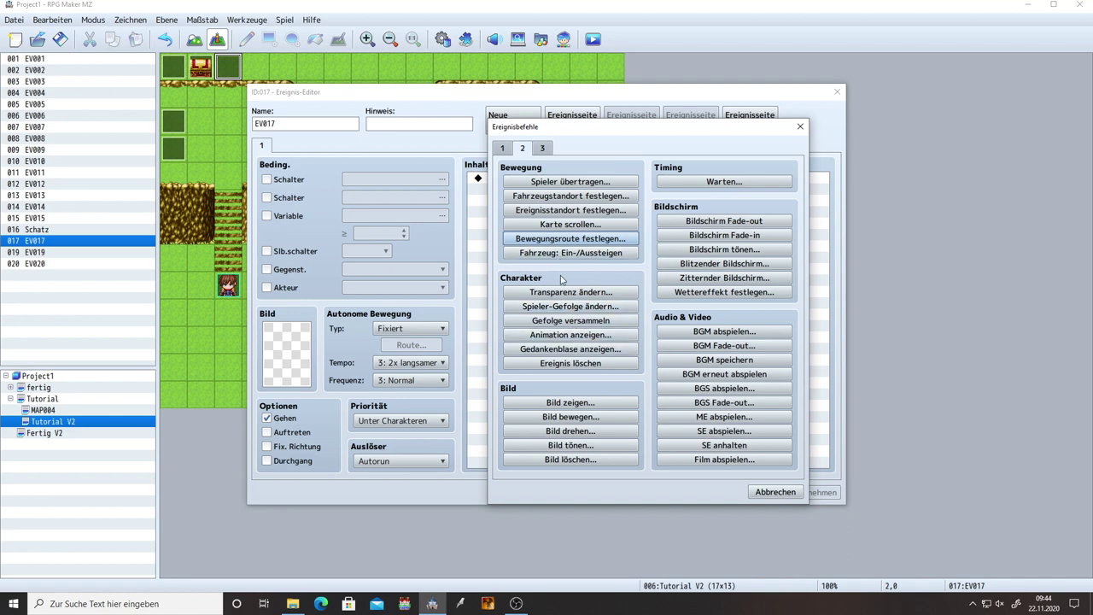
{"action": "left_click", "coordinate": [541, 212]}
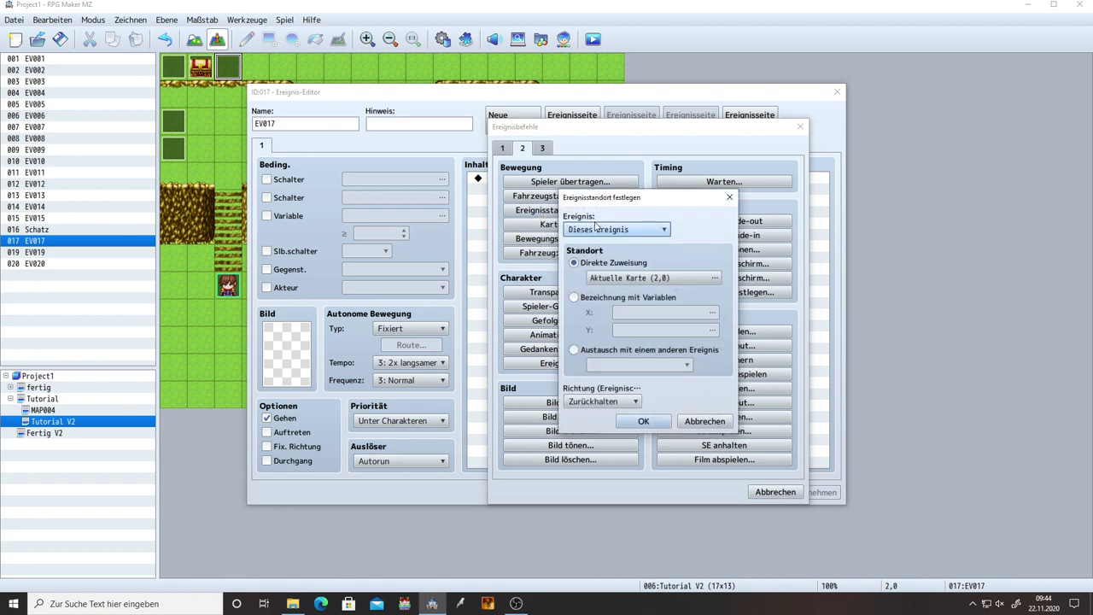
{"action": "left_click", "coordinate": [604, 229]}
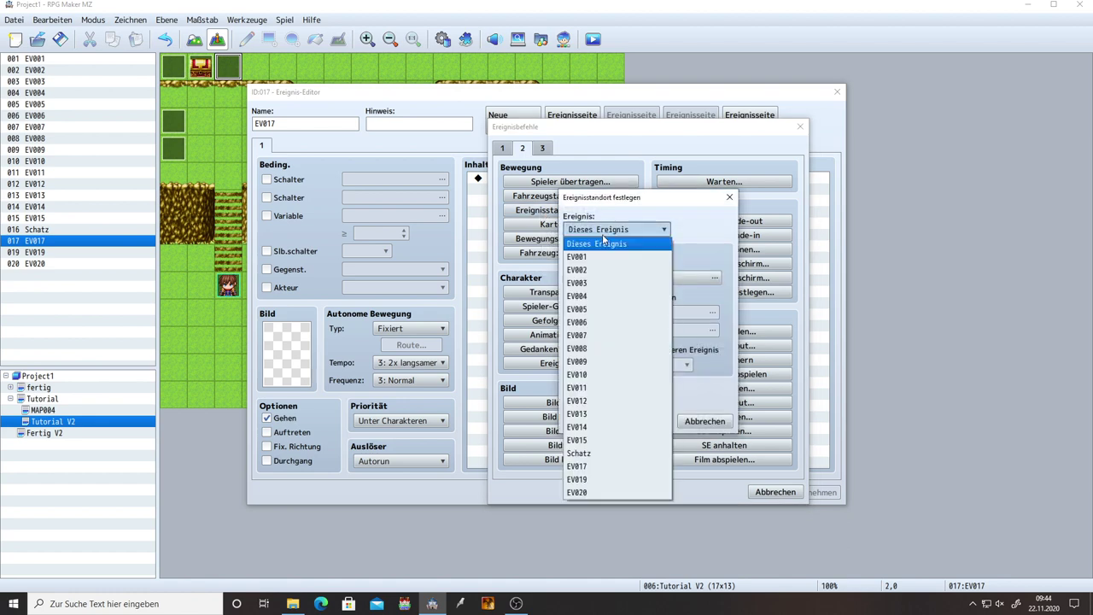
{"action": "left_click", "coordinate": [587, 454]}
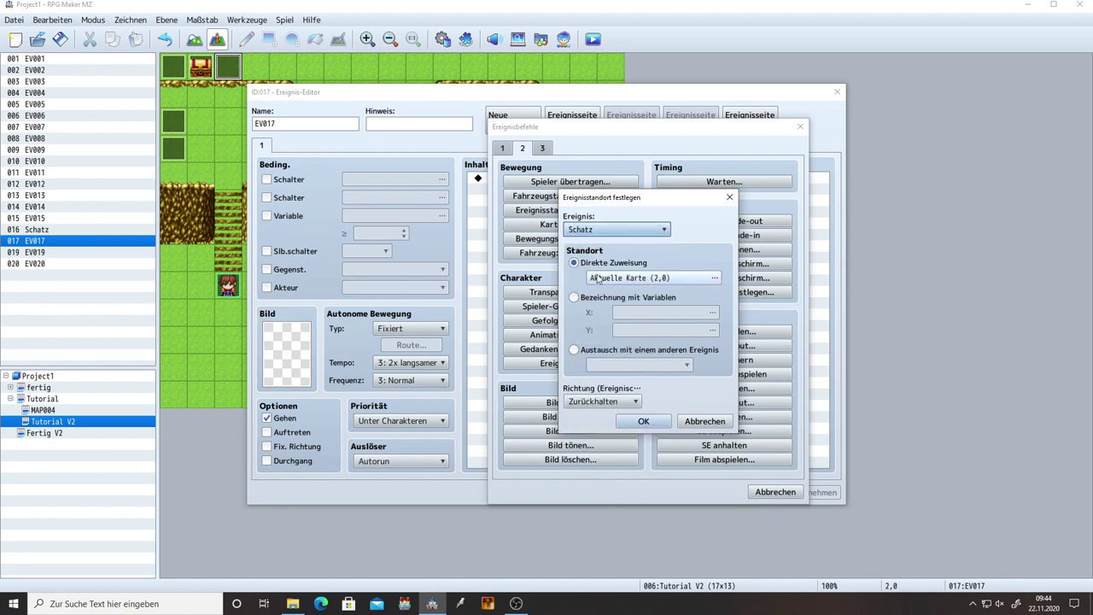
{"action": "left_click", "coordinate": [620, 278]}
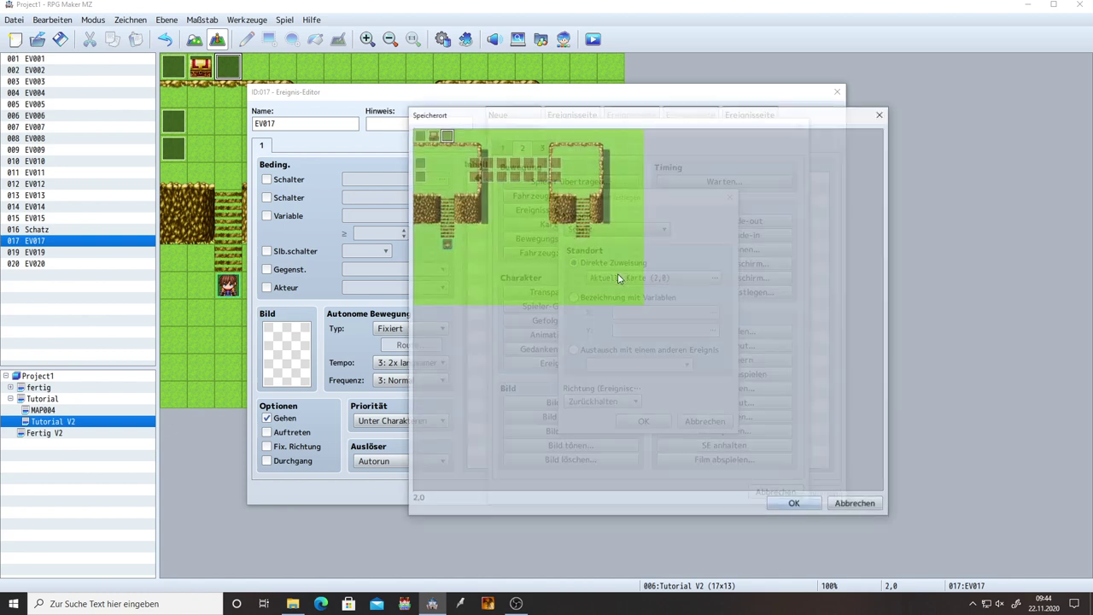
{"action": "double_click", "coordinate": [491, 178]}
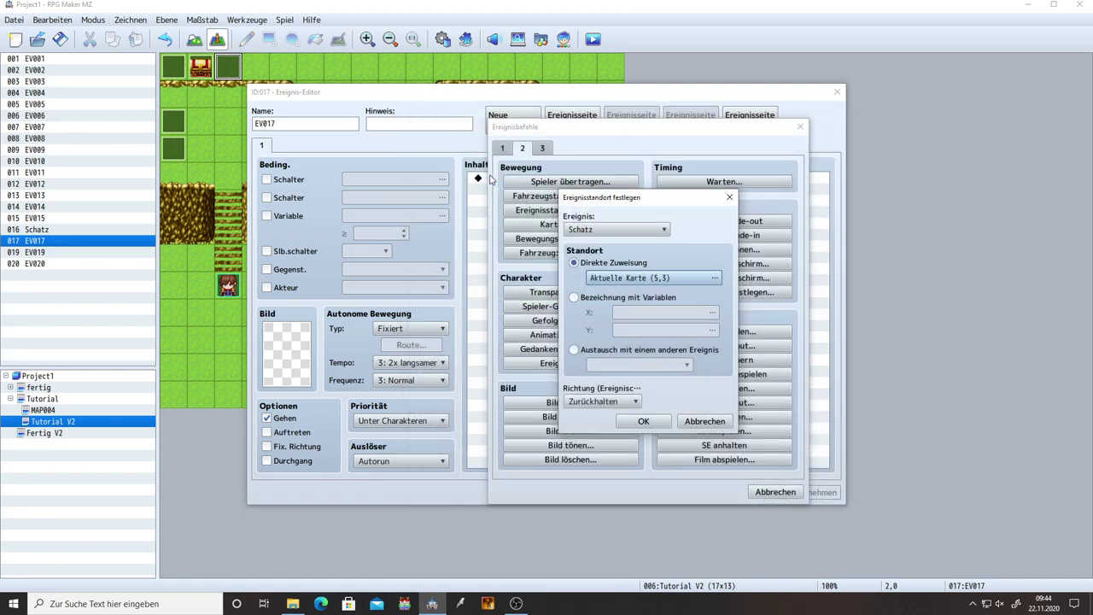
{"action": "left_click", "coordinate": [647, 421]}
{"action": "left_click", "coordinate": [801, 494]}
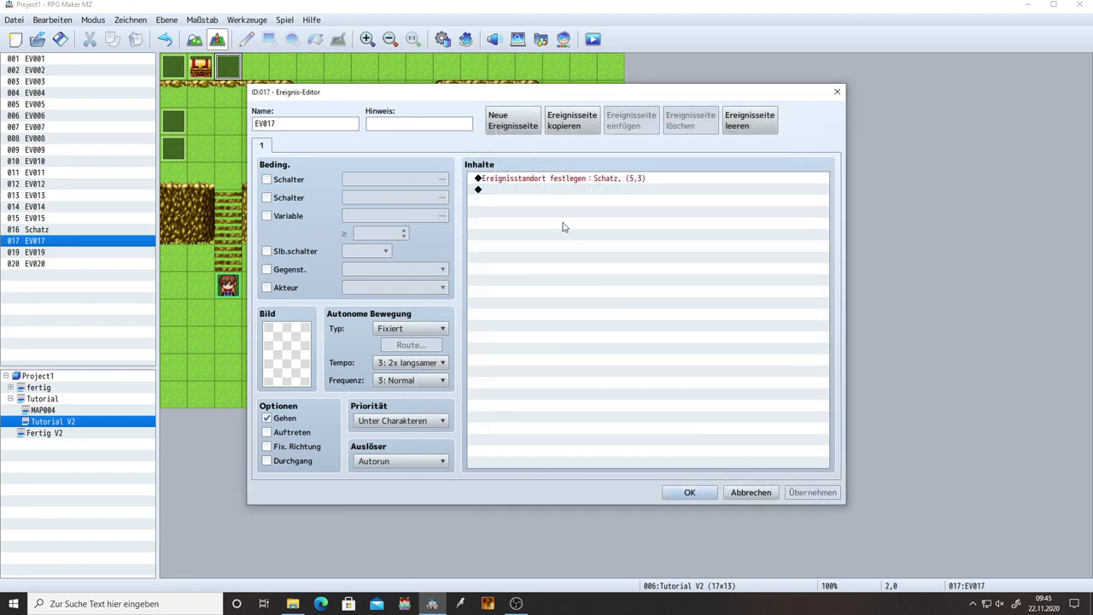
Step: Add an Ereignis löschen command after the location command in EV017 and apply the change
{"action": "double_click", "coordinate": [534, 195]}
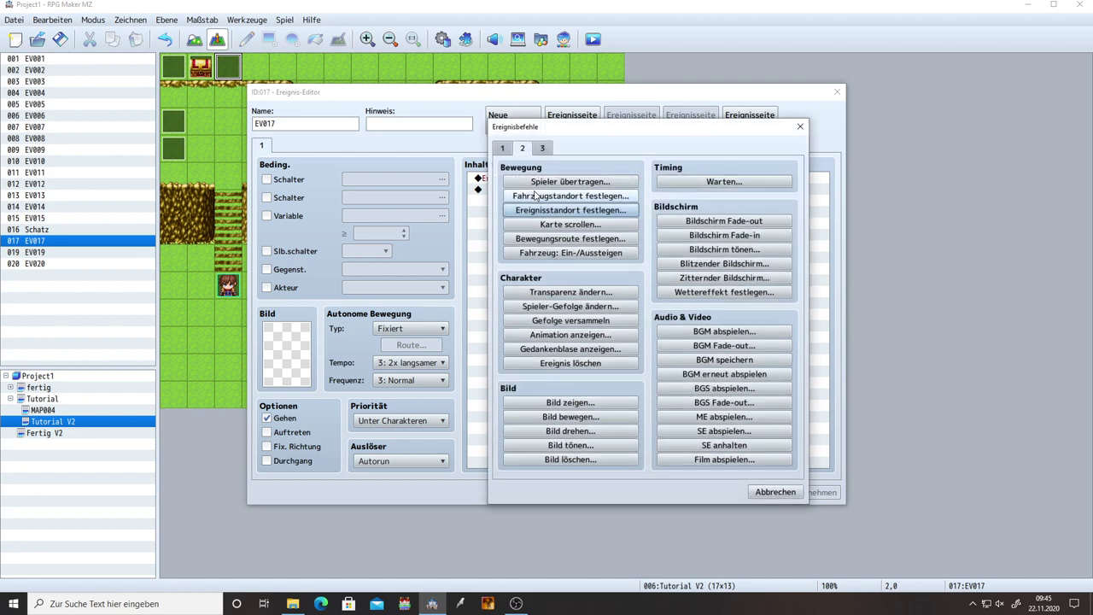
{"action": "left_click", "coordinate": [585, 368]}
{"action": "left_click", "coordinate": [803, 492]}
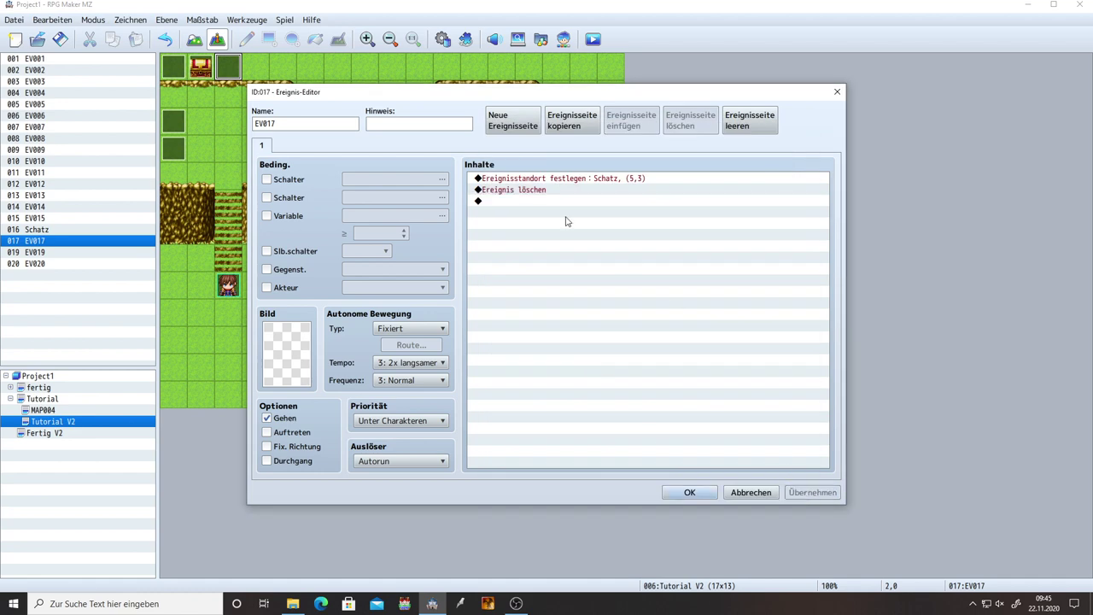
{"action": "left_click", "coordinate": [288, 180]}
{"action": "left_click", "coordinate": [291, 181]}
{"action": "left_click", "coordinate": [286, 181]}
{"action": "left_click", "coordinate": [285, 180]}
{"action": "left_click", "coordinate": [290, 252]}
{"action": "left_click", "coordinate": [289, 253]}
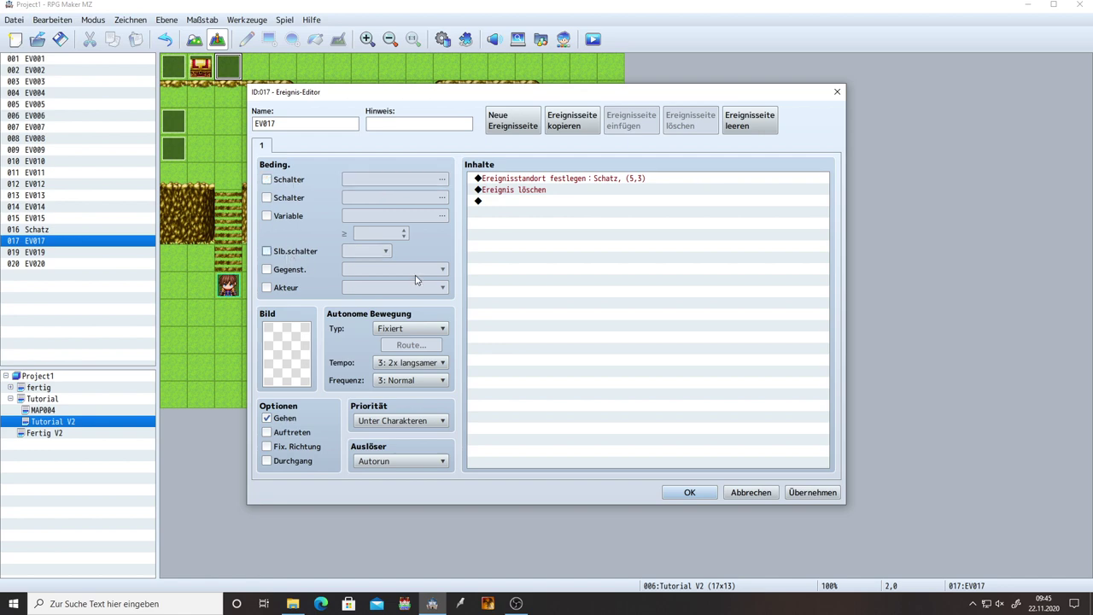
{"action": "left_click", "coordinate": [512, 120]}
{"action": "left_click", "coordinate": [702, 125]}
{"action": "left_click", "coordinate": [792, 496]}
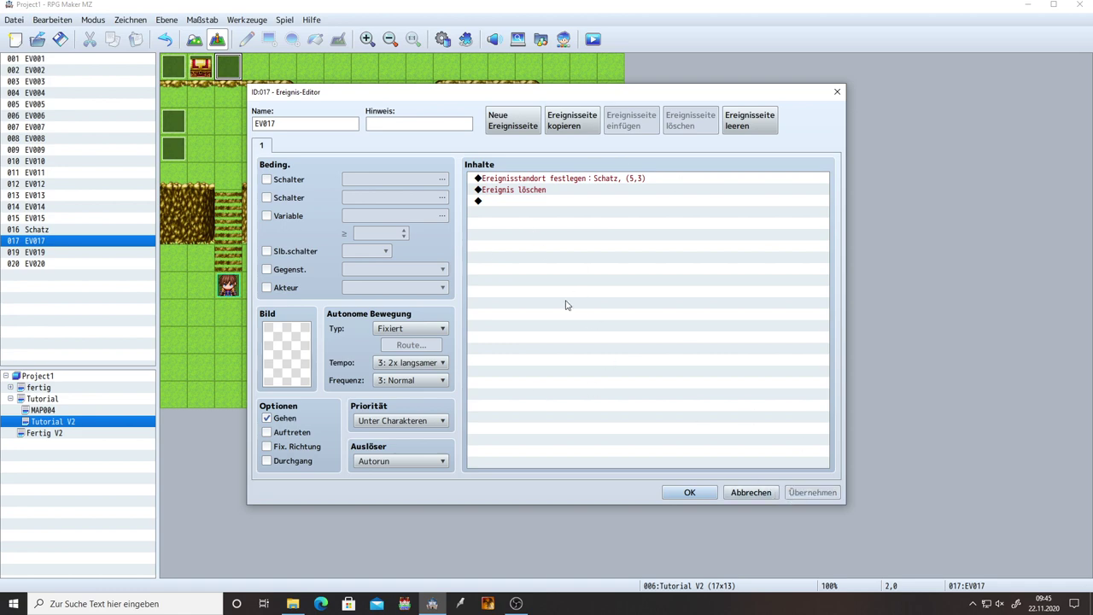
Step: Confirm the autorun event EV017 with its location and erase commands
{"action": "left_click", "coordinate": [519, 195]}
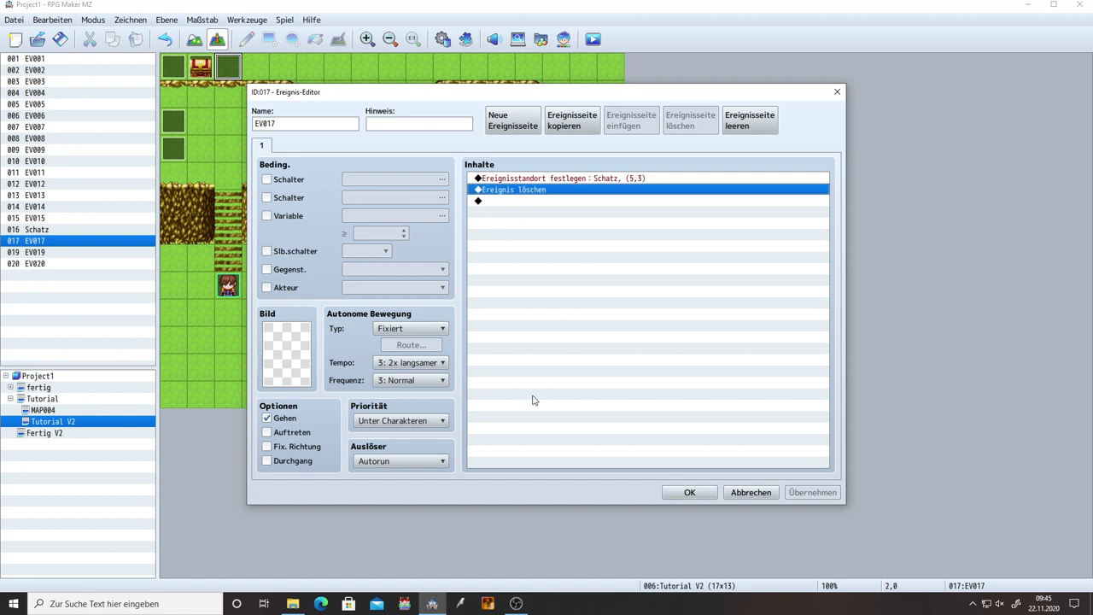
{"action": "left_click", "coordinate": [689, 492]}
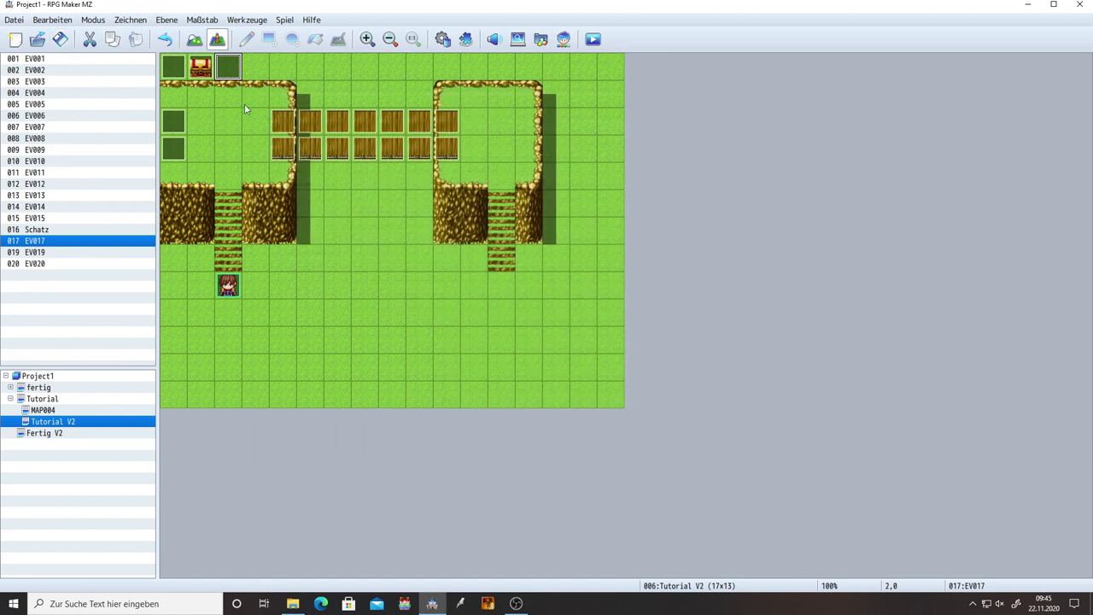
Step: Start a playtest and walk the party underneath the bridge and back out on its south side
{"action": "left_click", "coordinate": [593, 40]}
{"action": "key", "text": "Return"}
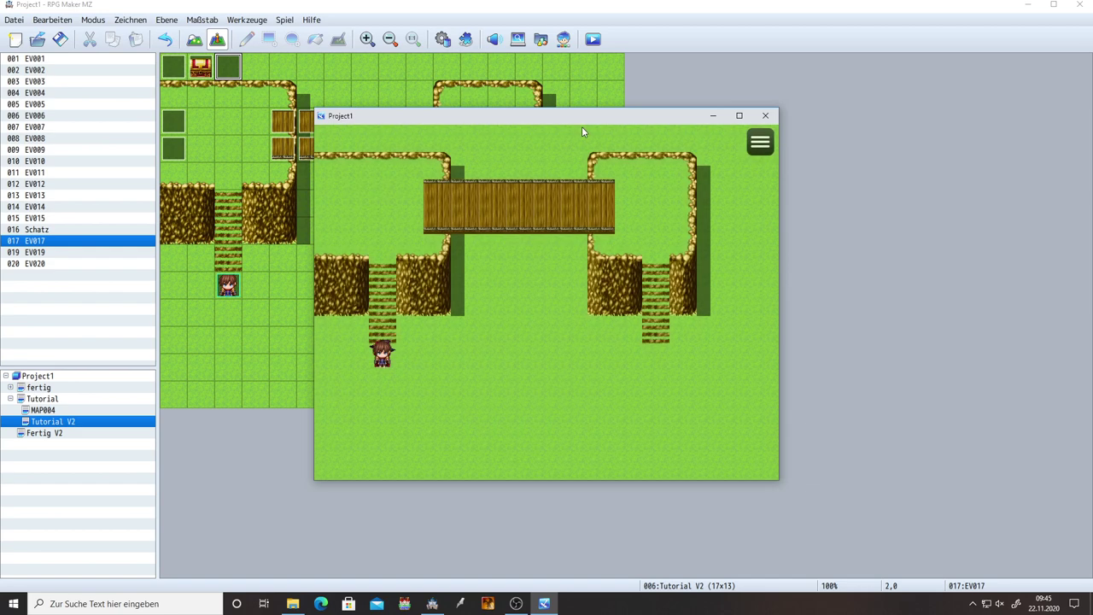
{"action": "key", "text": "Right"}
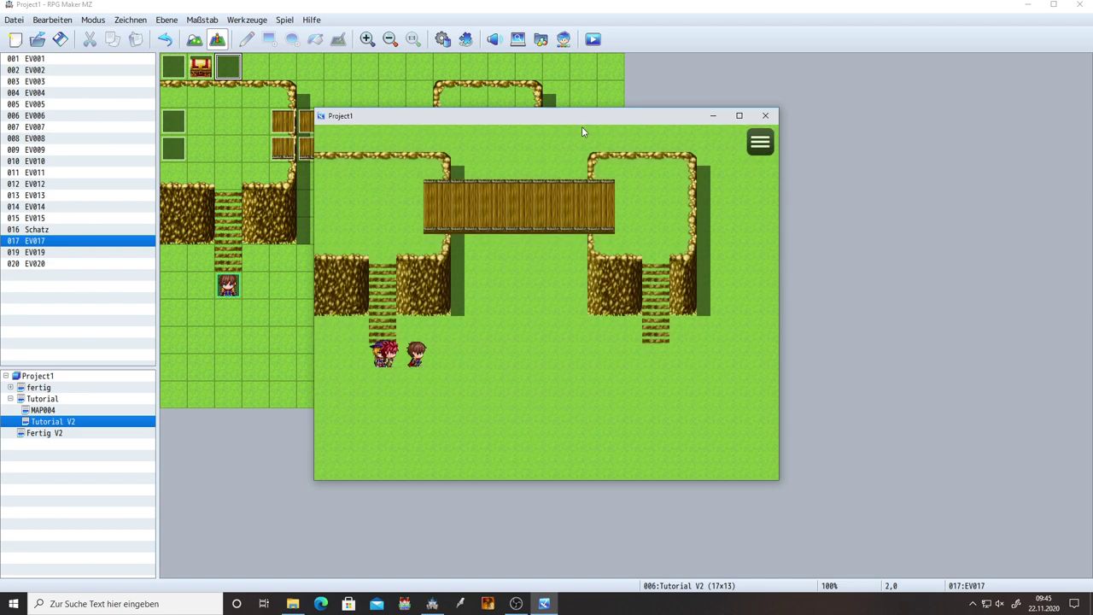
{"action": "key", "text": "Up"}
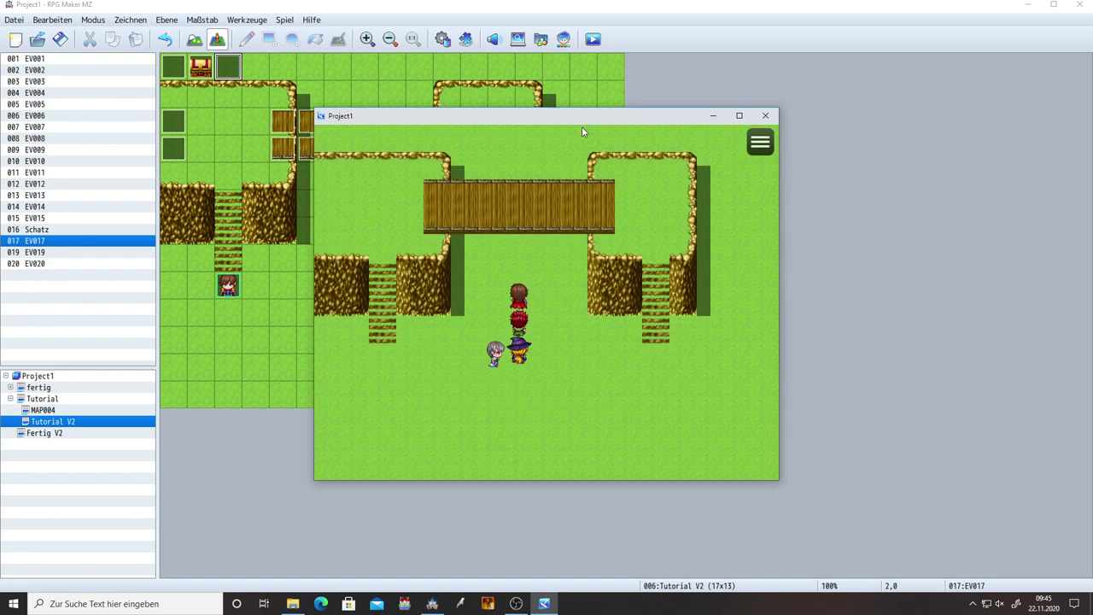
{"action": "key", "text": "Left"}
{"action": "key", "text": "Down"}
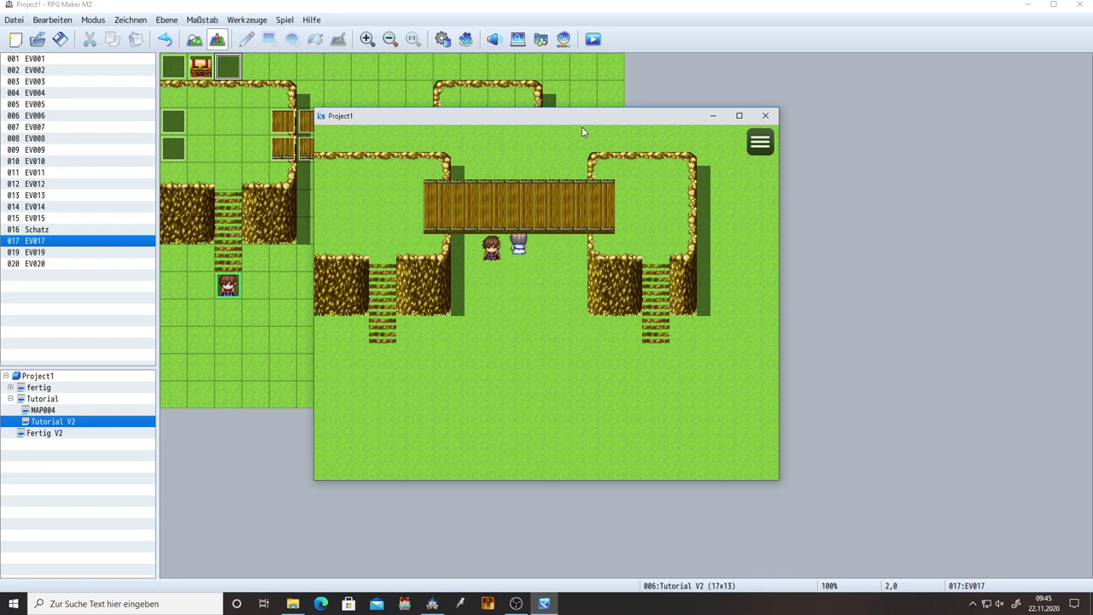
{"action": "key", "text": "Down"}
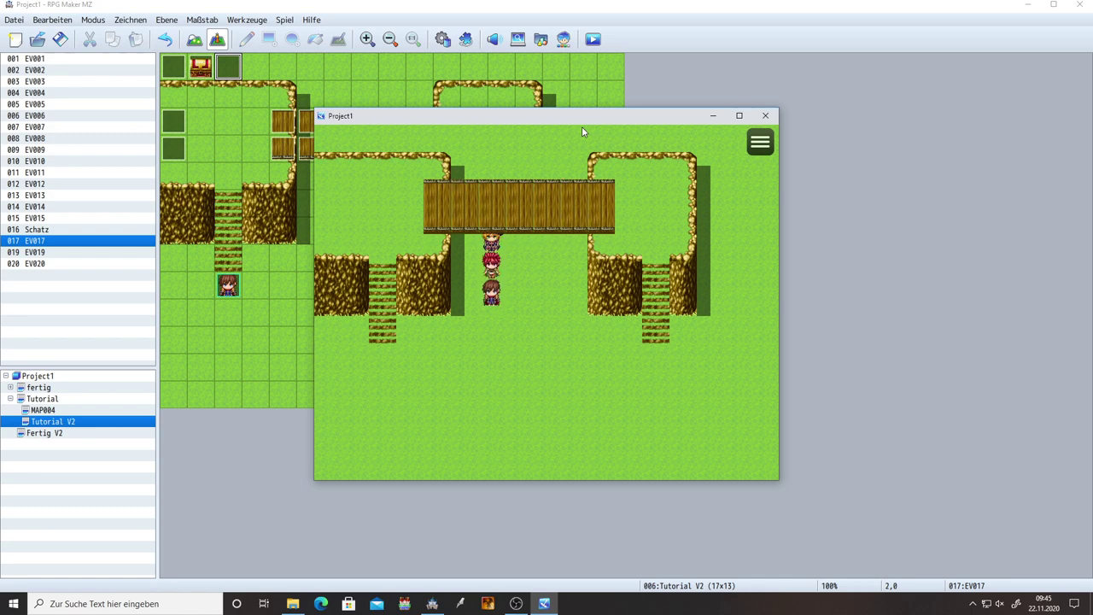
Step: Lead the party up the western stairs onto the plateau and towards the bridge entrance to check the chest display
{"action": "key", "text": "Left"}
{"action": "key", "text": "Left"}
{"action": "key", "text": "Up"}
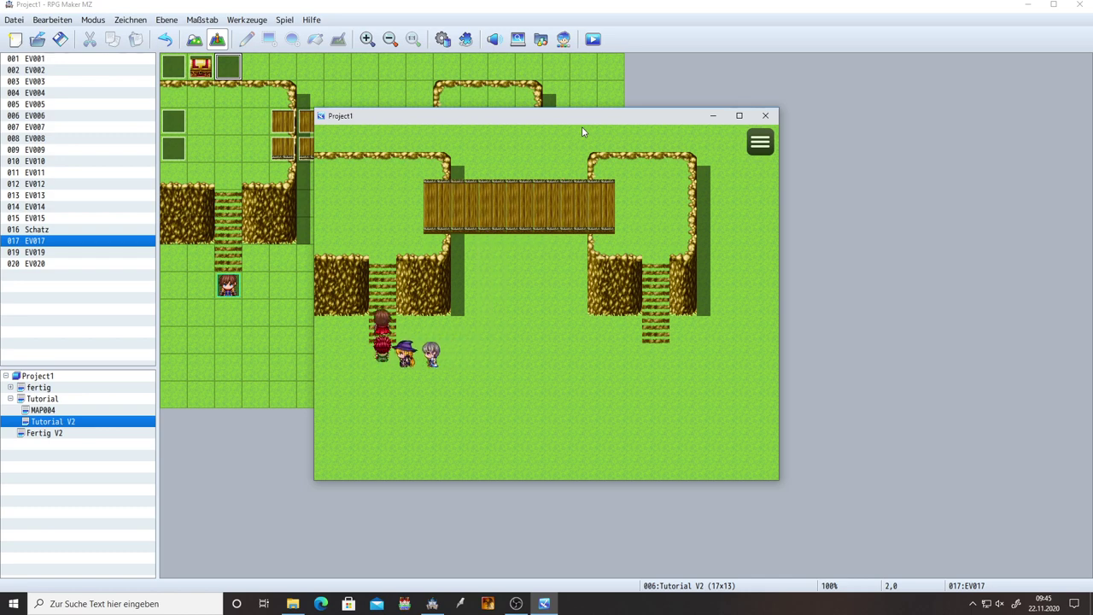
{"action": "key", "text": "Right"}
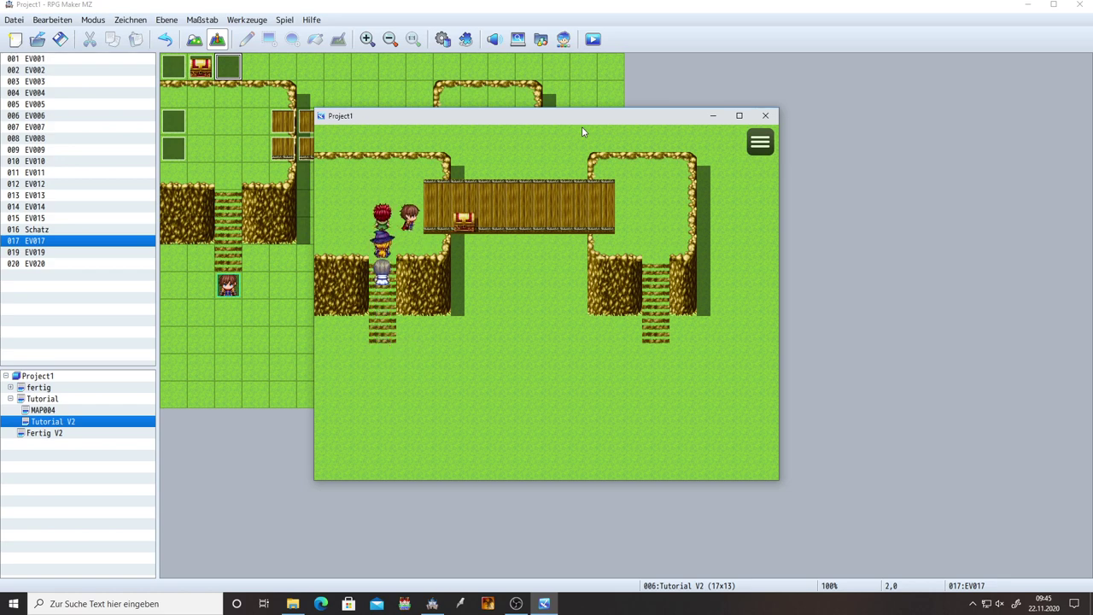
Step: Return the party down the western stairs and check the chest from the ground south of the bridge
{"action": "key", "text": "Down"}
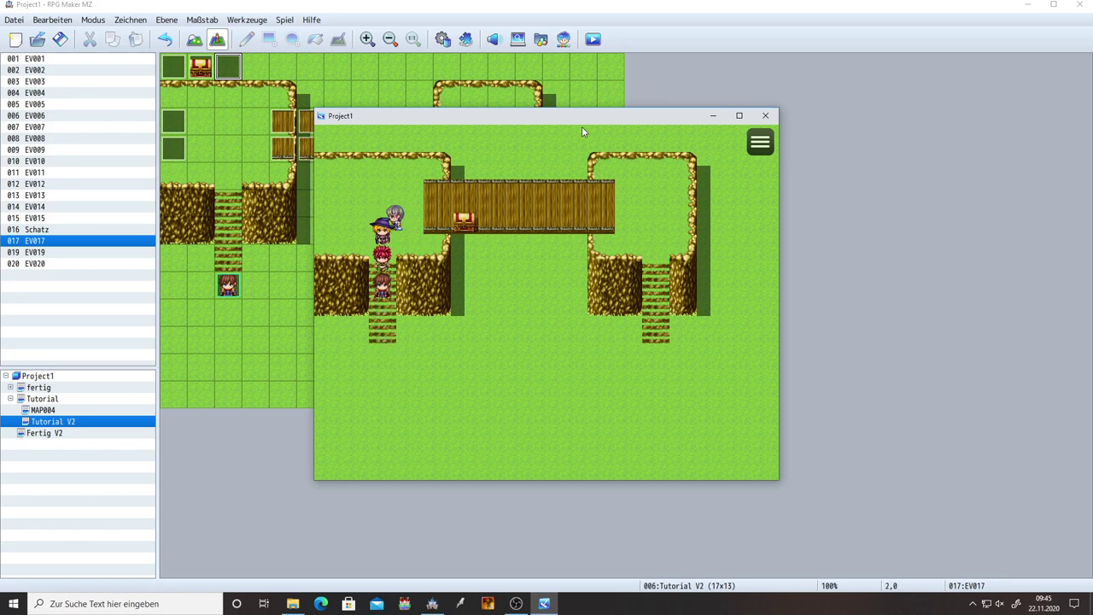
{"action": "key", "text": "Right"}
{"action": "key", "text": "Up"}
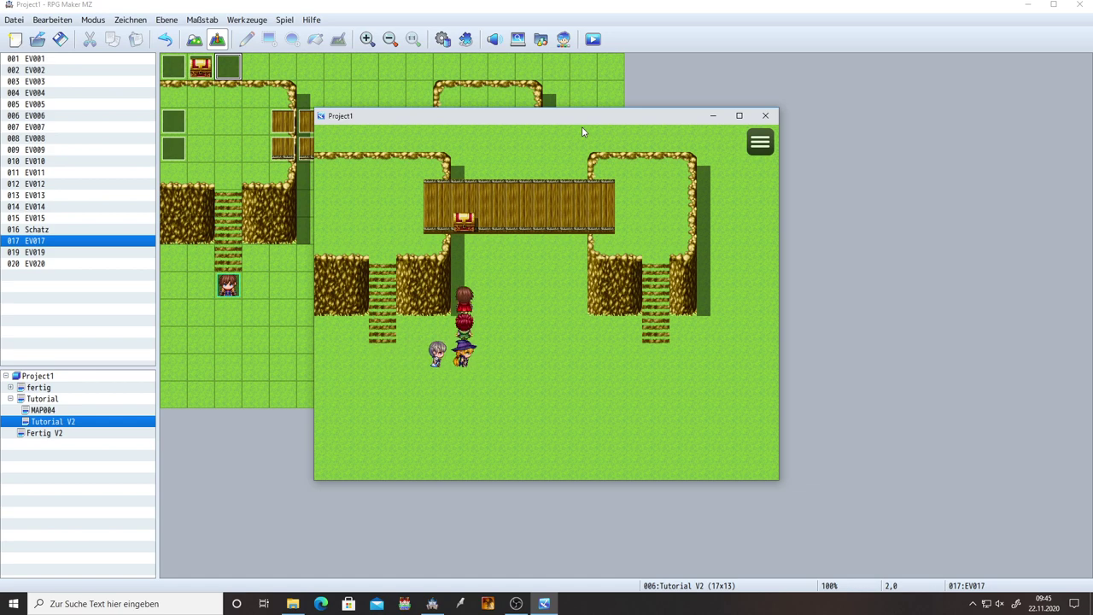
{"action": "key", "text": "Down"}
{"action": "key", "text": "Left"}
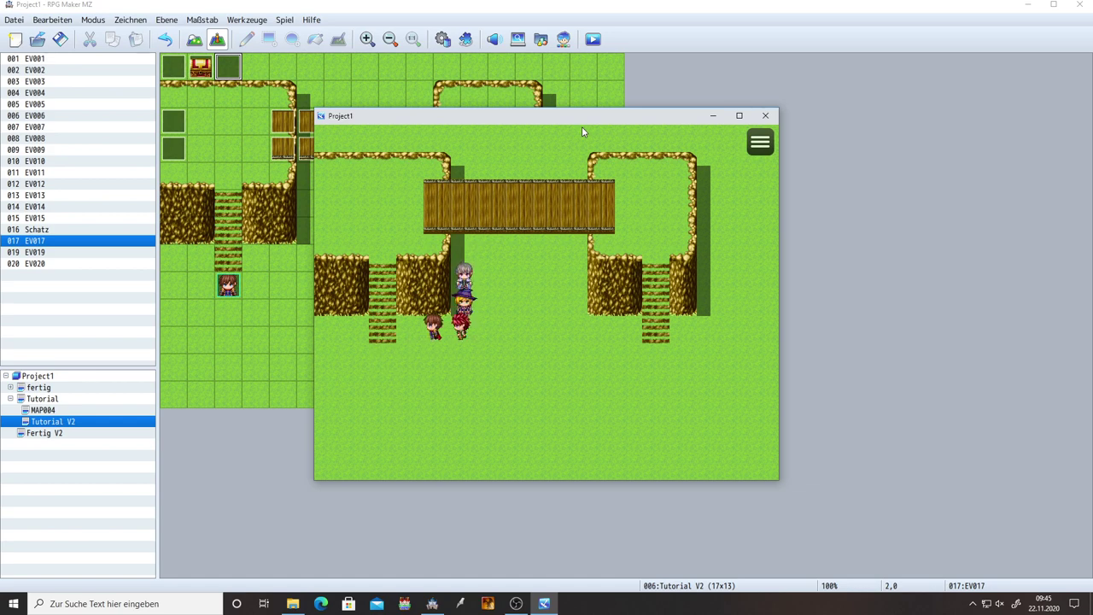
Step: Climb the western stairs again and compare the chest display while moving around on the plateau
{"action": "key", "text": "Up"}
{"action": "key", "text": "Up"}
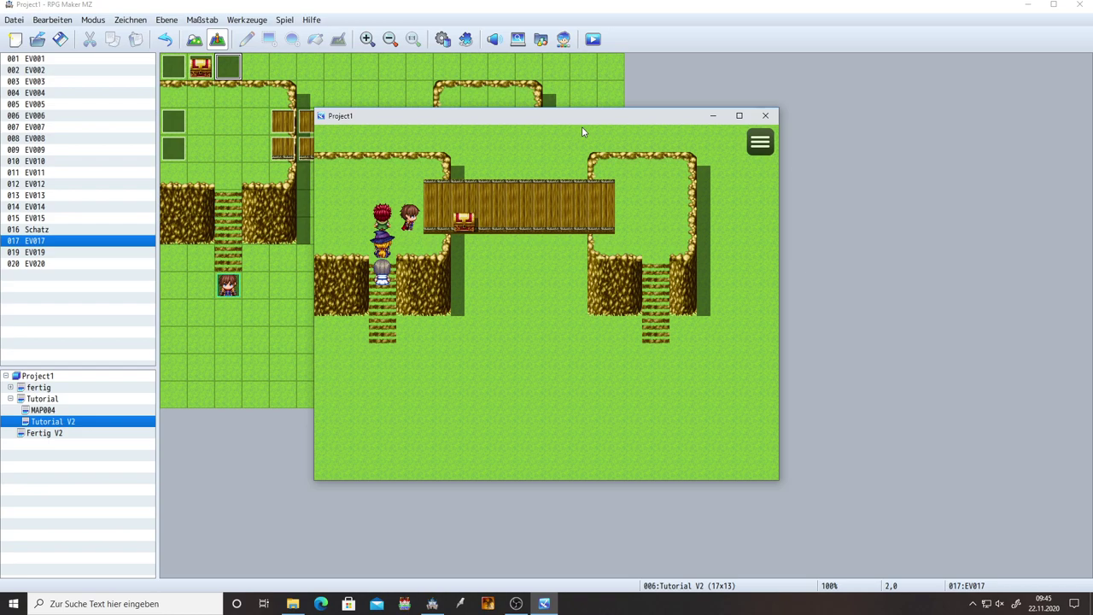
{"action": "key", "text": "Left"}
{"action": "key", "text": "Down"}
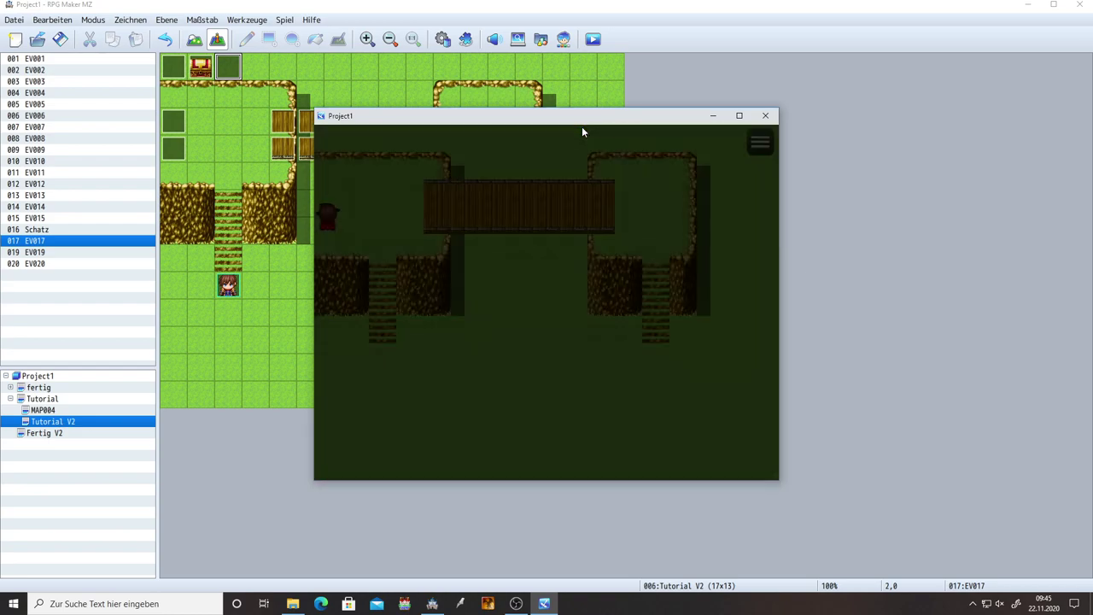
{"action": "key", "text": "Right"}
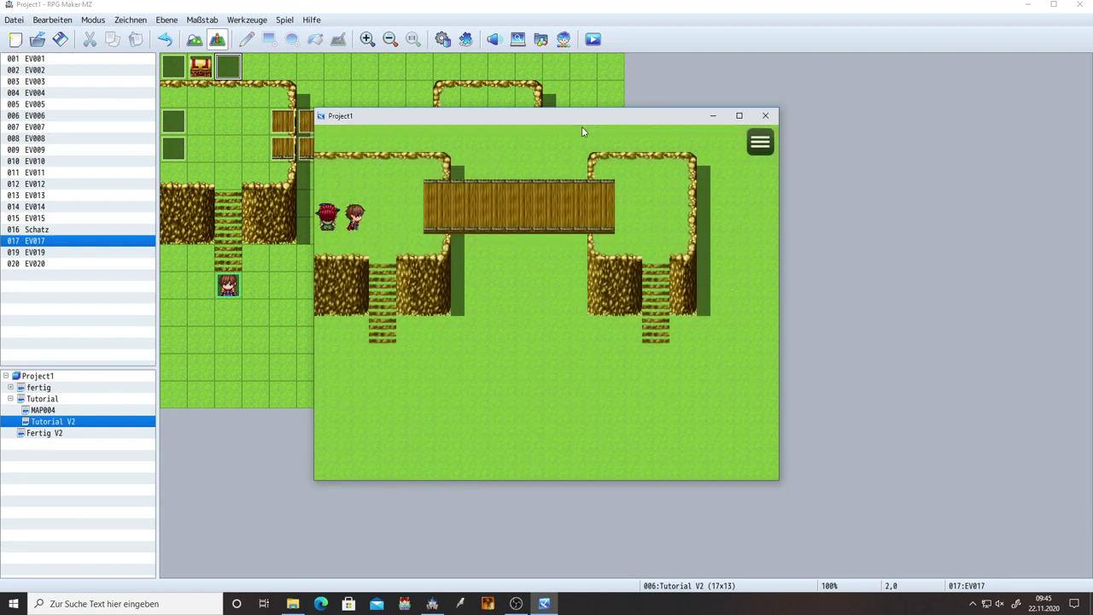
Step: Inspect the playtest debug screen from the plateau and return to the map
{"action": "key", "text": "F9"}
{"action": "key", "text": "Return"}
{"action": "key", "text": "Return"}
{"action": "key", "text": "Escape"}
{"action": "key", "text": "Escape"}
{"action": "key", "text": "Right"}
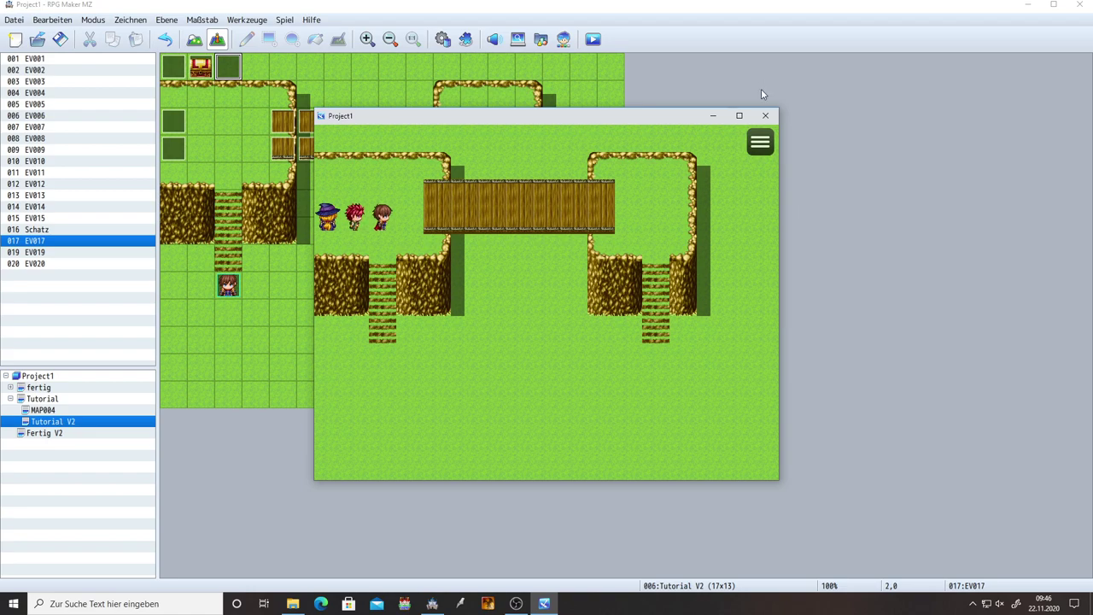
Step: Restart the playtest, inspect the debug screen repeatedly from the starting position, and end the playtest
{"action": "left_click", "coordinate": [765, 115]}
{"action": "left_click", "coordinate": [593, 40]}
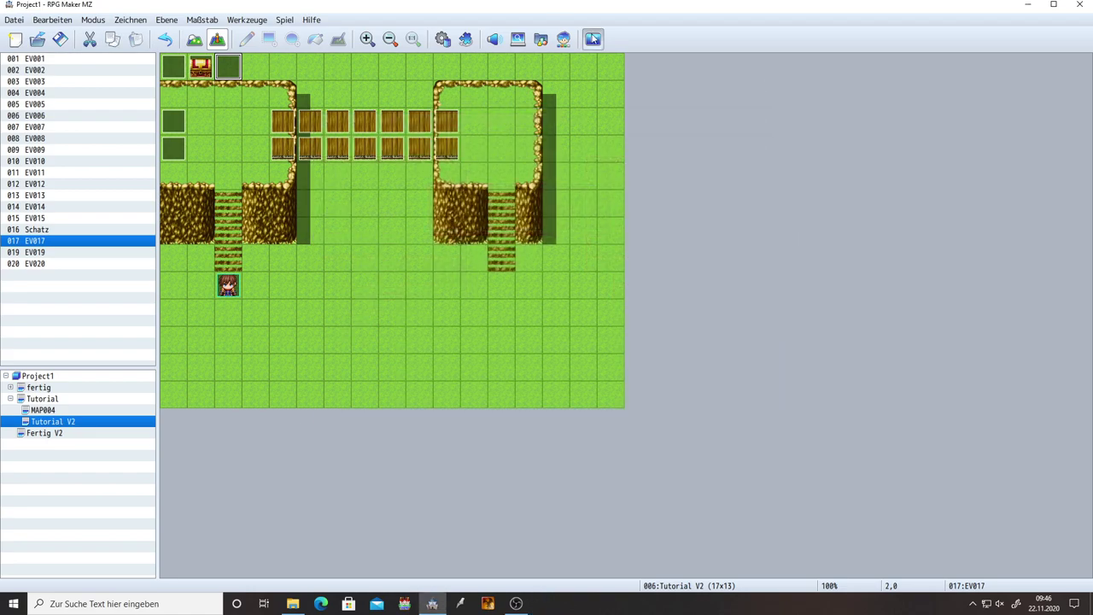
{"action": "key", "text": "Up"}
{"action": "key", "text": "Return"}
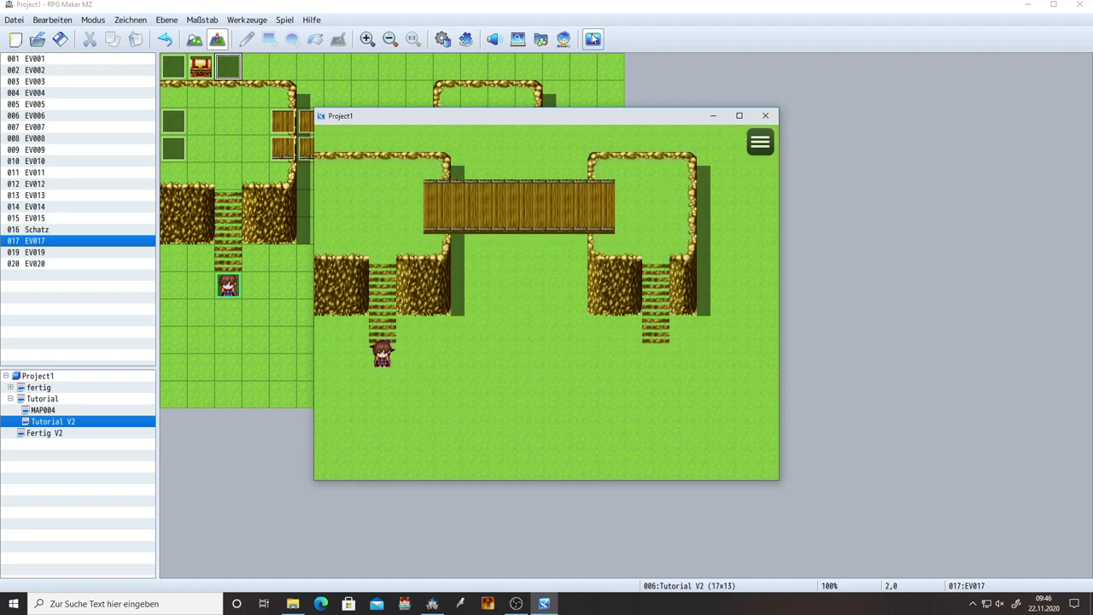
{"action": "key", "text": "F9"}
{"action": "key", "text": "Return"}
{"action": "key", "text": "Return"}
{"action": "key", "text": "Escape"}
{"action": "key", "text": "Escape"}
{"action": "key", "text": "F9"}
{"action": "key", "text": "Return"}
{"action": "key", "text": "Return"}
{"action": "key", "text": "Escape"}
{"action": "key", "text": "Escape"}
{"action": "key", "text": "F9"}
{"action": "key", "text": "Return"}
{"action": "key", "text": "Return"}
{"action": "key", "text": "Escape"}
{"action": "key", "text": "Escape"}
{"action": "left_click", "coordinate": [765, 115]}
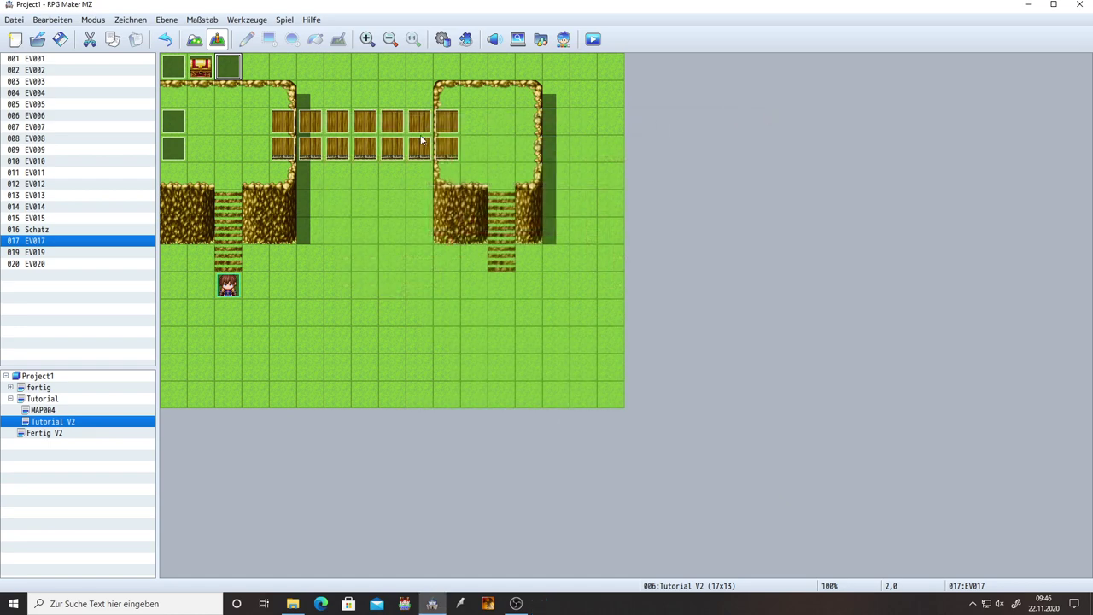
Step: Add a third page without an image to the Schatz event, conditioned on switch 0001 Auf Brücke, and confirm
{"action": "left_click", "coordinate": [255, 74]}
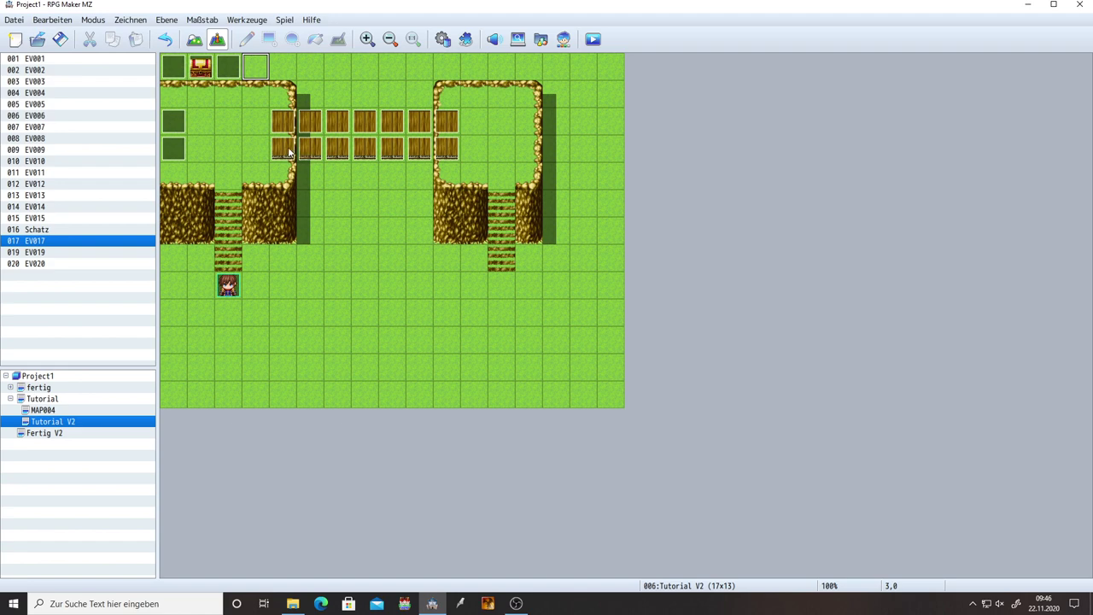
{"action": "double_click", "coordinate": [201, 68]}
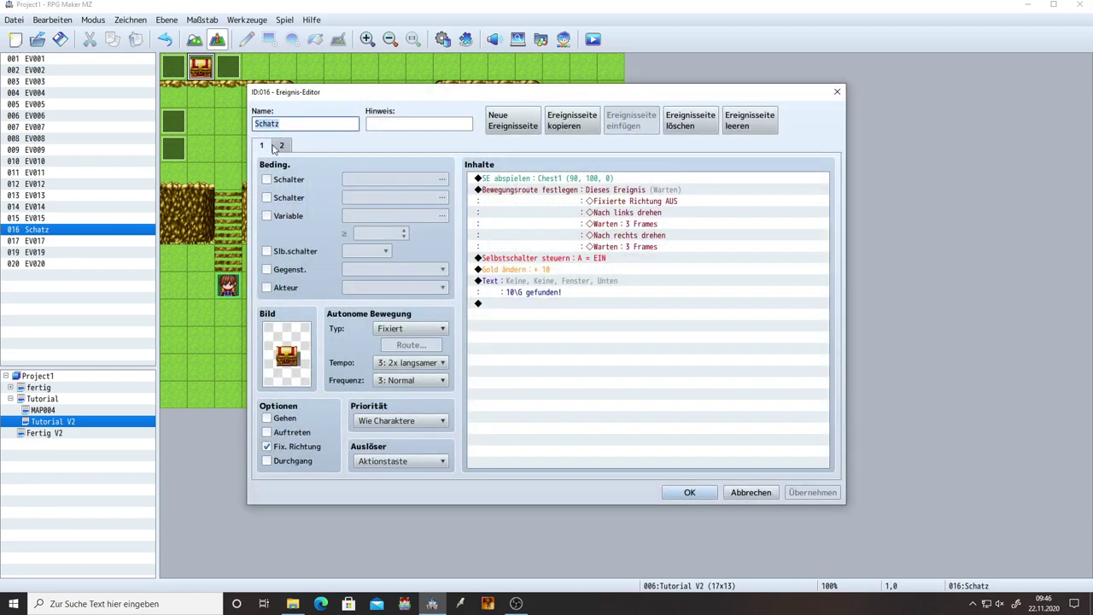
{"action": "left_click", "coordinate": [281, 146]}
{"action": "left_click", "coordinate": [262, 146]}
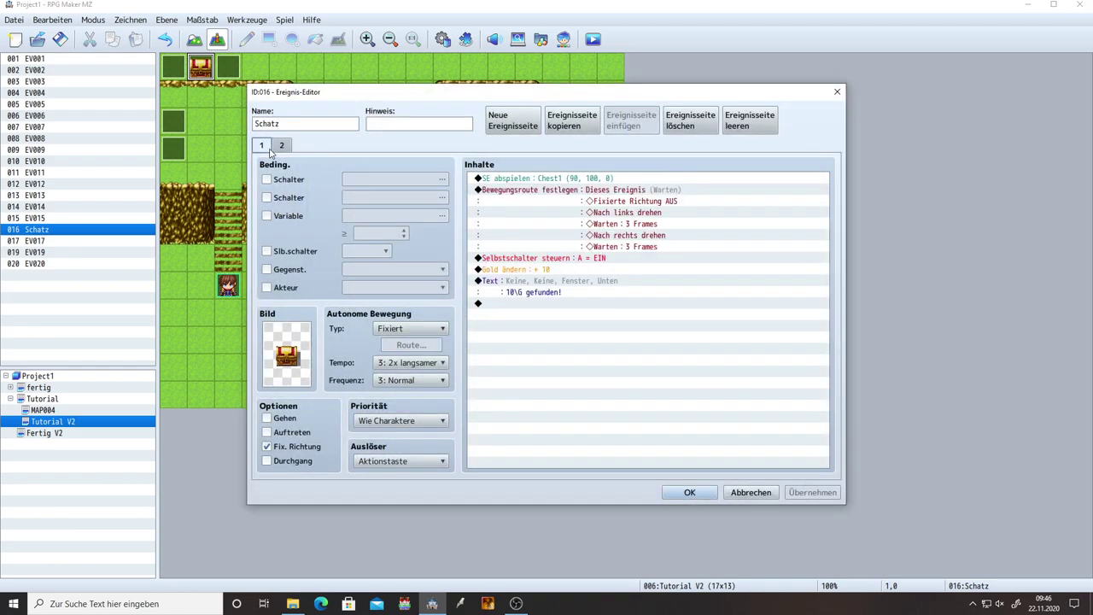
{"action": "left_click", "coordinate": [282, 146]}
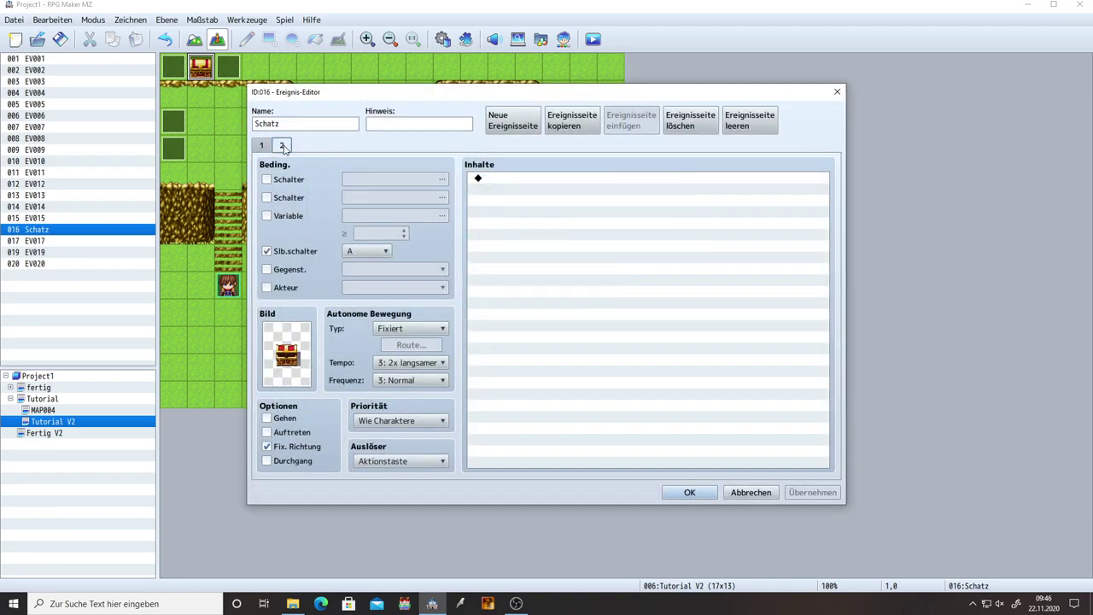
{"action": "left_click", "coordinate": [518, 126]}
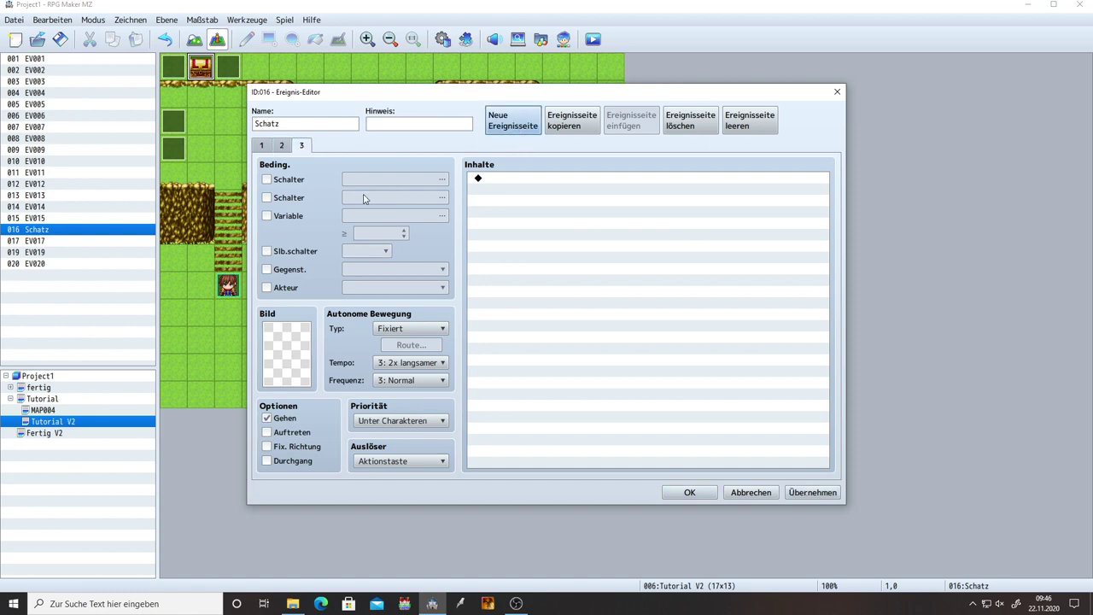
{"action": "left_click", "coordinate": [291, 180]}
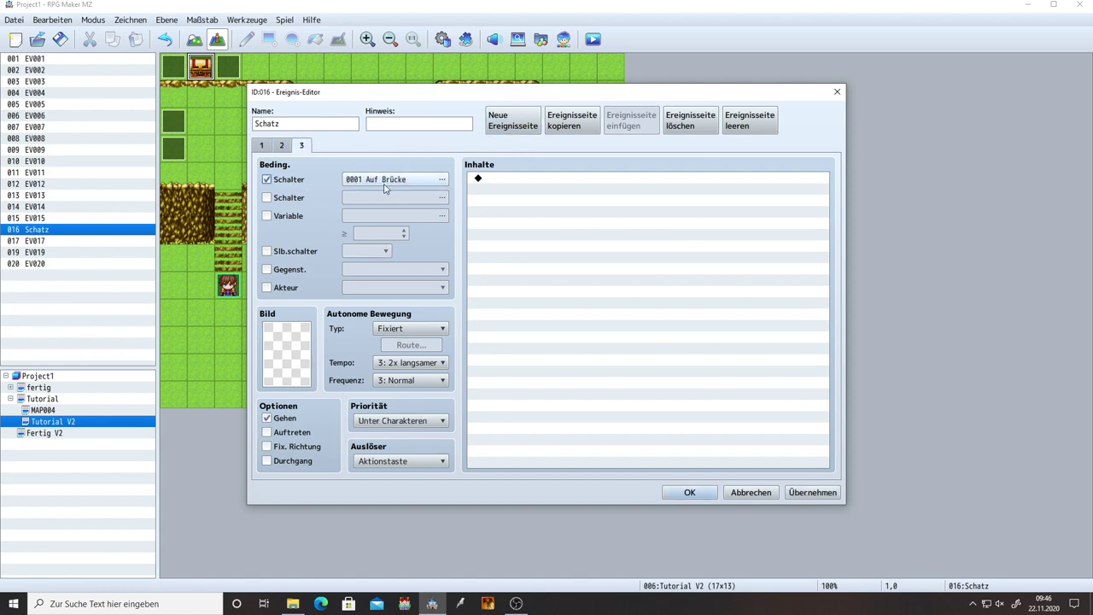
{"action": "left_click", "coordinate": [822, 499]}
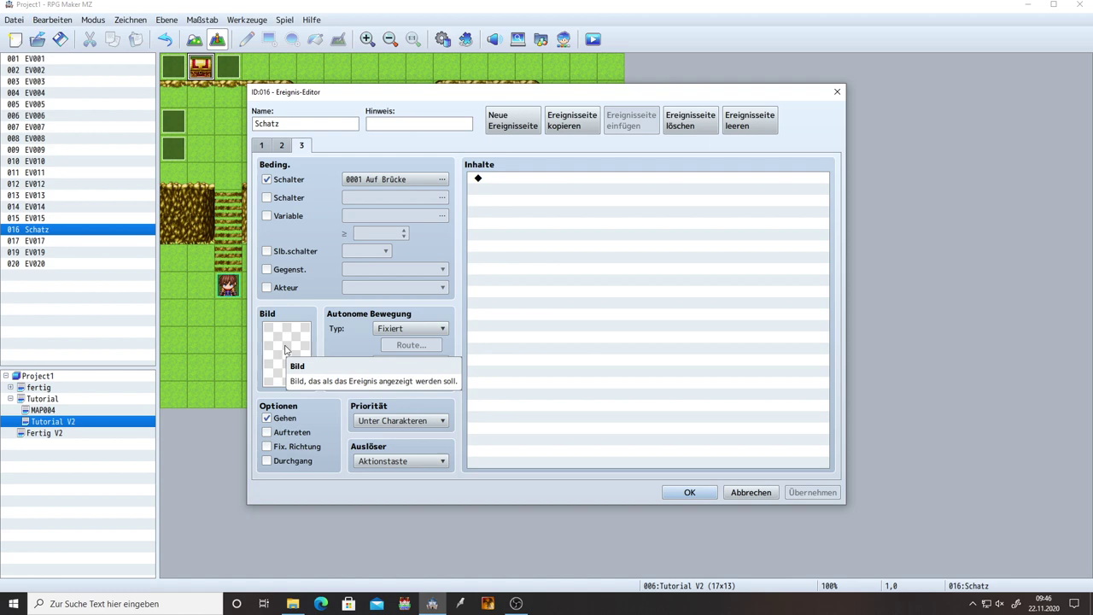
{"action": "left_click", "coordinate": [691, 495]}
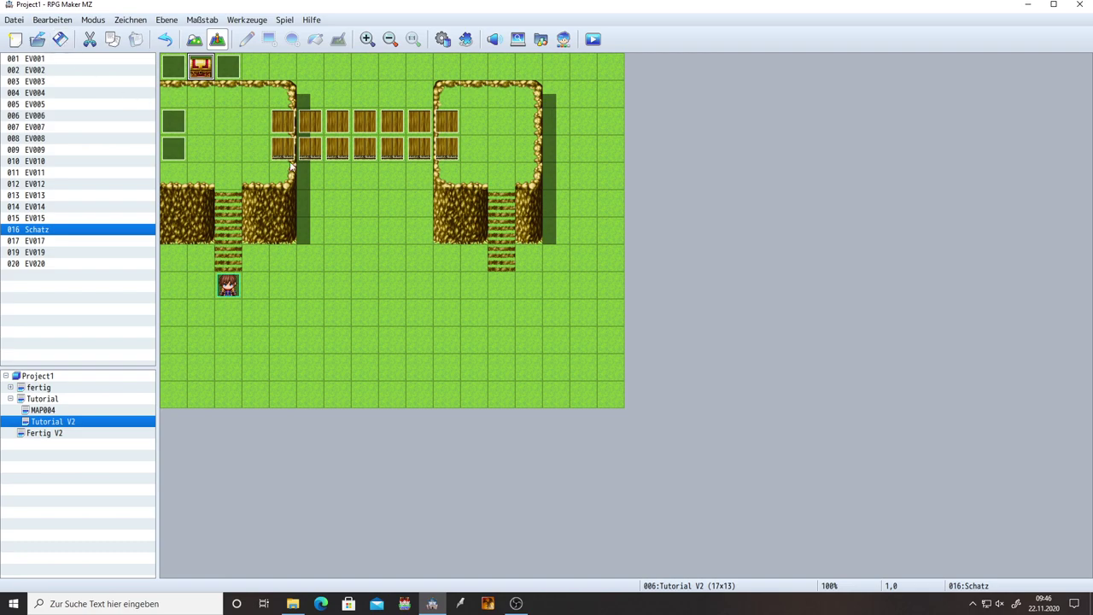
Step: Start a new playtest and walk the party up the western stairs and back and forth across the bridge
{"action": "left_click", "coordinate": [593, 39]}
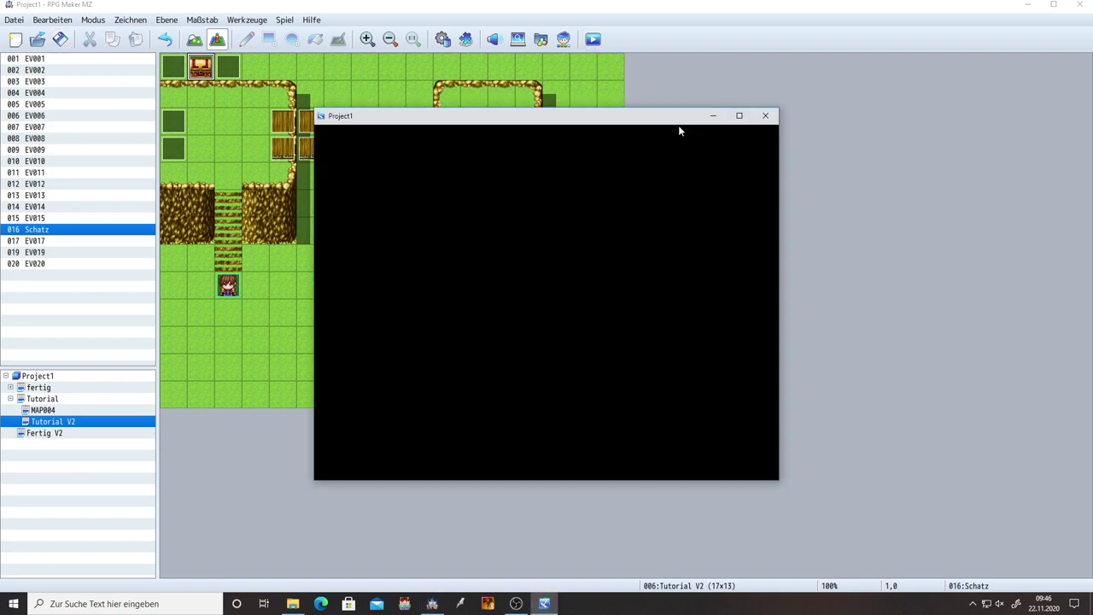
{"action": "key", "text": "Return"}
{"action": "key", "text": "Up"}
{"action": "key", "text": "Right"}
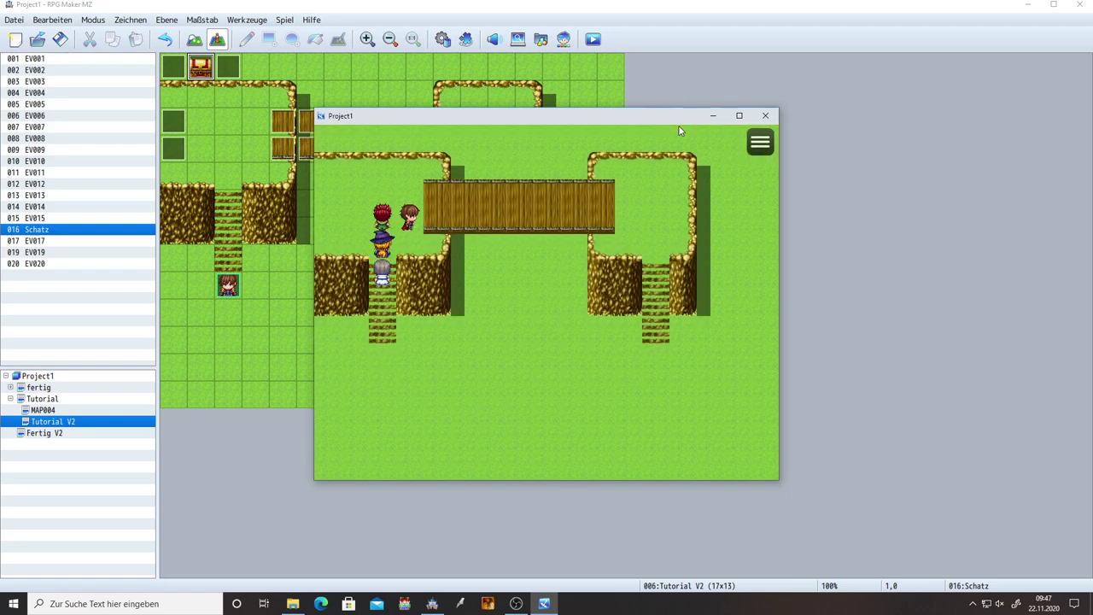
{"action": "key", "text": "Right"}
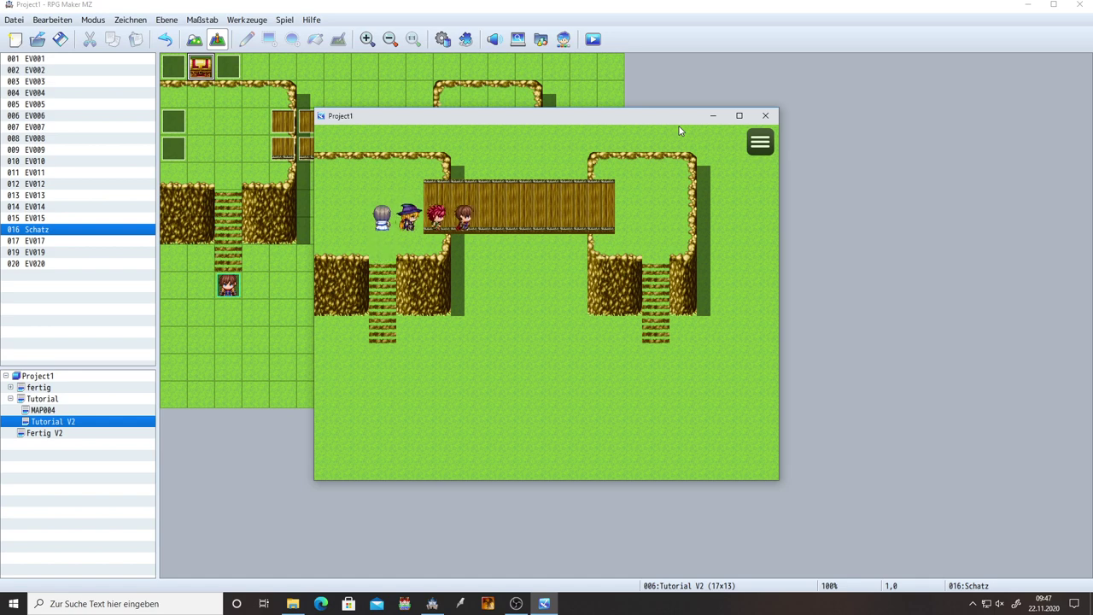
{"action": "key", "text": "Left"}
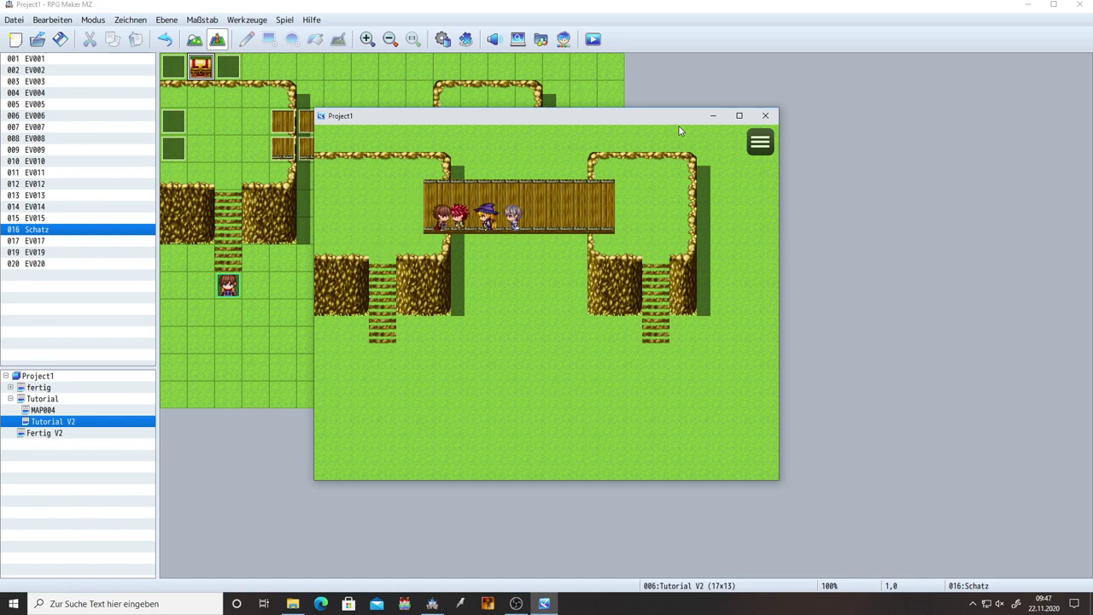
Step: Cross the bridge to the eastern plateau and lead the party down the eastern stairs to the ground
{"action": "key", "text": "Right"}
{"action": "key", "text": "Right"}
{"action": "key", "text": "Down"}
{"action": "key", "text": "Left"}
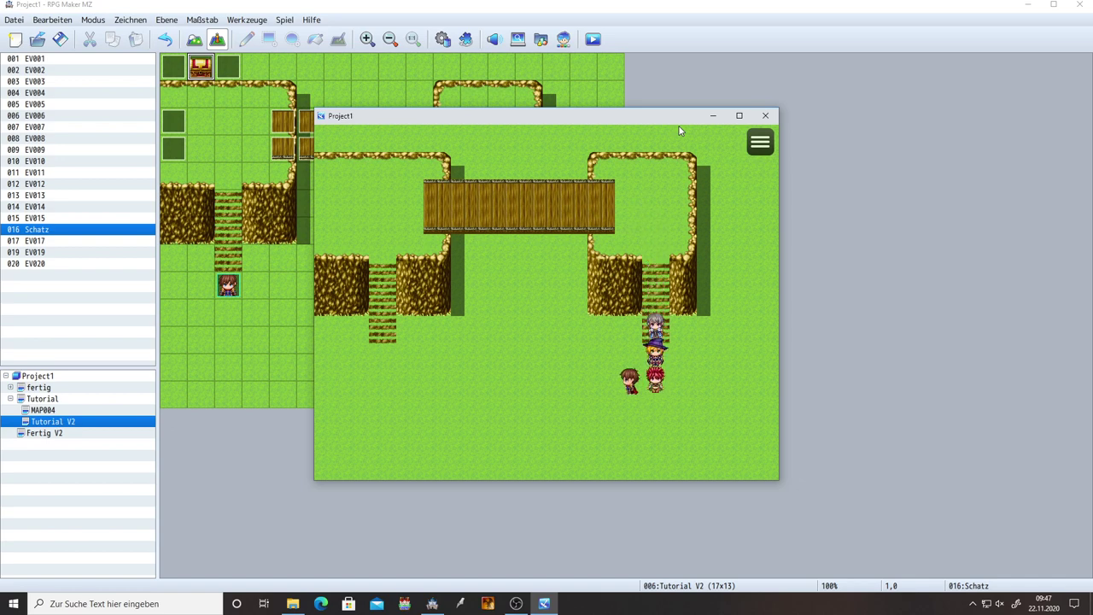
Step: Walk underneath the bridge up to the treasure chest, interact with it, and step back out southwards
{"action": "key", "text": "Up"}
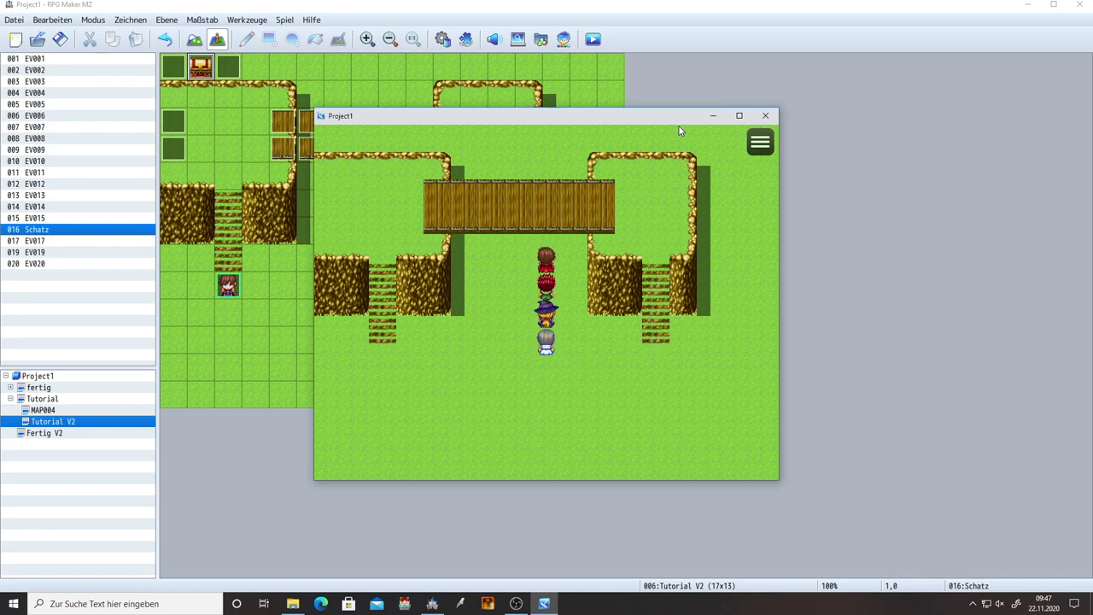
{"action": "key", "text": "Left"}
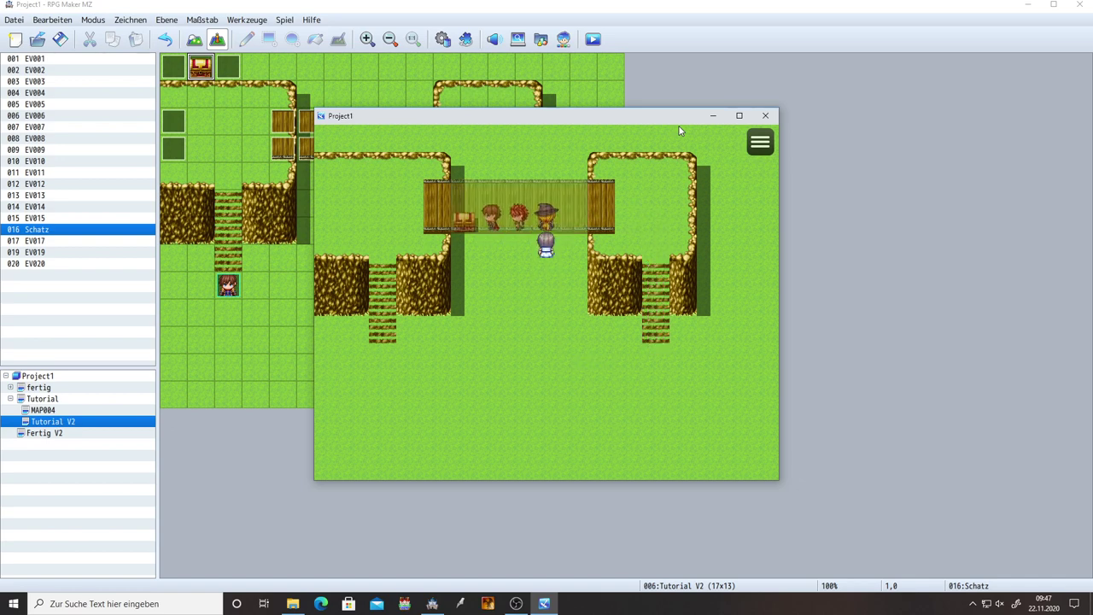
{"action": "key", "text": "Return"}
{"action": "key", "text": "Return"}
{"action": "key", "text": "Down"}
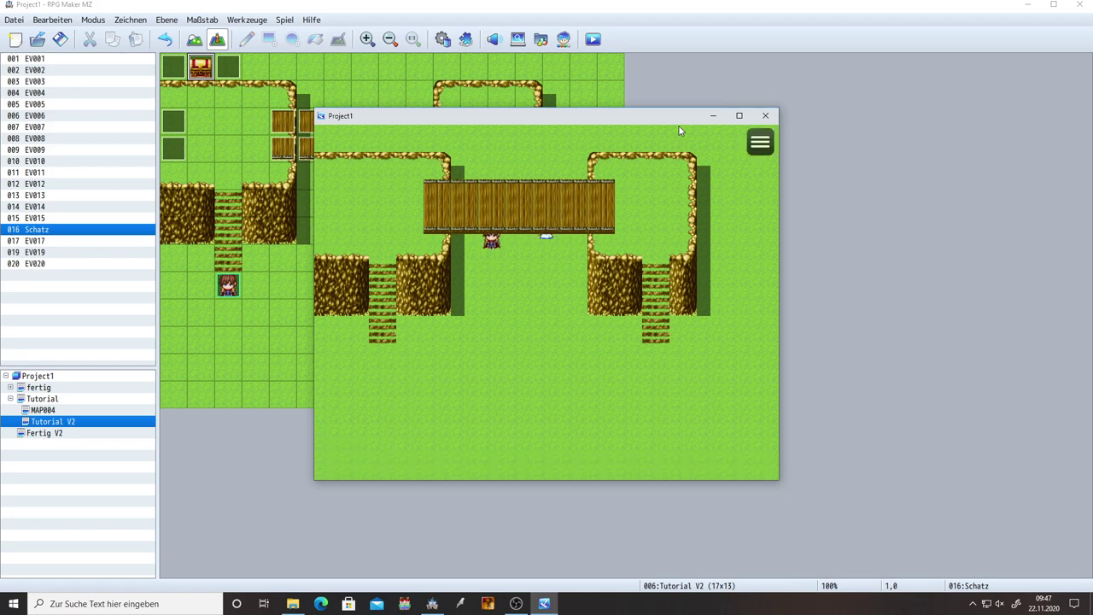
Step: Lead the party west along the ground to the western stairs, up onto the plateau, and eastwards across the bridge
{"action": "key", "text": "Left"}
{"action": "key", "text": "Left"}
{"action": "key", "text": "Left"}
{"action": "key", "text": "Left"}
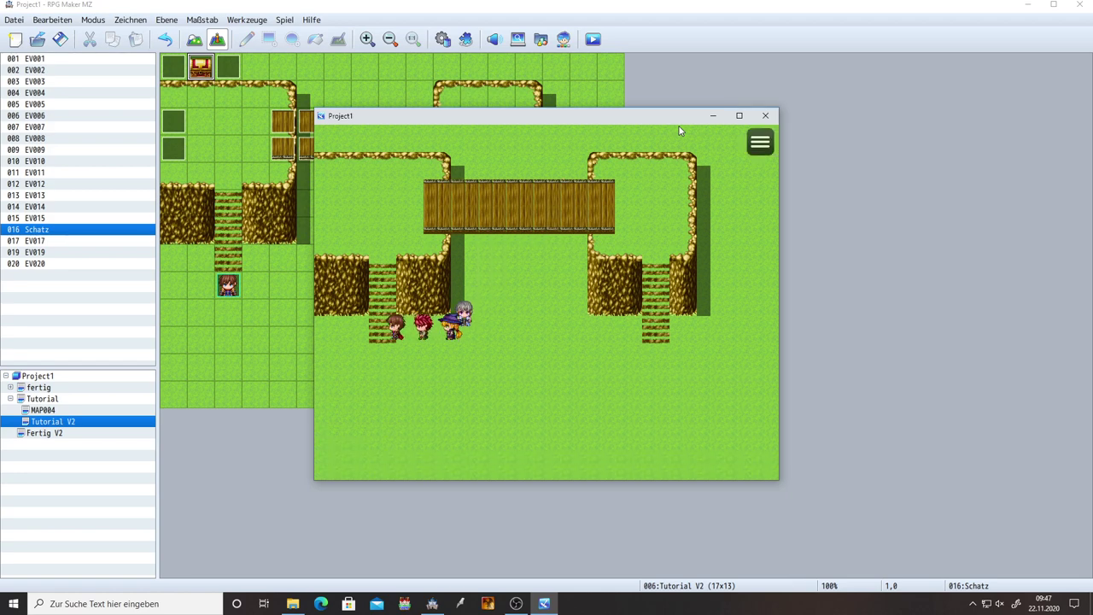
{"action": "key", "text": "Up"}
{"action": "key", "text": "Up"}
{"action": "key", "text": "Up"}
{"action": "key", "text": "Right"}
{"action": "key", "text": "Right"}
{"action": "key", "text": "Right"}
{"action": "key", "text": "Right"}
{"action": "key", "text": "Right"}
{"action": "key", "text": "Right"}
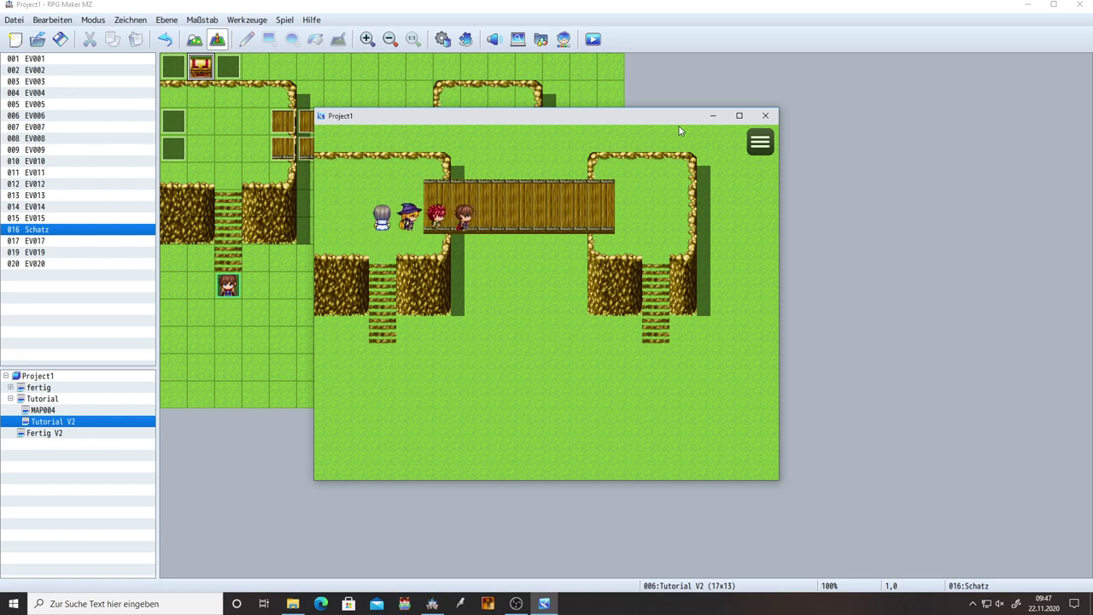
{"action": "key", "text": "Right"}
Step: Walk the party back west over the bridge and east across it again to test the hidden treasure chest
{"action": "key", "text": "Left"}
{"action": "key", "text": "Left"}
{"action": "key", "text": "Left"}
{"action": "key", "text": "Left"}
{"action": "key", "text": "Left"}
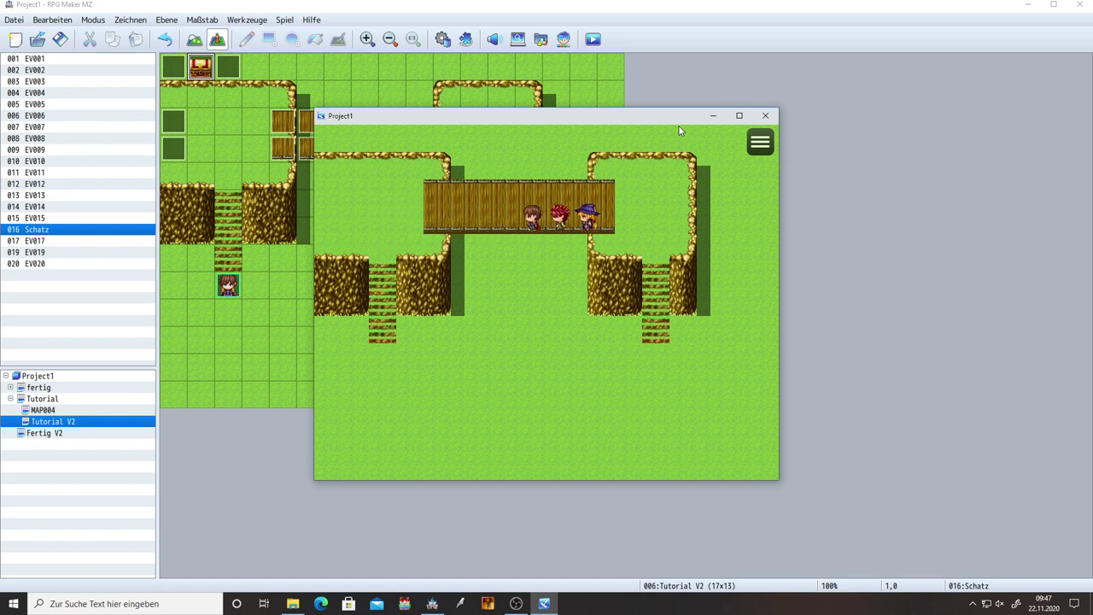
{"action": "key", "text": "Right"}
{"action": "key", "text": "Right"}
{"action": "key", "text": "Right"}
{"action": "key", "text": "Right"}
{"action": "key", "text": "Right"}
{"action": "key", "text": "Right"}
{"action": "key", "text": "Right"}
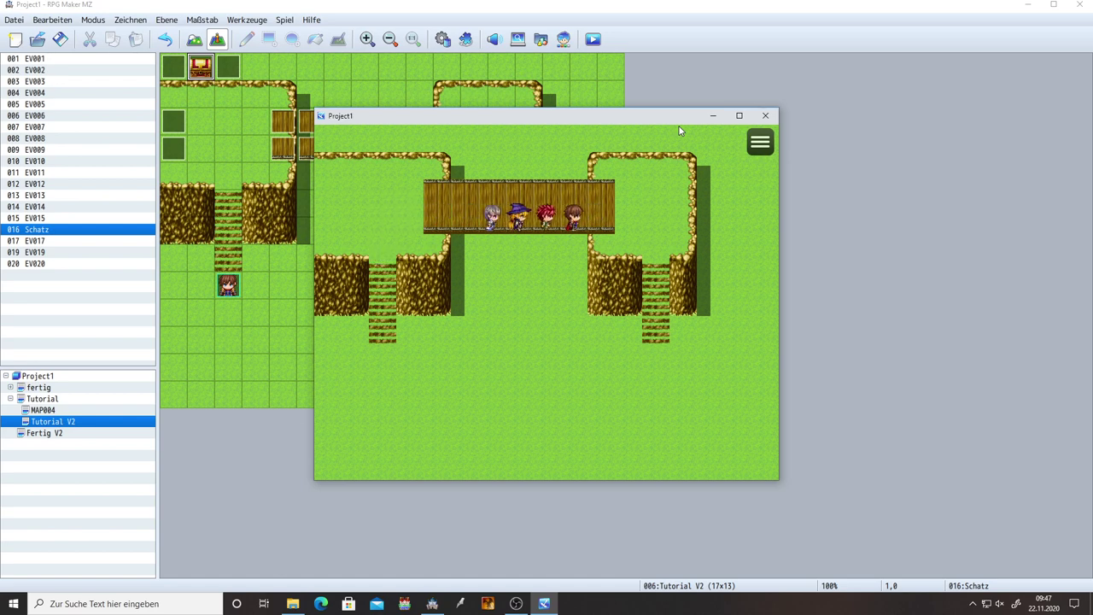
Step: Lead the party down the eastern stairs and along the ground towards the south side of the bridge
{"action": "key", "text": "Down"}
{"action": "key", "text": "Down"}
{"action": "key", "text": "Down"}
{"action": "key", "text": "Down"}
{"action": "key", "text": "Down"}
{"action": "key", "text": "Left"}
{"action": "key", "text": "Left"}
{"action": "key", "text": "Left"}
{"action": "key", "text": "Left"}
{"action": "key", "text": "Up"}
{"action": "key", "text": "Up"}
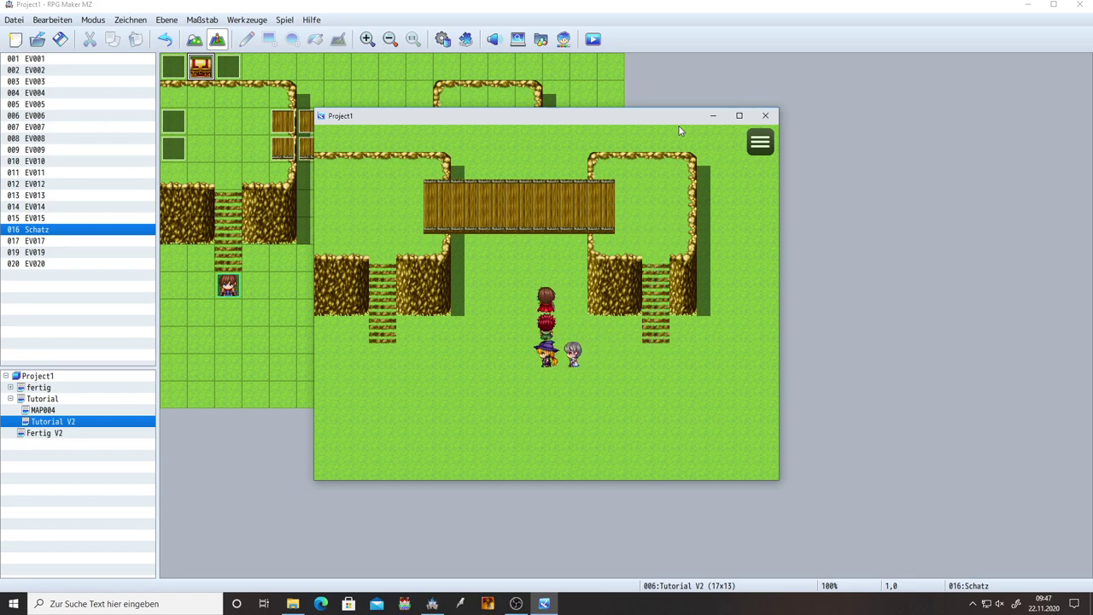
Step: Close the playtest, view the finished Fertig V2 map for comparison, and return to the Tutorial V2 map
{"action": "left_click", "coordinate": [766, 116]}
{"action": "left_click", "coordinate": [87, 435]}
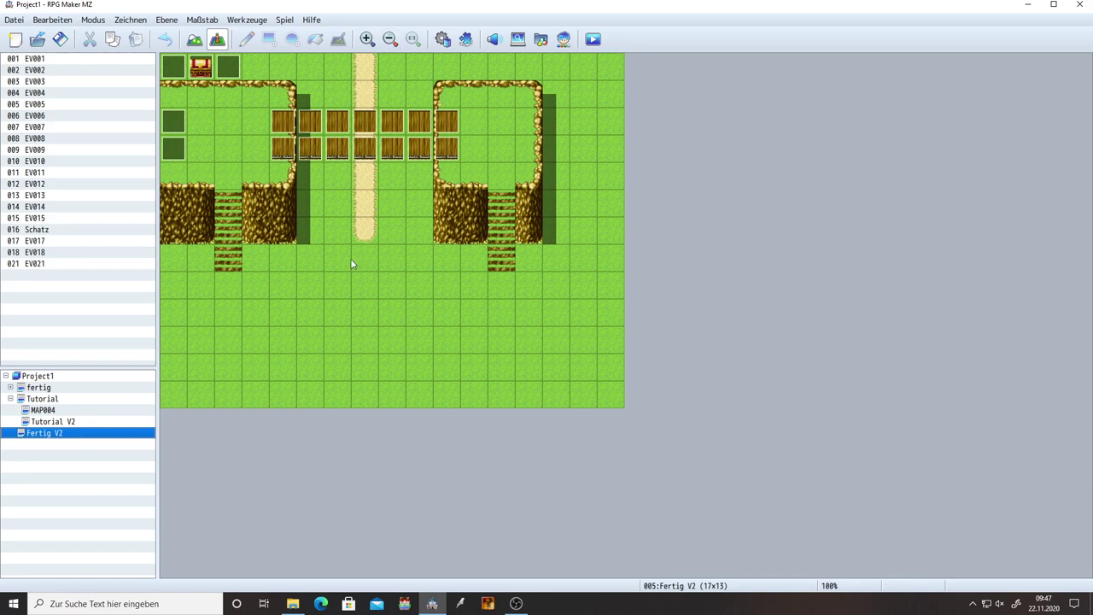
{"action": "left_click", "coordinate": [63, 421]}
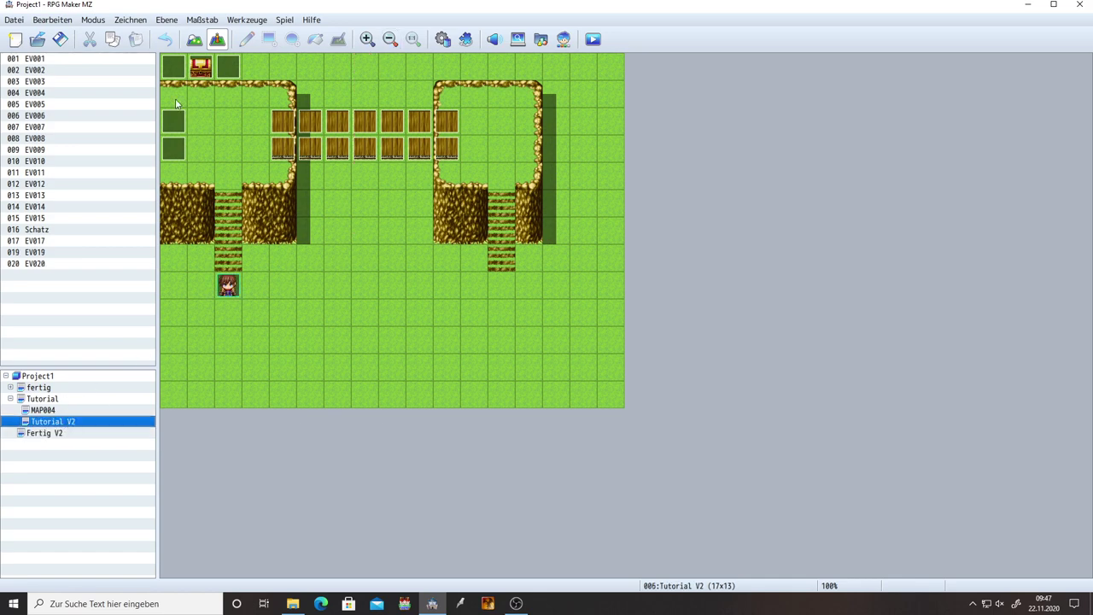
Step: Paint a one-tile-wide sandy path from the map's north edge straight south beneath the bridge's middle, nine tiles long, and return to event editing
{"action": "left_click", "coordinate": [194, 39]}
{"action": "left_click", "coordinate": [28, 98]}
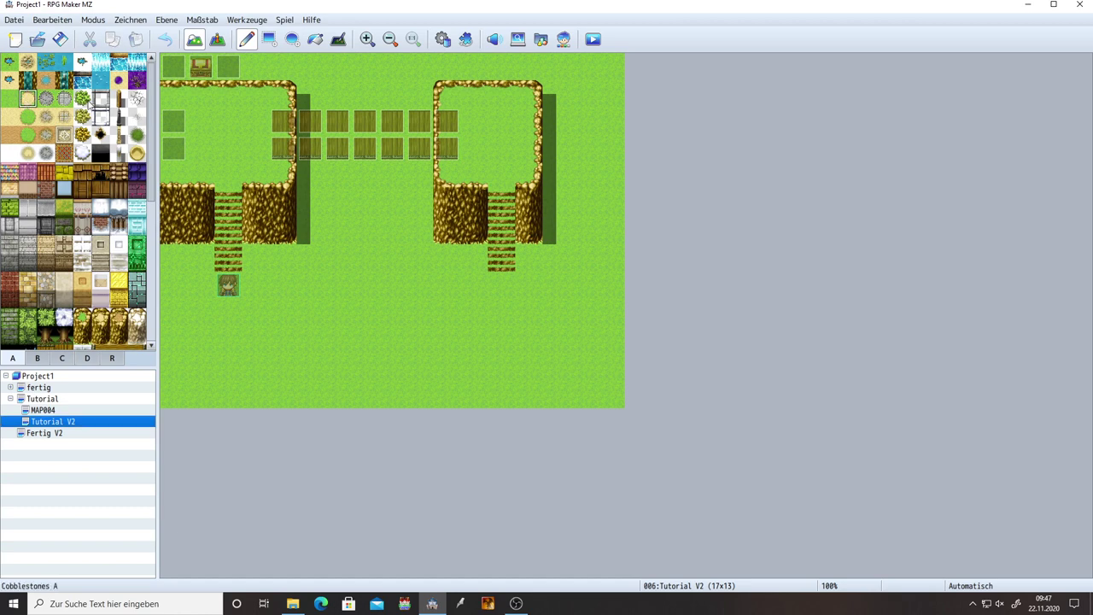
{"action": "left_click_drag", "start_coordinate": [365, 68], "coordinate": [366, 285]}
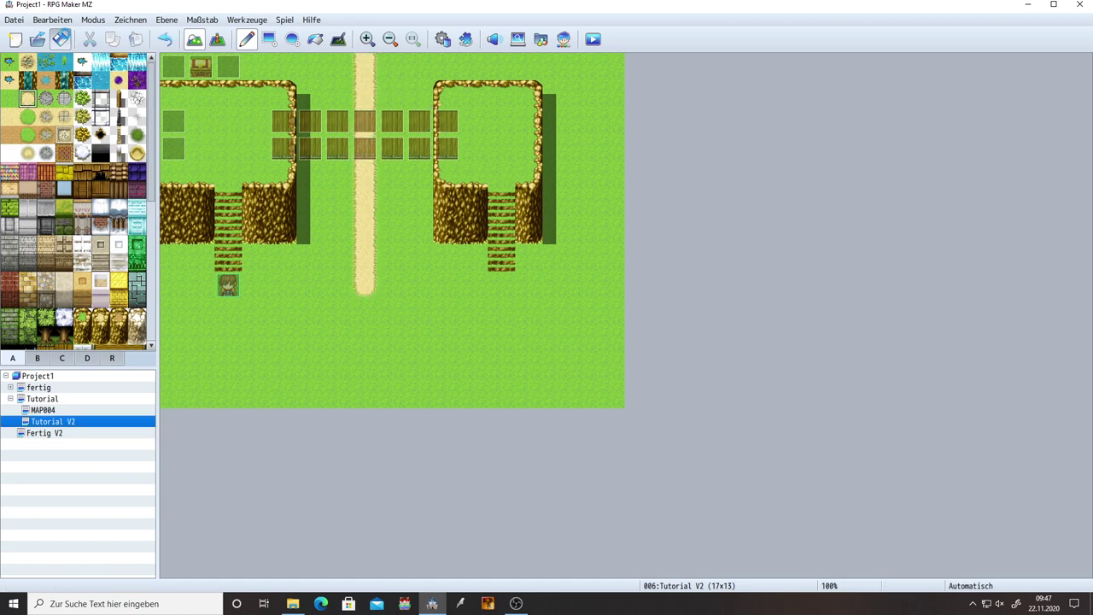
{"action": "left_click", "coordinate": [218, 41]}
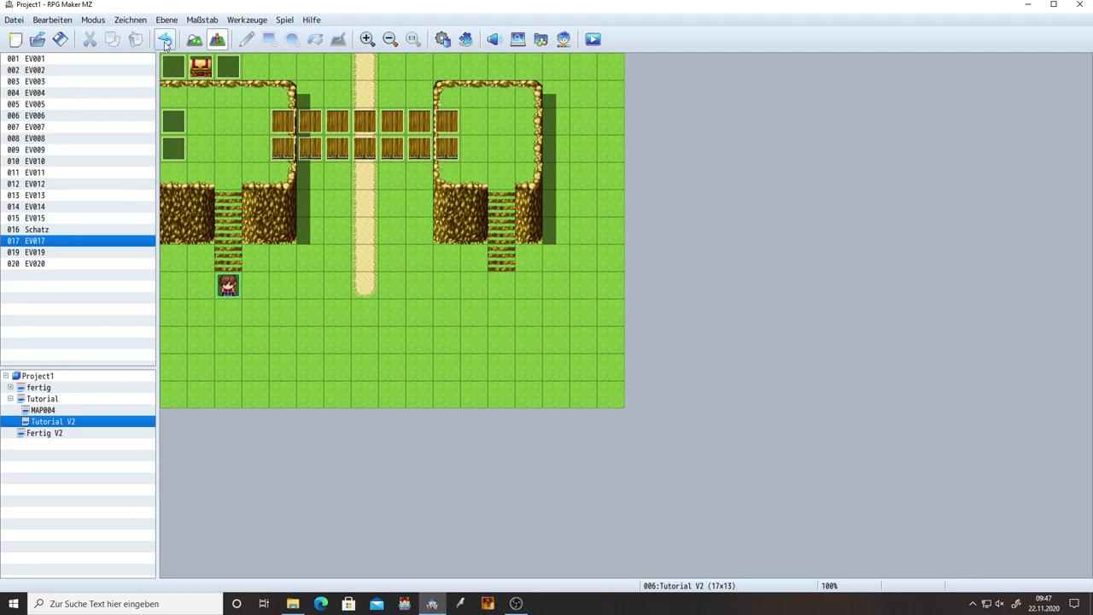
Step: Run a short playtest of the map with the sandy path and close it again
{"action": "left_click", "coordinate": [596, 47]}
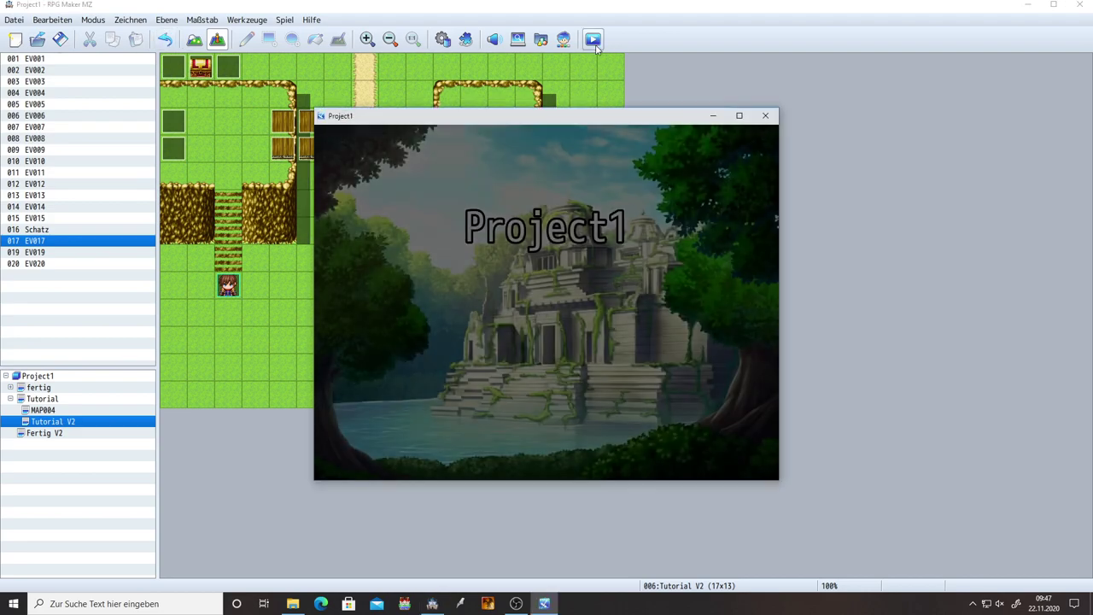
{"action": "key", "text": "Return"}
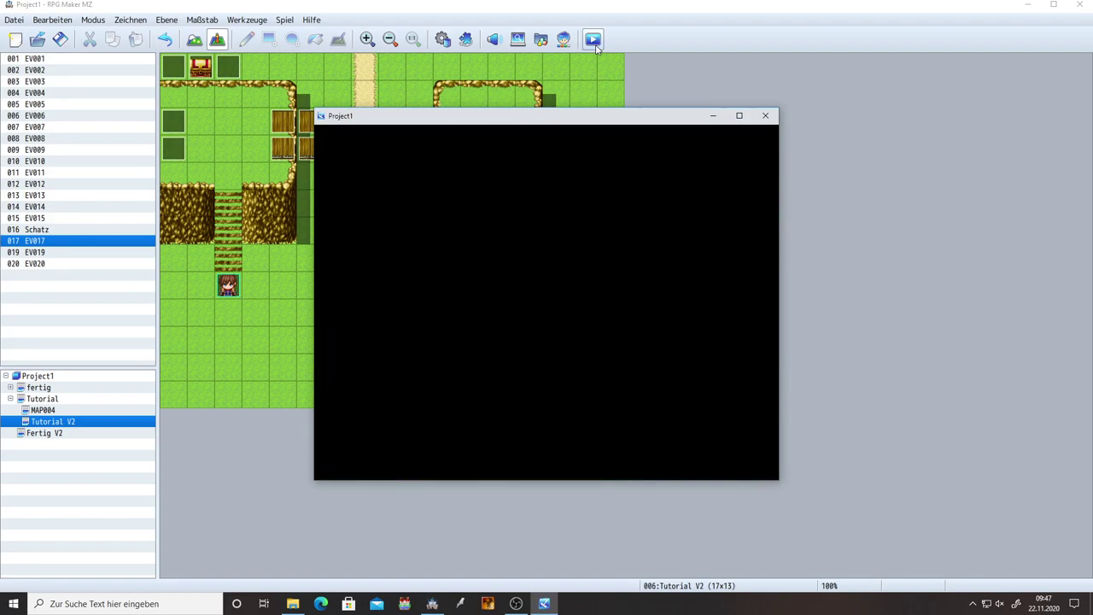
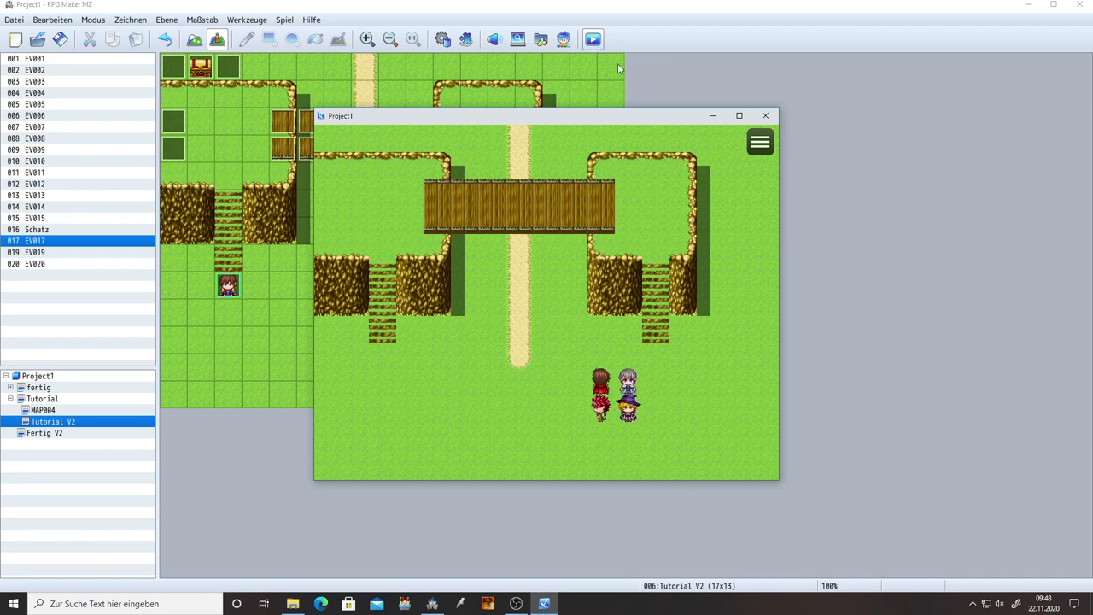
{"action": "left_click", "coordinate": [766, 115]}
{"action": "left_click", "coordinate": [410, 264]}
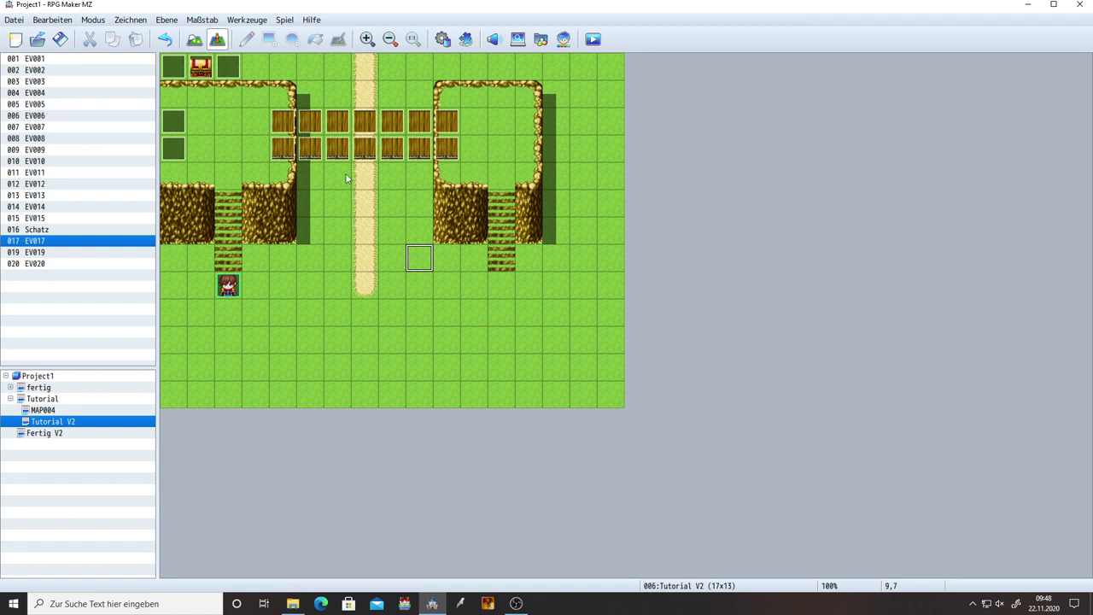
Step: Start a new game in a playtest, climb the western stairs, cross the bridge, and descend the eastern stairs
{"action": "left_click", "coordinate": [597, 46]}
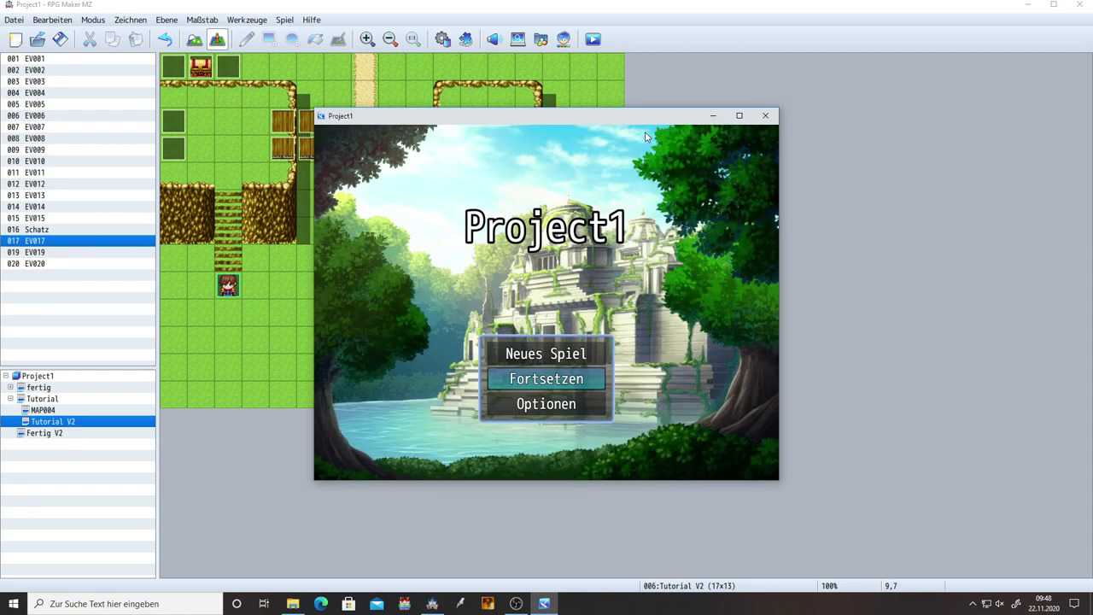
{"action": "key", "text": "Up"}
{"action": "key", "text": "Return"}
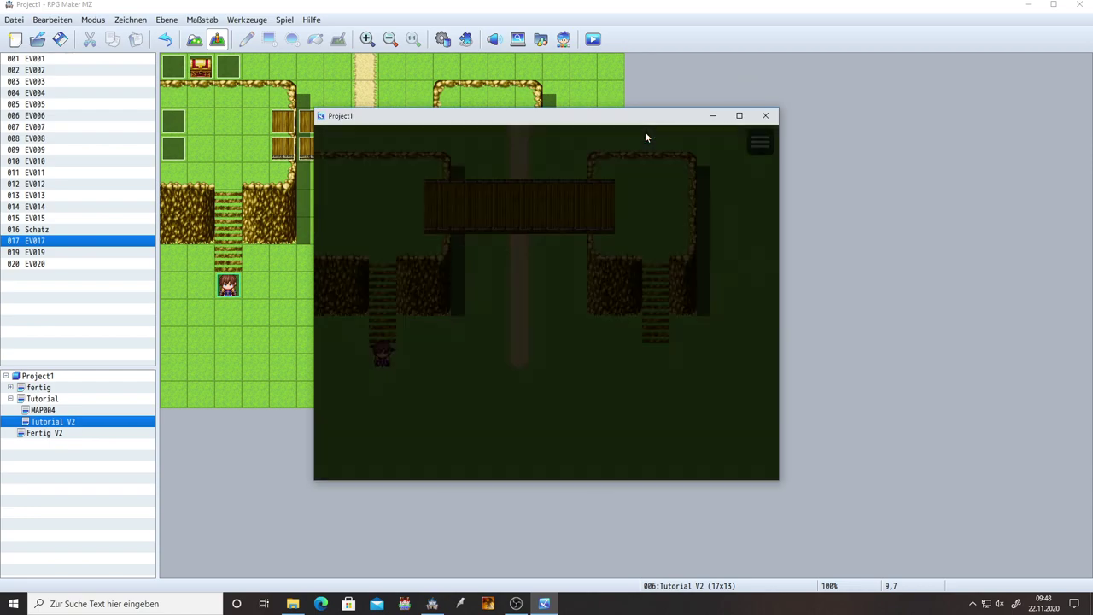
{"action": "key", "text": "Up"}
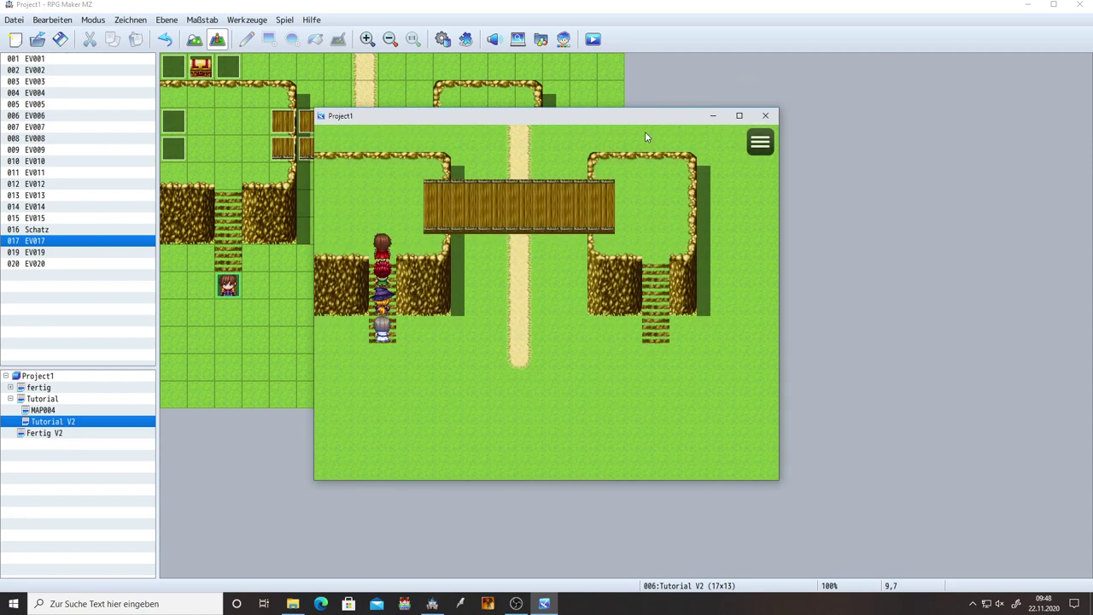
{"action": "key", "text": "Right"}
{"action": "key", "text": "Right"}
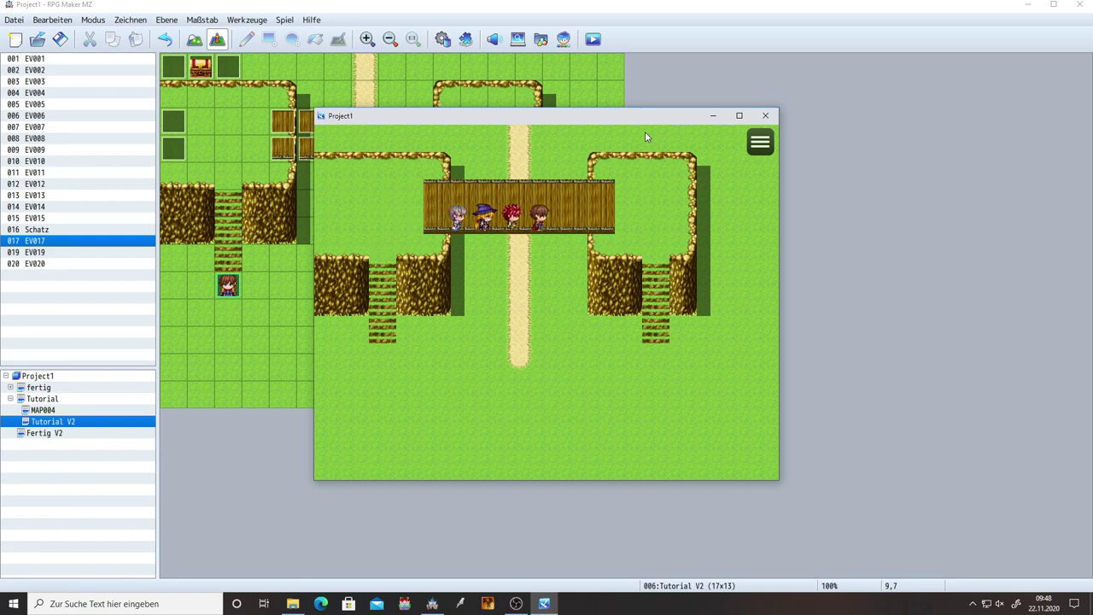
{"action": "key", "text": "Down"}
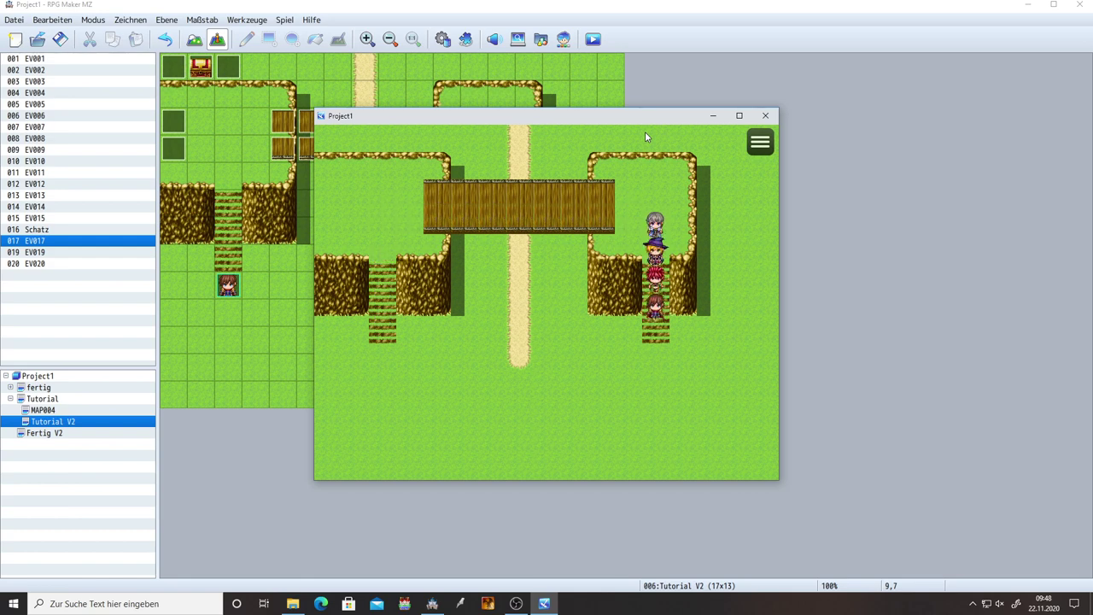
Step: Lead the party west along the ground and north underneath the bridge, up to the area around the treasure chest
{"action": "key", "text": "Left"}
{"action": "key", "text": "Left"}
{"action": "key", "text": "Up"}
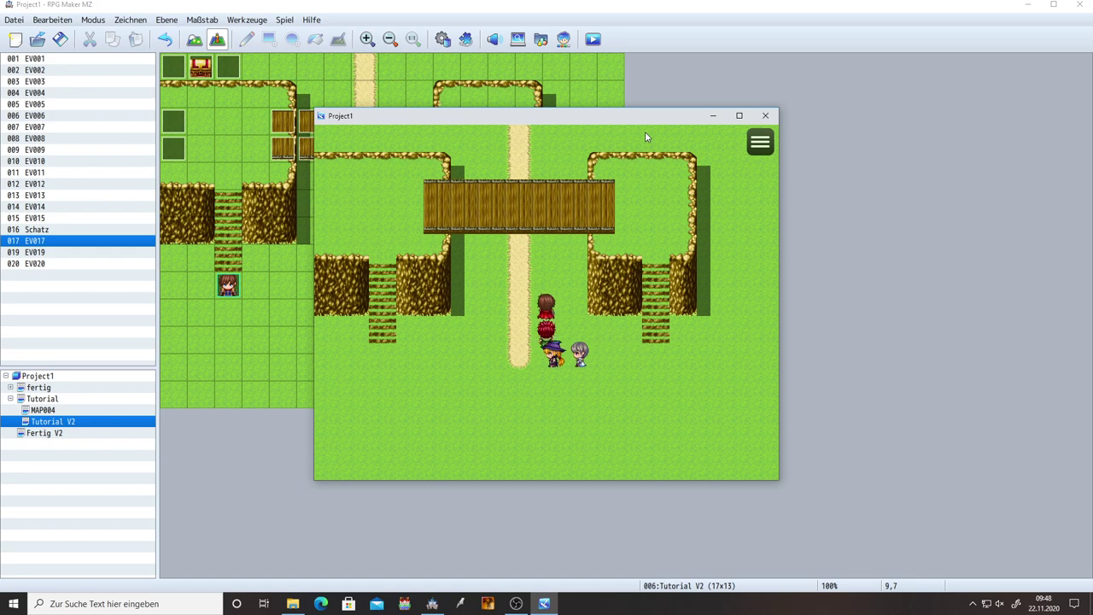
{"action": "key", "text": "Left"}
{"action": "key", "text": "Up"}
{"action": "key", "text": "Left"}
{"action": "key", "text": "Right"}
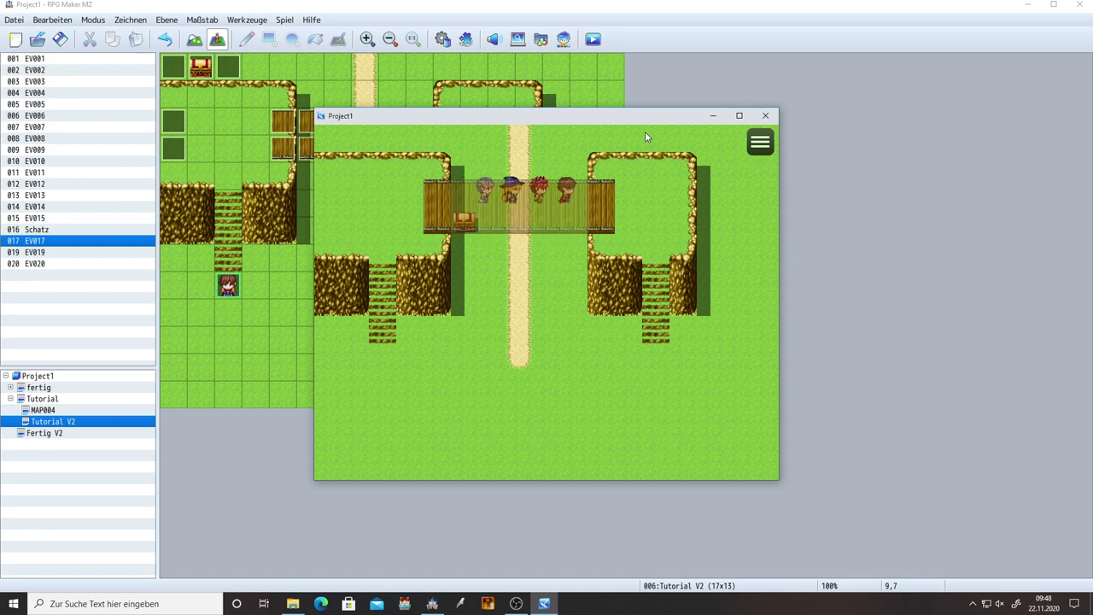
Step: Walk the party back and forth between the chest and the eastern cliff along both rows beneath the bridge
{"action": "key", "text": "Down"}
{"action": "key", "text": "Left"}
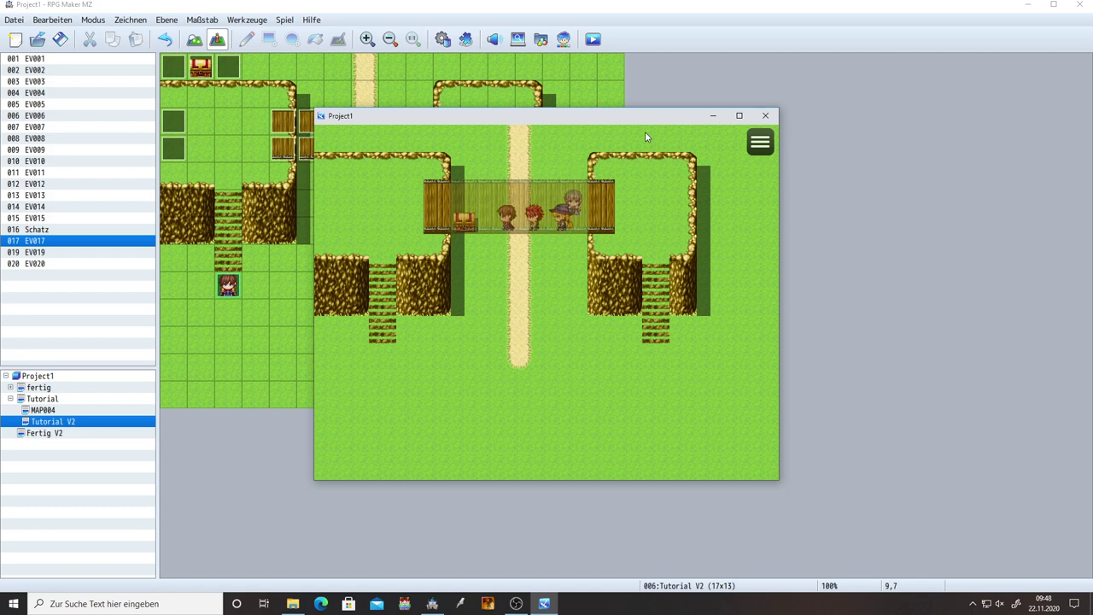
{"action": "key", "text": "Up"}
{"action": "key", "text": "Down"}
{"action": "key", "text": "Right"}
{"action": "key", "text": "Right"}
{"action": "key", "text": "Right"}
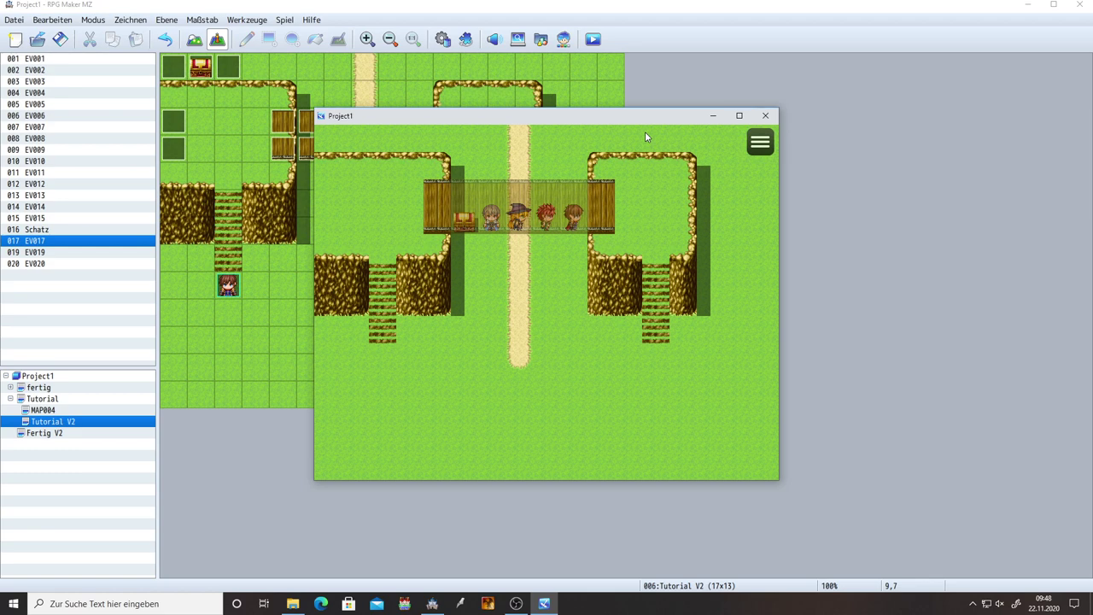
{"action": "key", "text": "Left"}
{"action": "key", "text": "Left"}
{"action": "key", "text": "Left"}
{"action": "key", "text": "Up"}
{"action": "key", "text": "Right"}
{"action": "key", "text": "Right"}
{"action": "key", "text": "Right"}
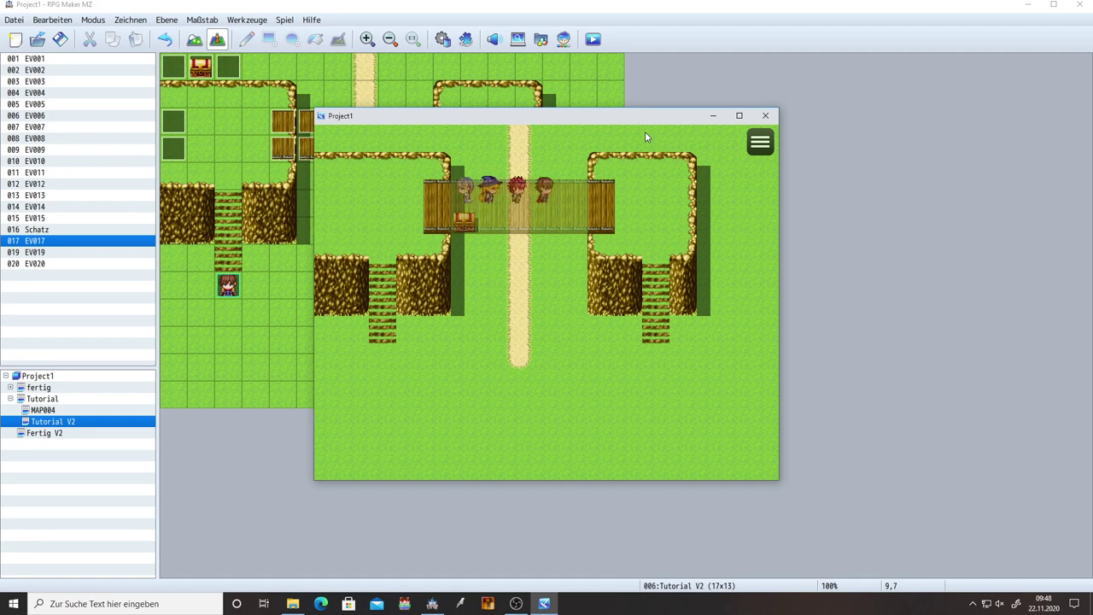
Step: Circle the party repeatedly around the chest's north and east sides beneath the bridge to test movement there
{"action": "key", "text": "Down"}
{"action": "key", "text": "Left"}
{"action": "key", "text": "Left"}
{"action": "key", "text": "Left"}
{"action": "key", "text": "Up"}
{"action": "key", "text": "Left"}
{"action": "key", "text": "Down"}
{"action": "key", "text": "Right"}
{"action": "key", "text": "Right"}
{"action": "key", "text": "Right"}
{"action": "key", "text": "Left"}
{"action": "key", "text": "Left"}
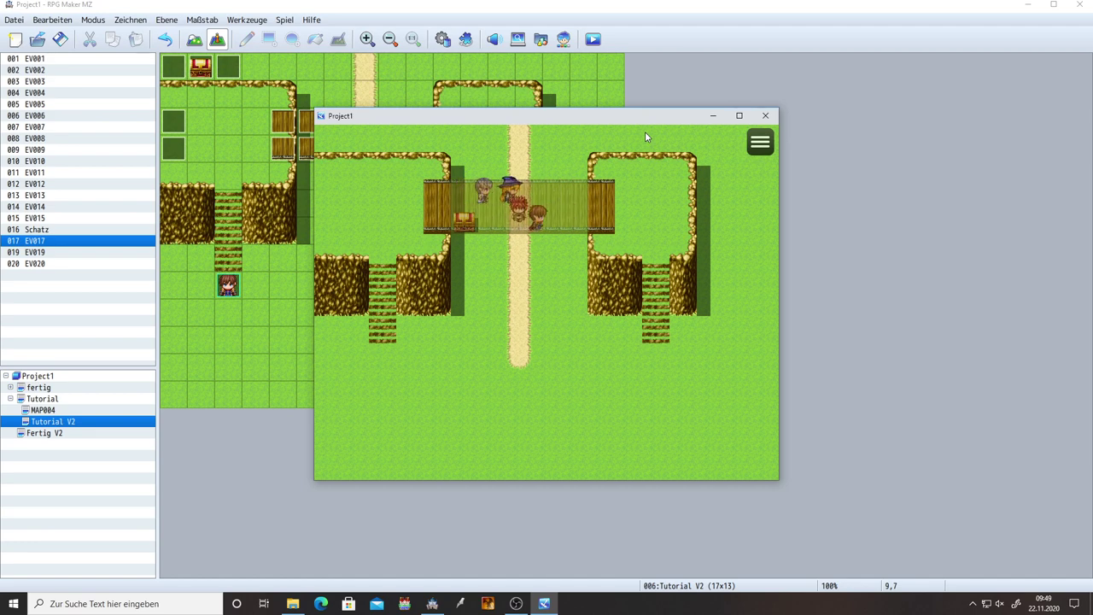
{"action": "key", "text": "Up"}
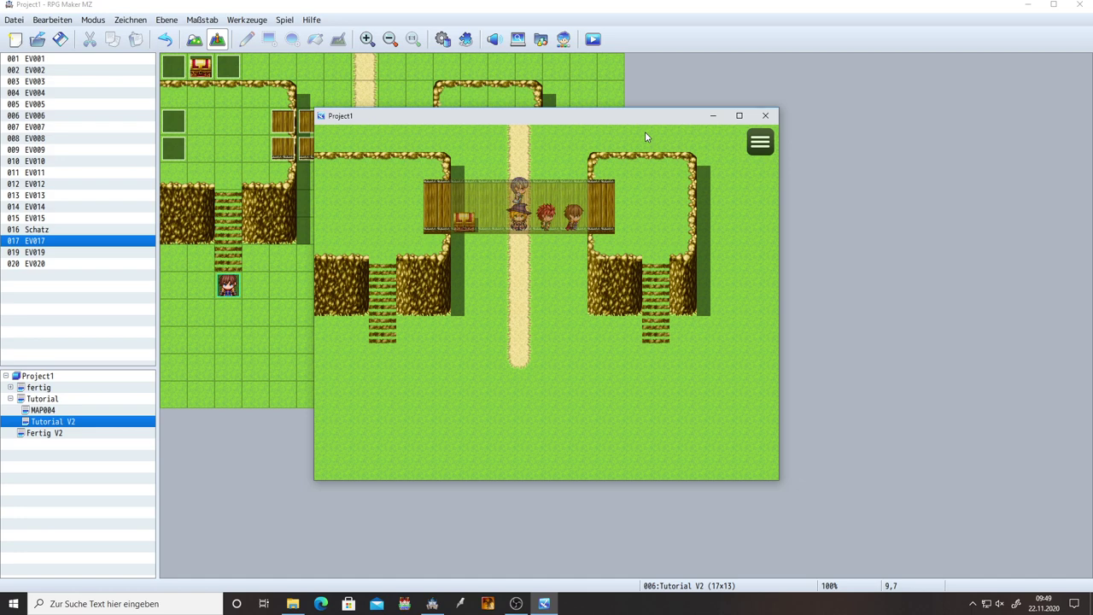
{"action": "key", "text": "Left"}
{"action": "key", "text": "Left"}
{"action": "key", "text": "Left"}
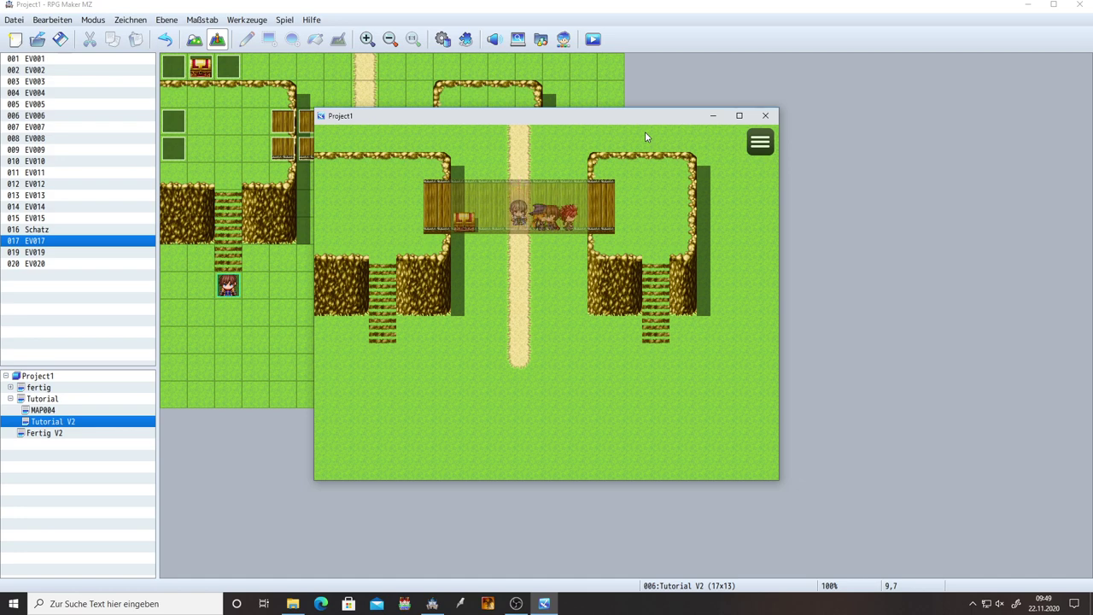
{"action": "key", "text": "Up"}
{"action": "key", "text": "Left"}
{"action": "key", "text": "Down"}
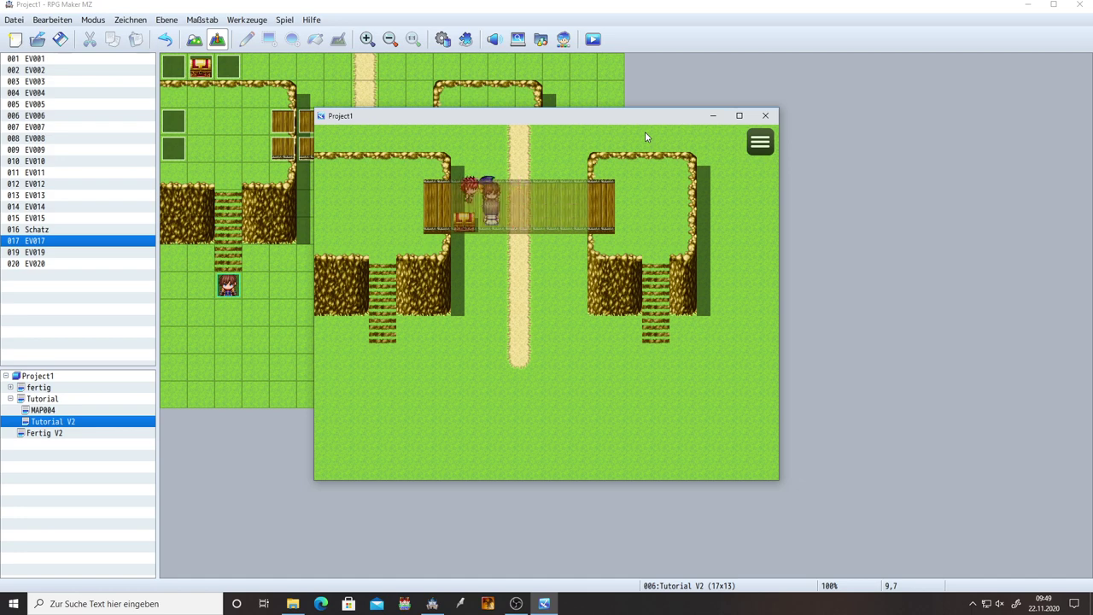
{"action": "key", "text": "Right"}
{"action": "key", "text": "Right"}
{"action": "key", "text": "Right"}
{"action": "key", "text": "Left"}
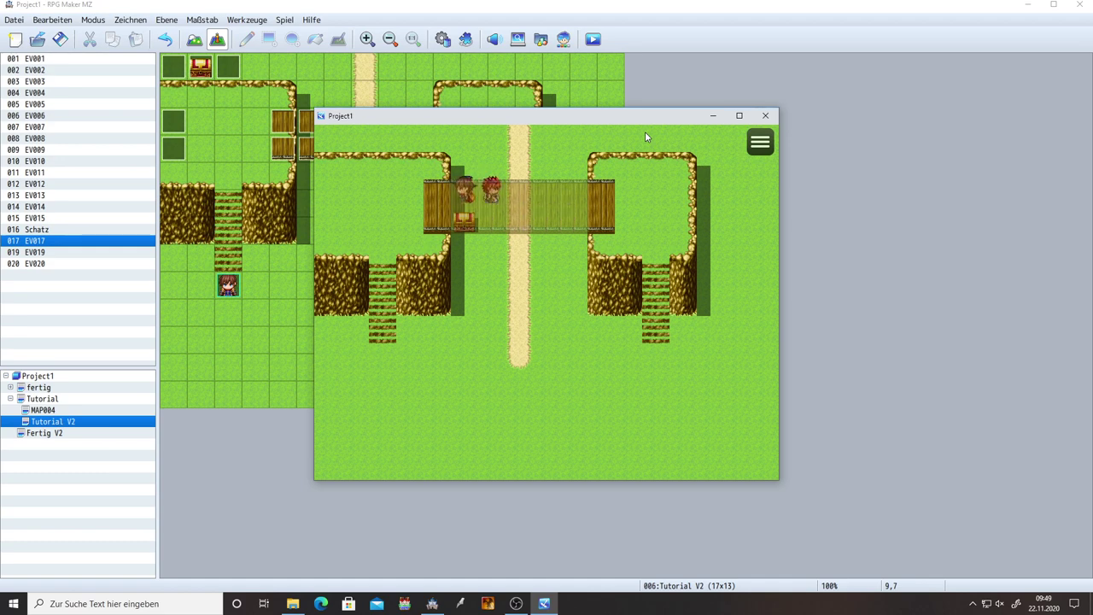
Step: Step south out from under the bridge and lead the party back beneath it over the sandy path
{"action": "key", "text": "Down"}
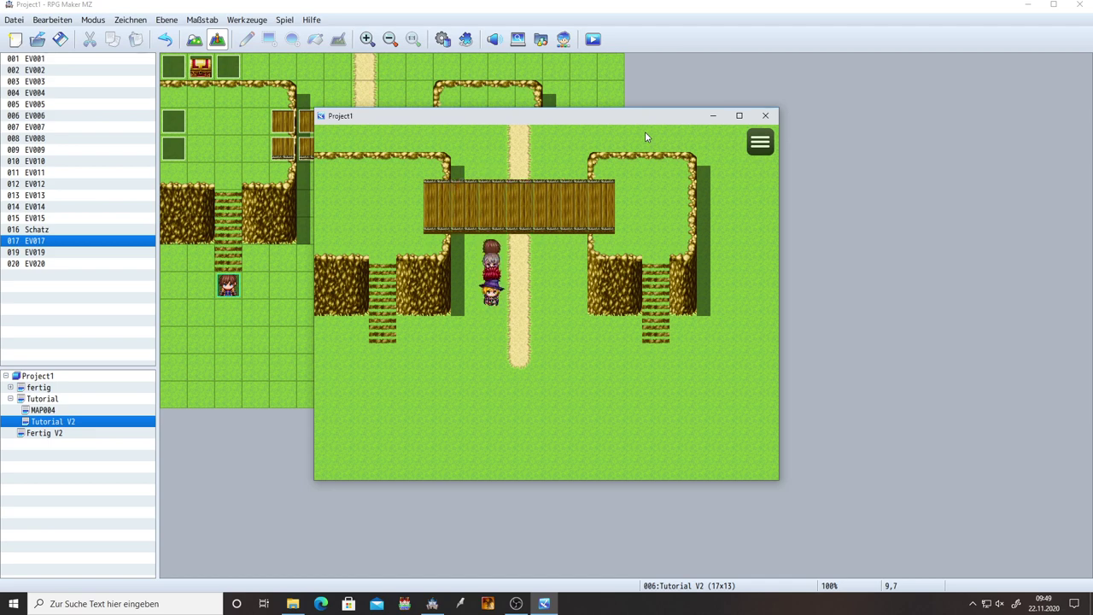
{"action": "key", "text": "Up"}
{"action": "key", "text": "Right"}
{"action": "key", "text": "Up"}
{"action": "key", "text": "Left"}
{"action": "key", "text": "Down"}
{"action": "key", "text": "Right"}
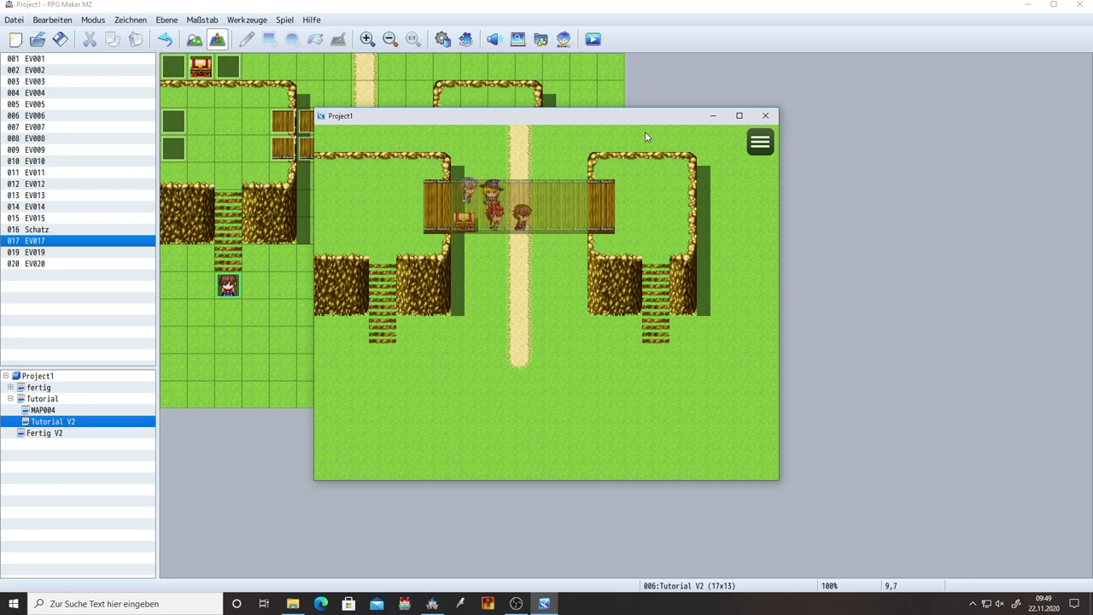
Step: Circle the party once more beside the chest, lead it out southwards from under the bridge, and close the playtest
{"action": "key", "text": "Up"}
{"action": "key", "text": "Left"}
{"action": "key", "text": "Down"}
{"action": "key", "text": "Right"}
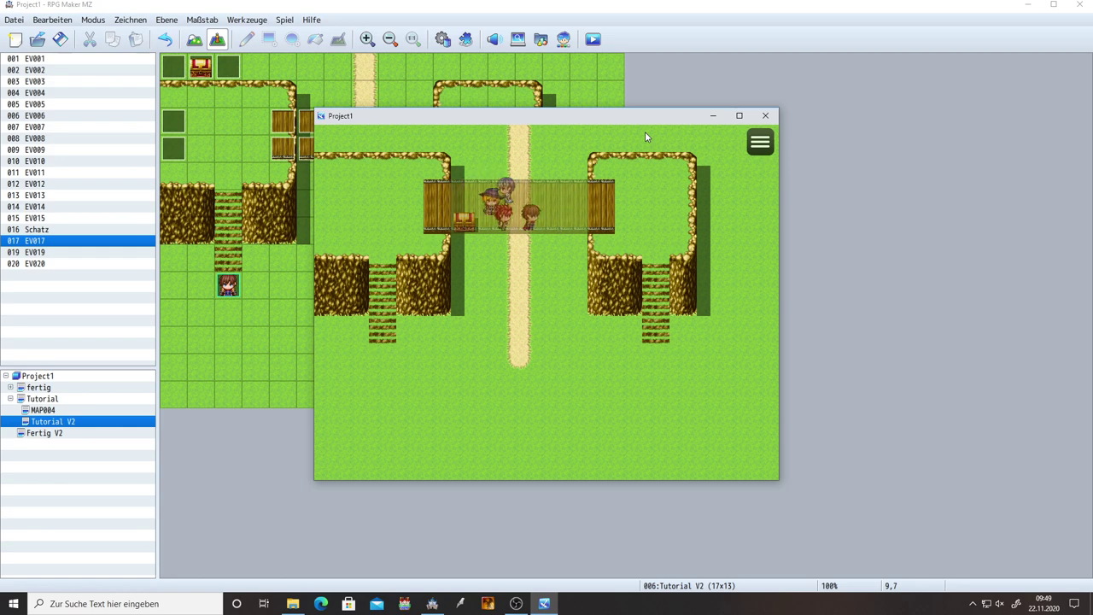
{"action": "key", "text": "Left"}
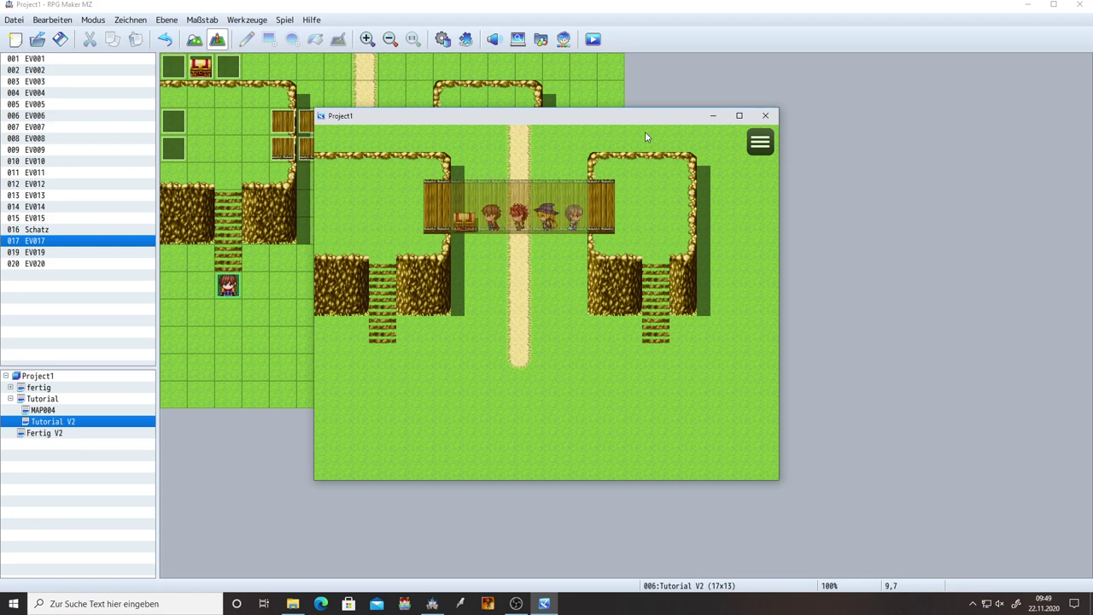
{"action": "key", "text": "Down"}
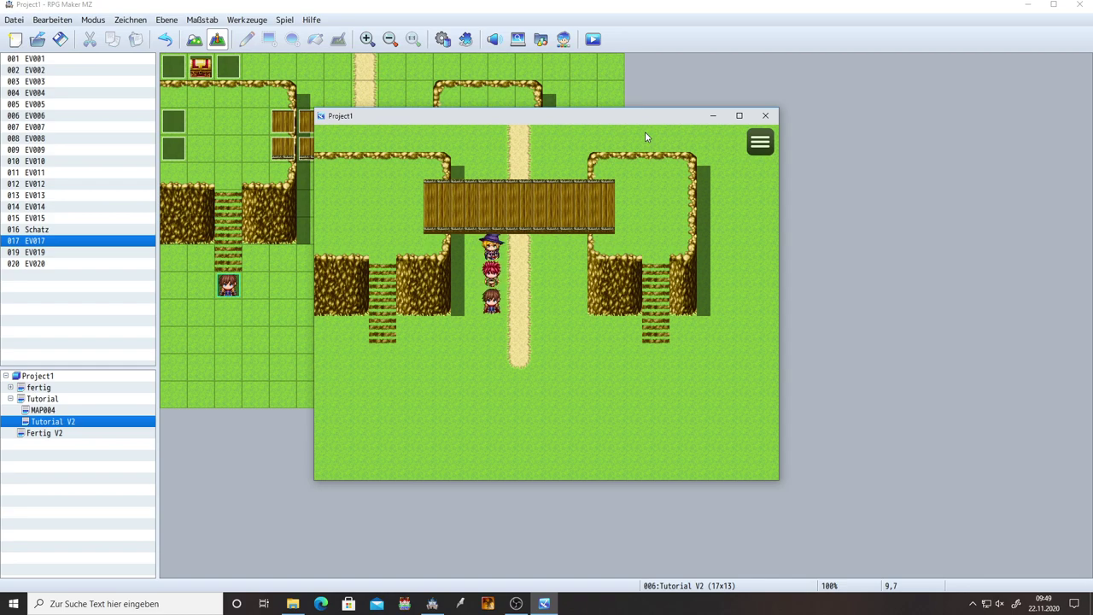
{"action": "left_click", "coordinate": [772, 120]}
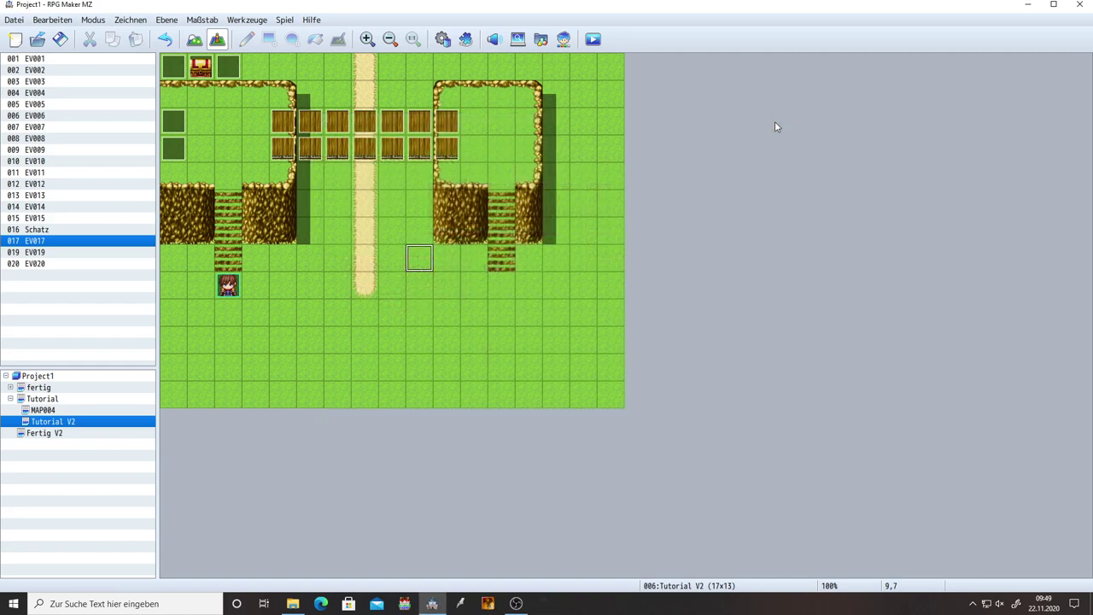
Step: Compare the end of EV015's contents on Tutorial V2 with the end of EV021's contents on Fertig V2
{"action": "double_click", "coordinate": [182, 68]}
{"action": "scroll", "coordinate": [640, 367], "scroll_direction": "down", "scroll_amount": 5}
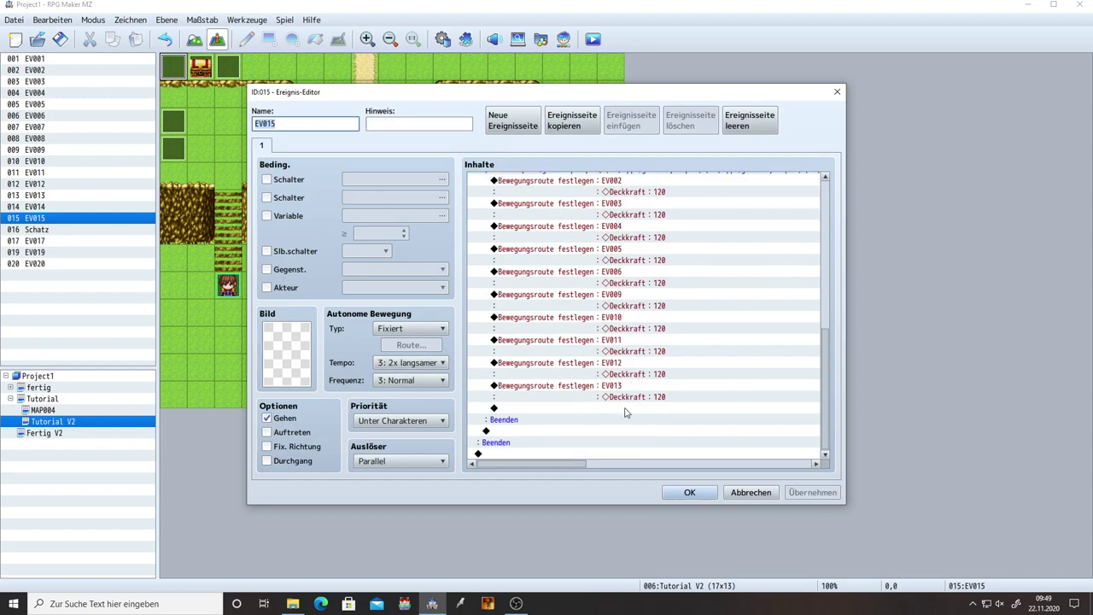
{"action": "left_click", "coordinate": [690, 492]}
{"action": "left_click", "coordinate": [128, 433]}
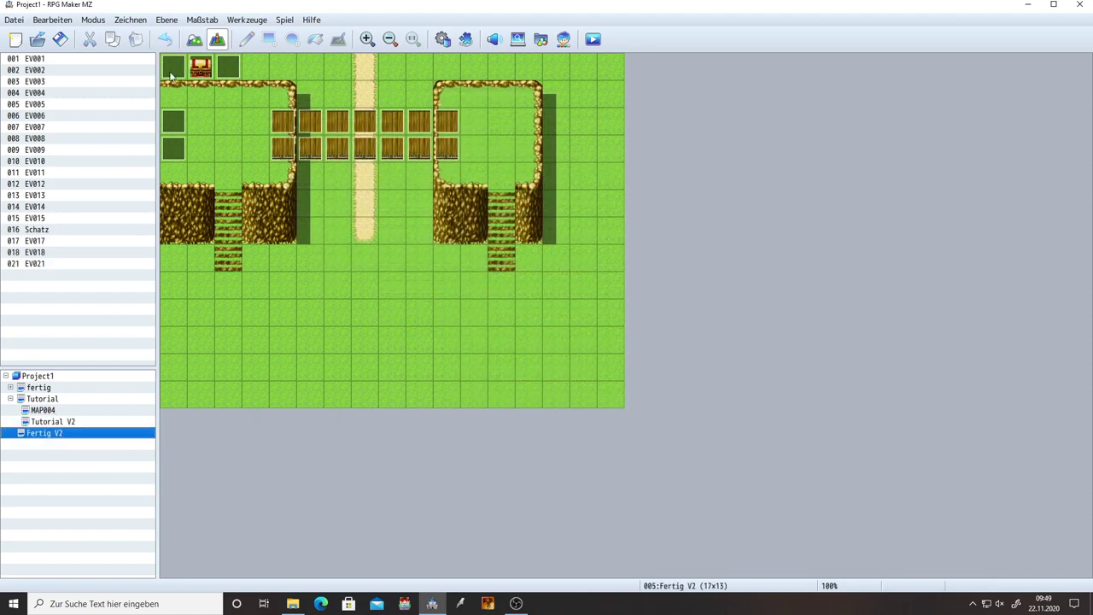
{"action": "double_click", "coordinate": [171, 88]}
{"action": "scroll", "coordinate": [778, 388], "scroll_direction": "down", "scroll_amount": 5}
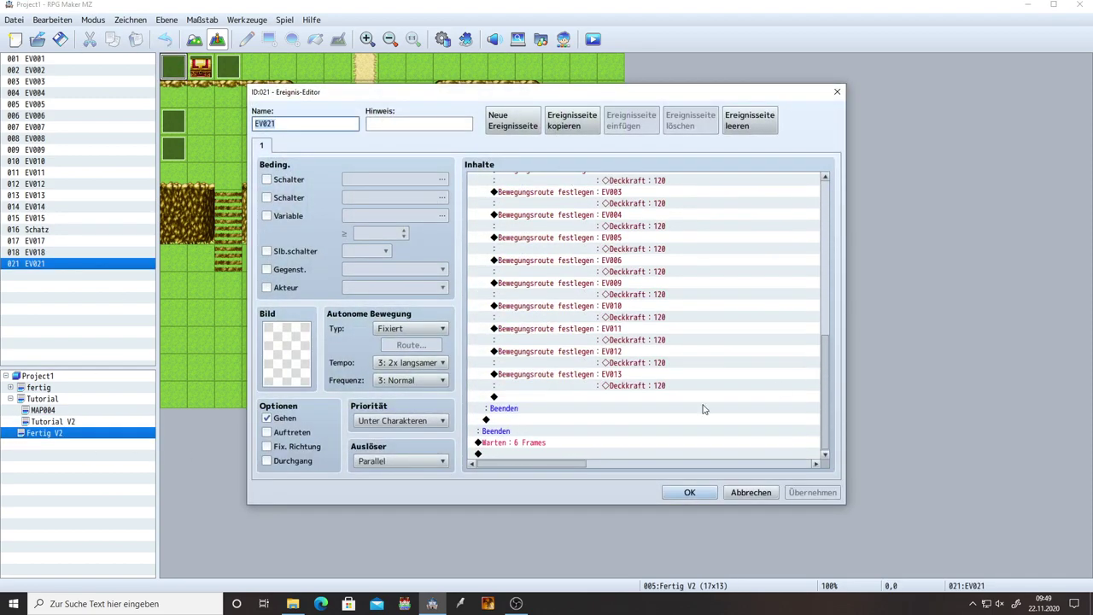
{"action": "left_click", "coordinate": [504, 443]}
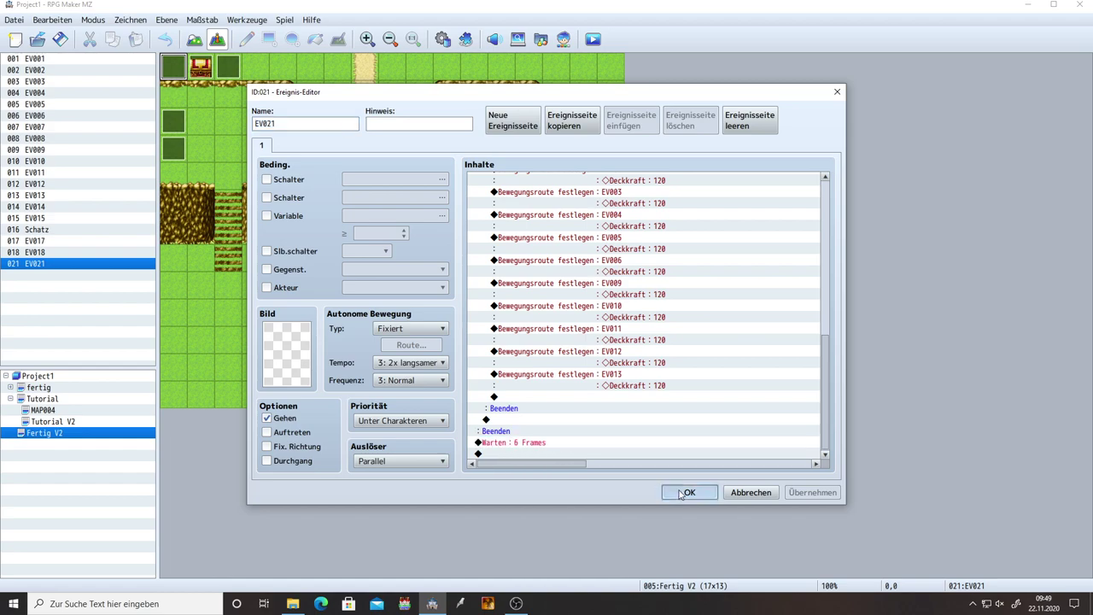
{"action": "left_click", "coordinate": [689, 492]}
Step: Add a 6-frame Wait command at the very end of EV015's contents on the Tutorial V2 map
{"action": "left_click", "coordinate": [74, 422]}
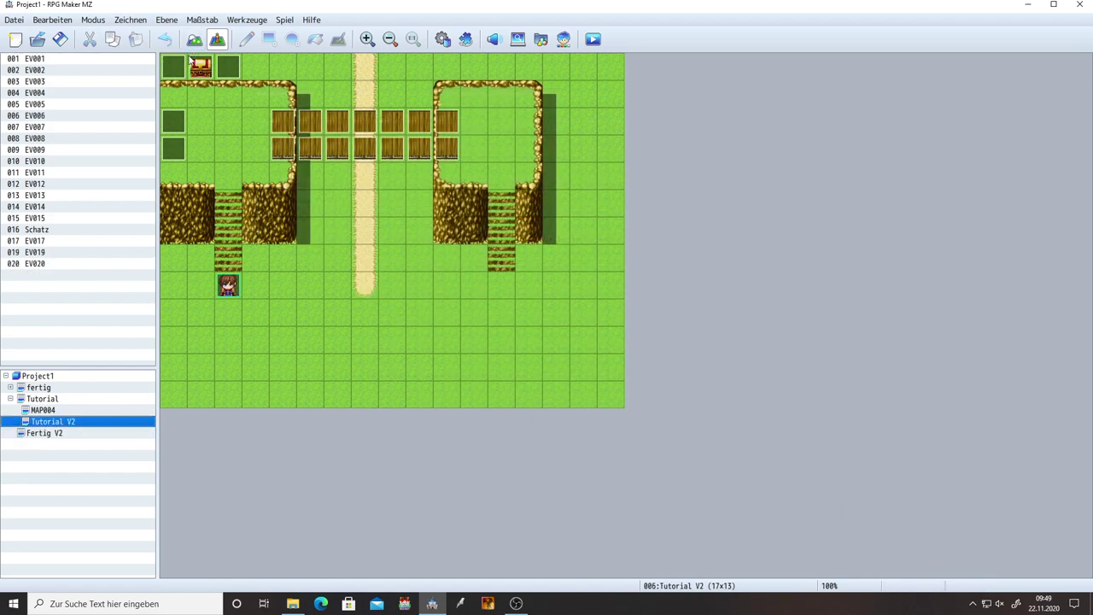
{"action": "left_click", "coordinate": [175, 66]}
{"action": "double_click", "coordinate": [179, 68]}
{"action": "scroll", "coordinate": [561, 385], "scroll_direction": "down", "scroll_amount": 5}
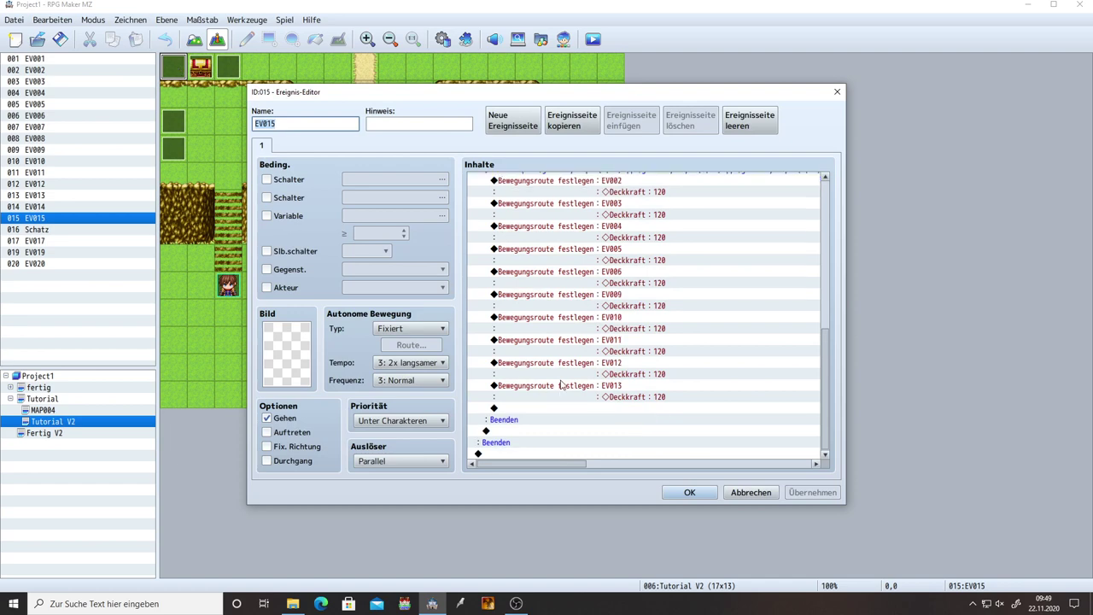
{"action": "left_click", "coordinate": [526, 455]}
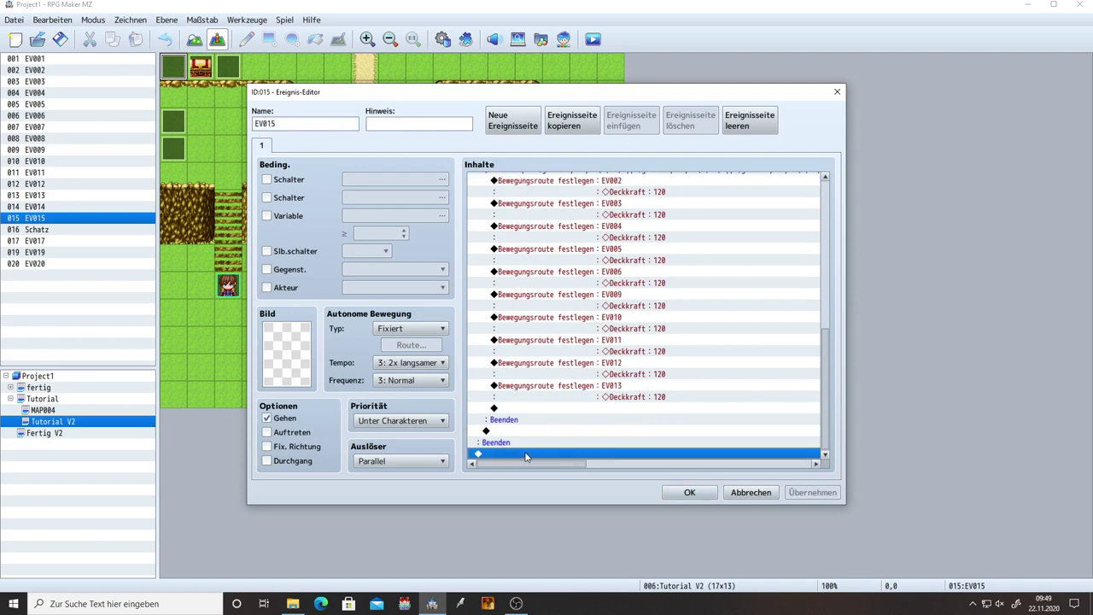
{"action": "double_click", "coordinate": [526, 454]}
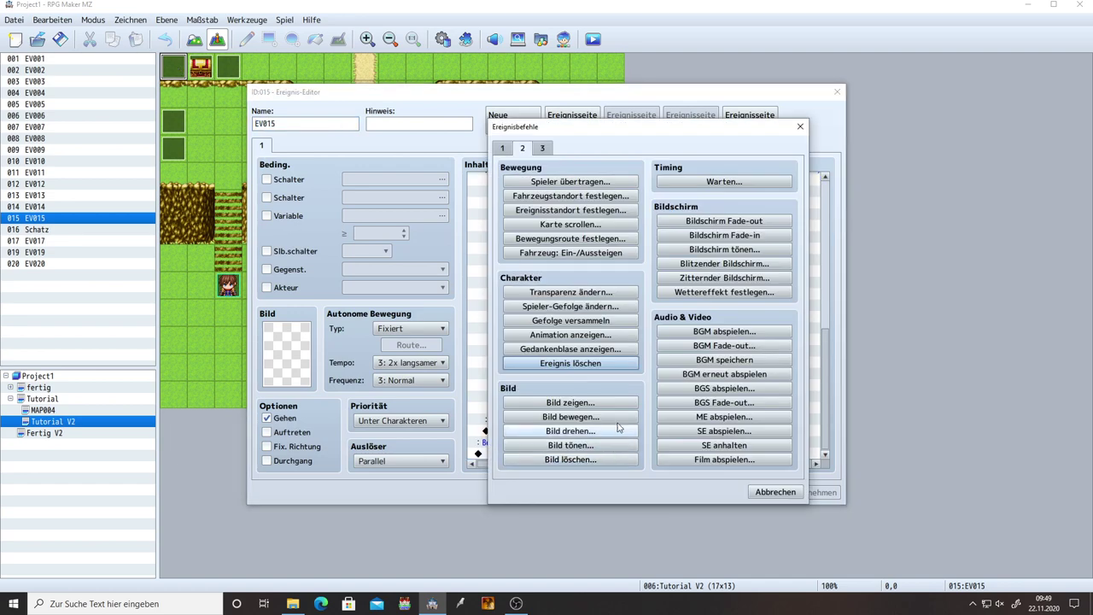
{"action": "left_click", "coordinate": [698, 182]}
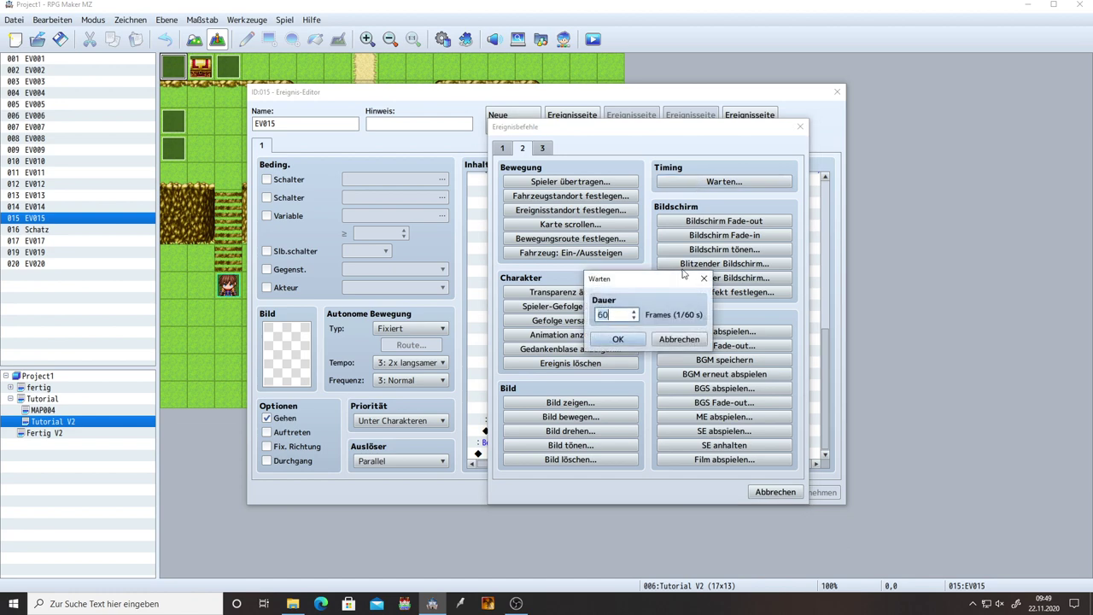
{"action": "left_click", "coordinate": [617, 339]}
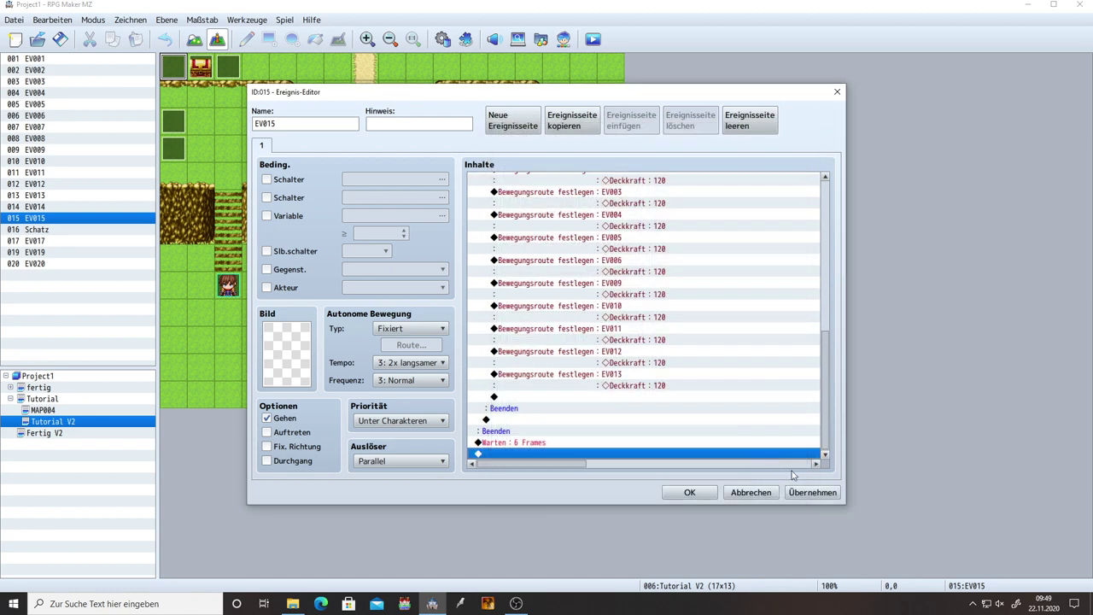
Step: Review EV015's conditional branches, bridge opacity routes and closing Wait command from start to end, and close the event
{"action": "left_click_drag", "start_coordinate": [827, 425], "coordinate": [846, 211]}
{"action": "left_click", "coordinate": [605, 182]}
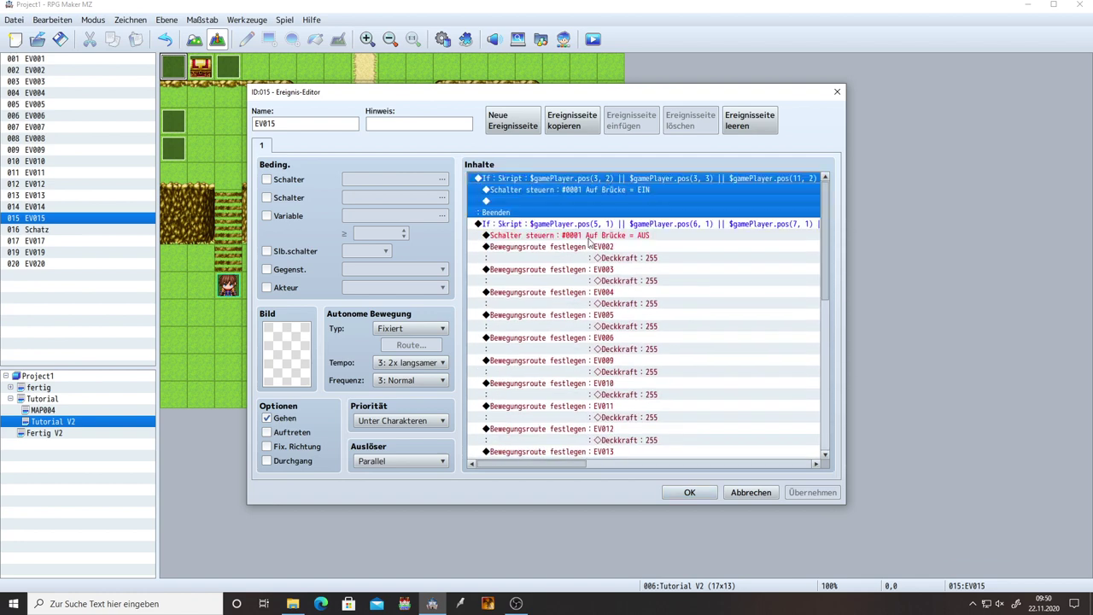
{"action": "left_click", "coordinate": [594, 227], "text": "shift"}
{"action": "scroll", "coordinate": [587, 357], "scroll_direction": "down", "scroll_amount": 5}
{"action": "left_click", "coordinate": [586, 352]}
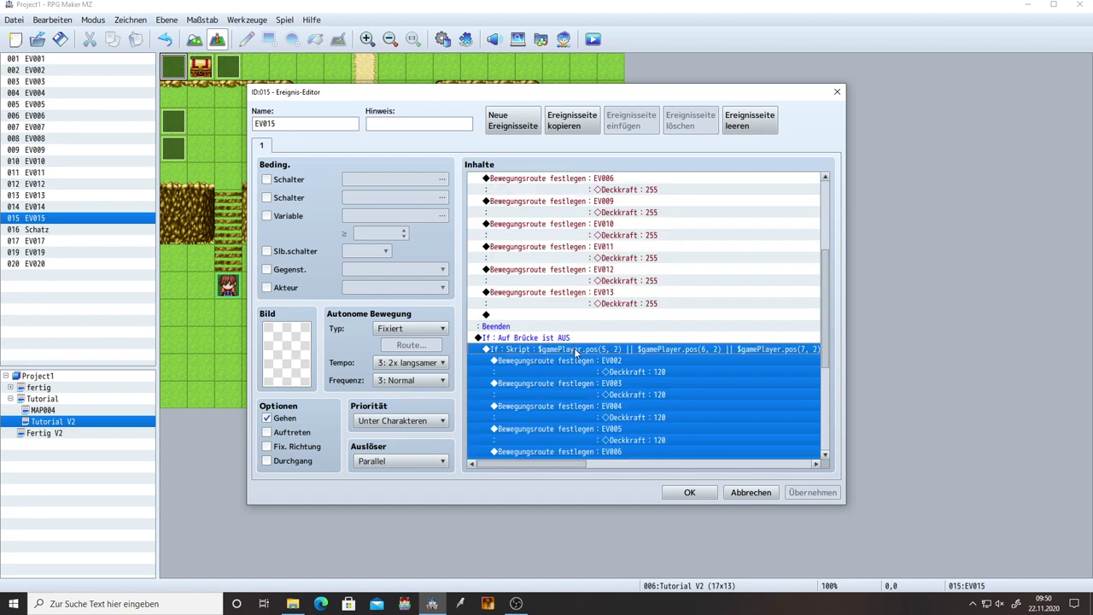
{"action": "scroll", "coordinate": [594, 363], "scroll_direction": "down", "scroll_amount": 6}
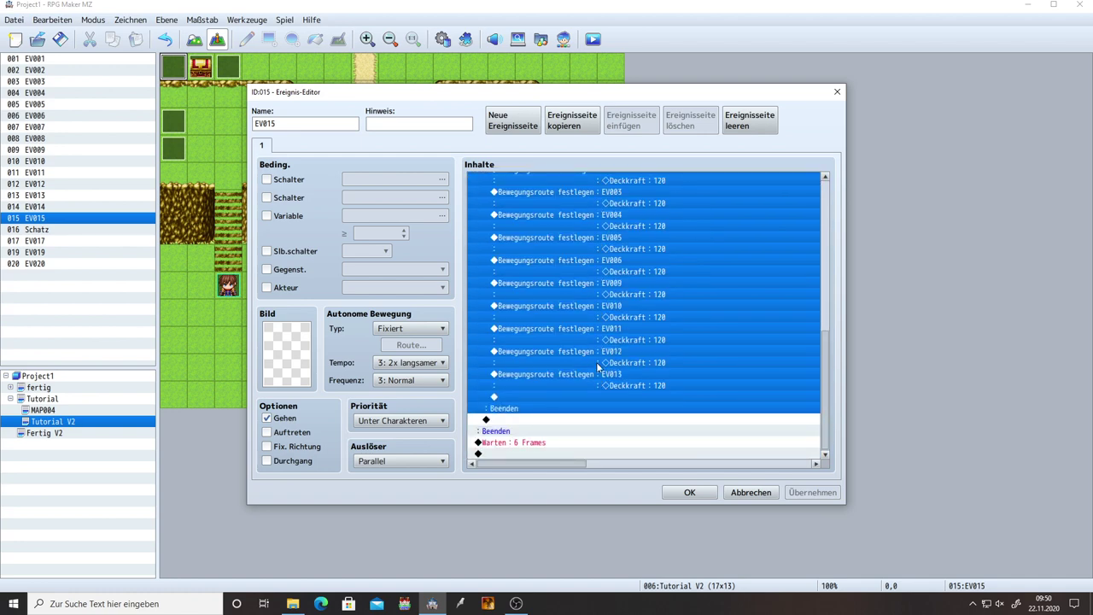
{"action": "left_click", "coordinate": [520, 443]}
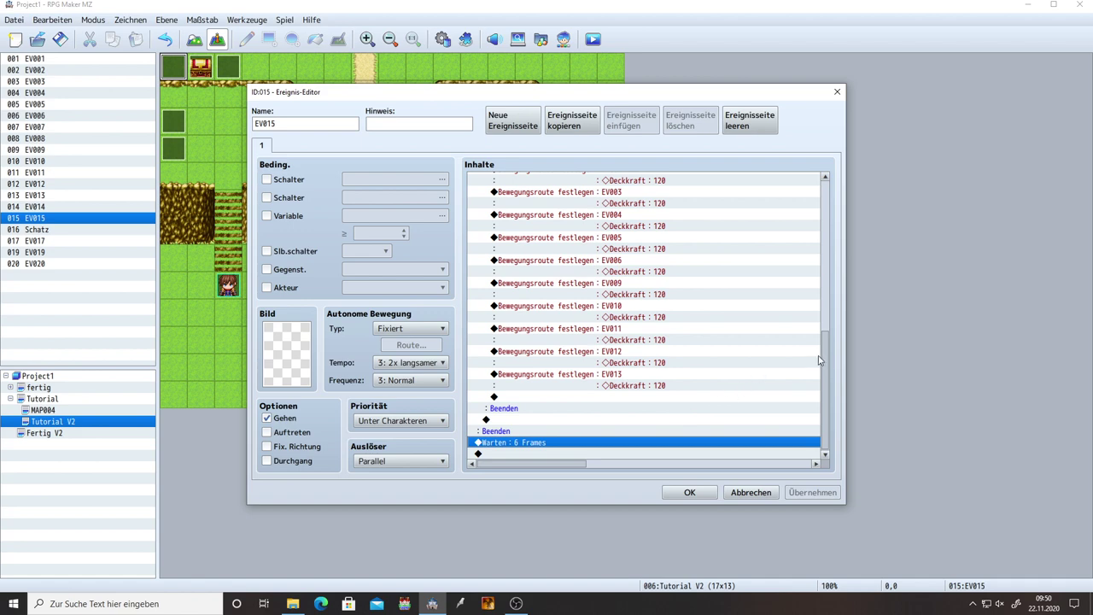
{"action": "left_click_drag", "start_coordinate": [824, 344], "coordinate": [832, 421]}
{"action": "mouse_move", "coordinate": [857, 357]}
{"action": "left_mouse_down"}
{"action": "mouse_move", "coordinate": [864, 205]}
{"action": "mouse_move", "coordinate": [857, 218]}
{"action": "mouse_move", "coordinate": [850, 179]}
{"action": "mouse_move", "coordinate": [848, 367]}
{"action": "left_mouse_up"}
{"action": "left_click_drag", "start_coordinate": [841, 412], "coordinate": [826, 178]}
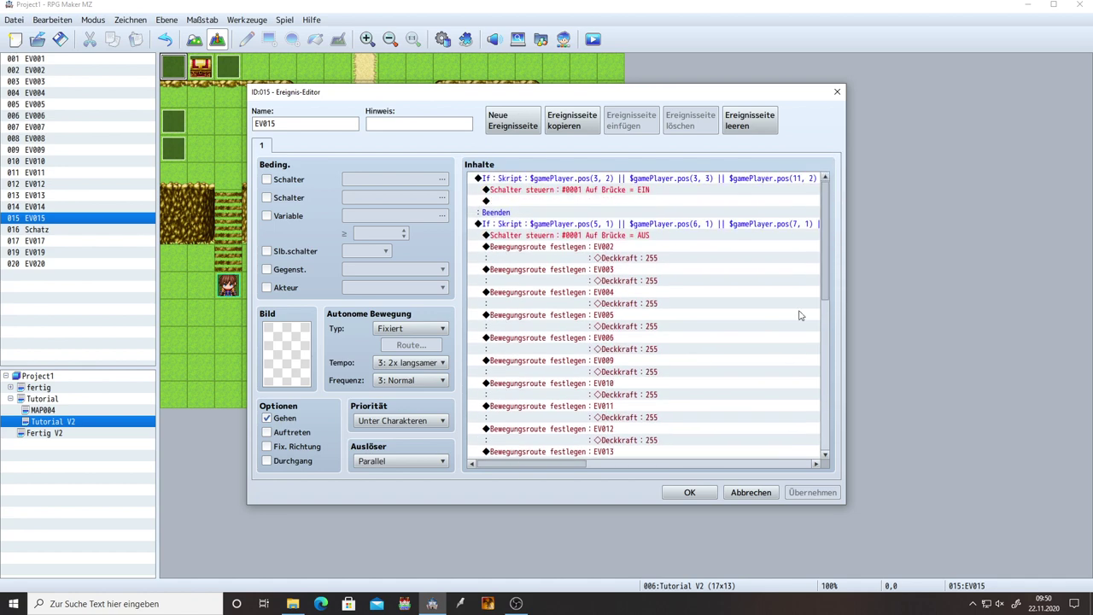
{"action": "left_click", "coordinate": [689, 492]}
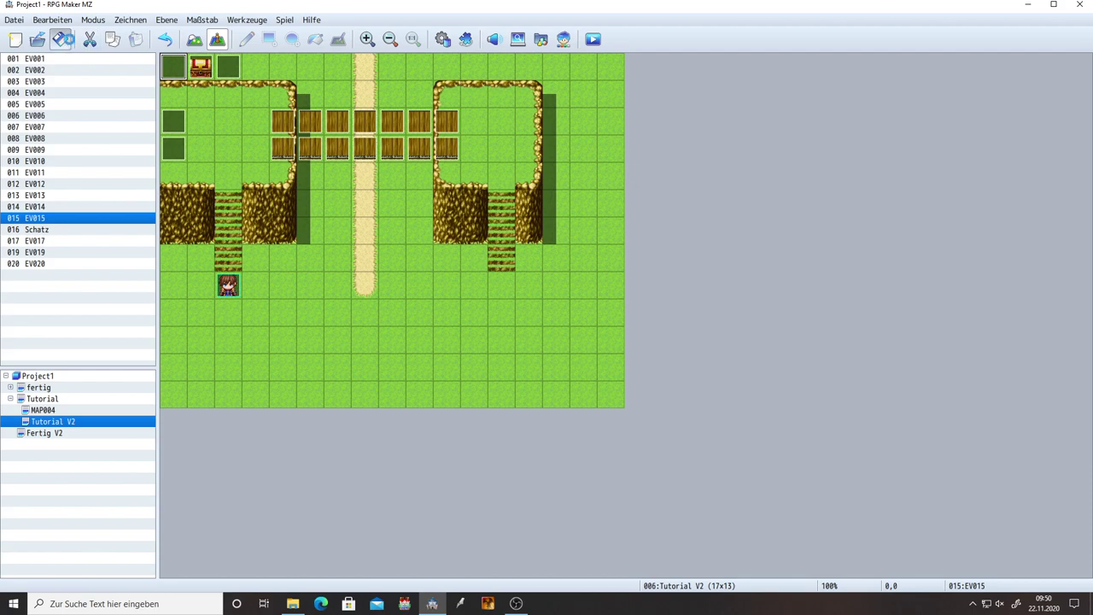
Step: Start a new playtest and walk the party up the western ladder and east across the bridge
{"action": "left_click", "coordinate": [594, 39]}
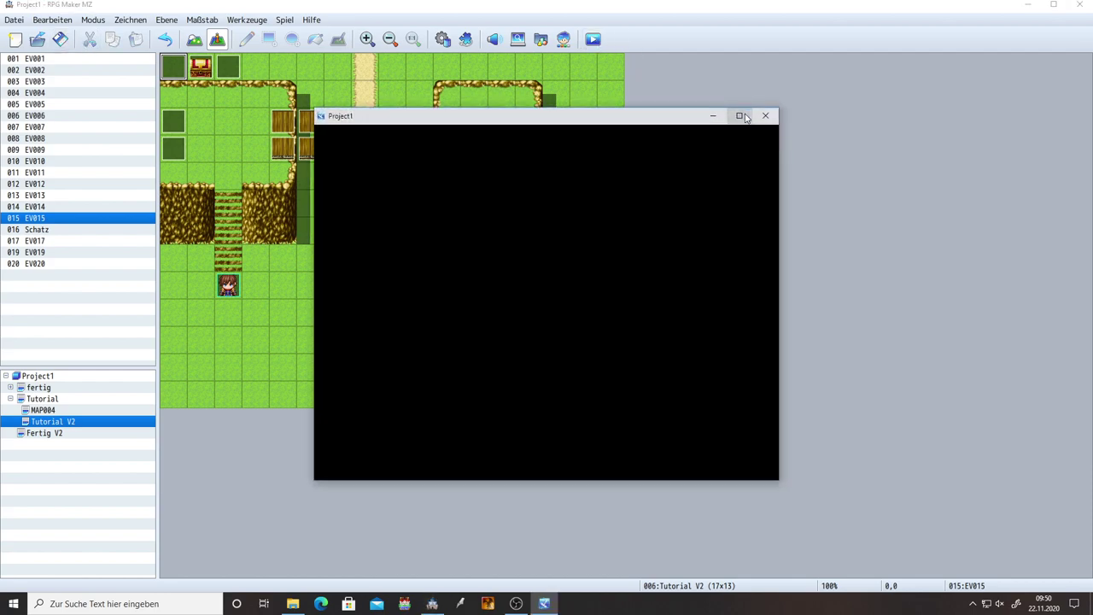
{"action": "key", "text": "Return"}
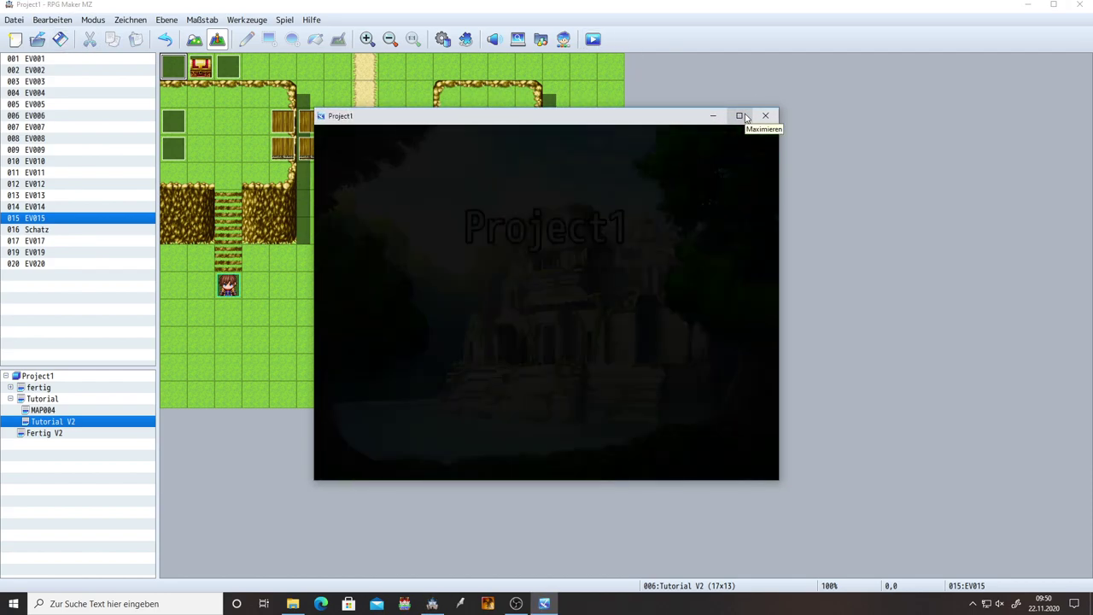
{"action": "key", "text": "Up"}
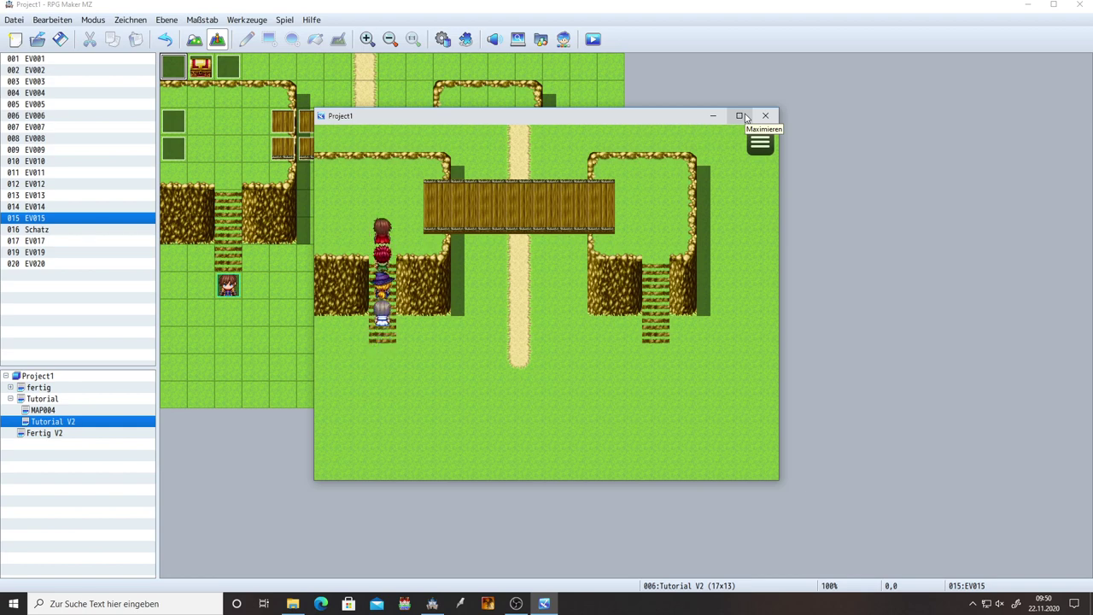
{"action": "key", "text": "Right"}
{"action": "key", "text": "Right"}
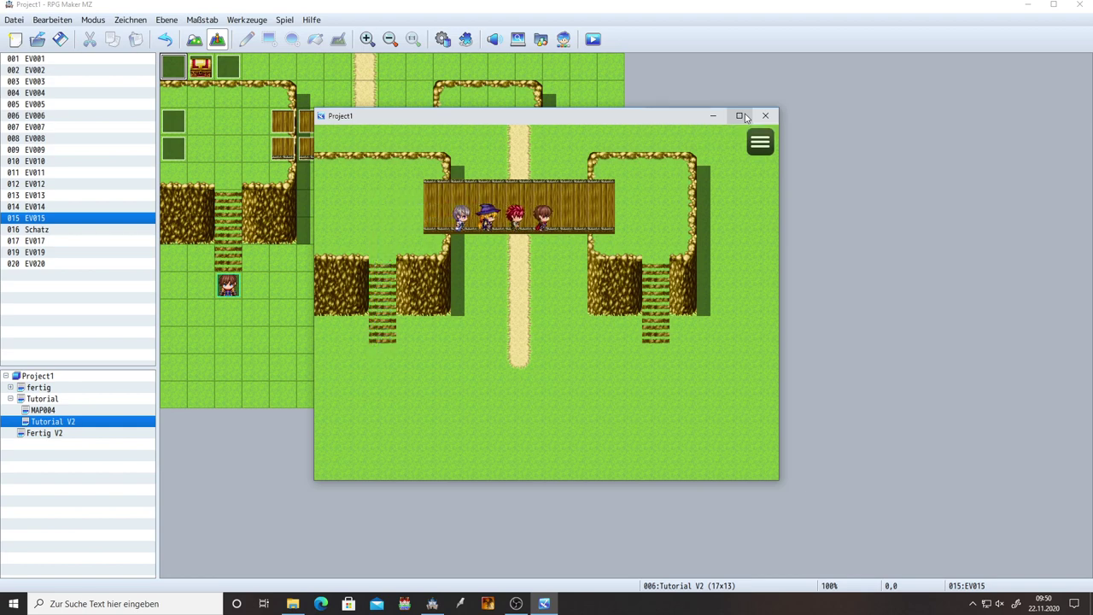
Step: Lead the party down the eastern ladder and back and forth beneath the bridge beside the treasure chest
{"action": "key", "text": "Down"}
{"action": "key", "text": "Left"}
{"action": "key", "text": "Up"}
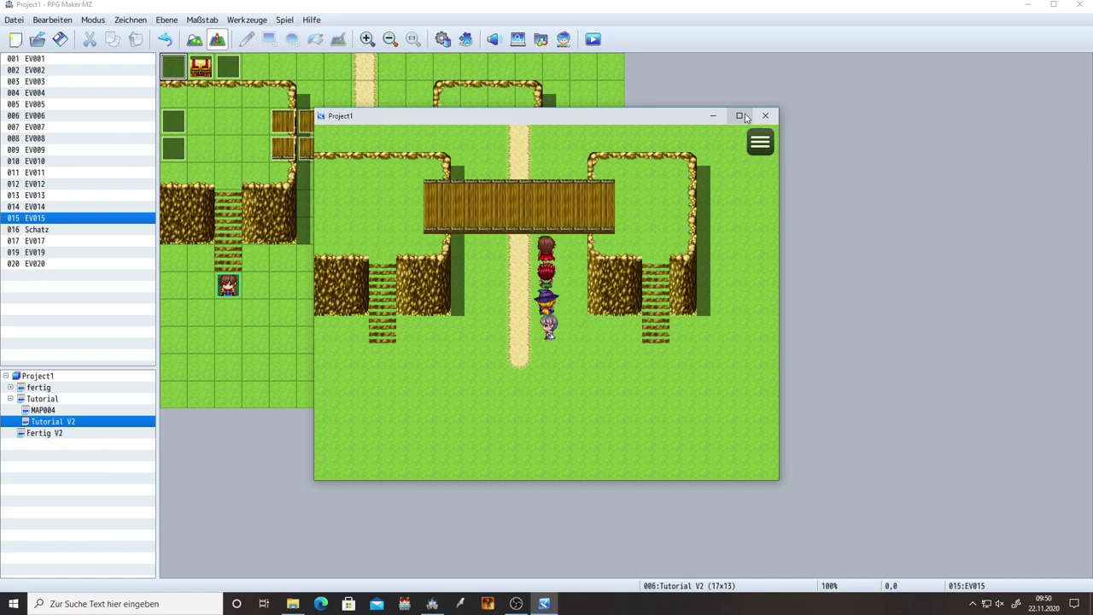
{"action": "key", "text": "Left"}
{"action": "key", "text": "Down"}
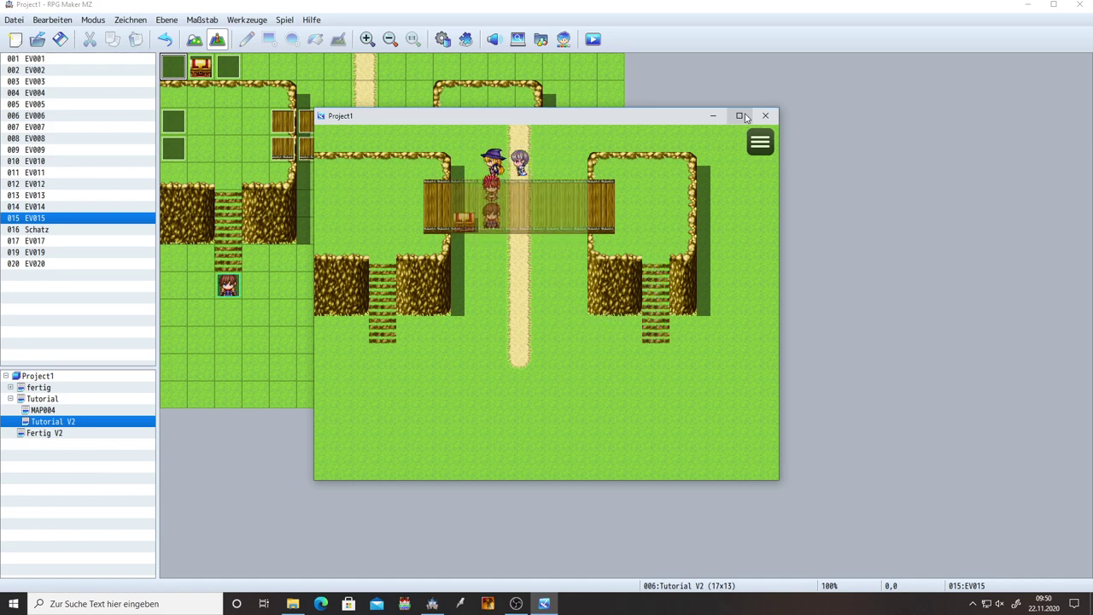
{"action": "key", "text": "Up"}
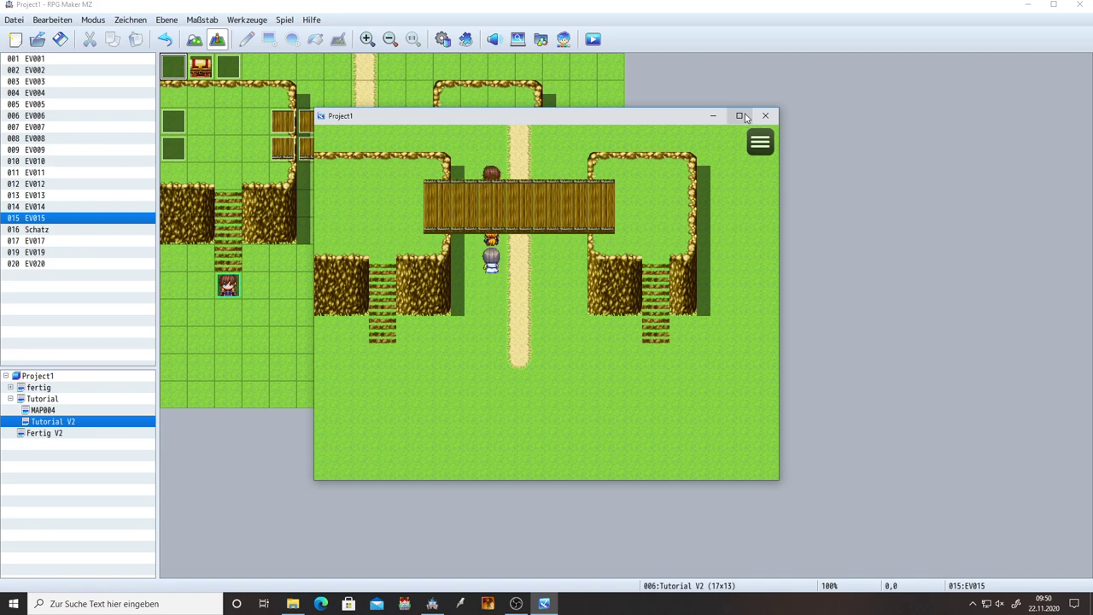
{"action": "key", "text": "Right"}
{"action": "key", "text": "Down"}
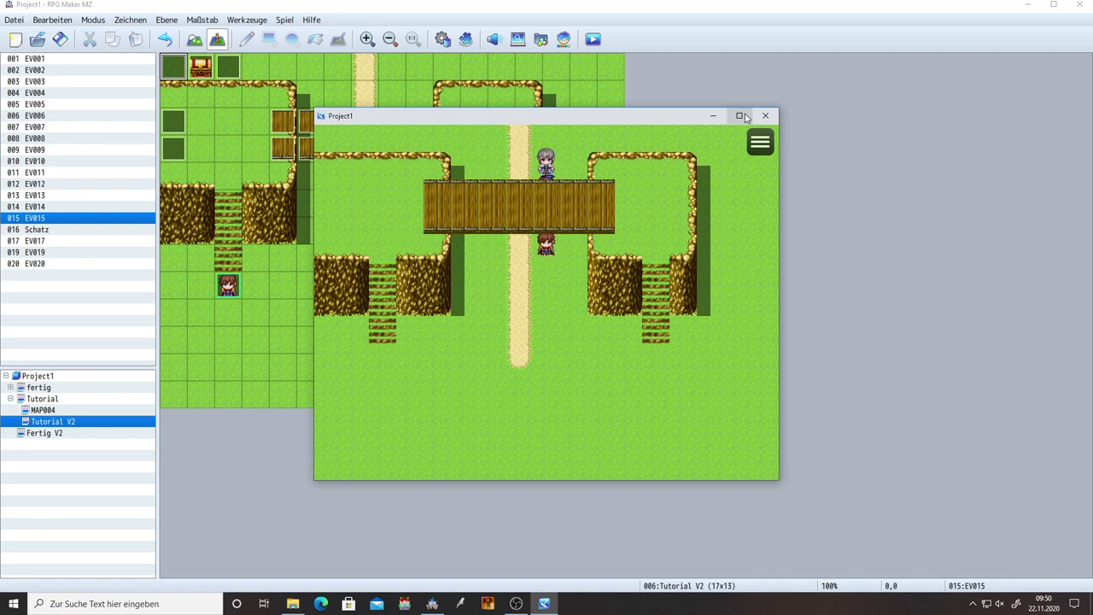
Step: Lead the party around to the western ladder, back up the cliff and east across the bridge
{"action": "key", "text": "Right"}
{"action": "key", "text": "Left"}
{"action": "key", "text": "Down"}
{"action": "key", "text": "Left"}
{"action": "key", "text": "Up"}
{"action": "key", "text": "Up"}
{"action": "key", "text": "Right"}
{"action": "key", "text": "Right"}
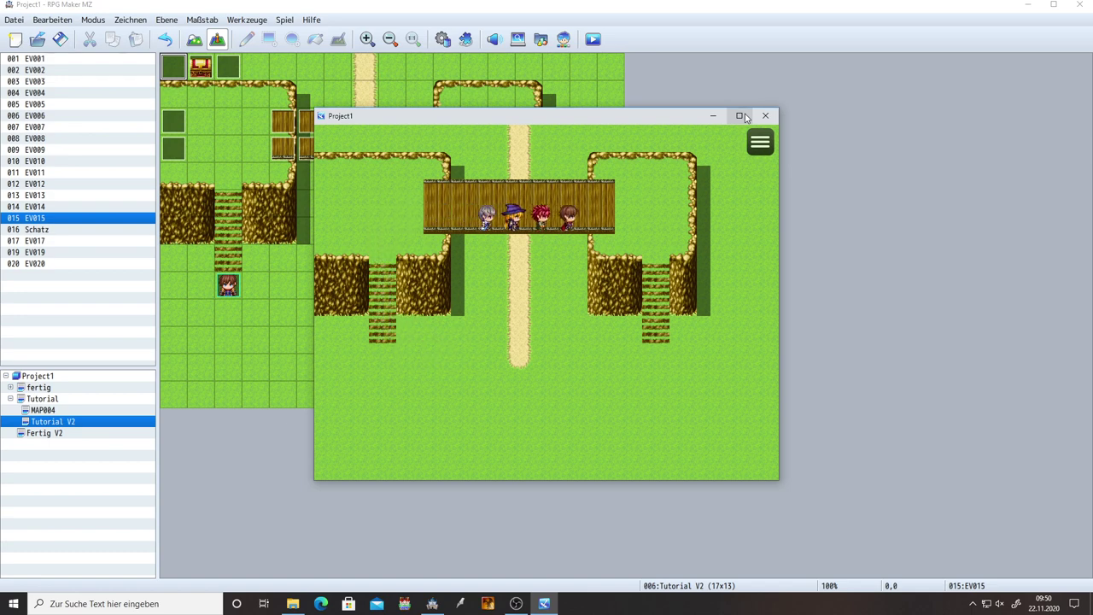
Step: Descend the eastern ladder, walk north under the bridge along the sandy path, and loop around the eastern cliff
{"action": "key", "text": "Down"}
{"action": "key", "text": "Down"}
{"action": "key", "text": "Left"}
{"action": "key", "text": "Up"}
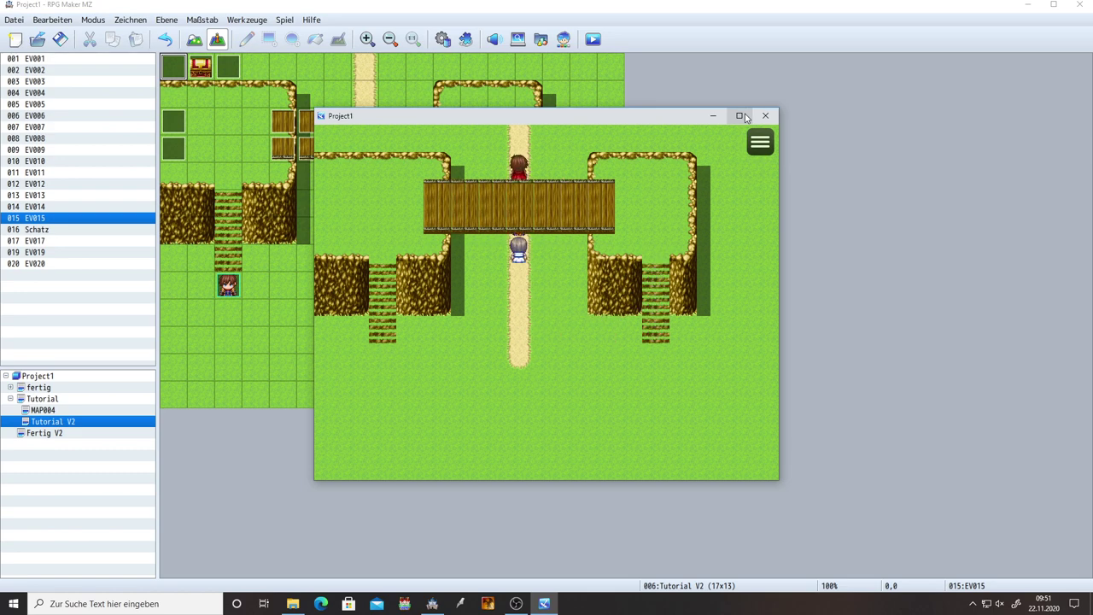
{"action": "key", "text": "Right"}
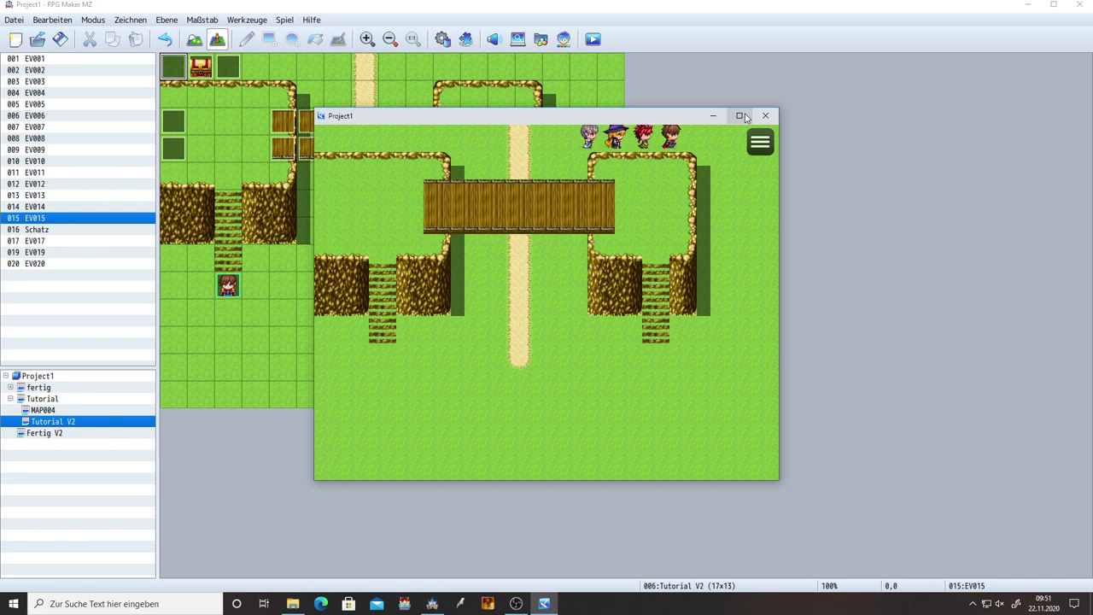
{"action": "key", "text": "Down"}
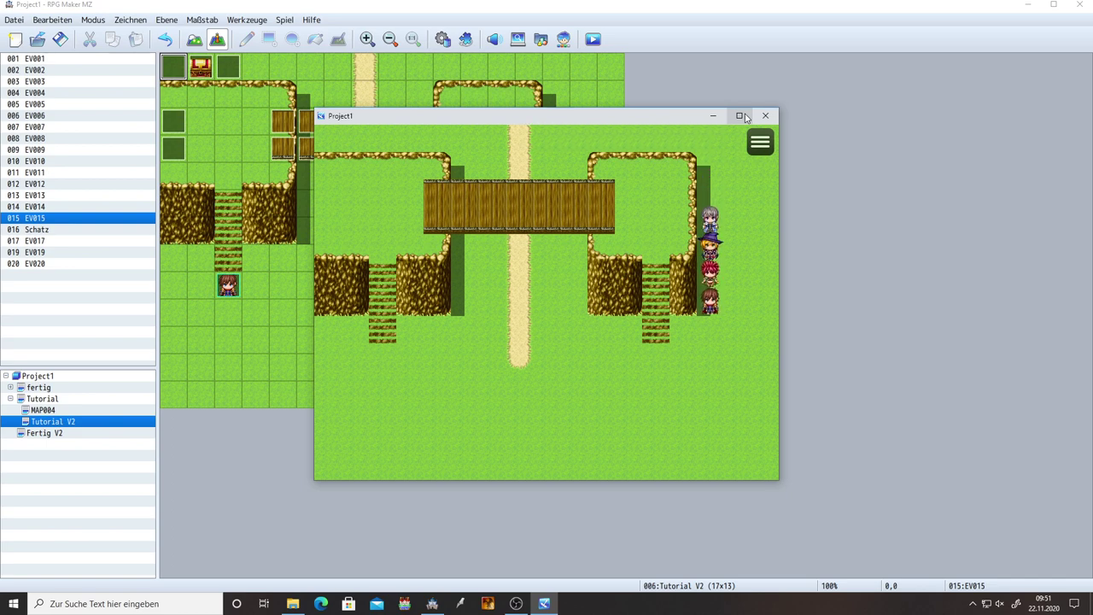
{"action": "key", "text": "Left"}
Step: Repeat the loop under the bridge and around the eastern cliff, return to the sandy path, and close the playtest
{"action": "key", "text": "Up"}
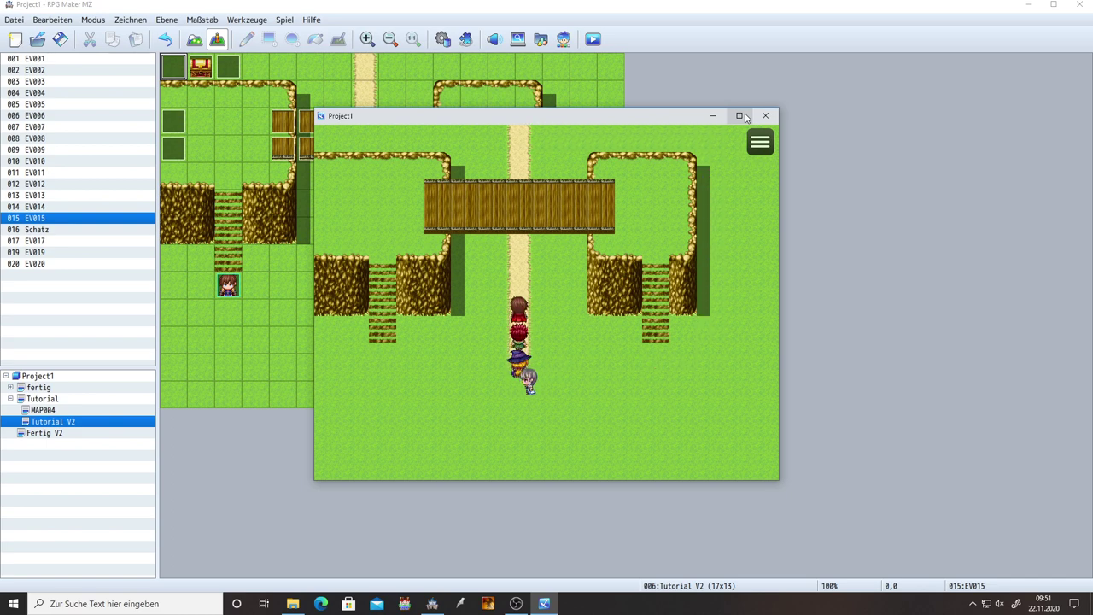
{"action": "key", "text": "Right"}
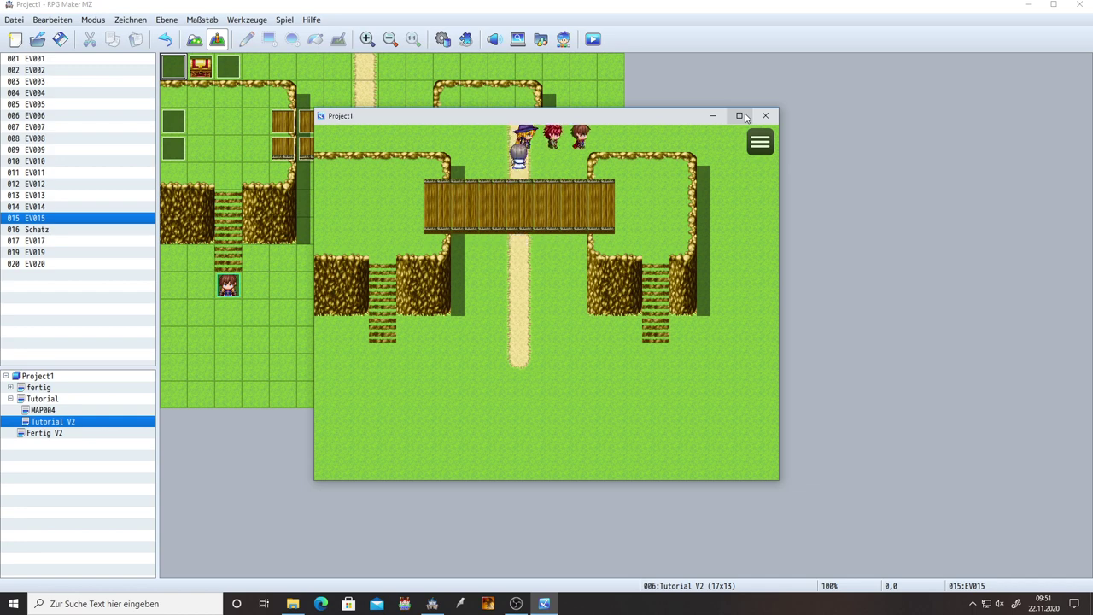
{"action": "key", "text": "Down"}
{"action": "key", "text": "Left"}
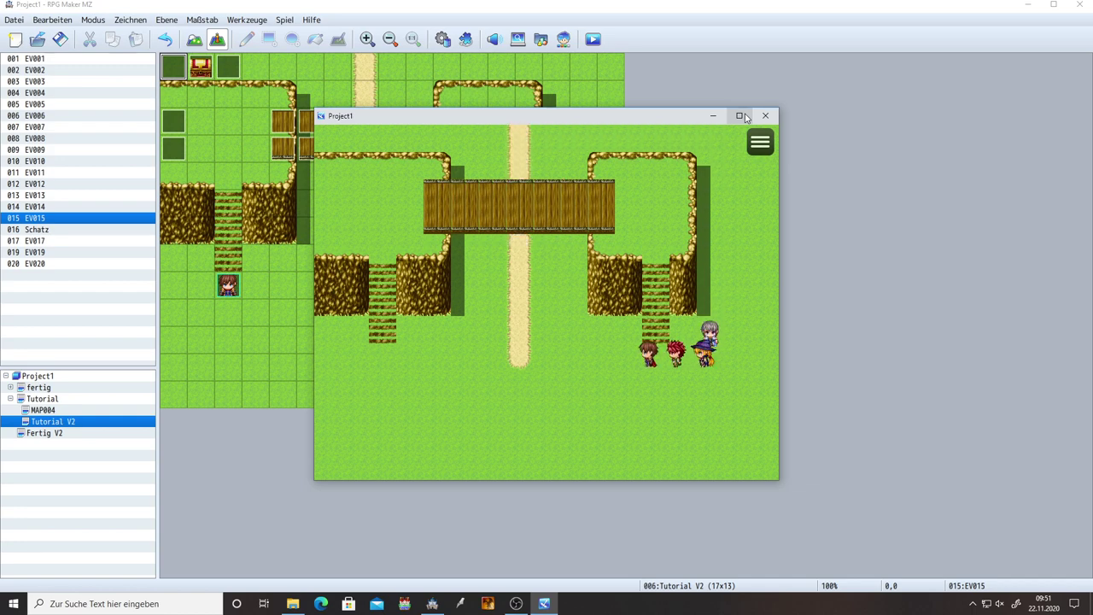
{"action": "key", "text": "Up"}
{"action": "key", "text": "Down"}
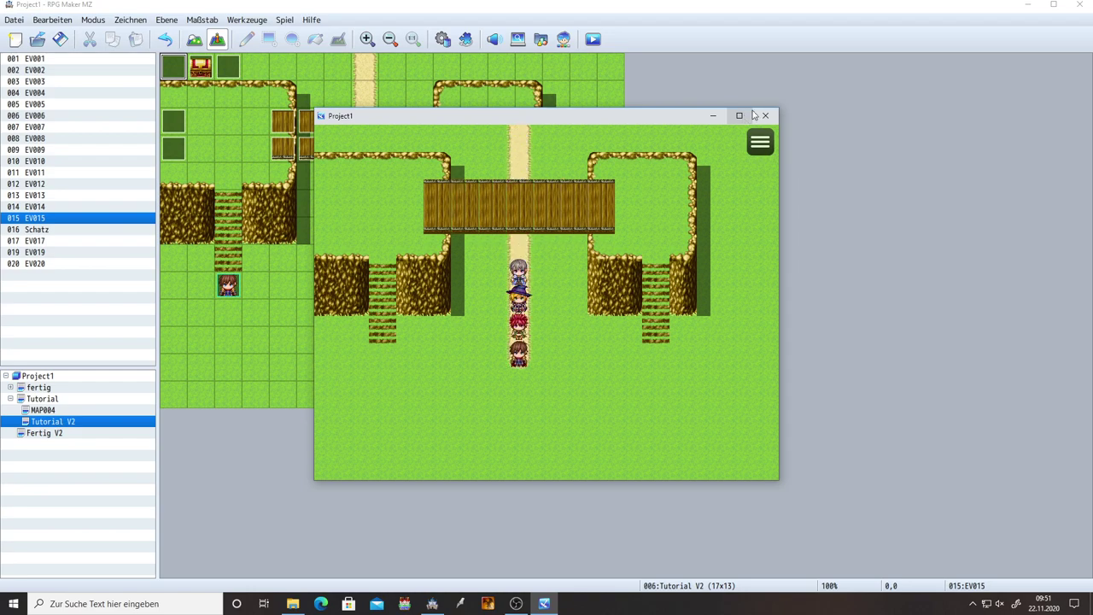
{"action": "left_click", "coordinate": [765, 115]}
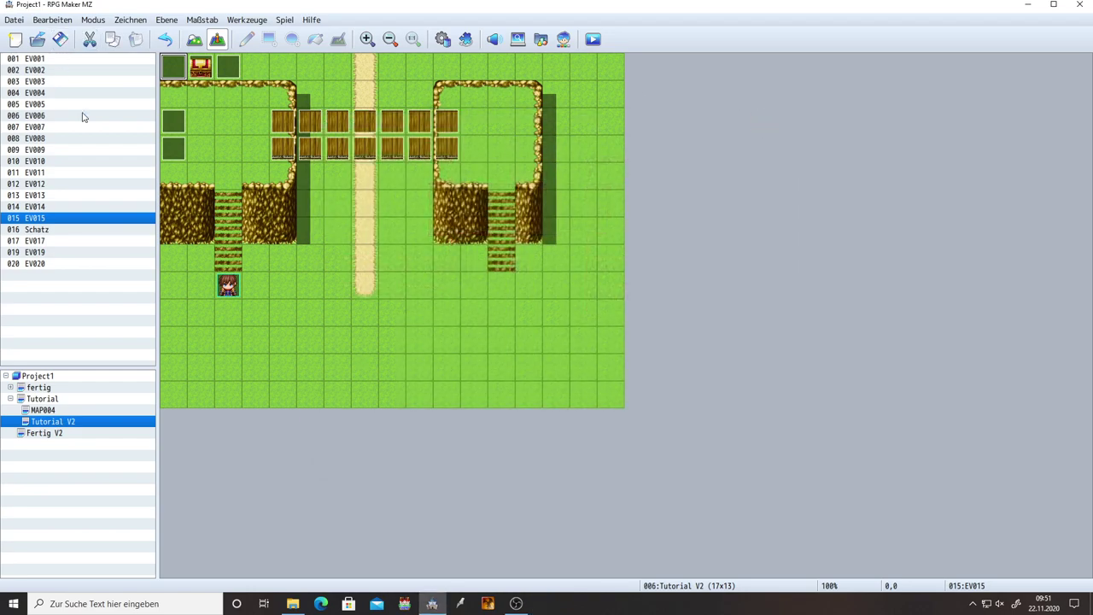
Step: Recheck EV015's conditional branches at the start and its Wait command at the end of the contents
{"action": "double_click", "coordinate": [204, 101]}
{"action": "scroll", "coordinate": [683, 309], "scroll_direction": "down", "scroll_amount": 3}
{"action": "left_click_drag", "start_coordinate": [824, 248], "coordinate": [838, 173]}
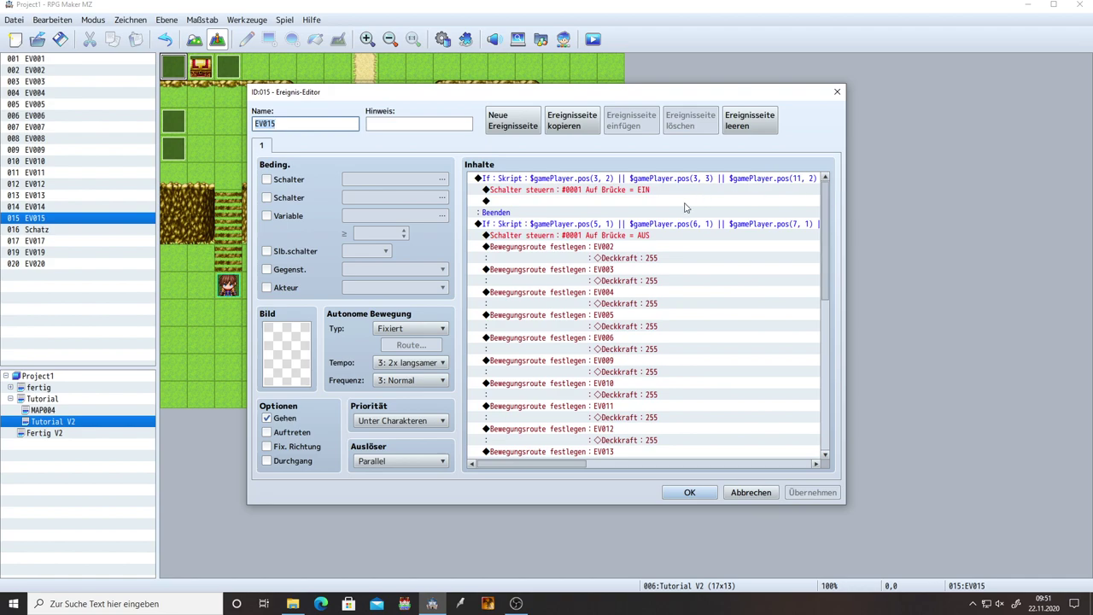
{"action": "left_click", "coordinate": [689, 492]}
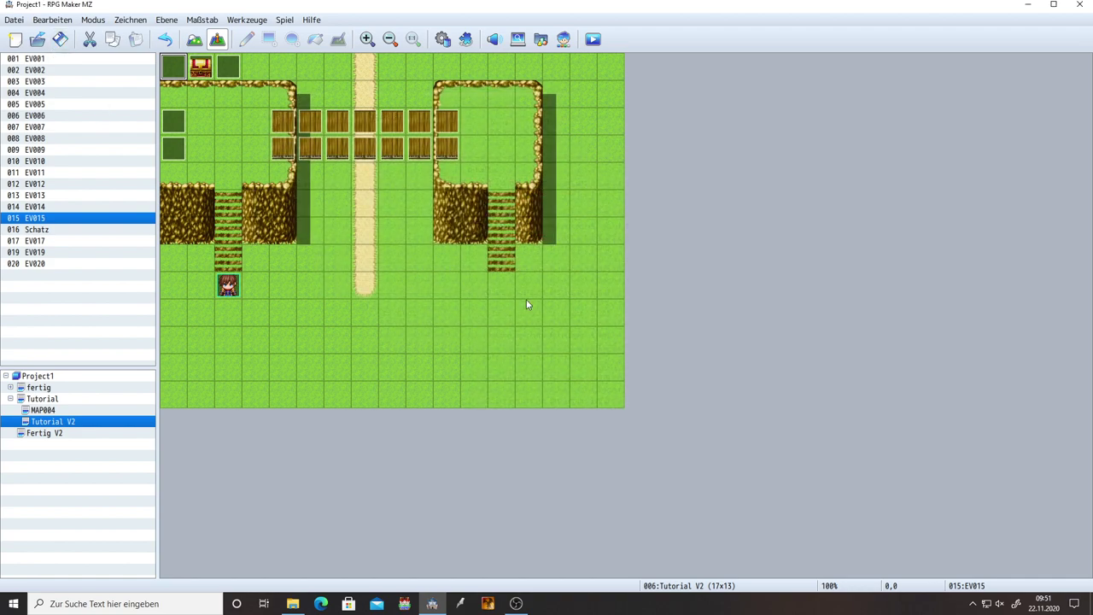
{"action": "double_click", "coordinate": [169, 66]}
{"action": "scroll", "coordinate": [818, 227], "scroll_direction": "down", "scroll_amount": 10}
{"action": "left_click", "coordinate": [515, 442]}
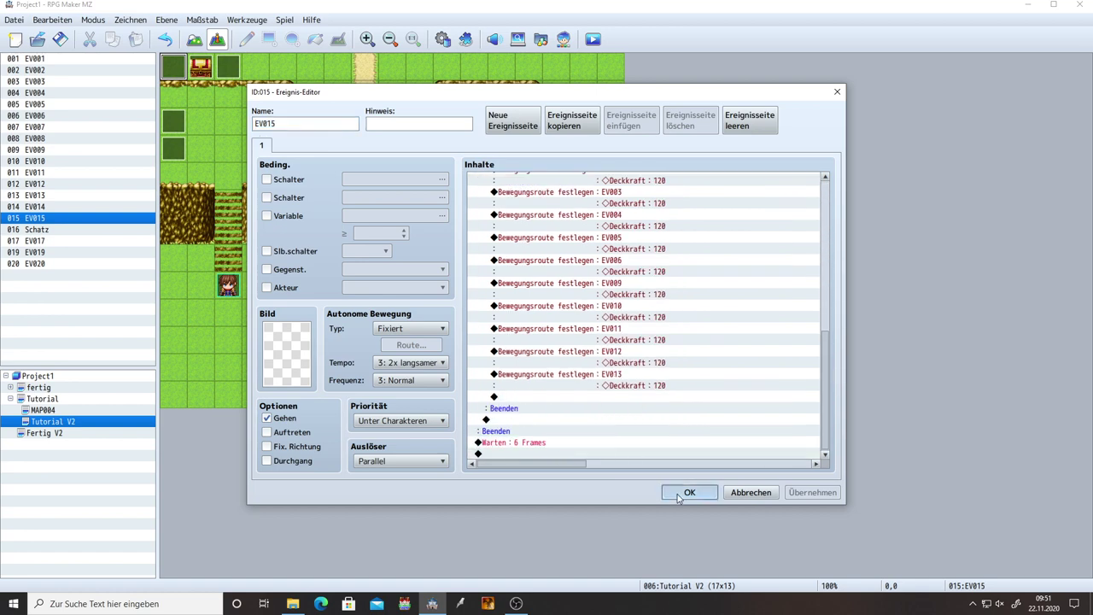
{"action": "left_click", "coordinate": [670, 492]}
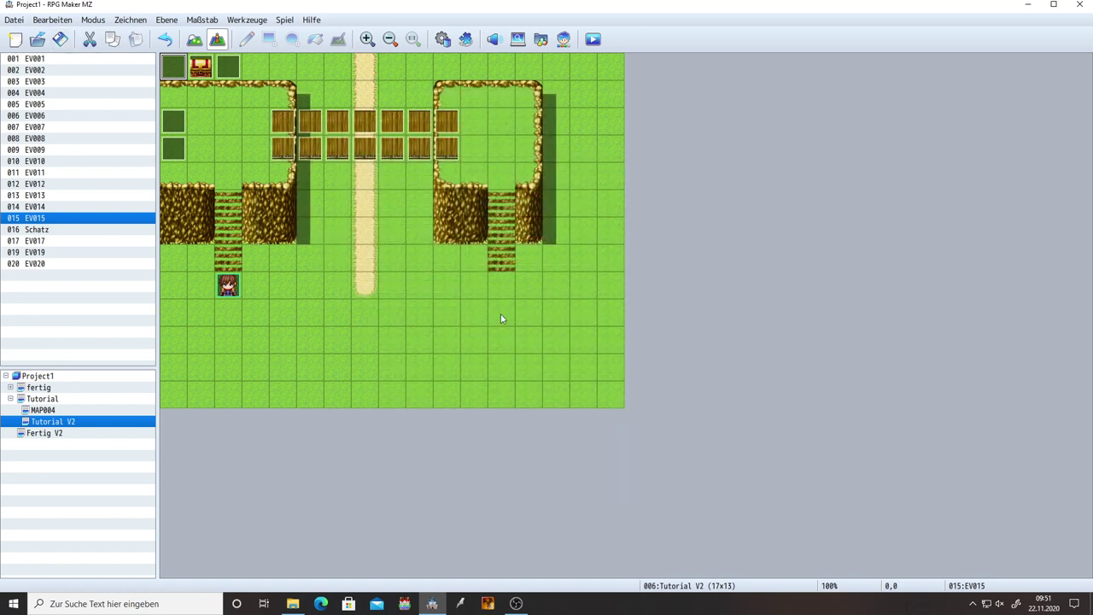